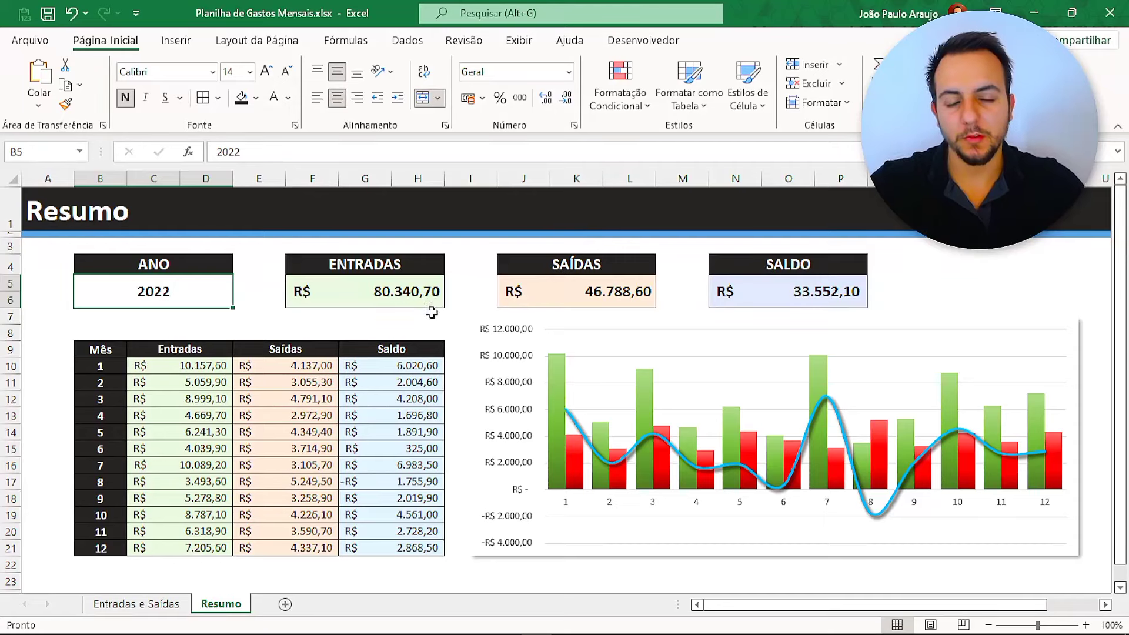
- Enter 2023 as the summary year in B5, check Entradas e Saídas, then return to Resumo
{"action": "type", "text": "20"}
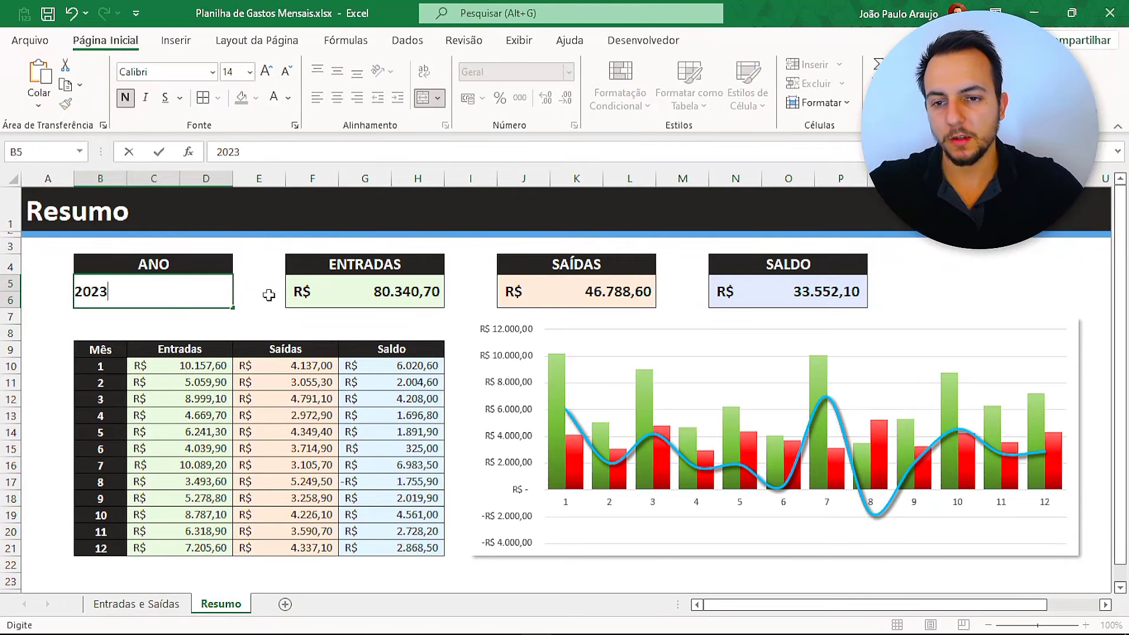
{"action": "key", "text": "Return"}
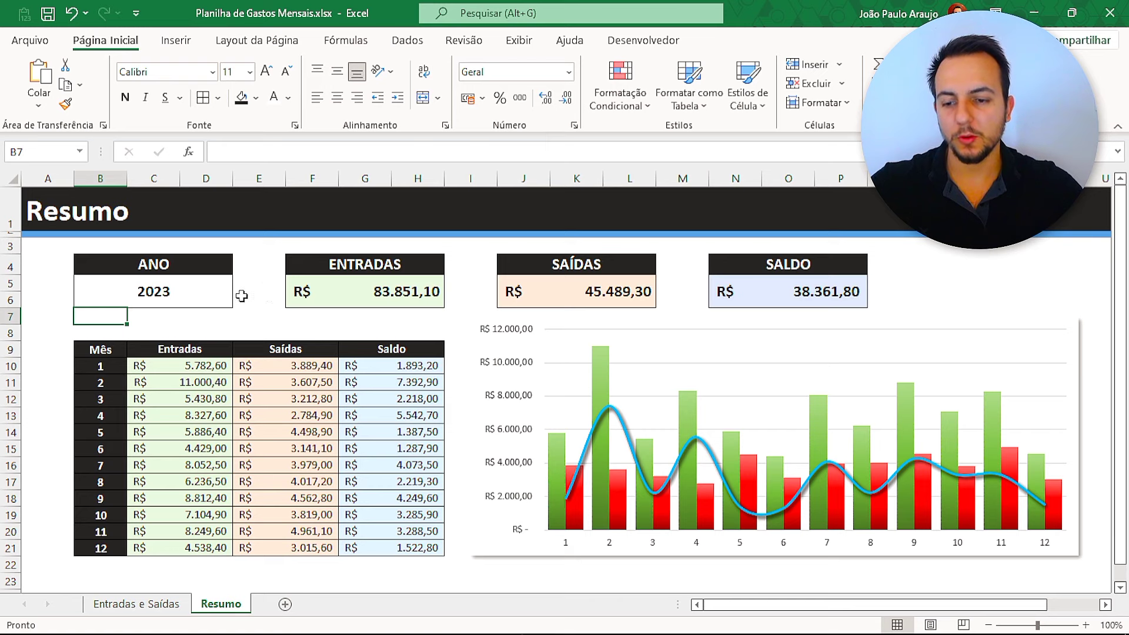
{"action": "key", "text": "ctrl+2"}
{"action": "left_click_drag", "start_coordinate": [120, 254], "coordinate": [75, 272]}
{"action": "key", "text": "Escape"}
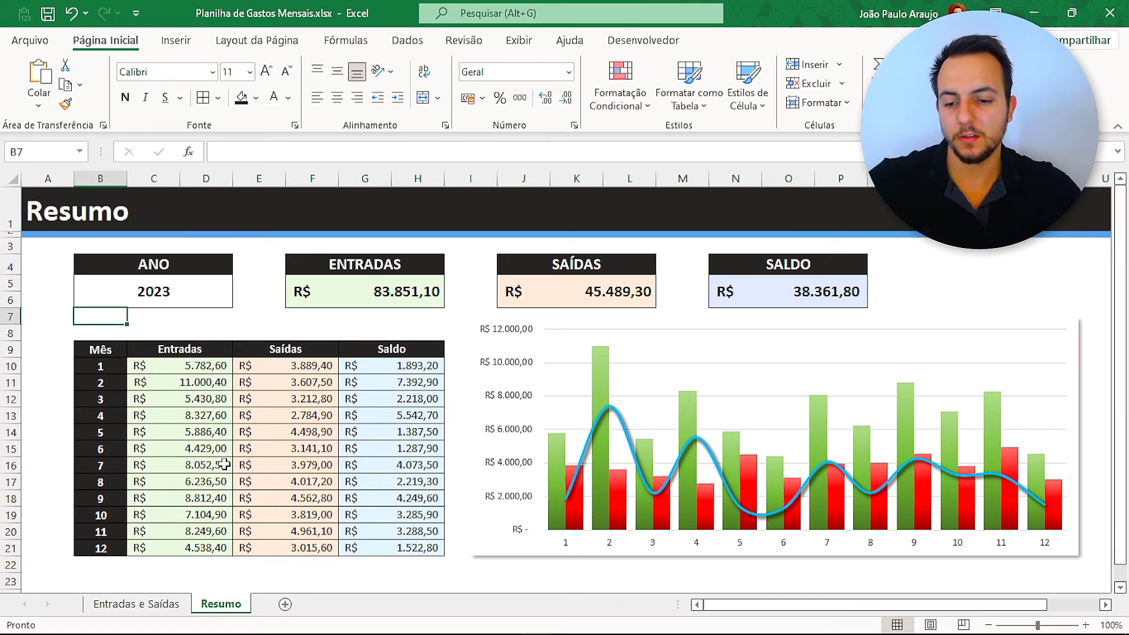
{"action": "left_click", "coordinate": [170, 603]}
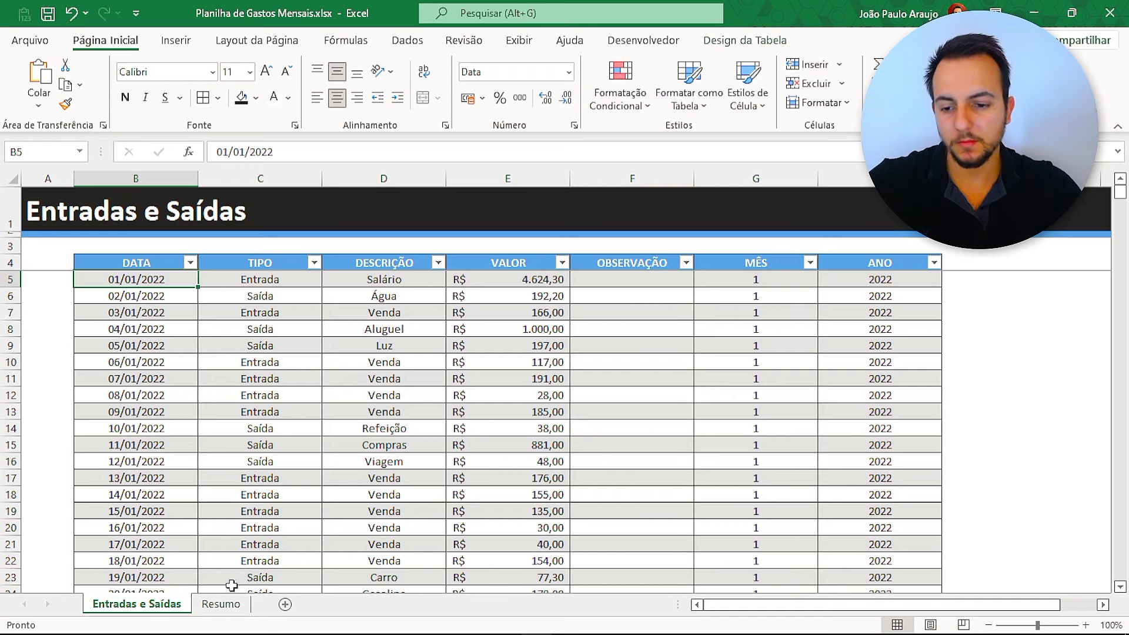
{"action": "left_click", "coordinate": [228, 606]}
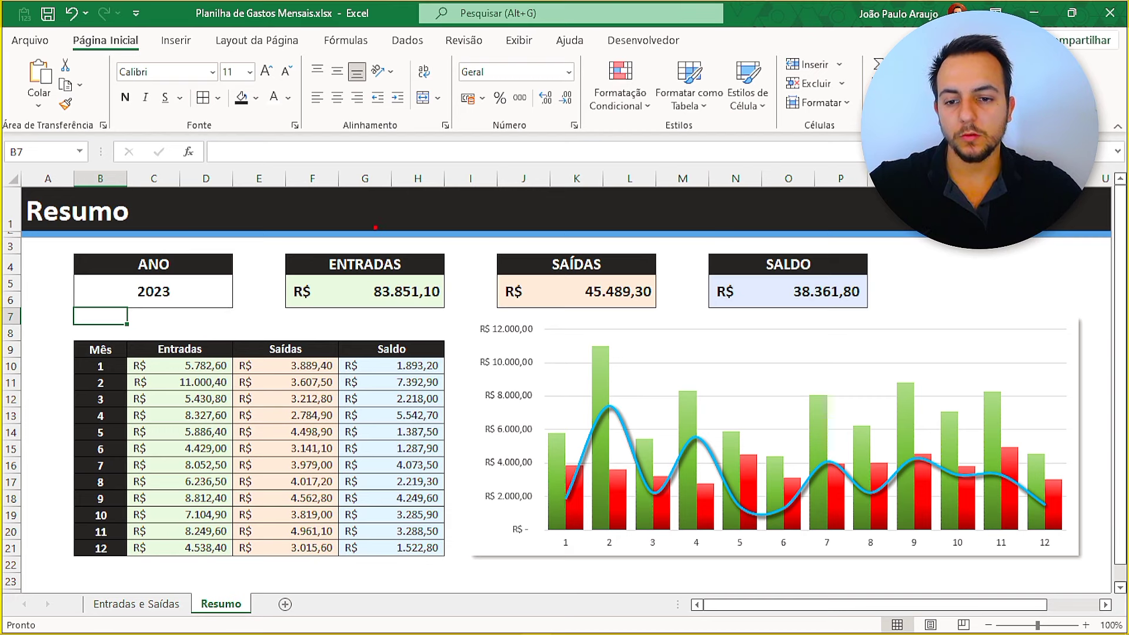
{"action": "left_click_drag", "start_coordinate": [368, 225], "coordinate": [307, 238]}
{"action": "left_click_drag", "start_coordinate": [628, 239], "coordinate": [581, 241]}
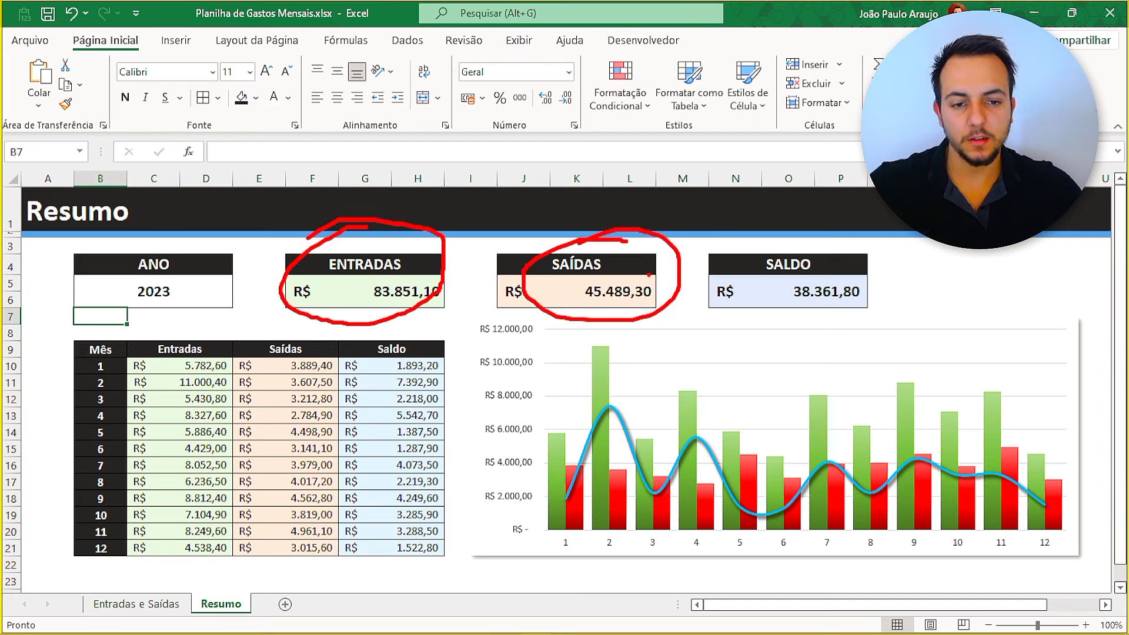
{"action": "left_click_drag", "start_coordinate": [826, 234], "coordinate": [770, 250]}
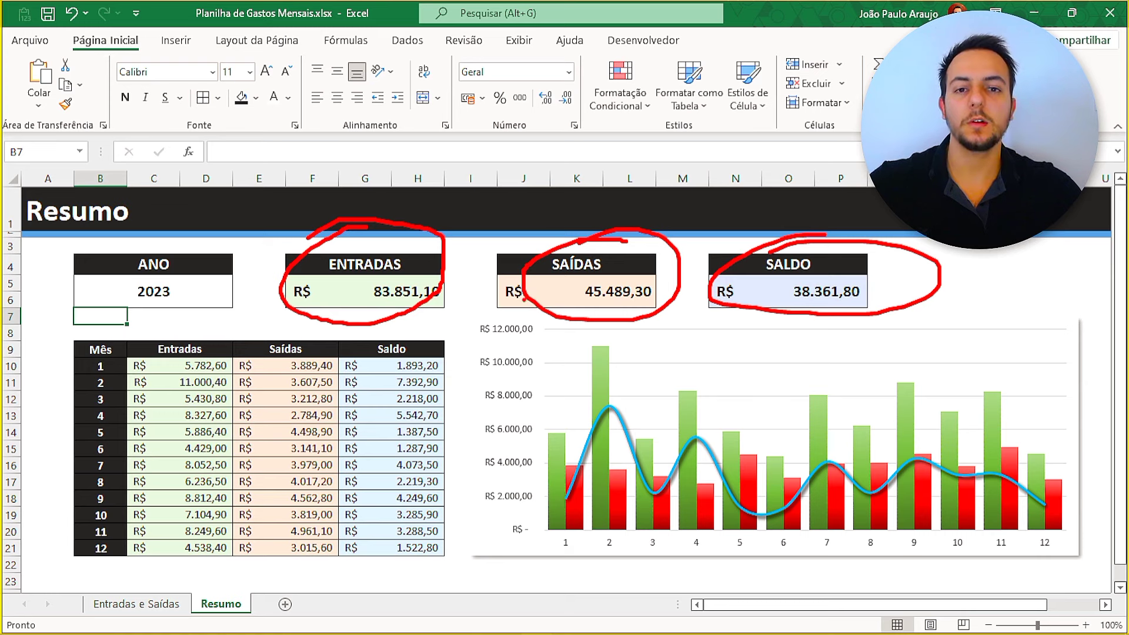
{"action": "key", "text": "e"}
{"action": "left_click_drag", "start_coordinate": [182, 256], "coordinate": [179, 256]}
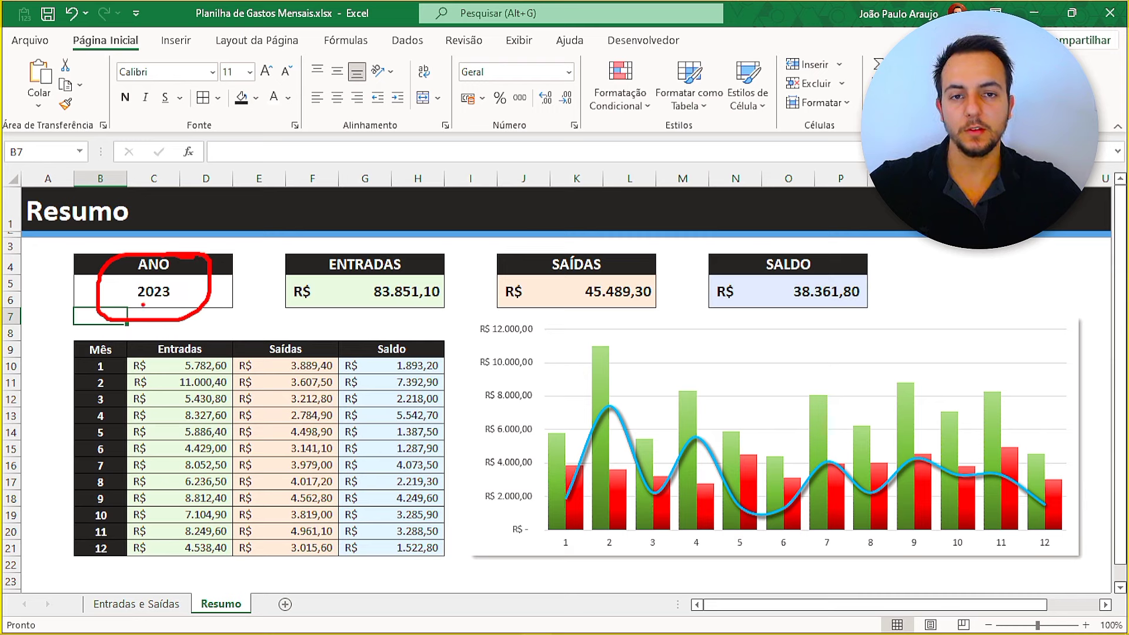
{"action": "key", "text": "Escape"}
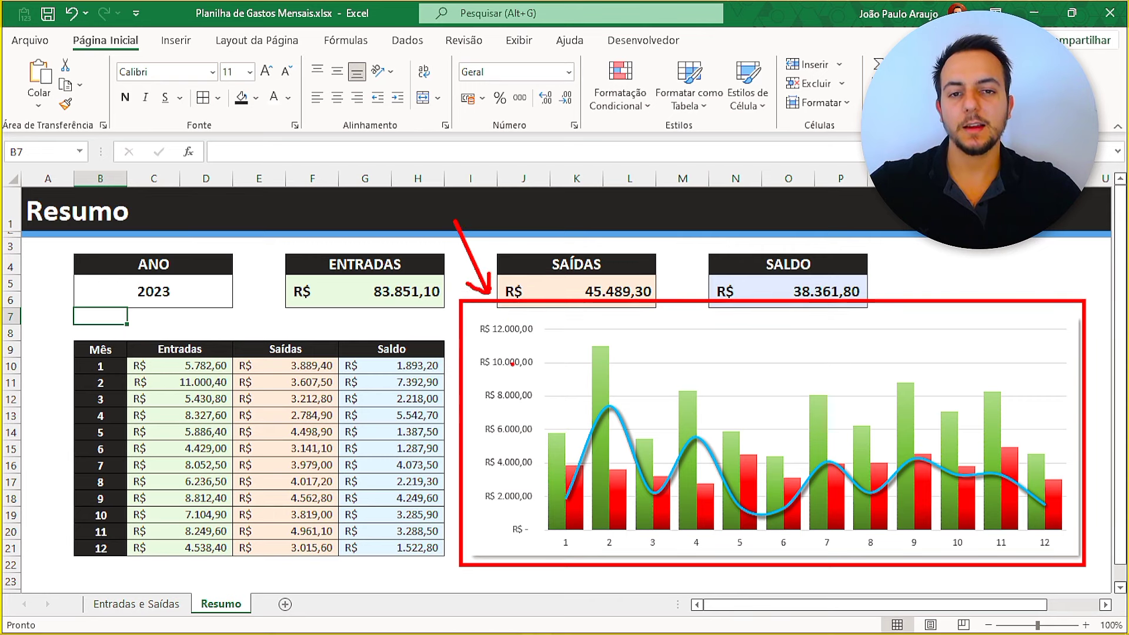
{"action": "left_click", "coordinate": [134, 288]}
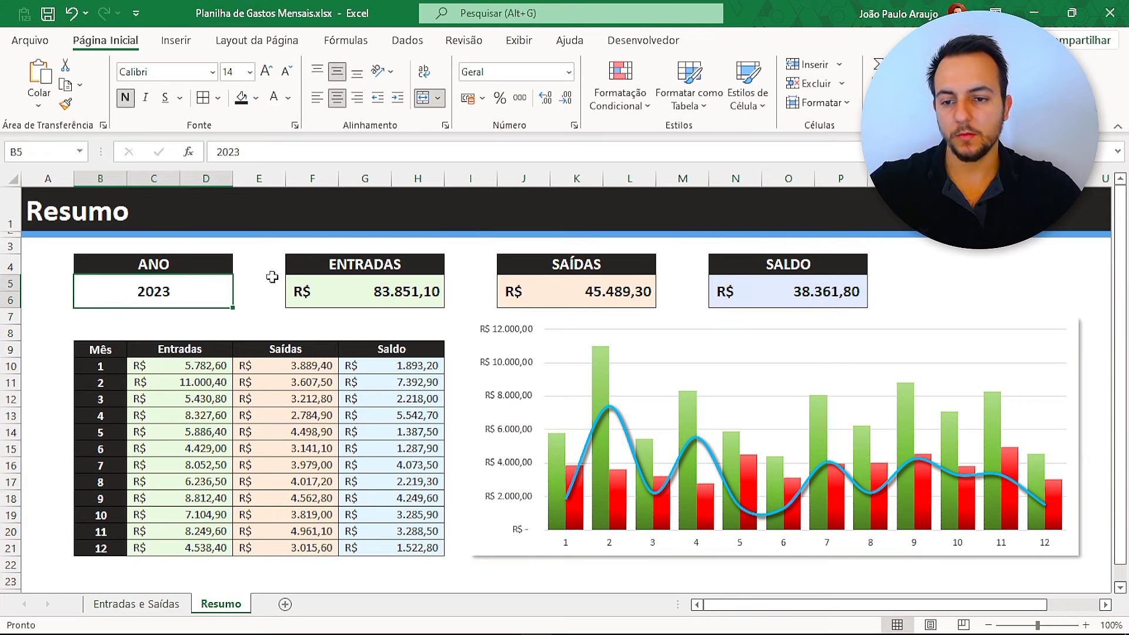
- Enter 2022, then 2023 again, as the summary year and switch to the Entradas e Saídas sheet
{"action": "type", "text": "20"}
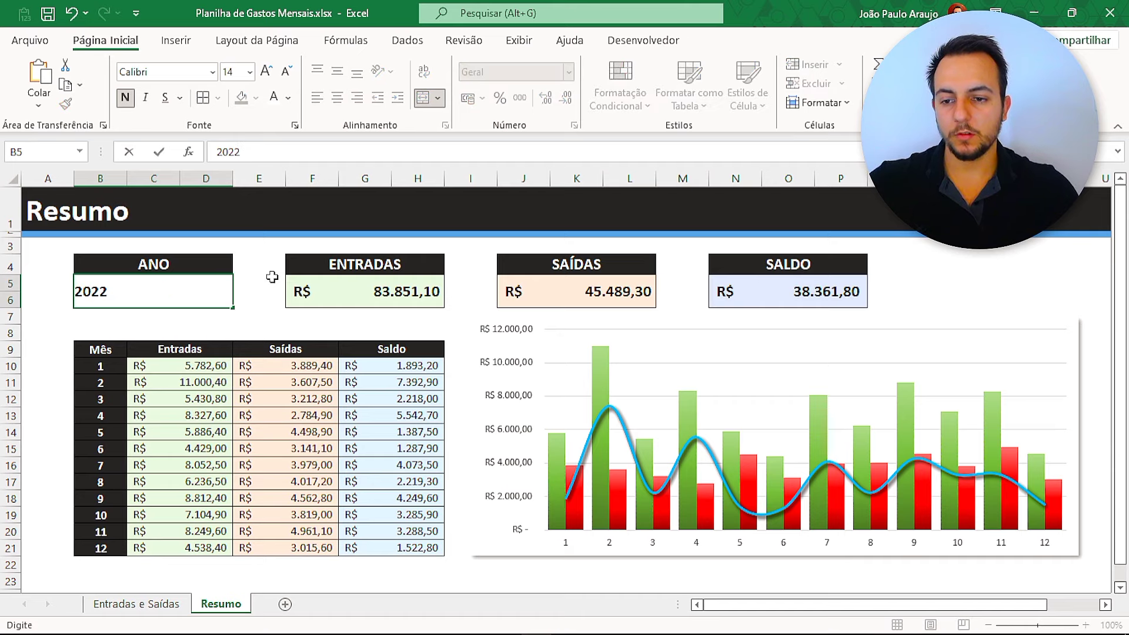
{"action": "key", "text": "ctrl+Return"}
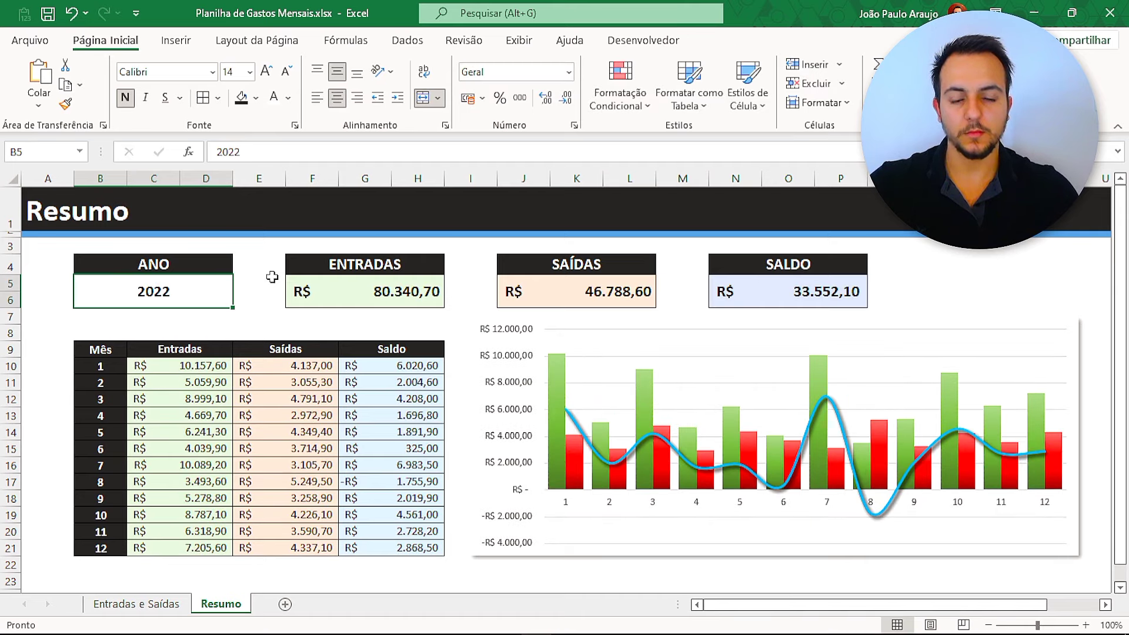
{"action": "type", "text": "20"}
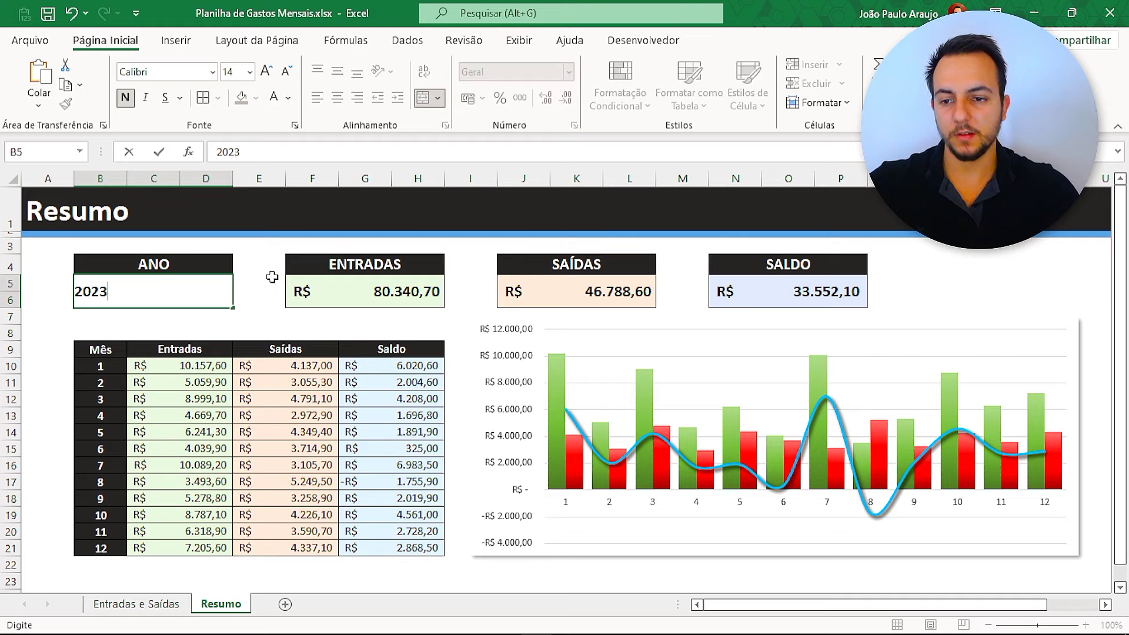
{"action": "key", "text": "ctrl+Return"}
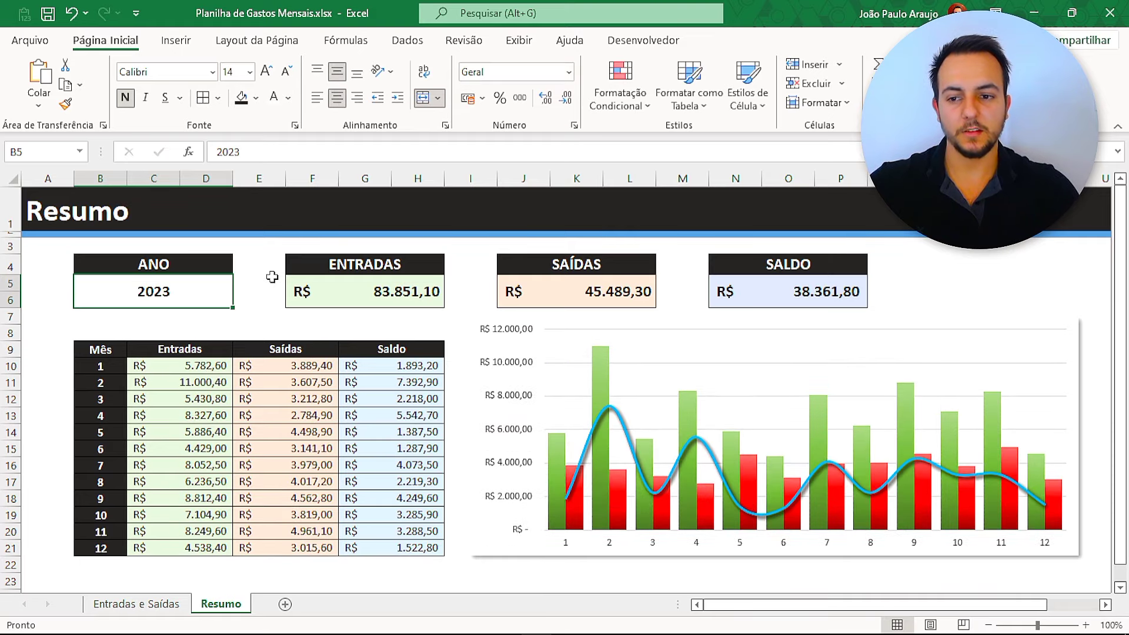
{"action": "key", "text": "ctrl+Page_Up"}
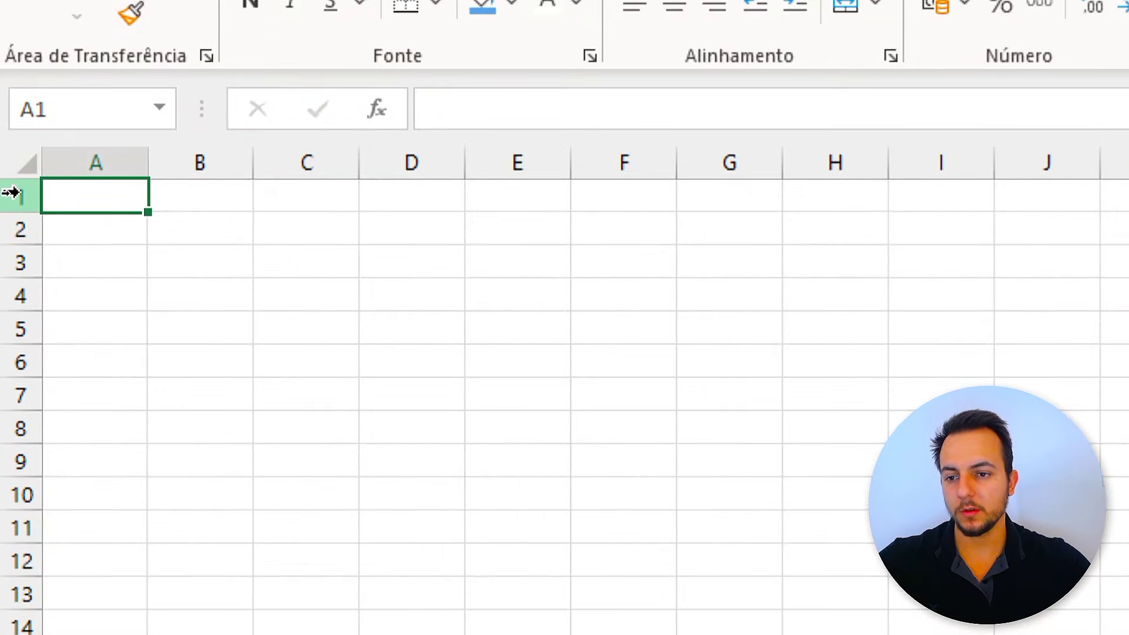
- Fill row 1 with a near-black colour
{"action": "left_click", "coordinate": [12, 193]}
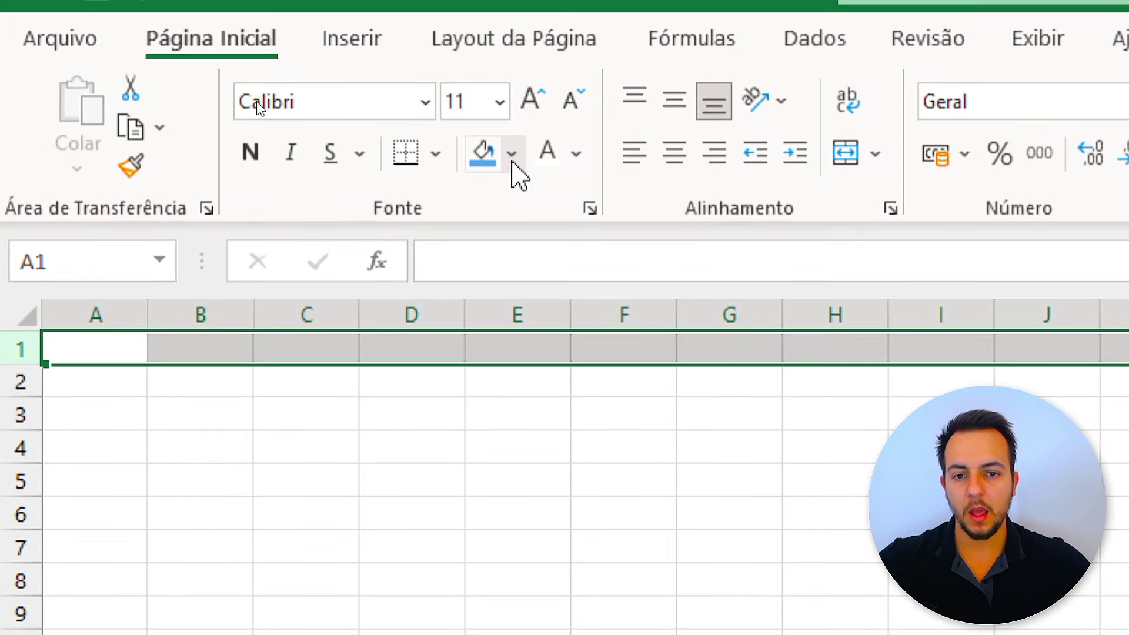
{"action": "left_click", "coordinate": [511, 155]}
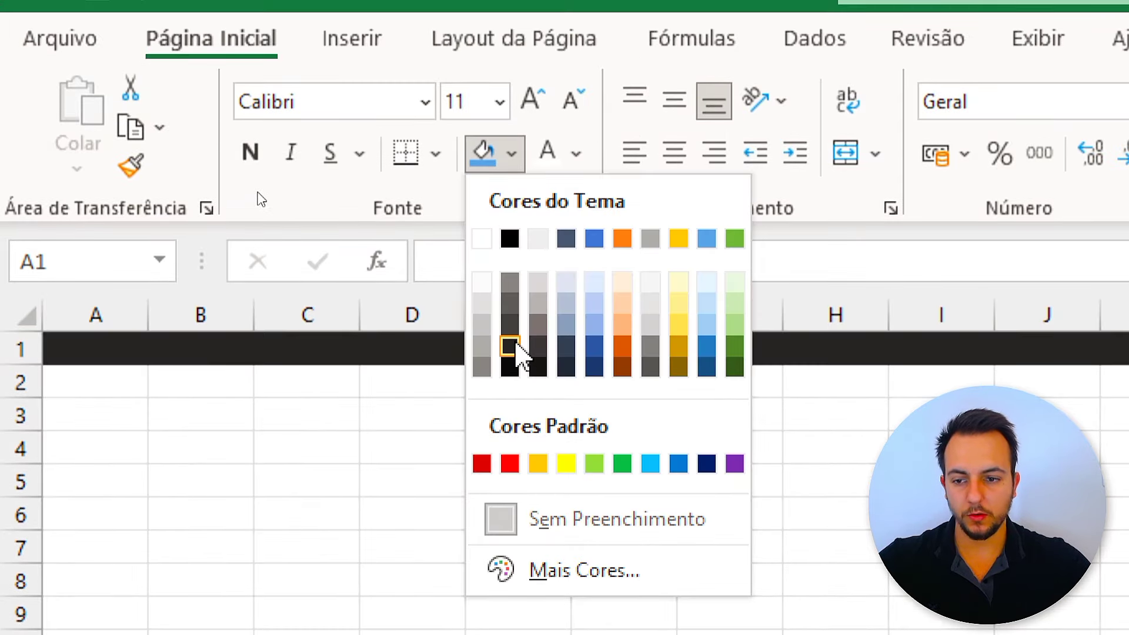
{"action": "left_click", "coordinate": [510, 347]}
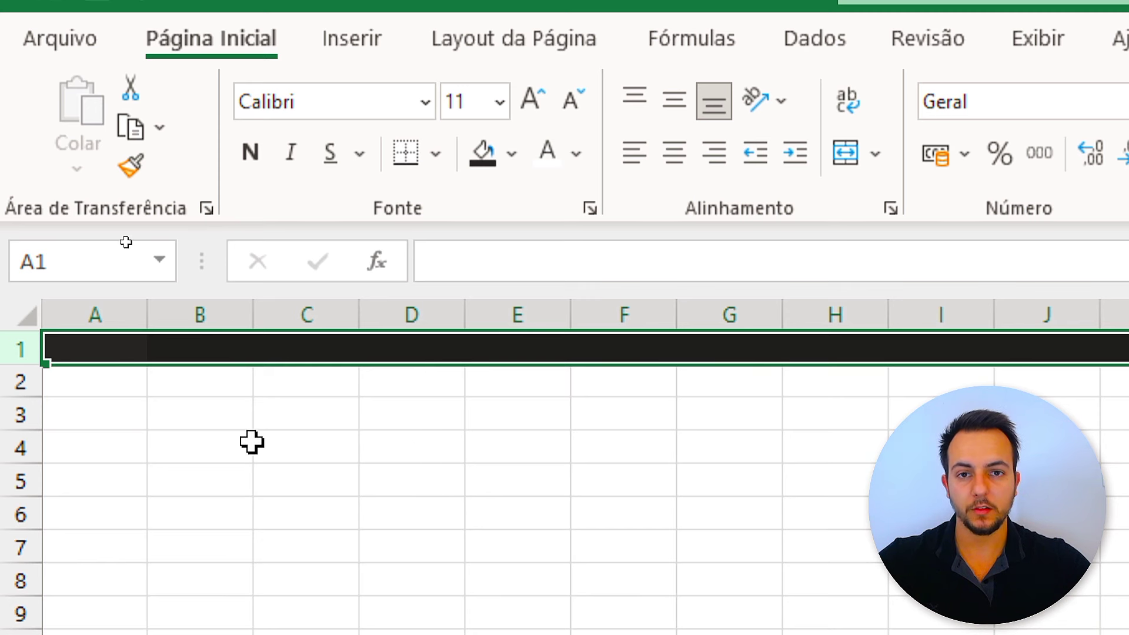
- Fill row 2 with a blue theme colour and select cell A1
{"action": "left_click", "coordinate": [15, 379]}
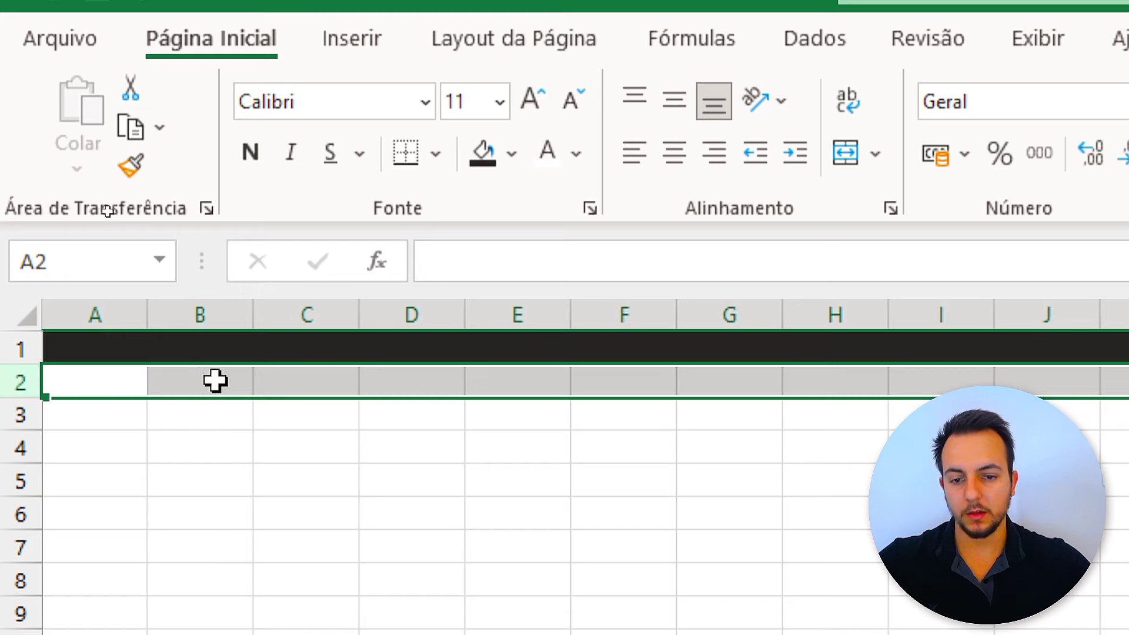
{"action": "left_click", "coordinate": [512, 154]}
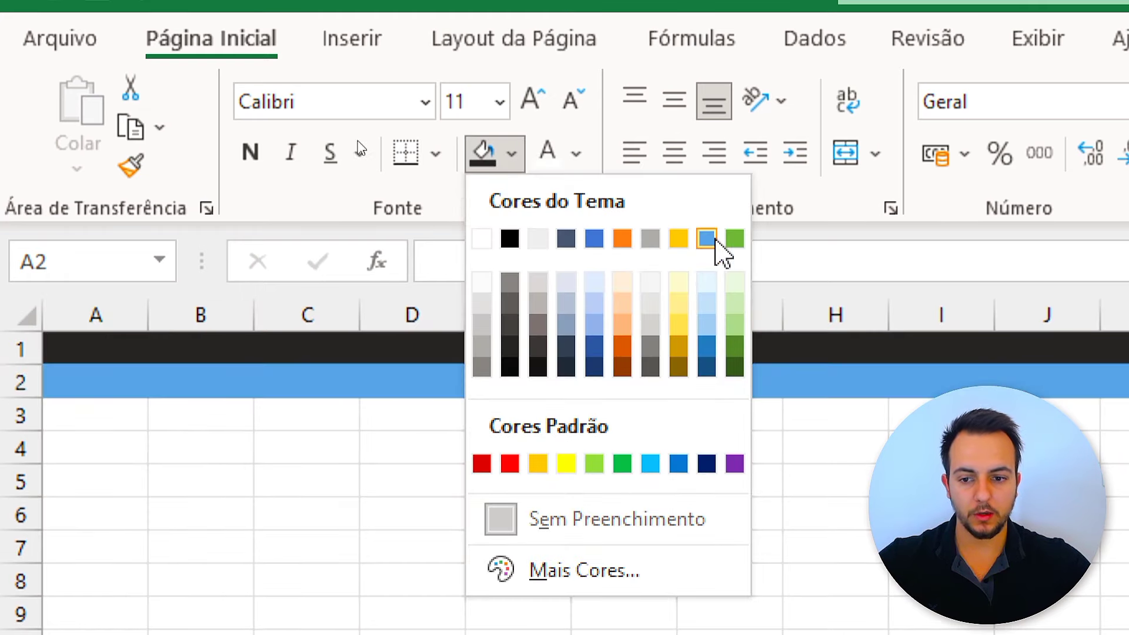
{"action": "left_click", "coordinate": [715, 241]}
{"action": "left_click", "coordinate": [59, 348]}
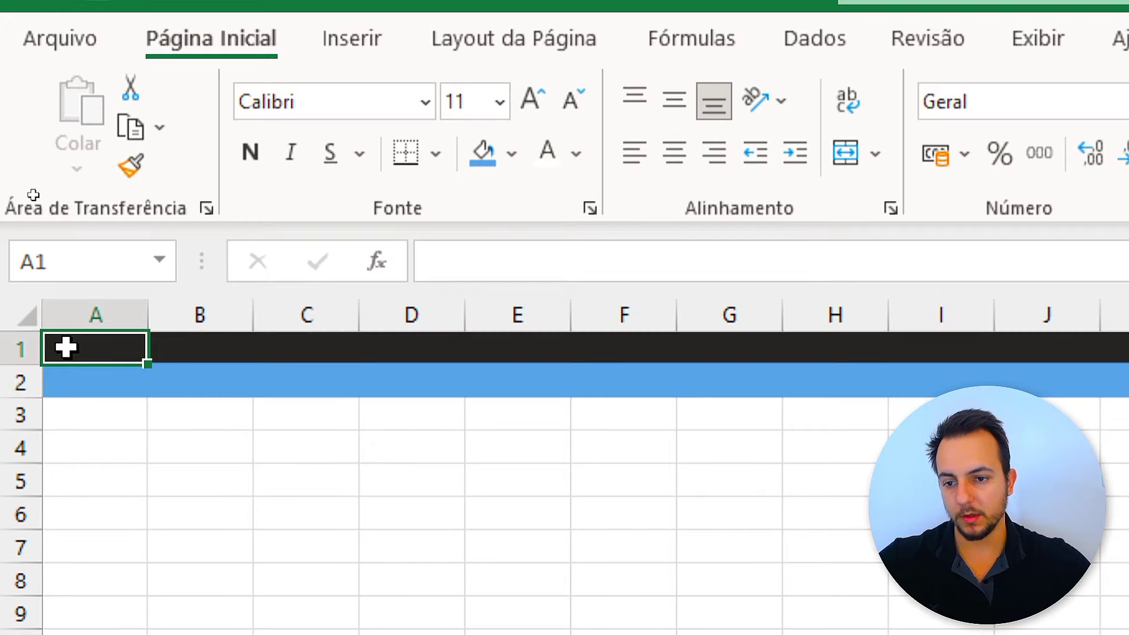
{"action": "left_click", "coordinate": [96, 378]}
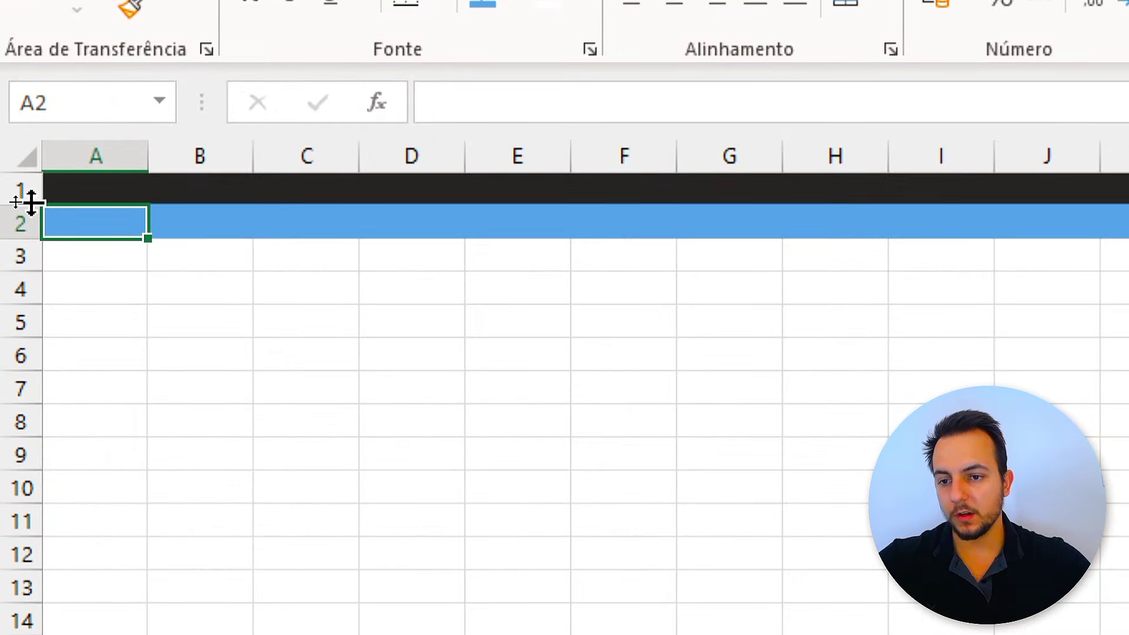
- Raise row 1's height to about 40,50, leaving row 2 as a thin blue stripe
{"action": "mouse_move", "coordinate": [31, 202]}
{"action": "left_mouse_down"}
{"action": "mouse_move", "coordinate": [32, 288]}
{"action": "mouse_move", "coordinate": [100, 264]}
{"action": "left_mouse_up"}
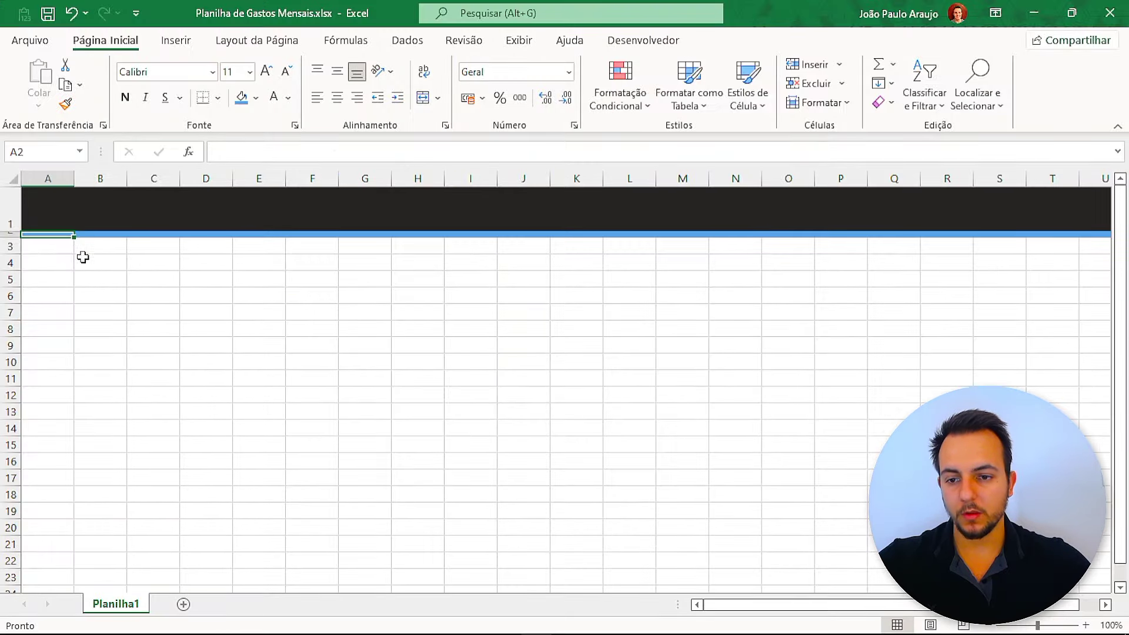
{"action": "left_click", "coordinate": [83, 257]}
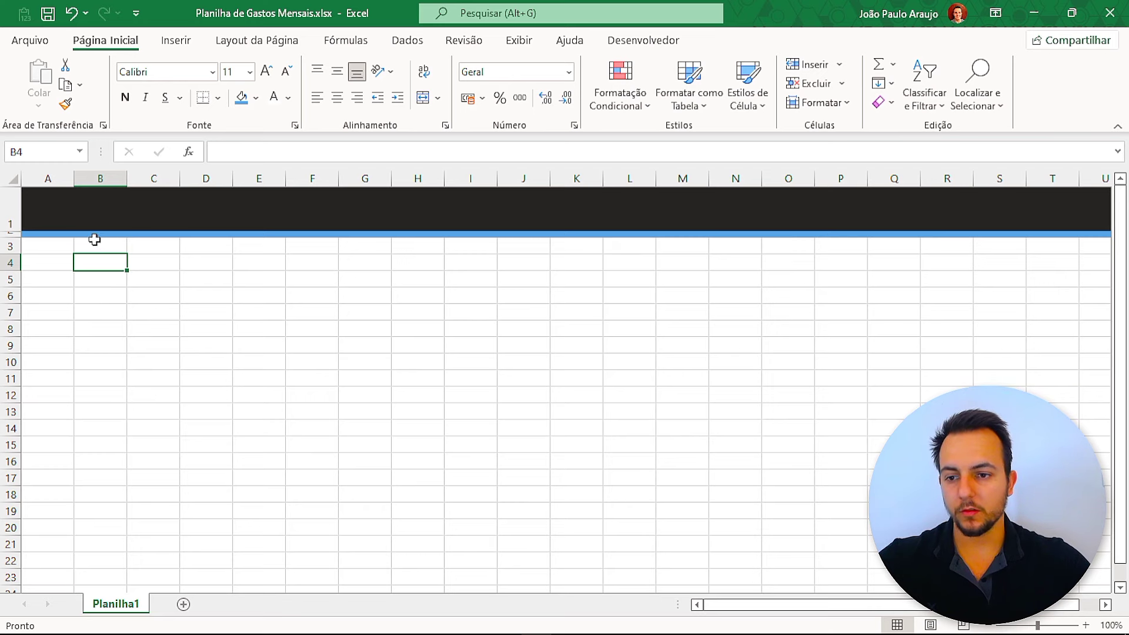
{"action": "left_click", "coordinate": [50, 204]}
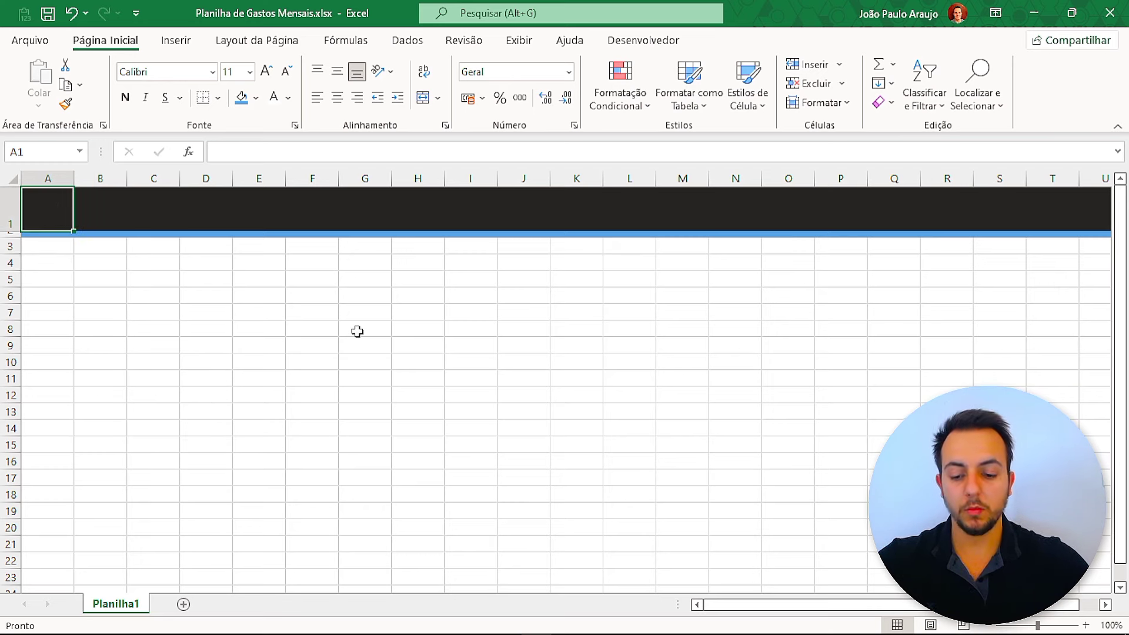
- Type the sheet heading in A1 and make it large, bold, white and vertically centred
{"action": "type", "text": "eNTRADAS"}
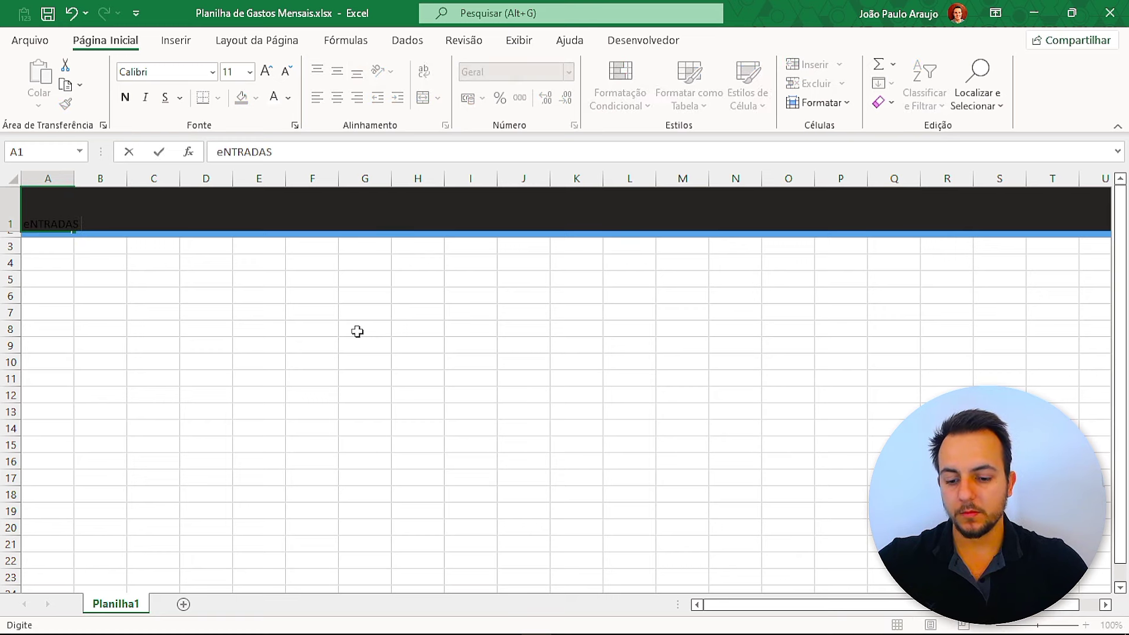
{"action": "type", "text": "Entradas E sái"}
{"action": "type", "text": "das"}
{"action": "key", "text": "Return"}
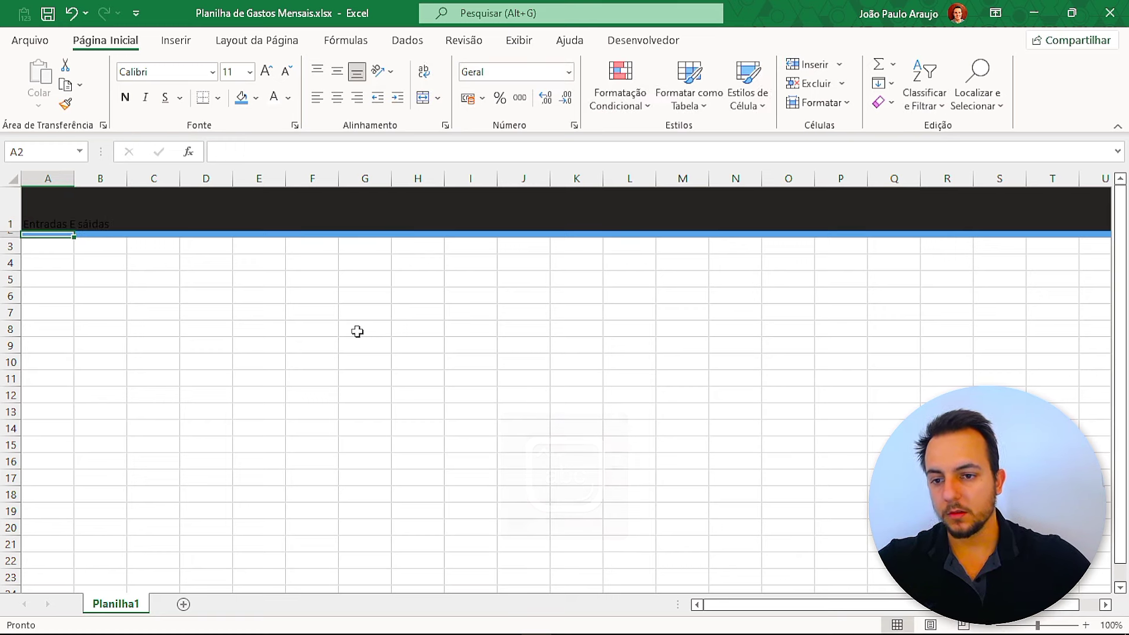
{"action": "left_click", "coordinate": [56, 208]}
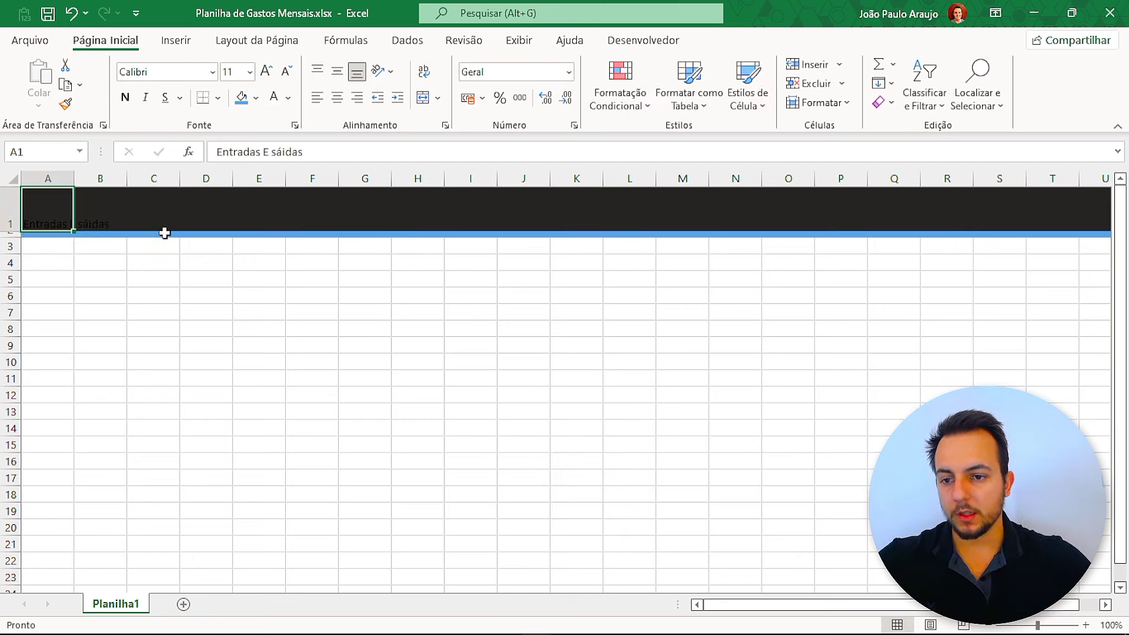
{"action": "left_click", "coordinate": [274, 97]}
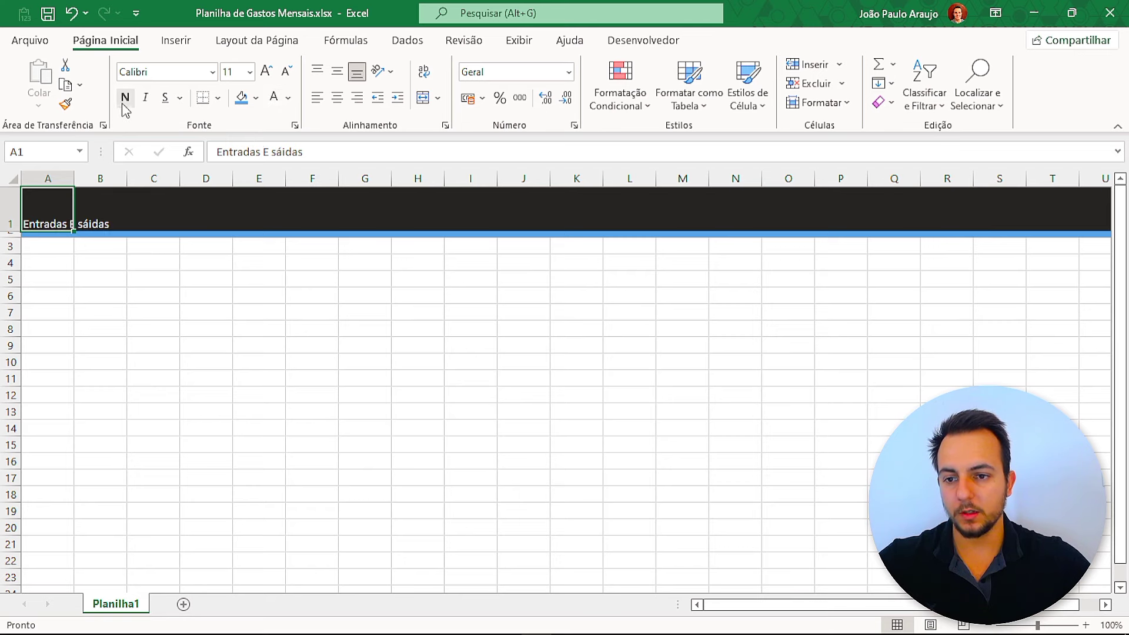
{"action": "left_click", "coordinate": [125, 98]}
{"action": "left_click", "coordinate": [263, 72]}
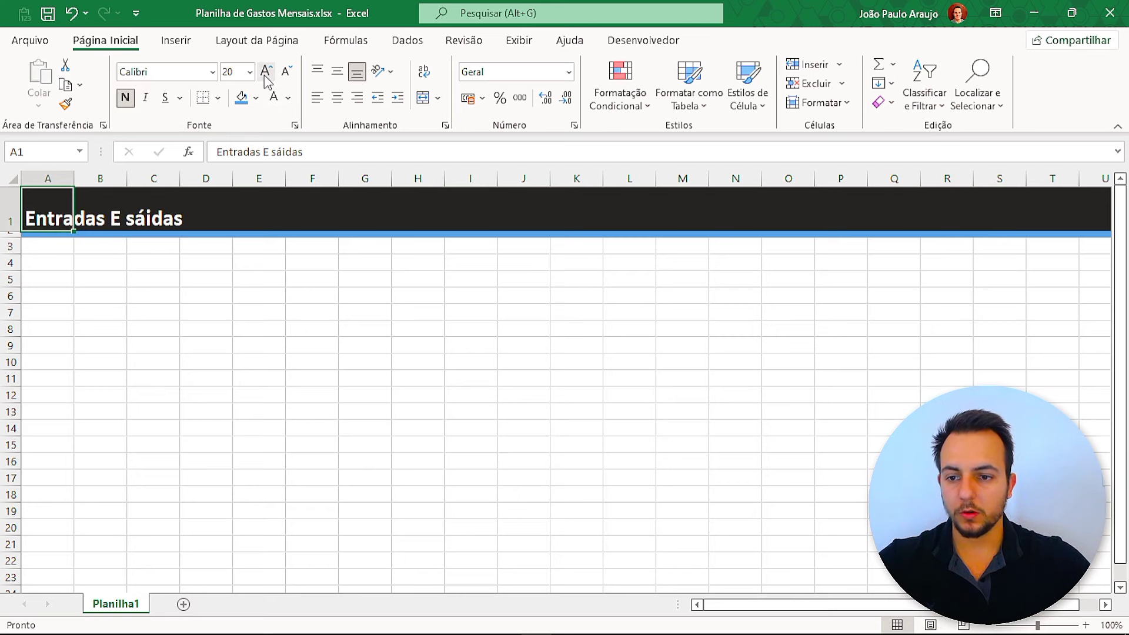
{"action": "left_click", "coordinate": [263, 72]}
{"action": "left_click", "coordinate": [263, 73]}
{"action": "left_click", "coordinate": [285, 72]}
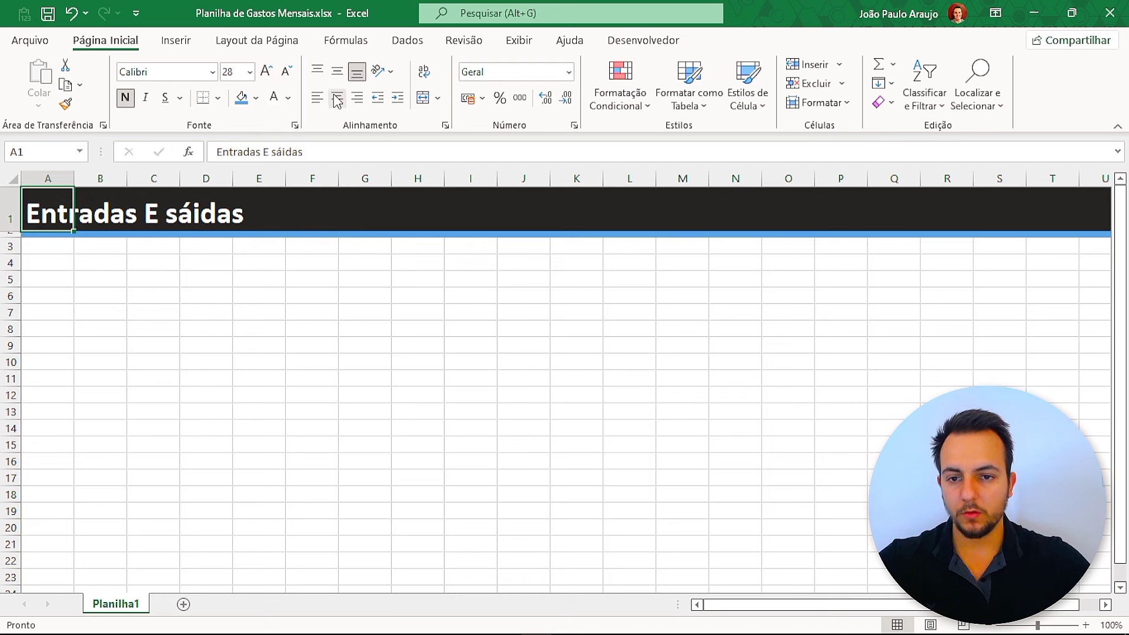
{"action": "left_click", "coordinate": [337, 72]}
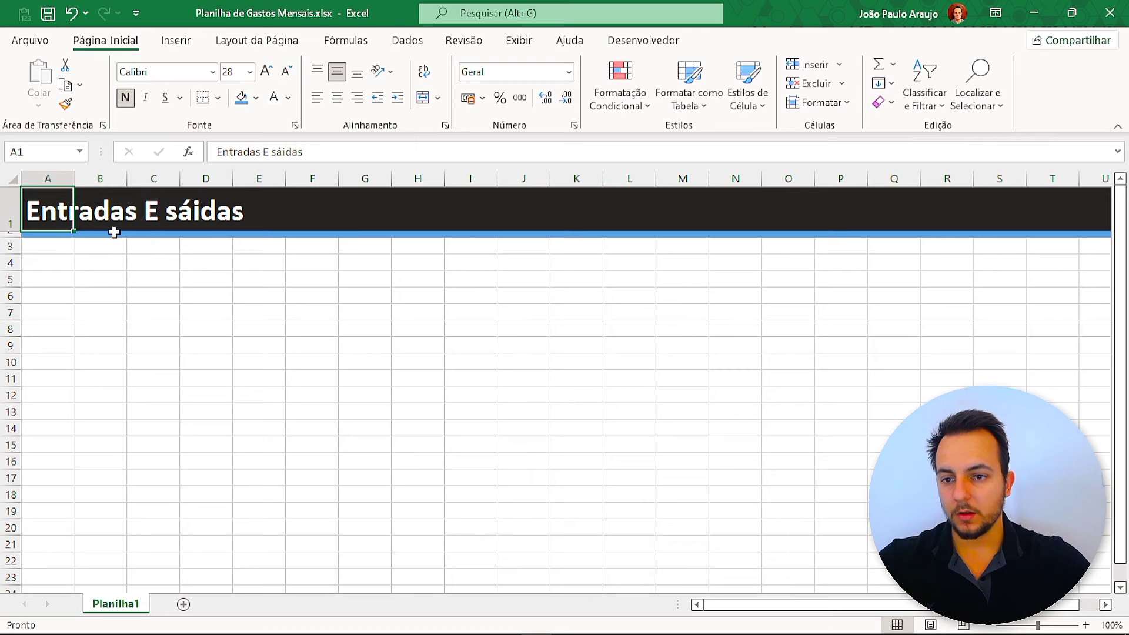
- Correct the heading's capitalisation so A1 reads 'Entradas e Saídas'
{"action": "double_click", "coordinate": [57, 213]}
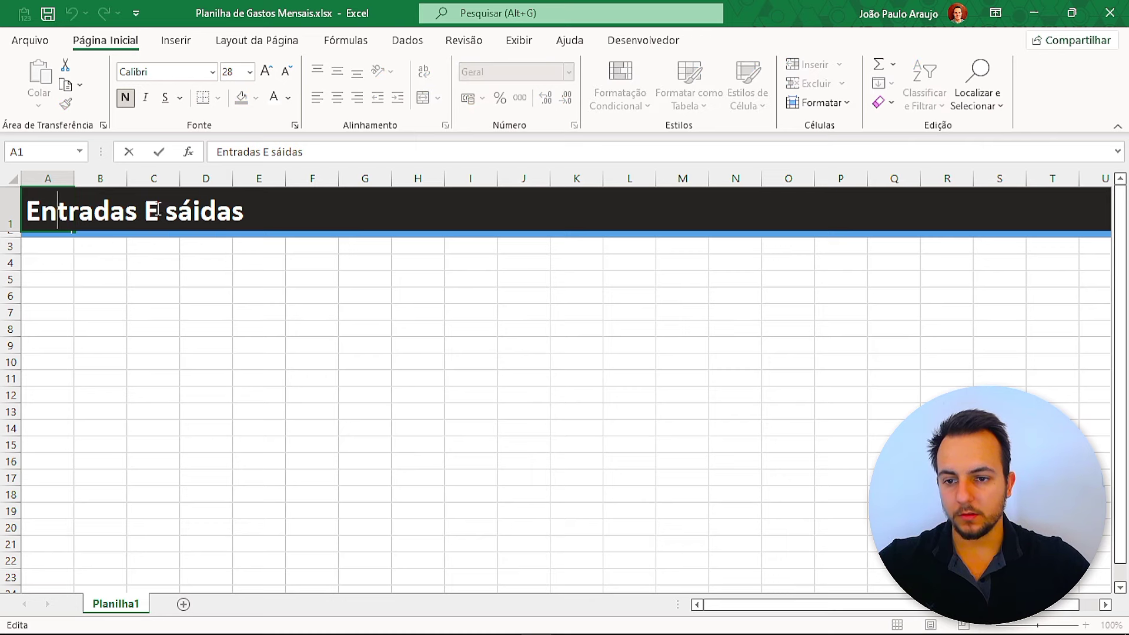
{"action": "left_click_drag", "start_coordinate": [145, 211], "coordinate": [201, 211]}
{"action": "type", "text": "e"}
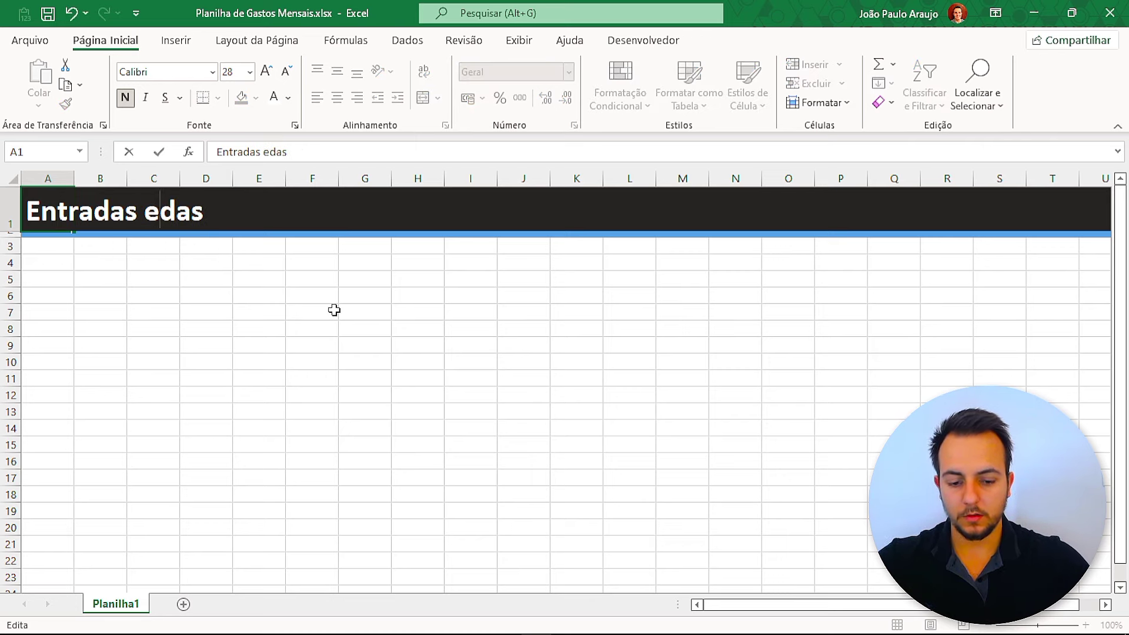
{"action": "type", "text": " Saí"}
{"action": "left_click", "coordinate": [334, 309]}
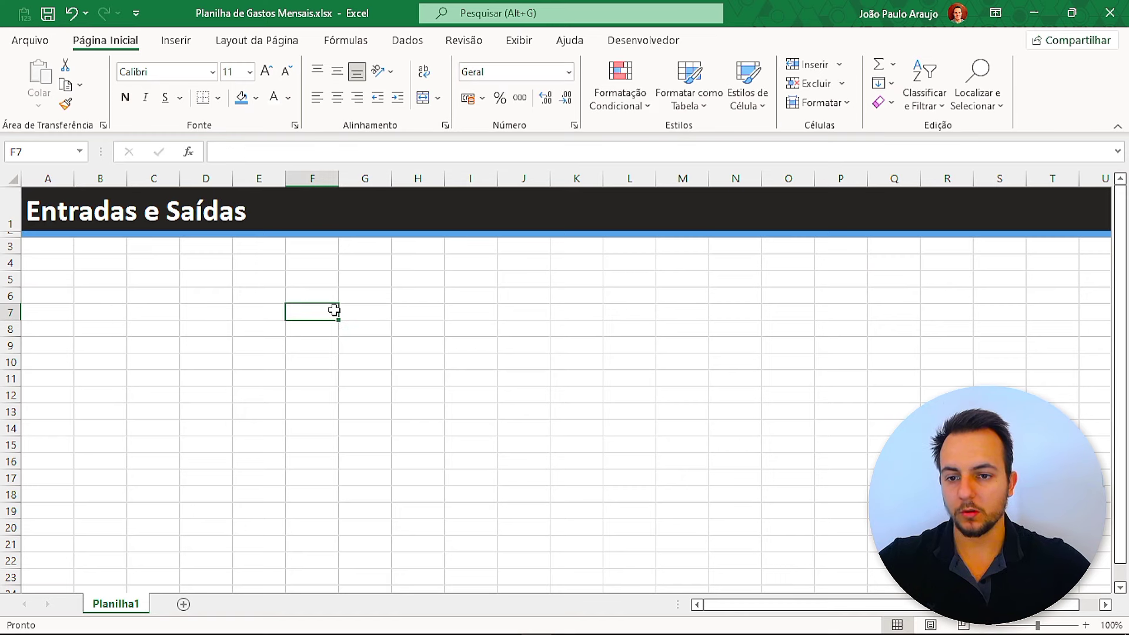
{"action": "left_click", "coordinate": [120, 264]}
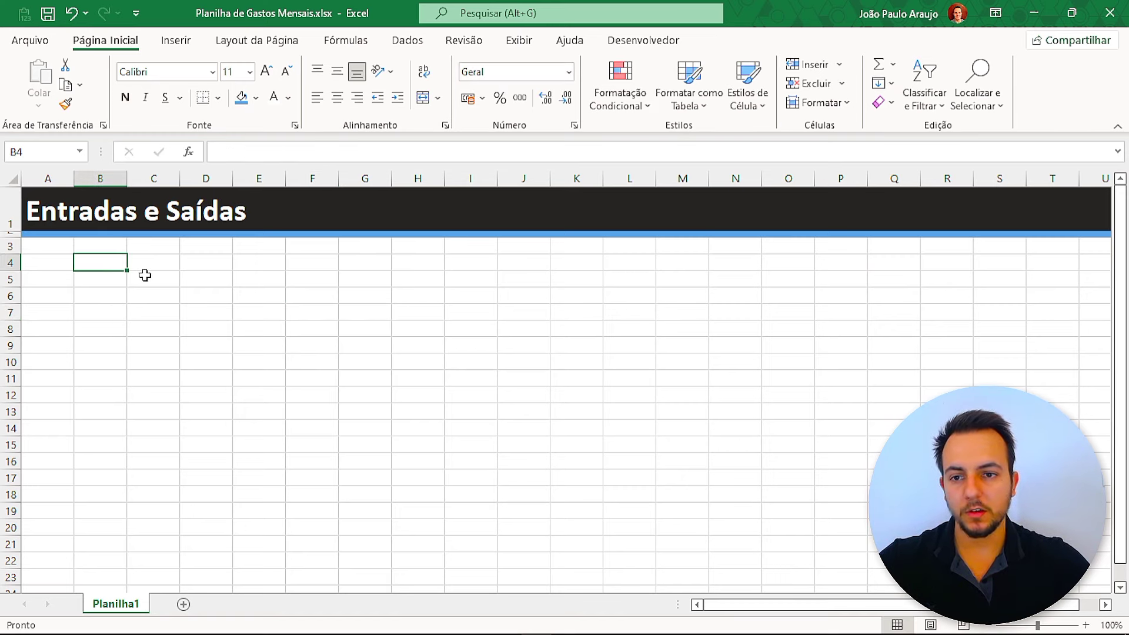
- Uncheck Linhas de Grade on the Exibir tab so the sheet shows no gridlines
{"action": "left_click", "coordinate": [519, 40]}
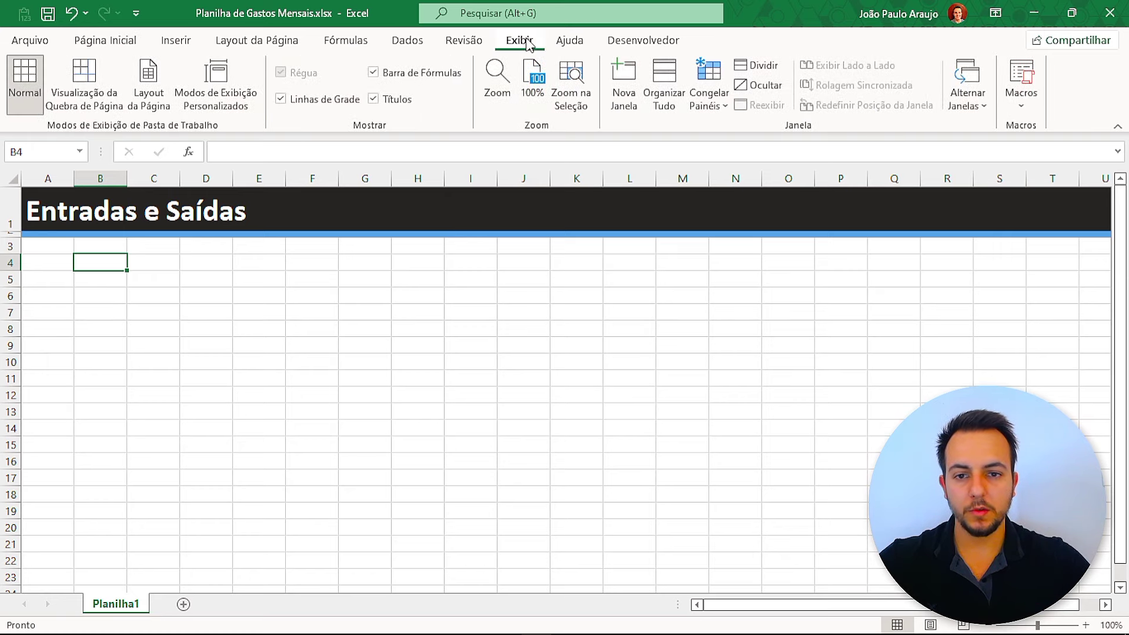
{"action": "left_click", "coordinate": [320, 103]}
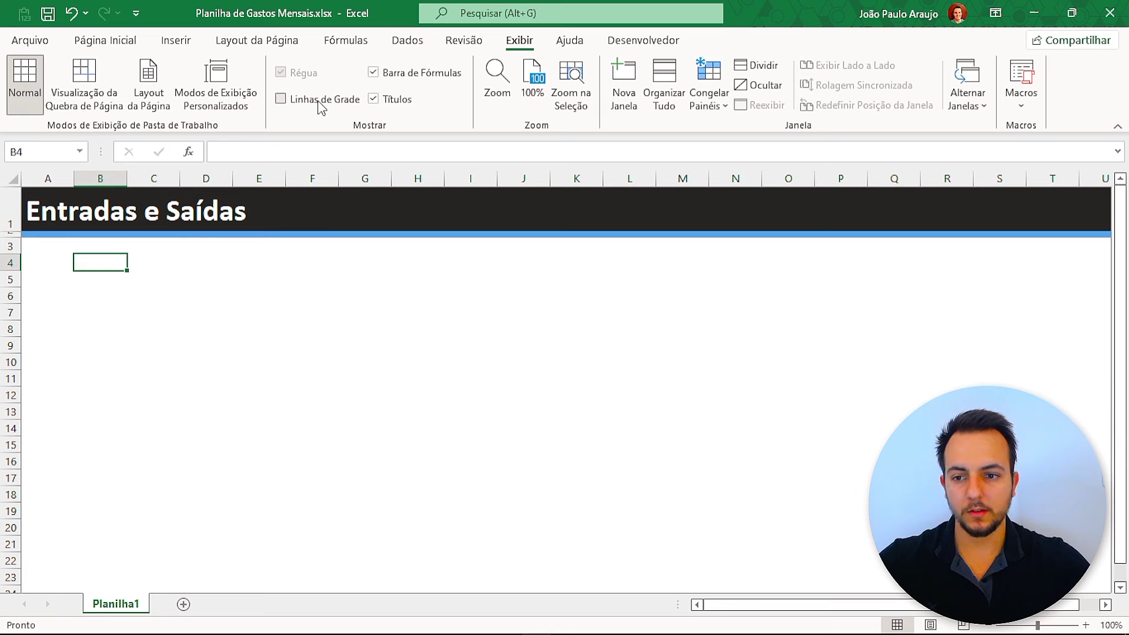
{"action": "left_click", "coordinate": [322, 108]}
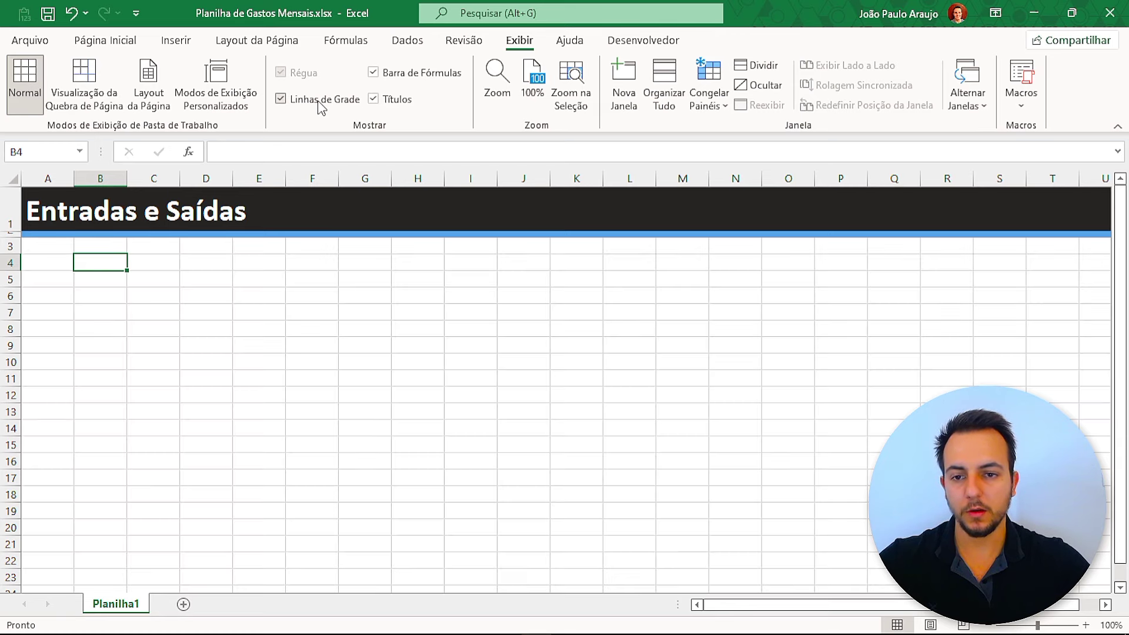
{"action": "left_click", "coordinate": [321, 105]}
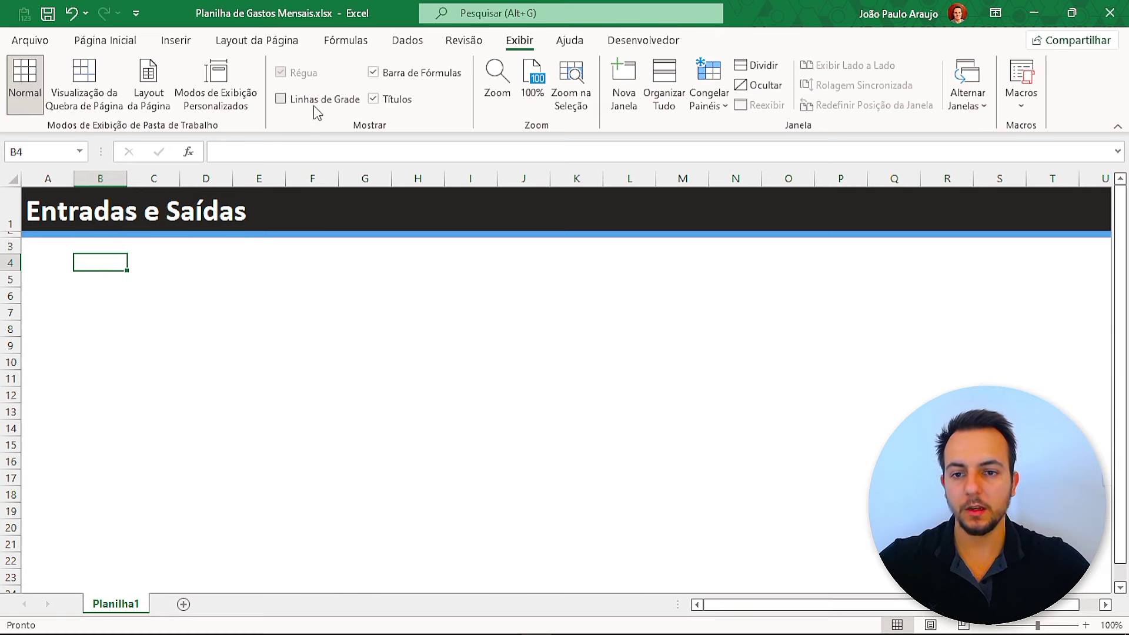
{"action": "left_click", "coordinate": [106, 40]}
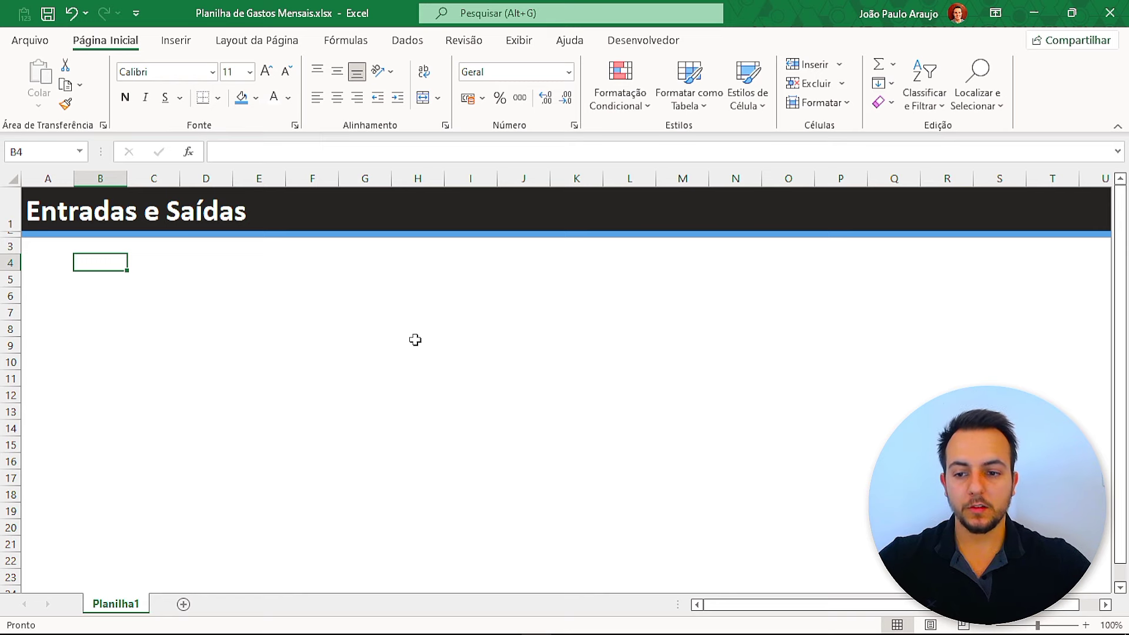
- Type the headers DATA, TIPO and DESCRIÇÃO in capitals into B4, C4 and D4
{"action": "key", "text": "Caps_Lock"}
{"action": "type", "text": "DAAT"}
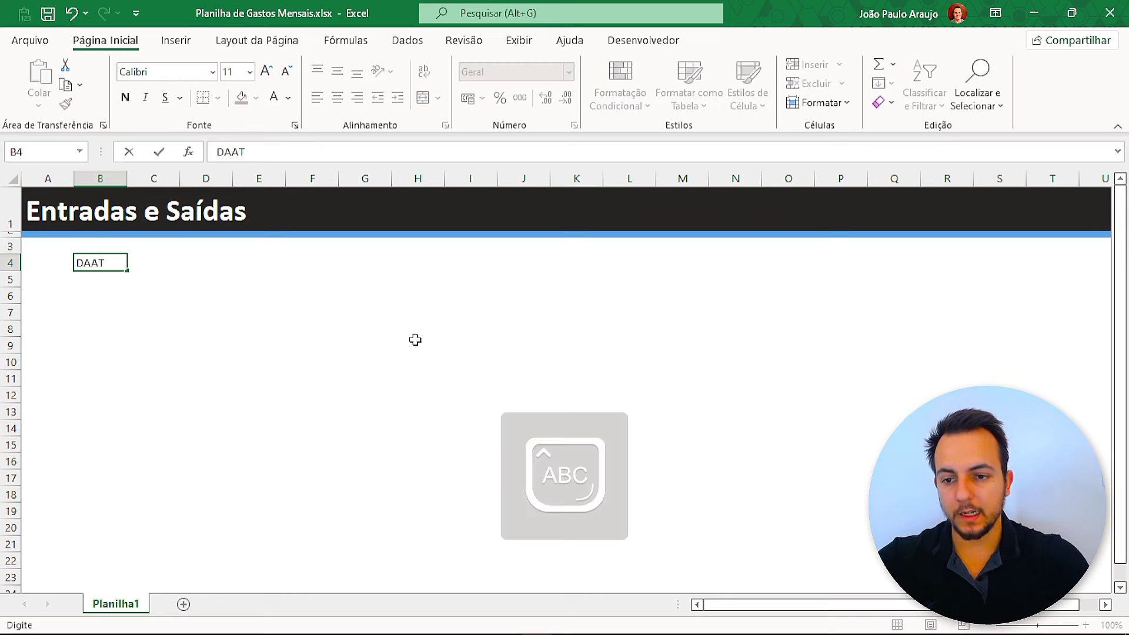
{"action": "key", "text": "BackSpace"}
{"action": "key", "text": "BackSpace"}
{"action": "type", "text": "TA"}
{"action": "key", "text": "Tab"}
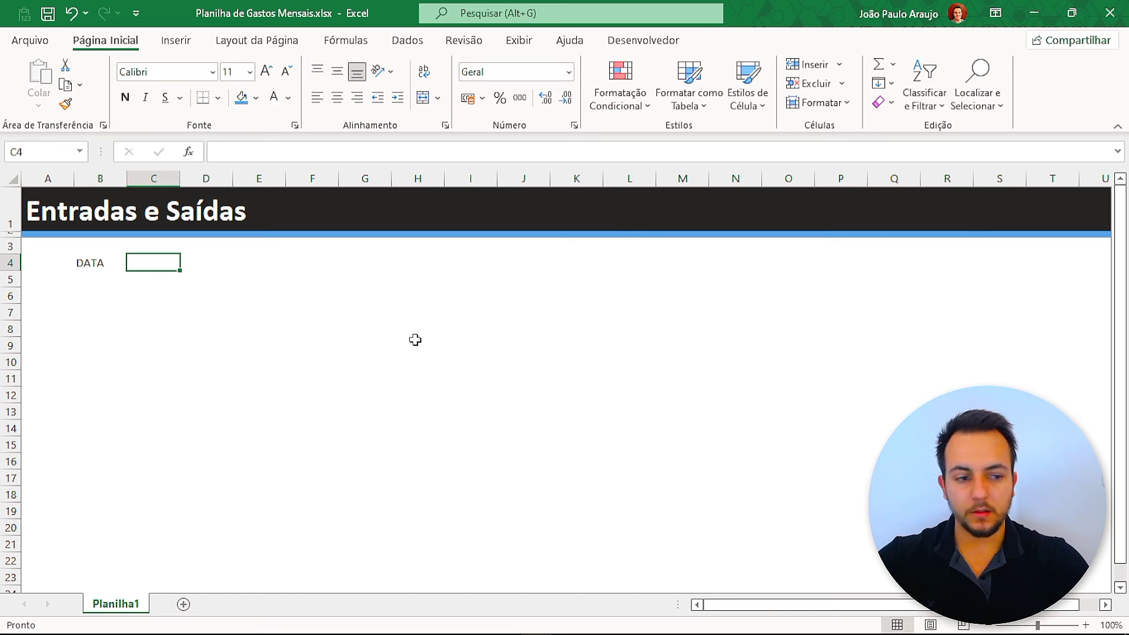
{"action": "type", "text": "TIPO"}
{"action": "key", "text": "Tab"}
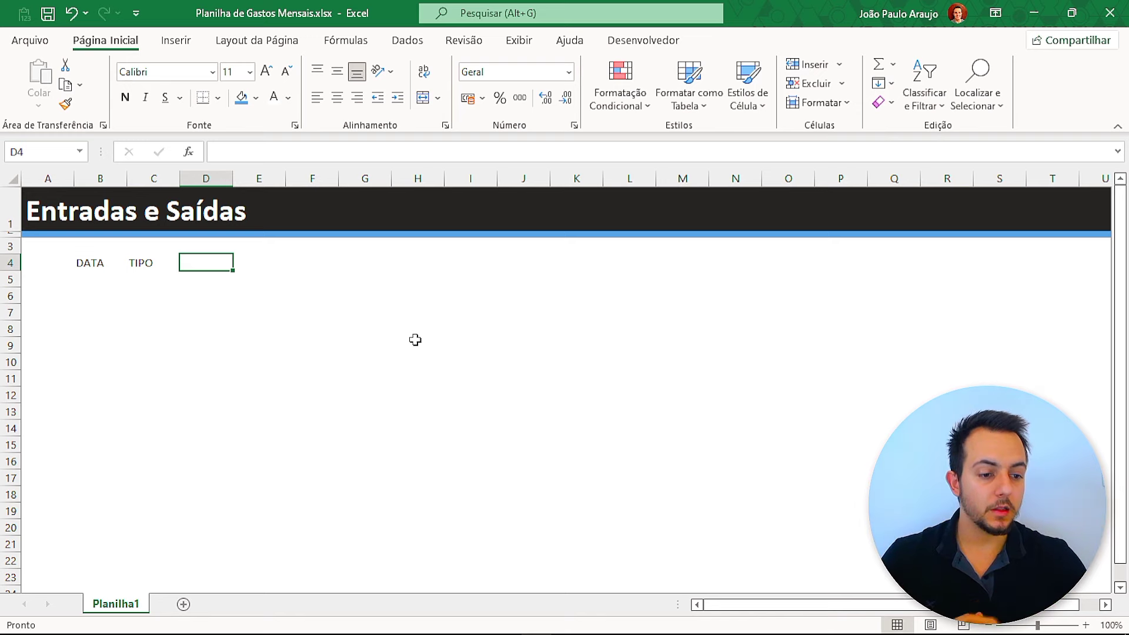
{"action": "type", "text": "DESCRIÇ"}
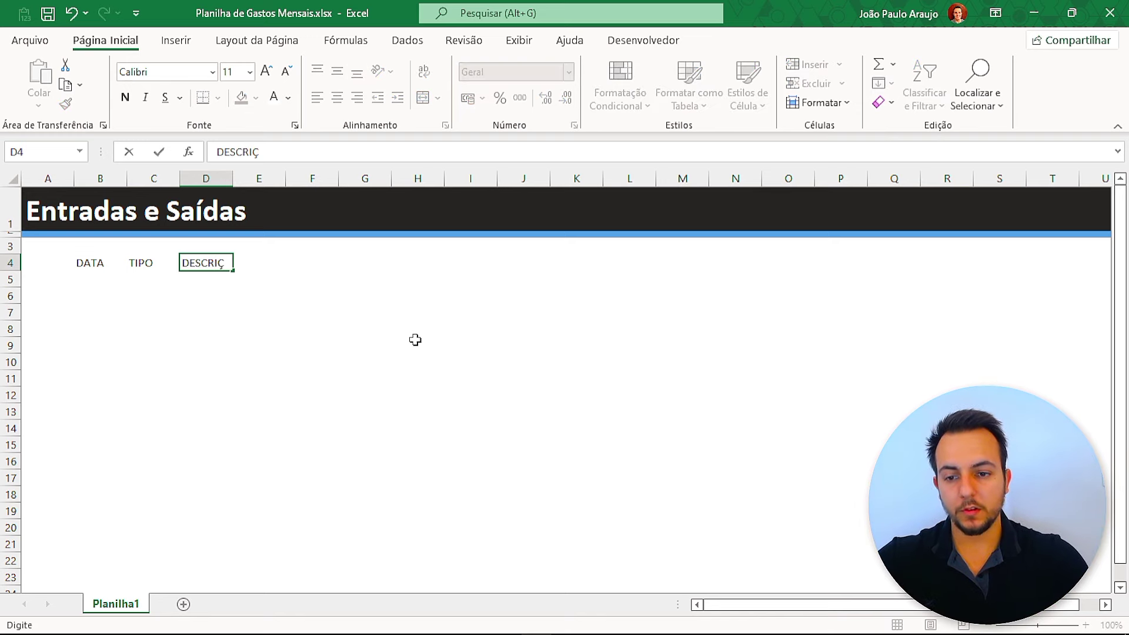
{"action": "type", "text": "ÃO"}
{"action": "key", "text": "Tab"}
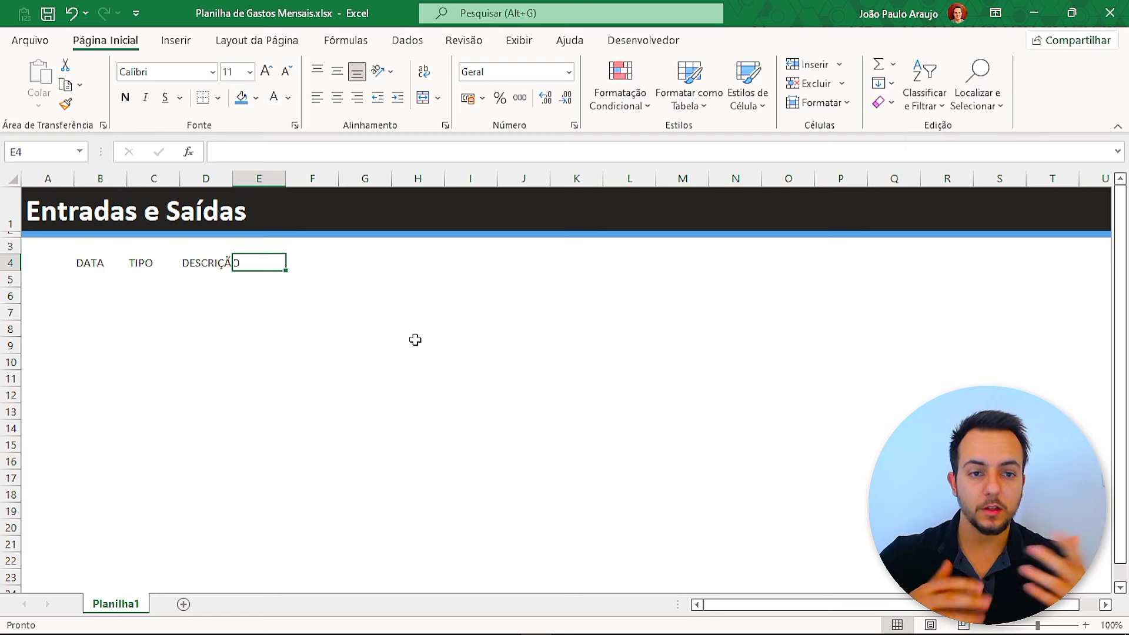
- Type the headers VALOR, OBSERVAÇÃO, MÊS and ANO into E4 through H4
{"action": "type", "text": "AV"}
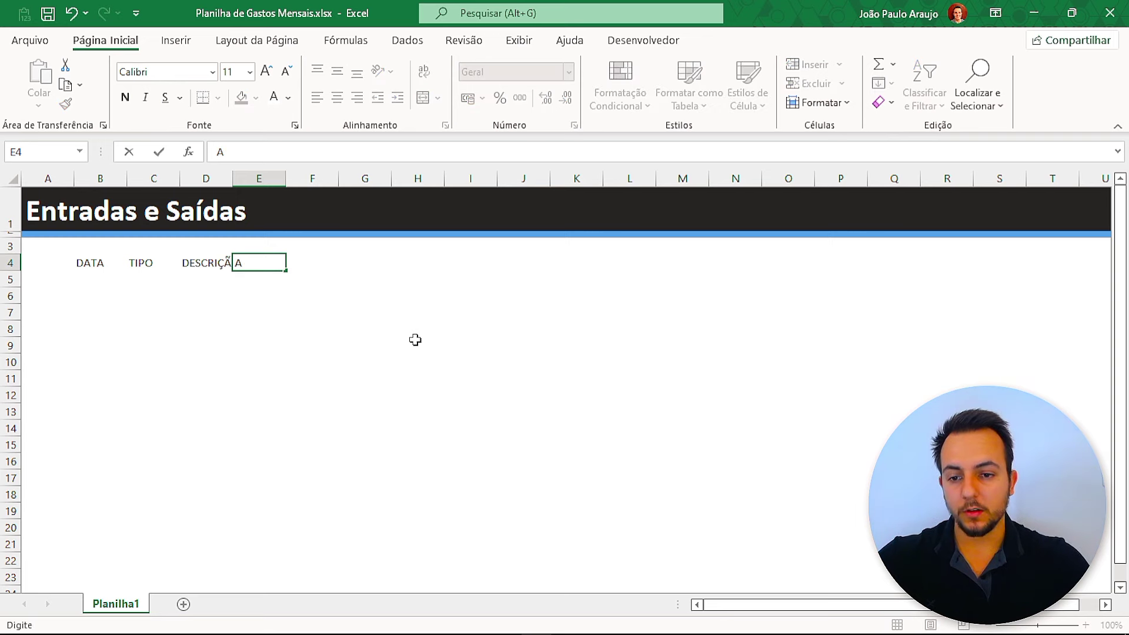
{"action": "key", "text": "BackSpace"}
{"action": "type", "text": "VALOR"}
{"action": "key", "text": "Tab"}
{"action": "type", "text": "OBS"}
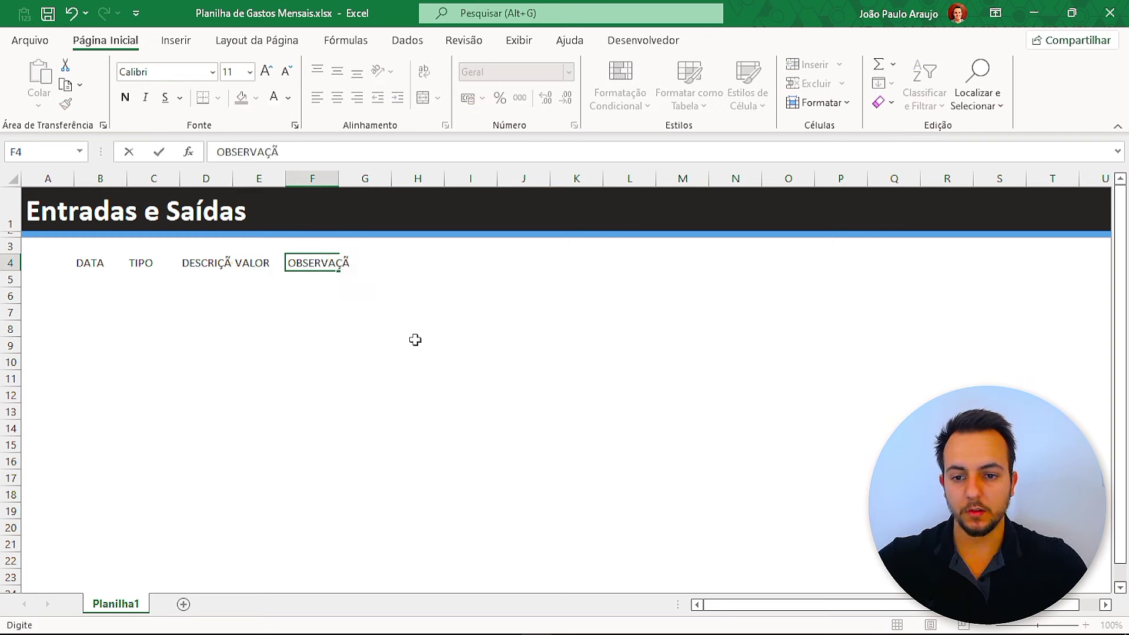
{"action": "key", "text": "Tab"}
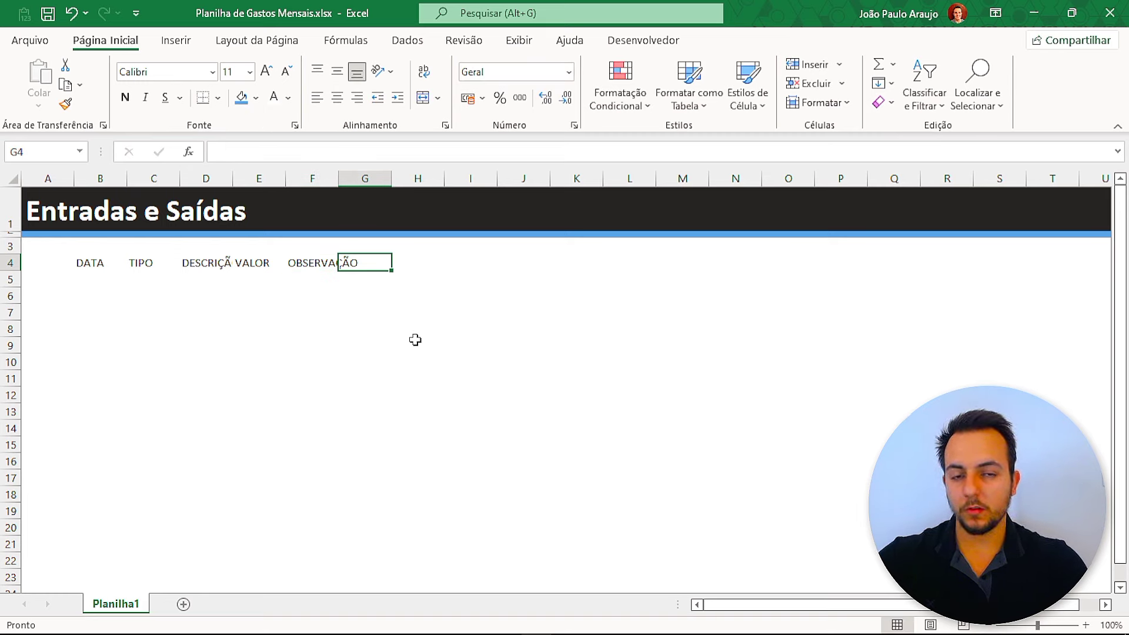
{"action": "type", "text": "MÊS"}
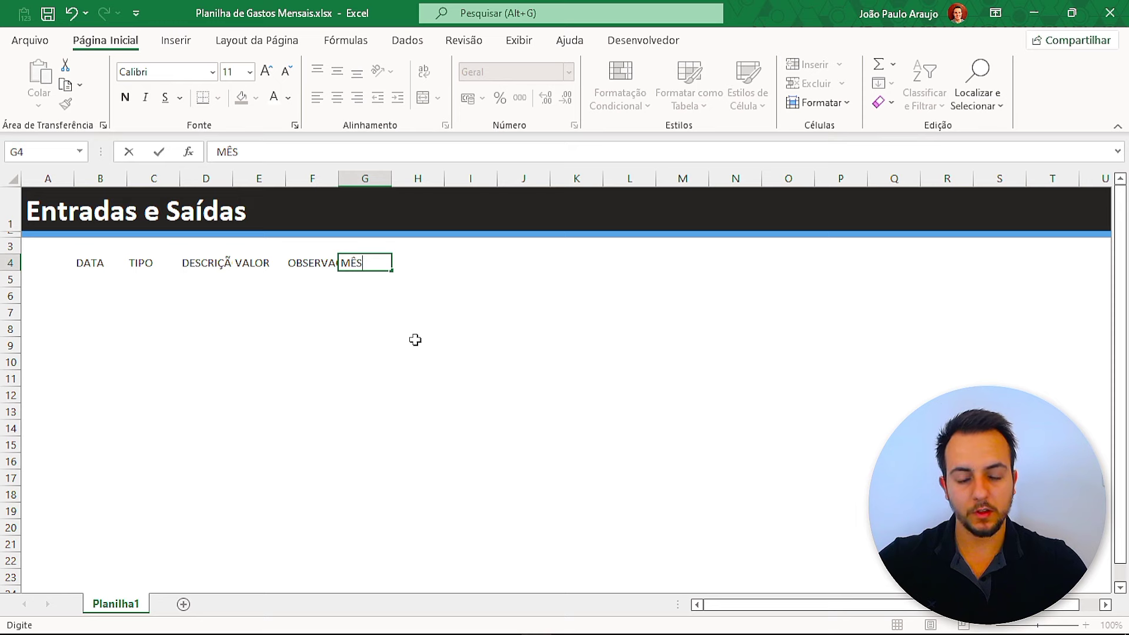
{"action": "key", "text": "Tab"}
{"action": "type", "text": "ANO"}
{"action": "key", "text": "Return"}
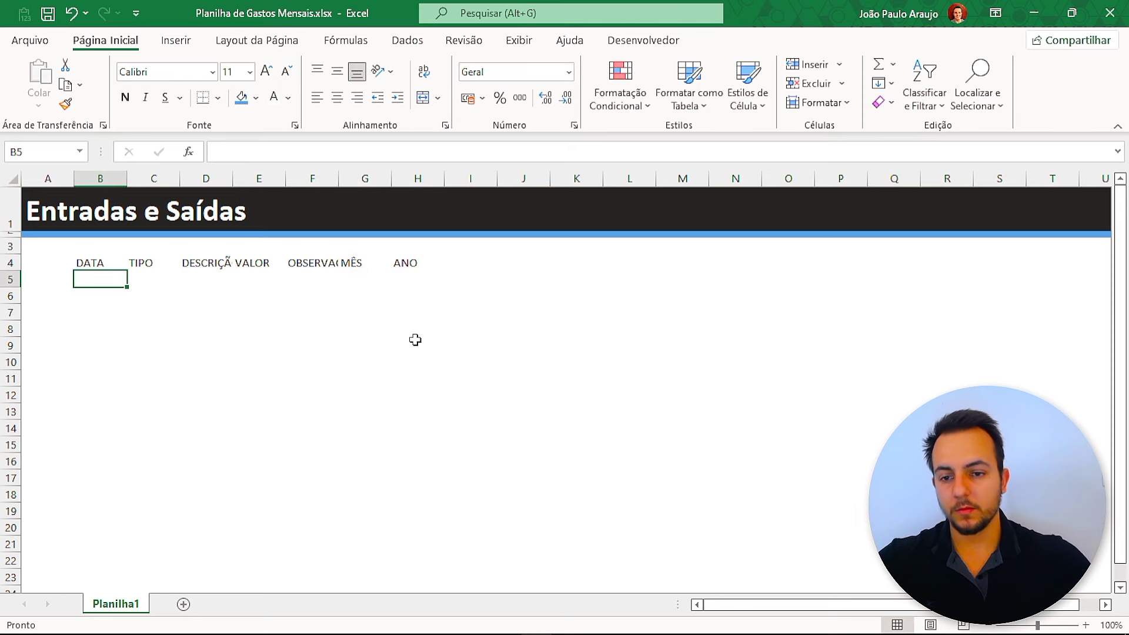
- Select columns B through H and widen them evenly to about 19,29 each
{"action": "left_click_drag", "start_coordinate": [91, 263], "coordinate": [403, 262]}
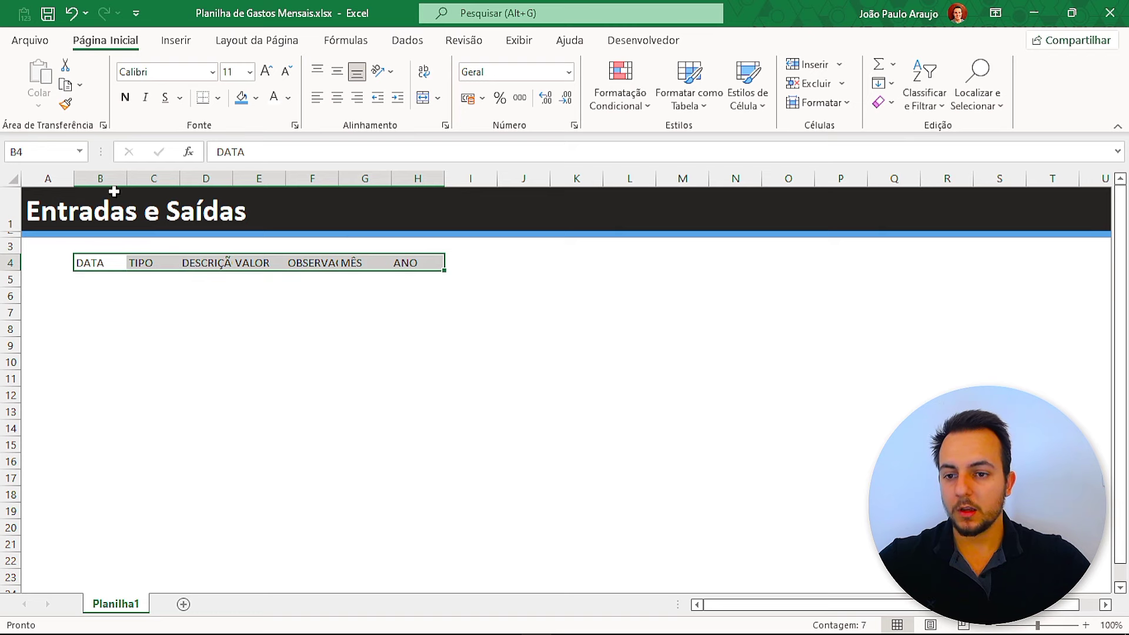
{"action": "left_click_drag", "start_coordinate": [114, 180], "coordinate": [411, 179]}
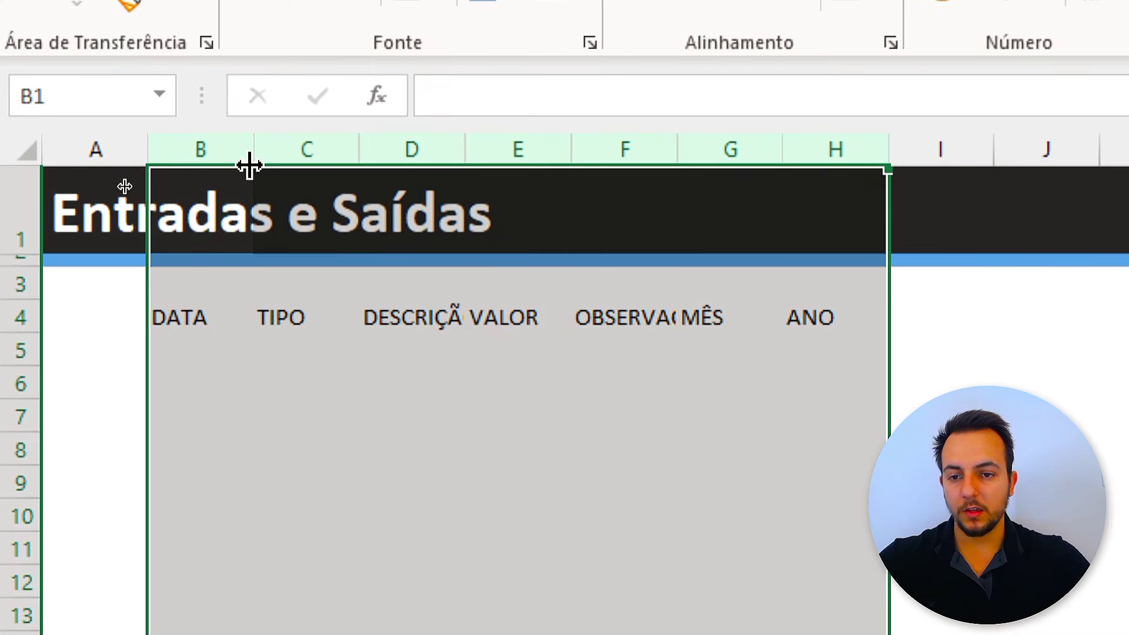
{"action": "left_click_drag", "start_coordinate": [253, 147], "coordinate": [328, 148]}
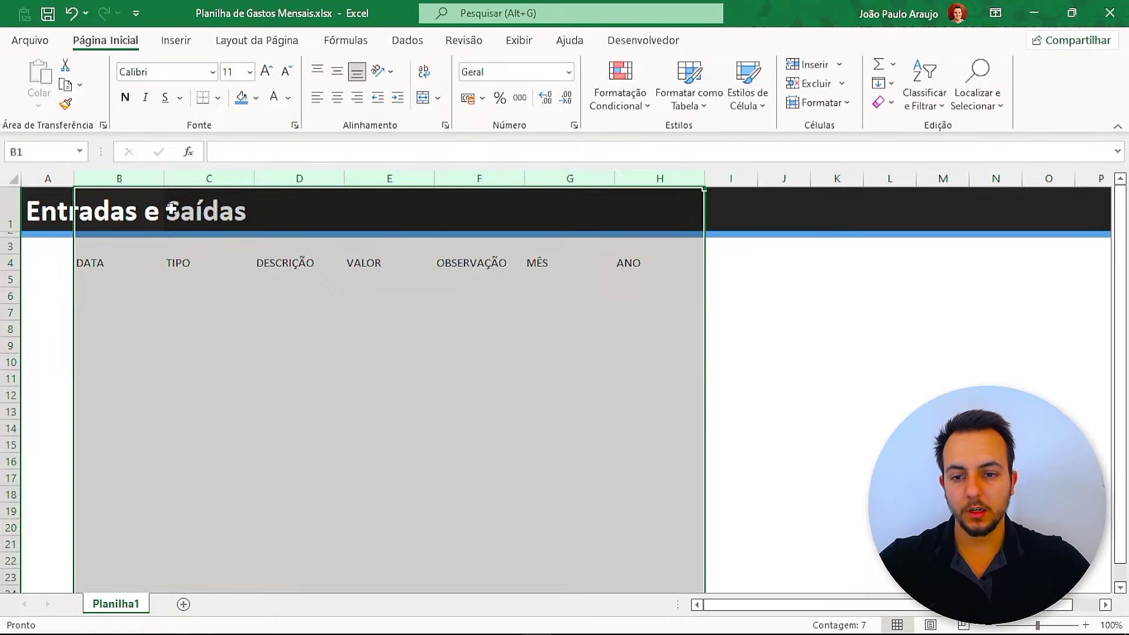
{"action": "left_click_drag", "start_coordinate": [162, 179], "coordinate": [196, 179]}
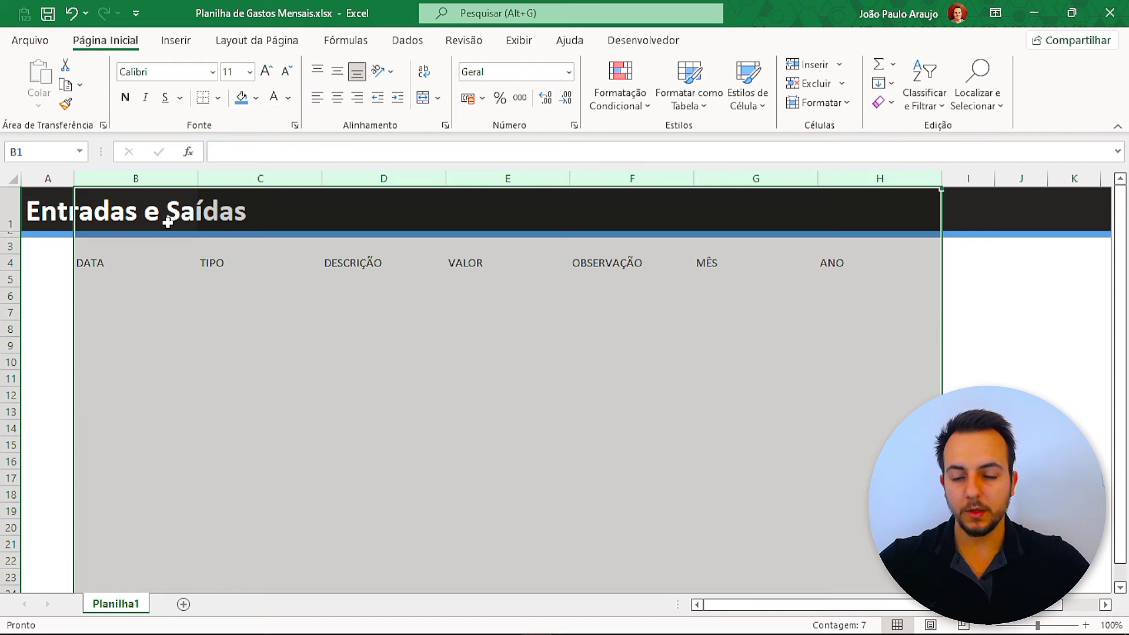
{"action": "left_click", "coordinate": [102, 265]}
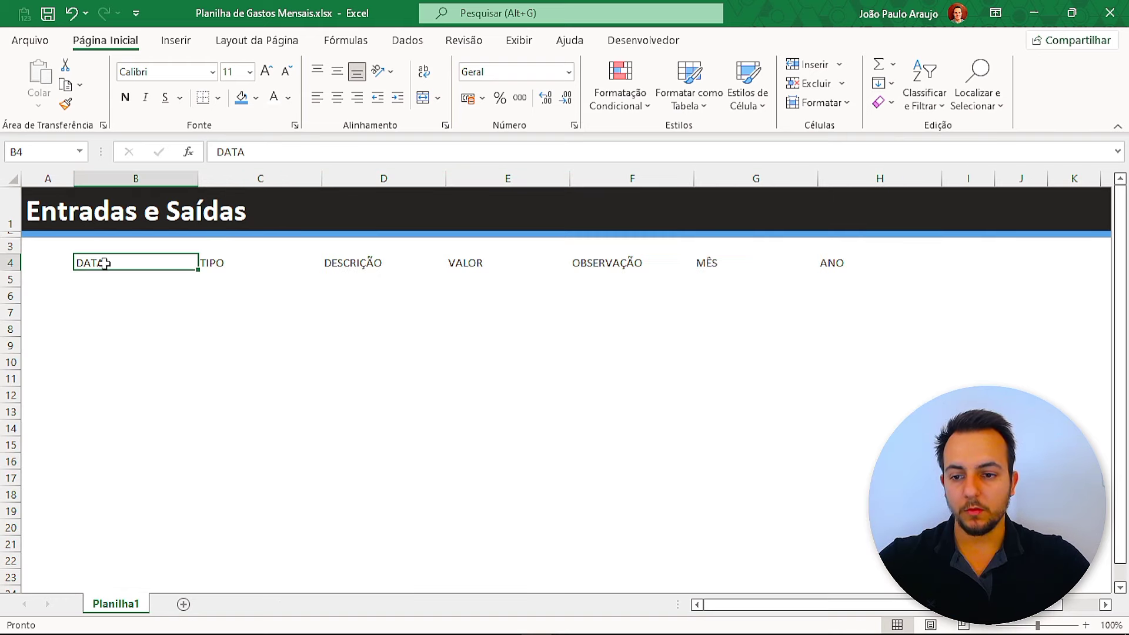
- Centre B4:H11 horizontally and vertically and give every cell a thin border
{"action": "mouse_move", "coordinate": [105, 264]}
{"action": "left_mouse_down"}
{"action": "mouse_move", "coordinate": [824, 275]}
{"action": "mouse_move", "coordinate": [825, 378]}
{"action": "left_mouse_up"}
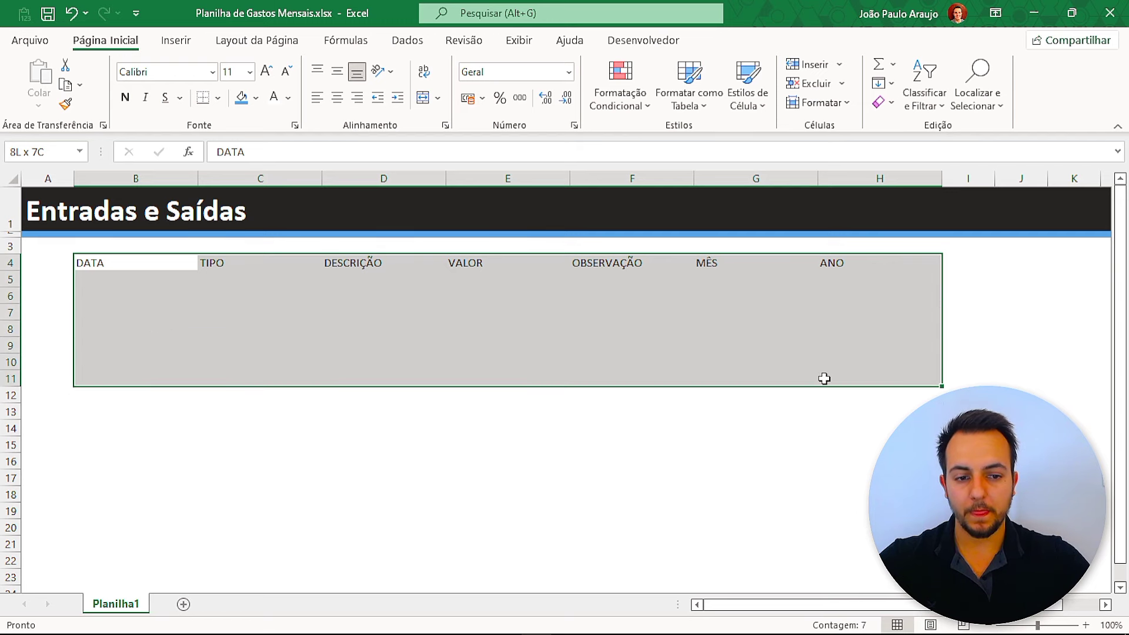
{"action": "left_click", "coordinate": [337, 97]}
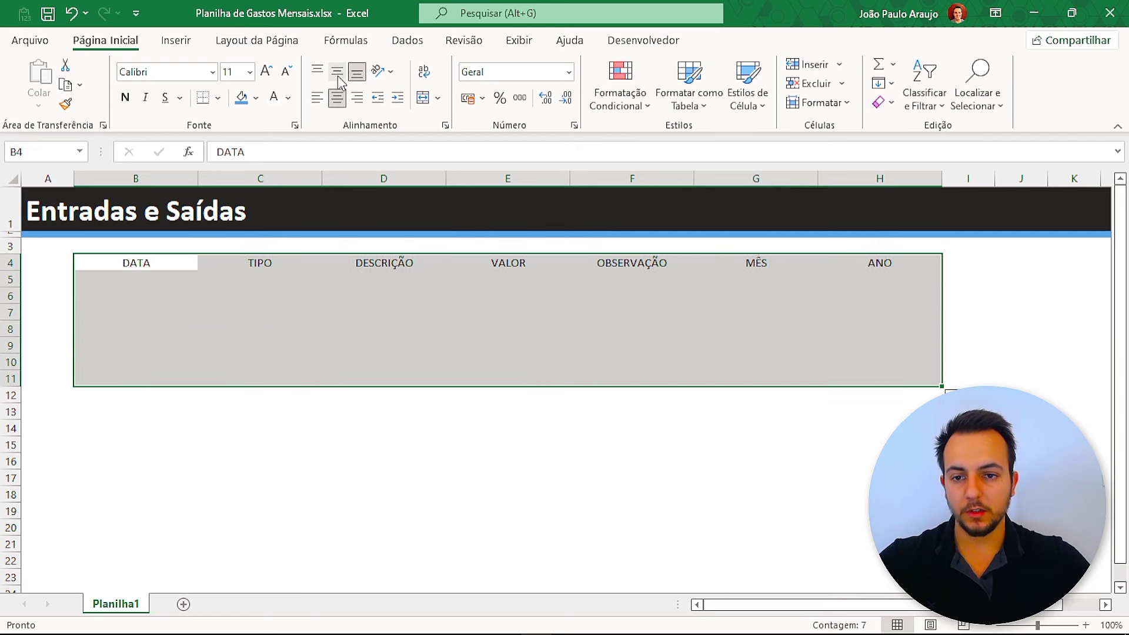
{"action": "left_click", "coordinate": [338, 73]}
{"action": "left_click", "coordinate": [218, 98]}
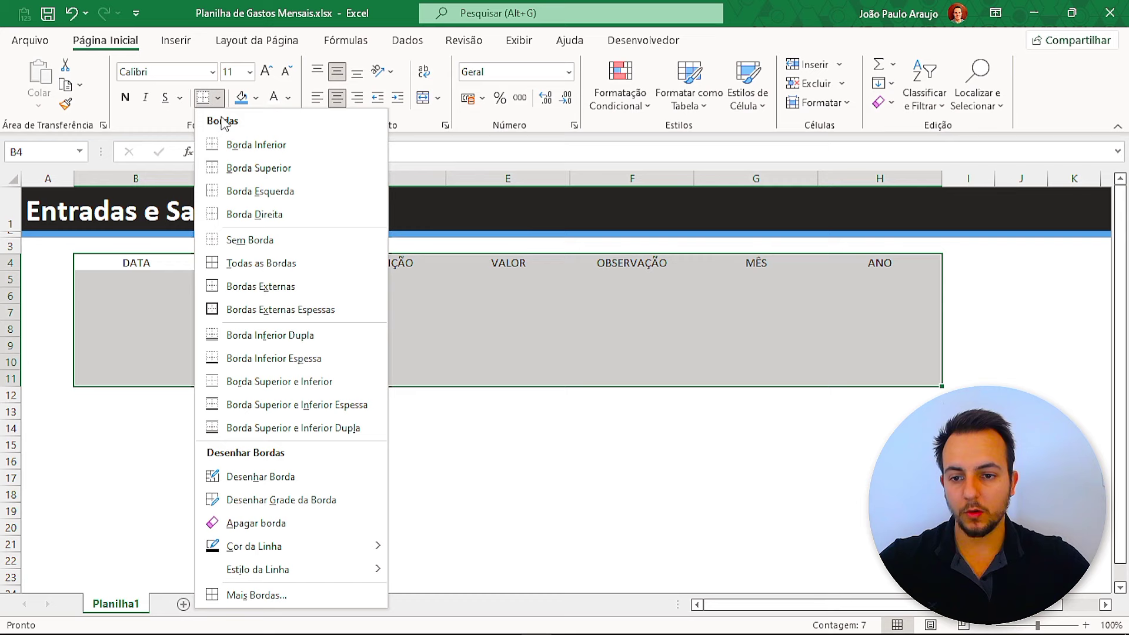
{"action": "left_click", "coordinate": [234, 262]}
{"action": "left_click", "coordinate": [183, 331]}
{"action": "left_click", "coordinate": [253, 361]}
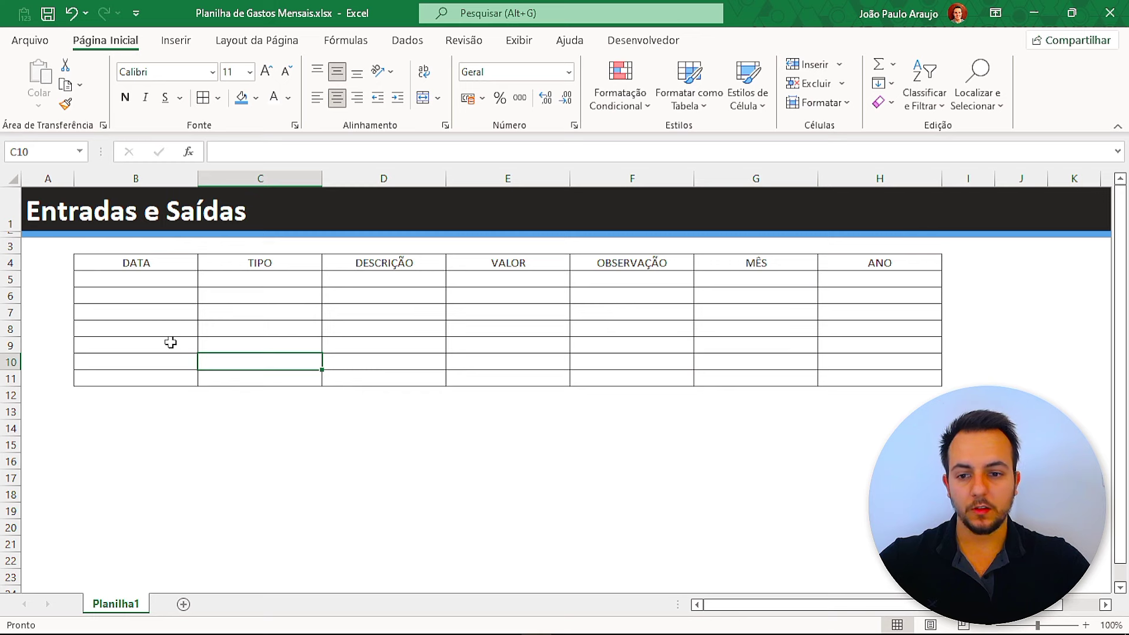
{"action": "left_click", "coordinate": [182, 284]}
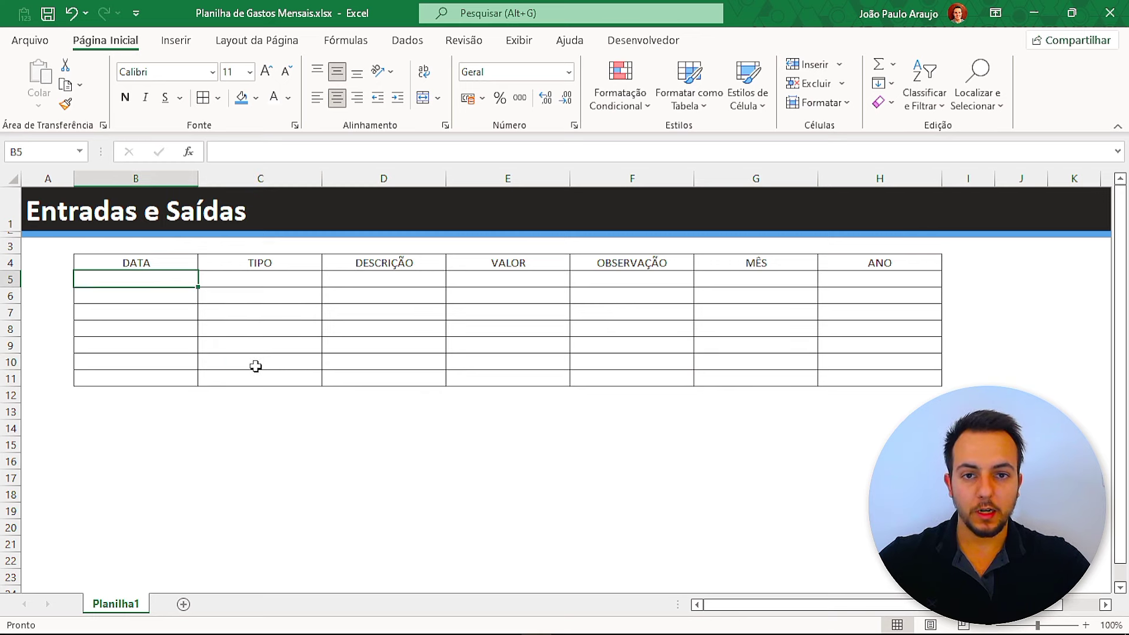
- Enter 01/01/2023 in B5 and fill the dates down to 07/01/2023 in B11
{"action": "type", "text": "01/01"}
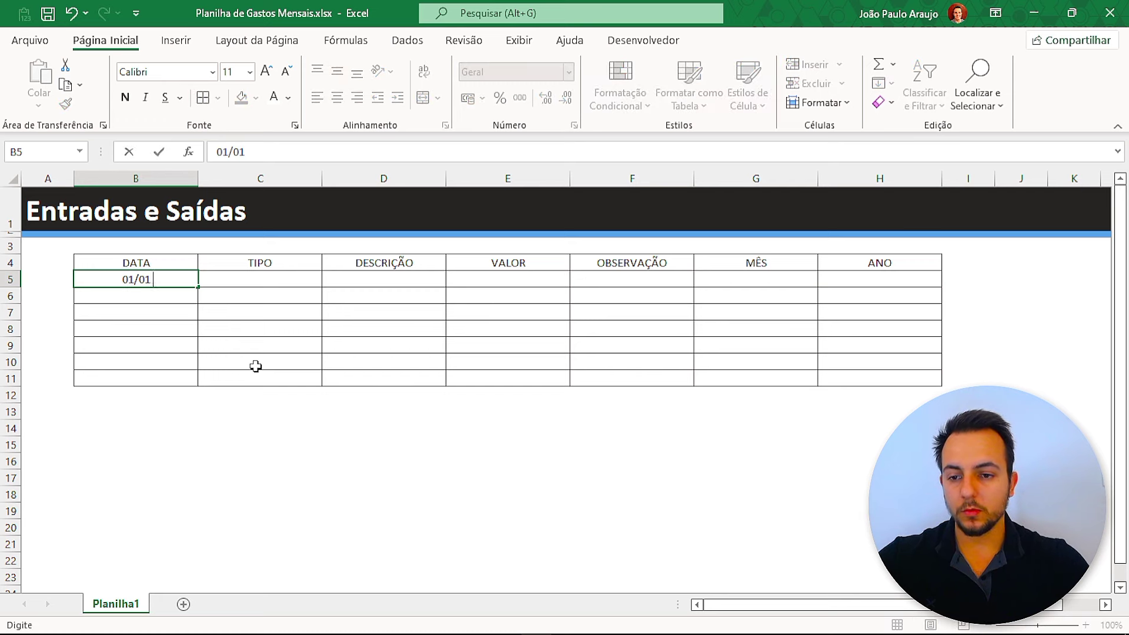
{"action": "type", "text": "/2023"}
{"action": "key", "text": "Return"}
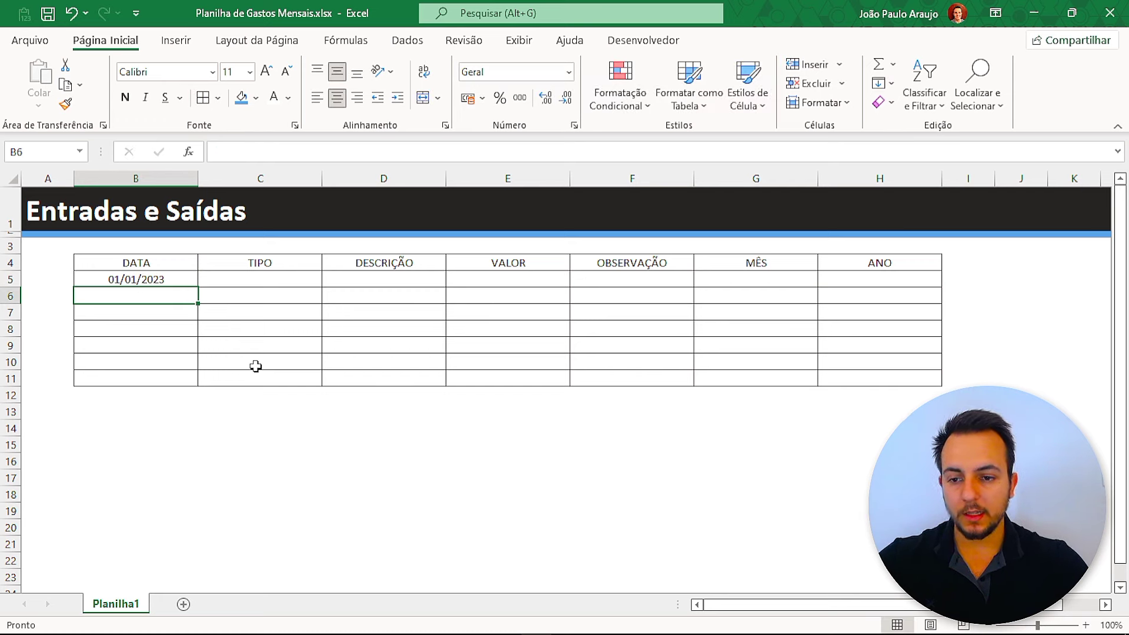
{"action": "left_click", "coordinate": [179, 278]}
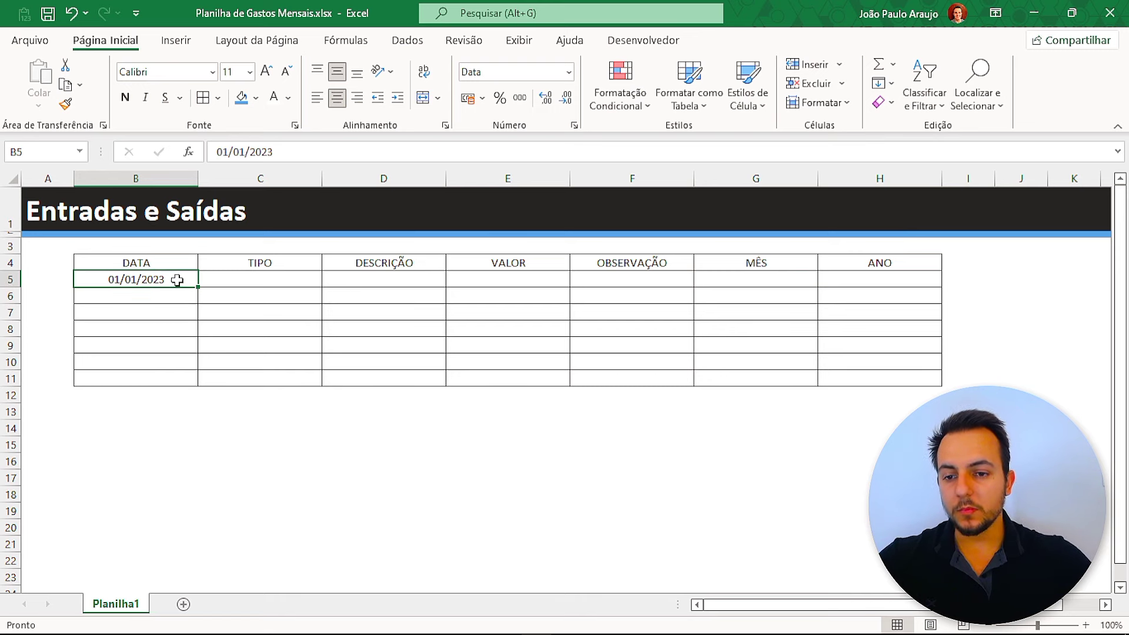
{"action": "left_click_drag", "start_coordinate": [195, 288], "coordinate": [196, 385]}
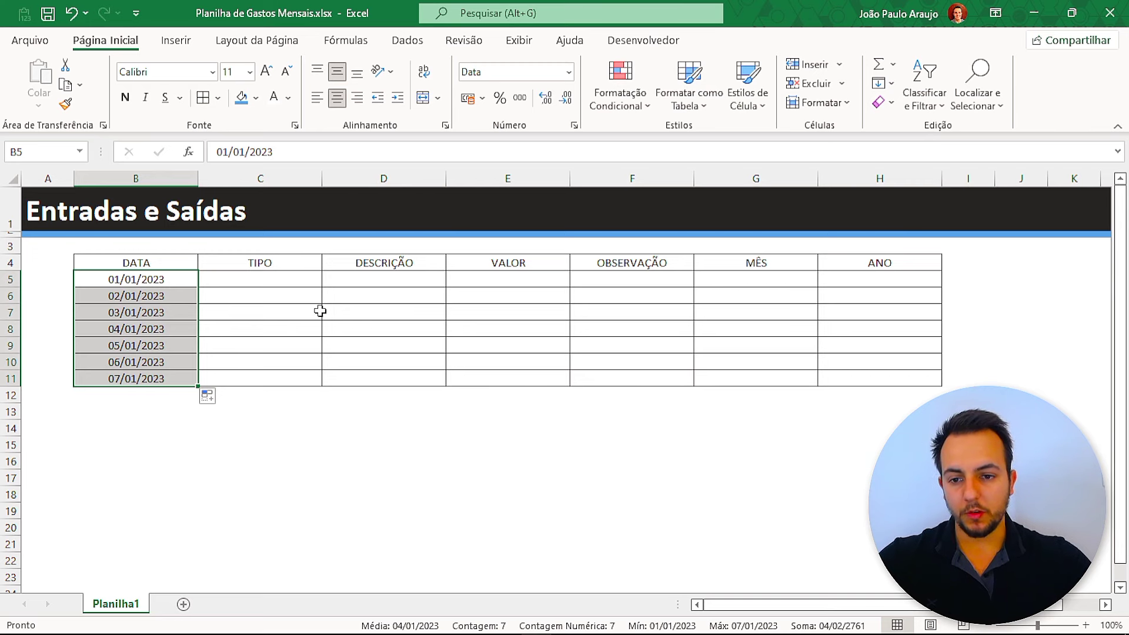
{"action": "left_click", "coordinate": [281, 279]}
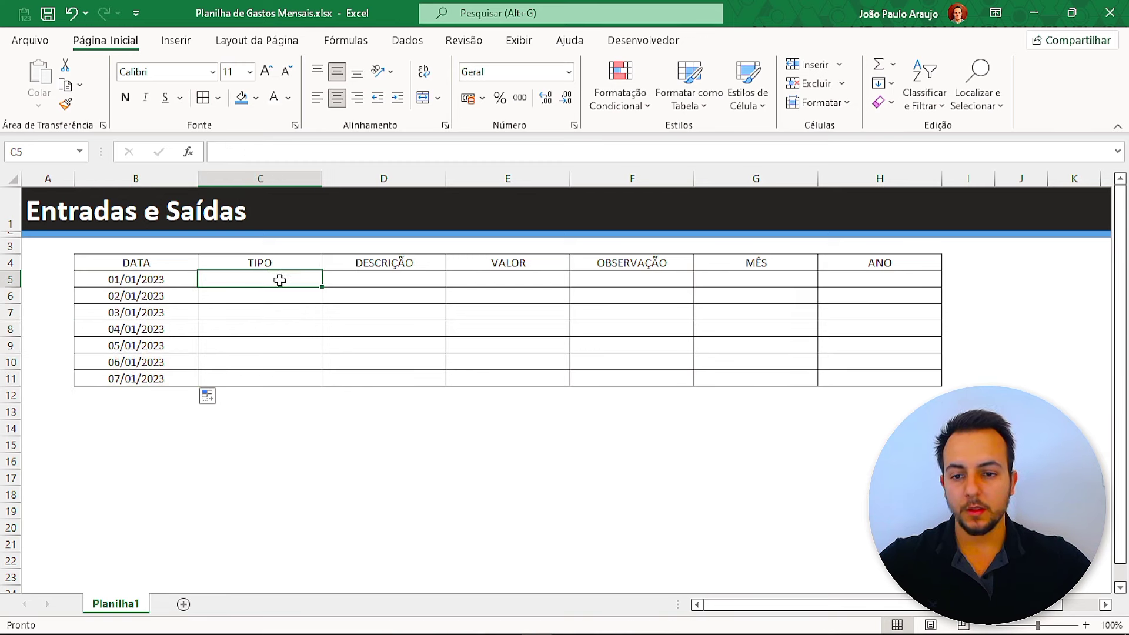
- Give C5:C11 a List data validation with source Entrada;Saída
{"action": "left_click_drag", "start_coordinate": [280, 281], "coordinate": [293, 363]}
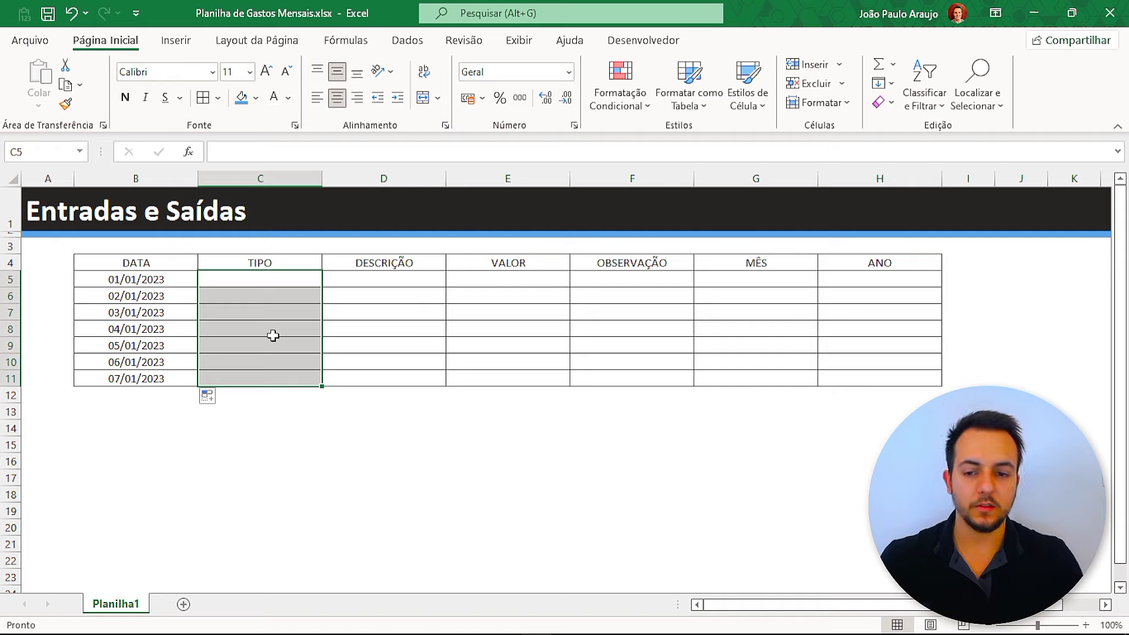
{"action": "left_click", "coordinate": [408, 40]}
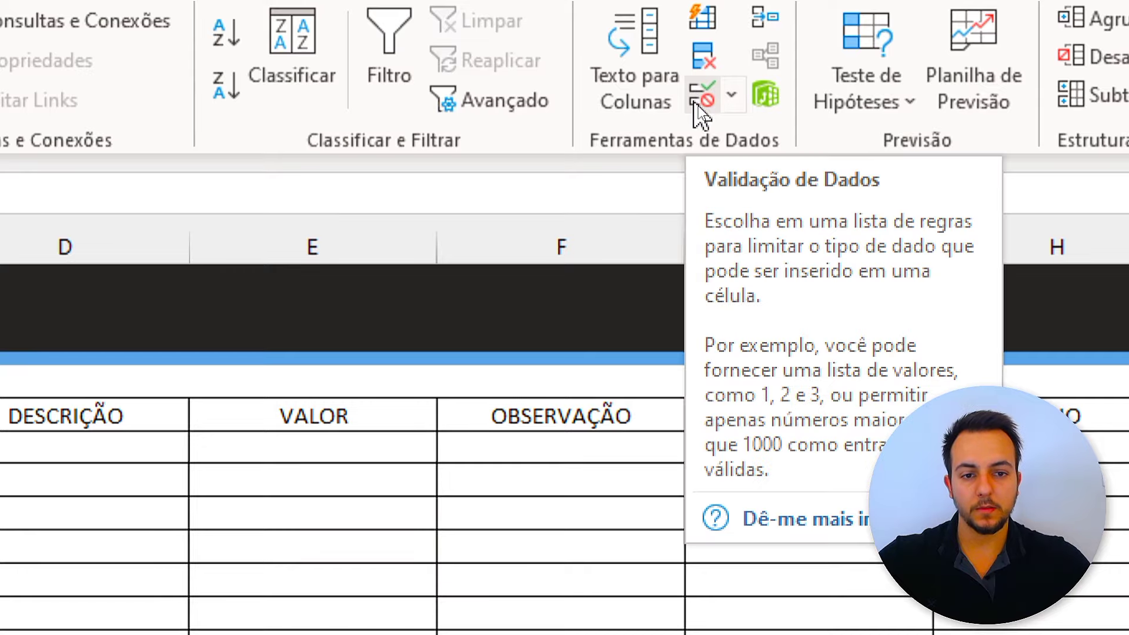
{"action": "left_click", "coordinate": [700, 99]}
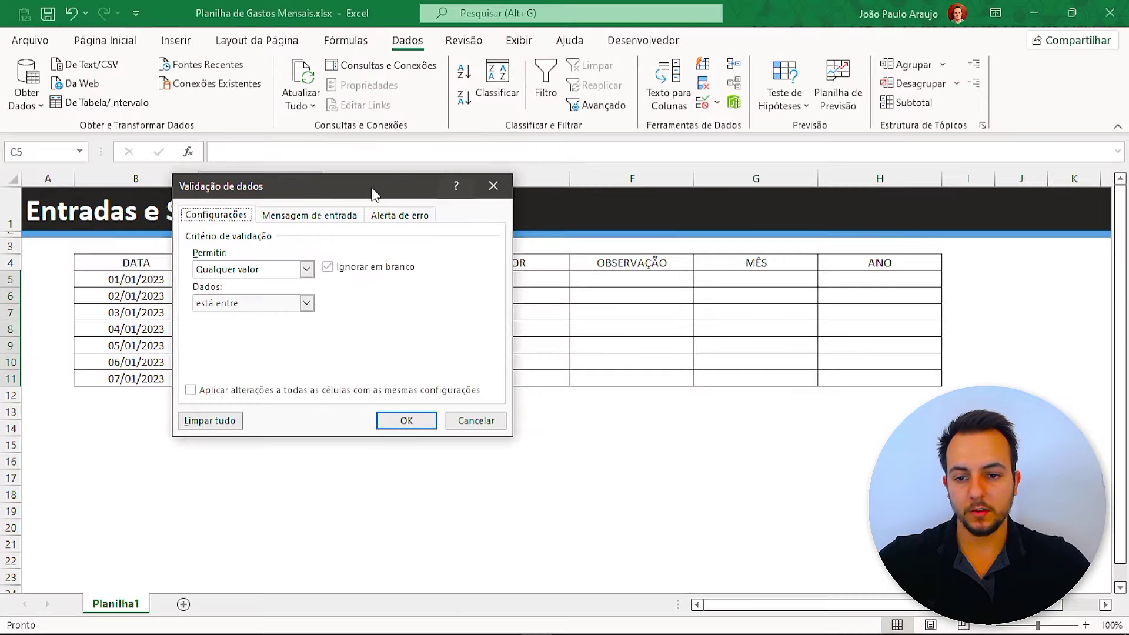
{"action": "left_click_drag", "start_coordinate": [372, 194], "coordinate": [441, 192]}
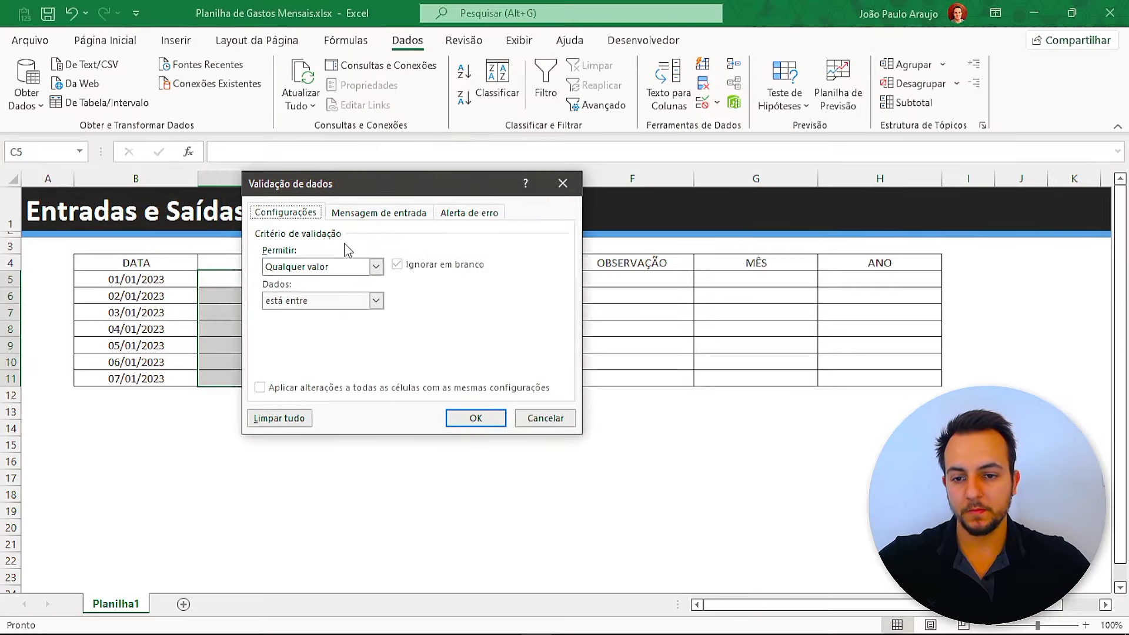
{"action": "left_click", "coordinate": [375, 267]}
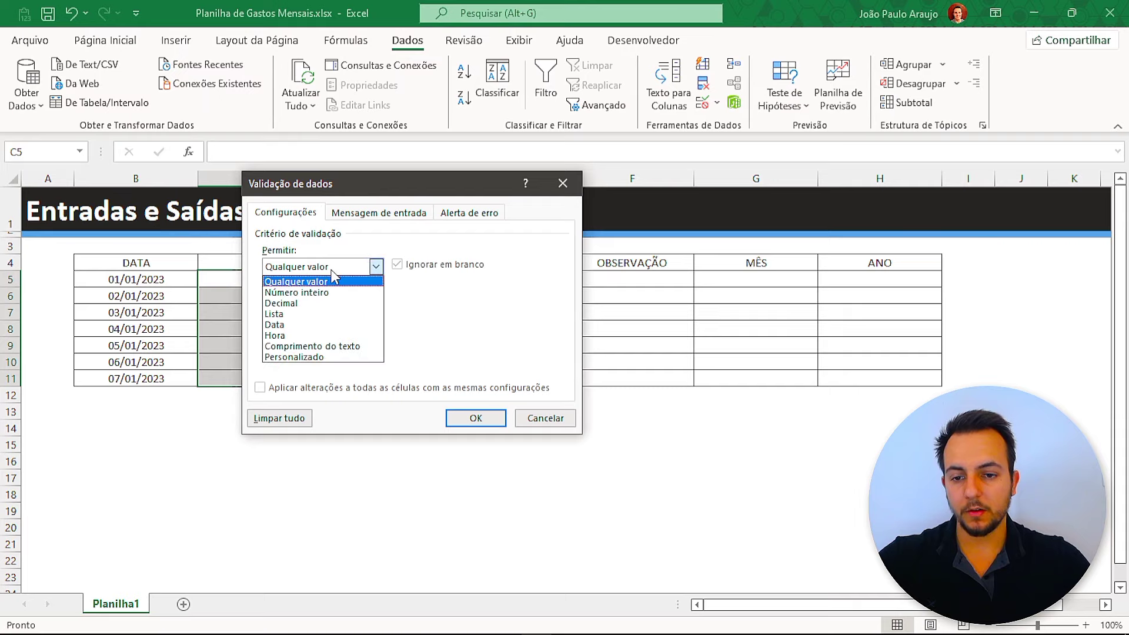
{"action": "left_click", "coordinate": [293, 313]}
{"action": "left_click_drag", "start_coordinate": [388, 191], "coordinate": [493, 111]}
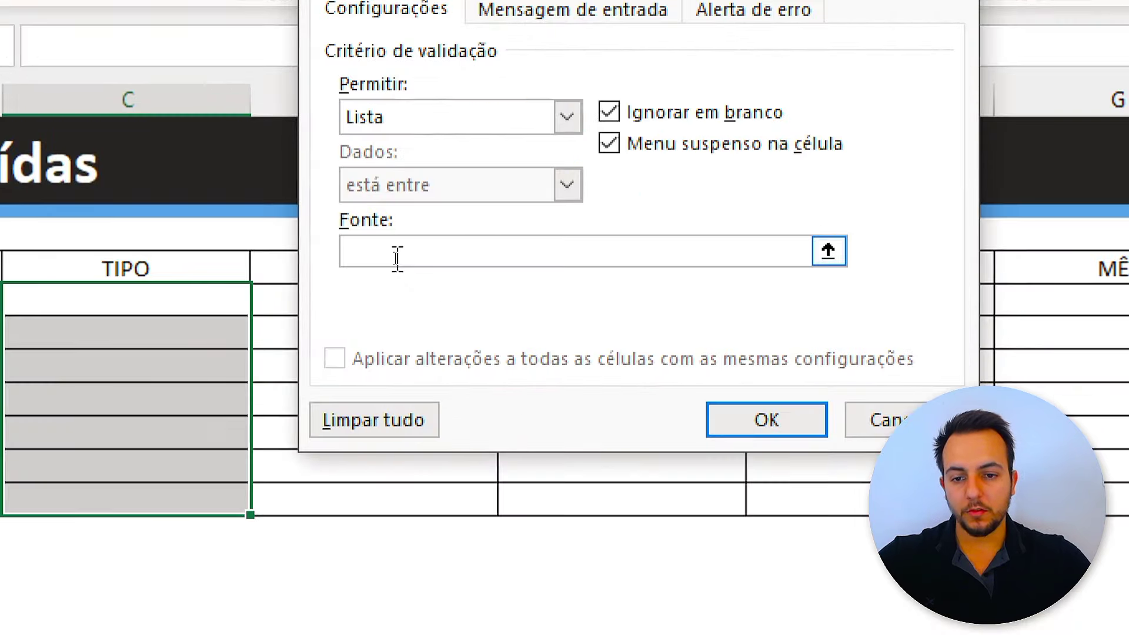
{"action": "left_click", "coordinate": [397, 259]}
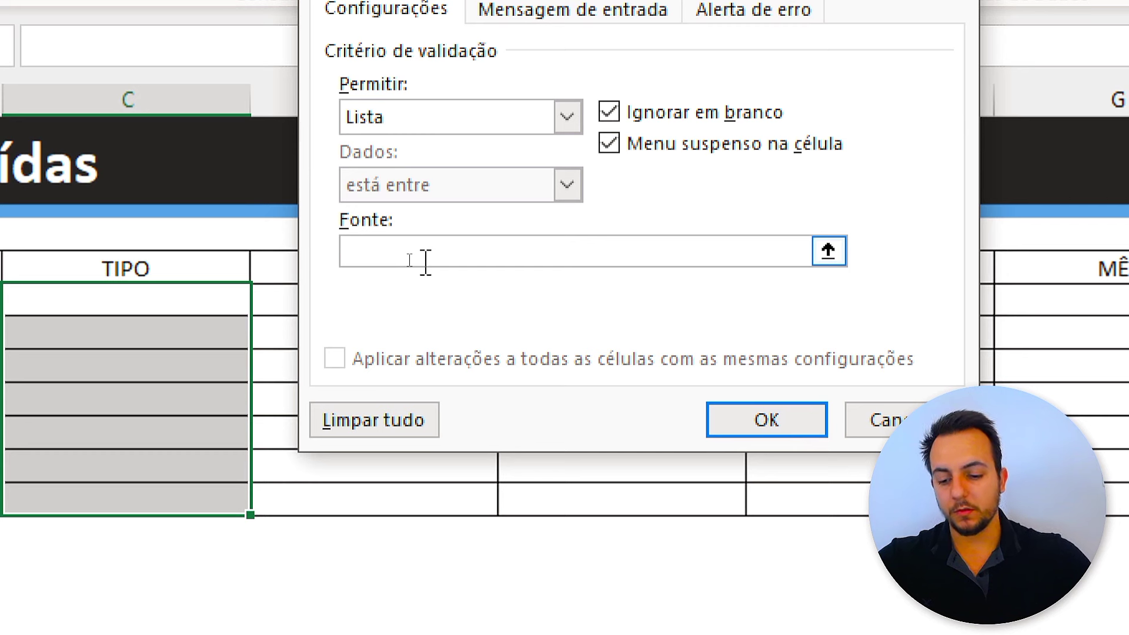
{"action": "type", "text": "ENTRADA"}
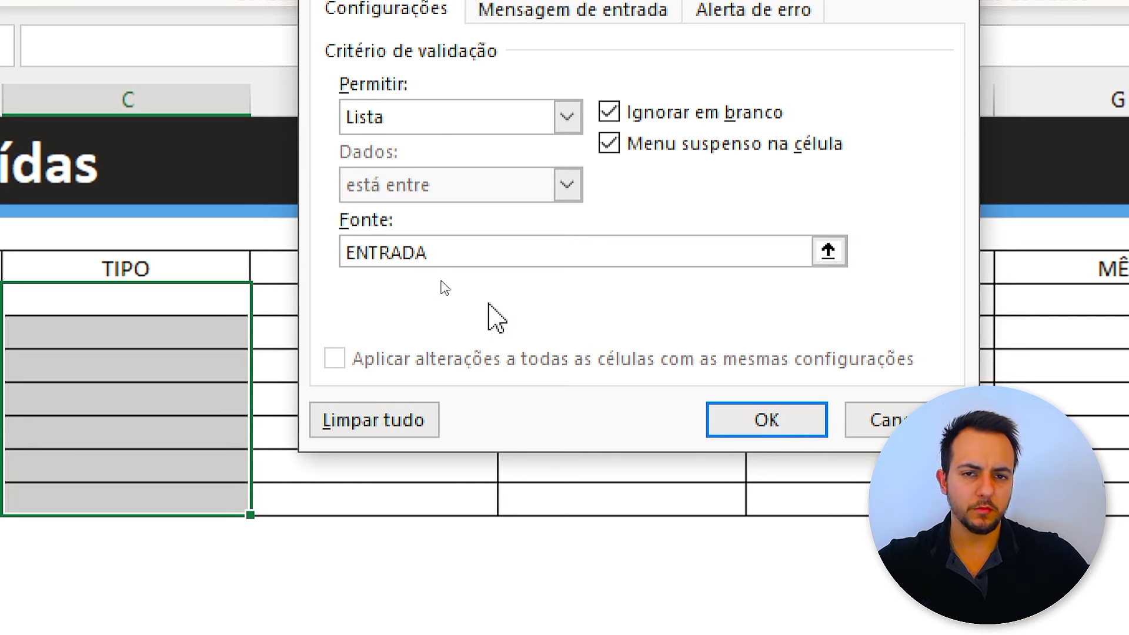
{"action": "key", "text": "BackSpace"}
{"action": "key", "text": "BackSpace"}
{"action": "key", "text": "BackSpace"}
{"action": "key", "text": "BackSpace"}
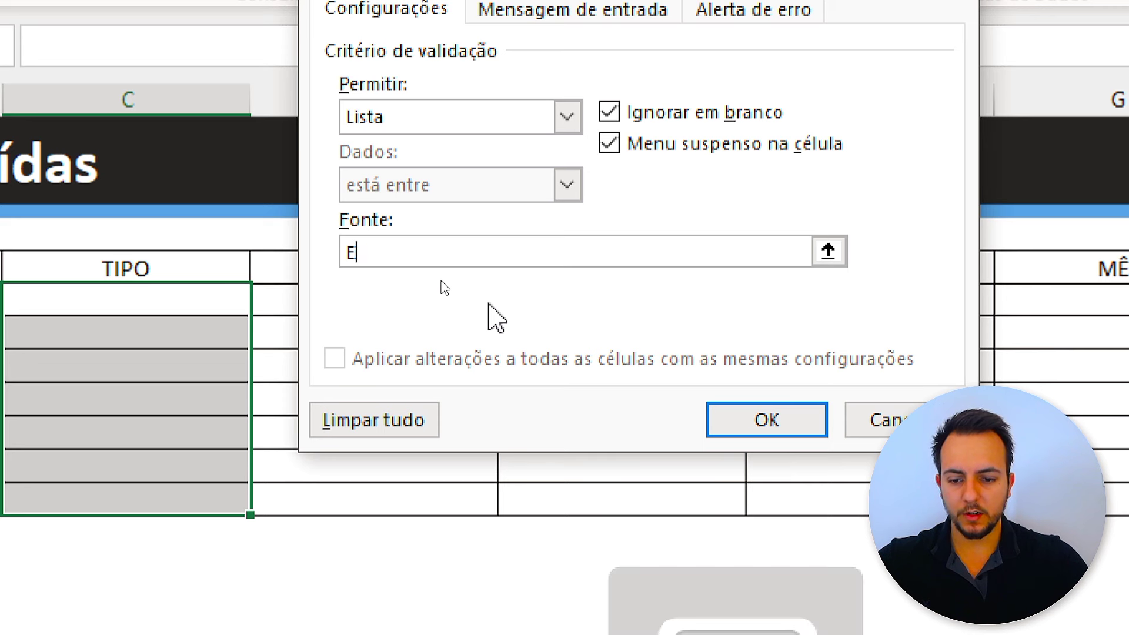
{"action": "type", "text": "ntrada"}
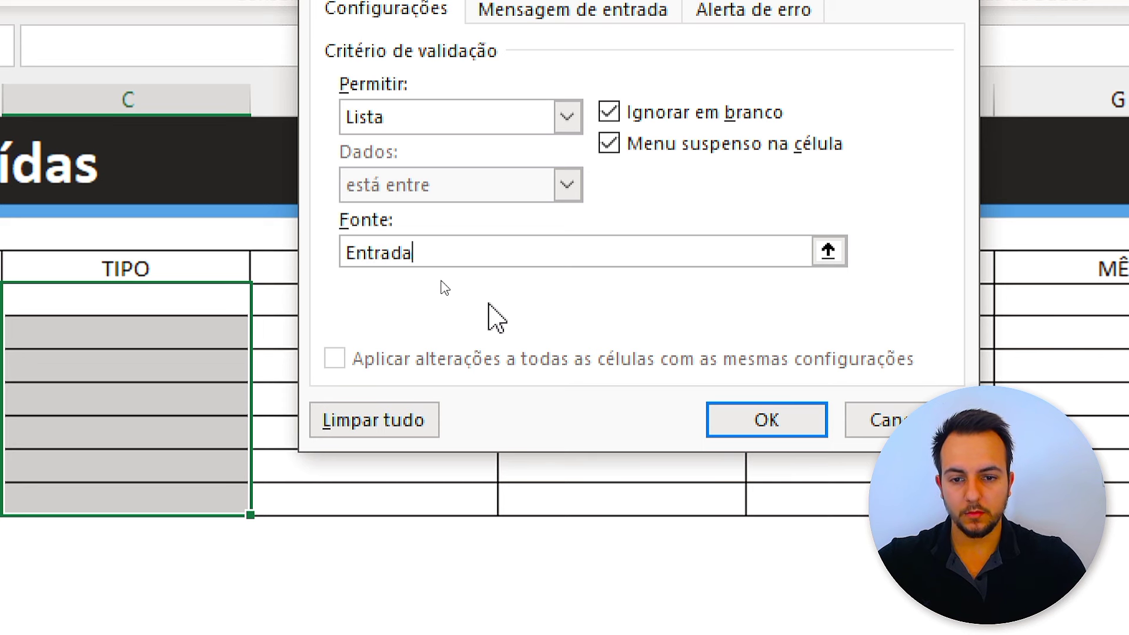
{"action": "type", "text": ";Saída"}
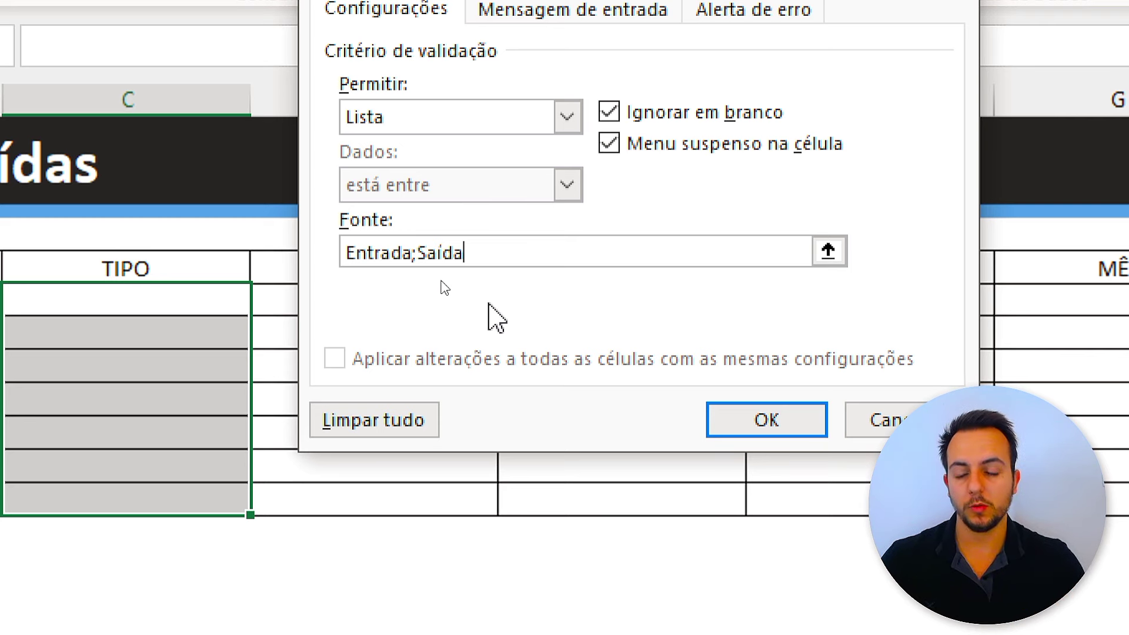
- Confirm the list rule and set TIPO for rows 5–8 to Entrada, Saída, Entrada, Saída
{"action": "left_click", "coordinate": [740, 413]}
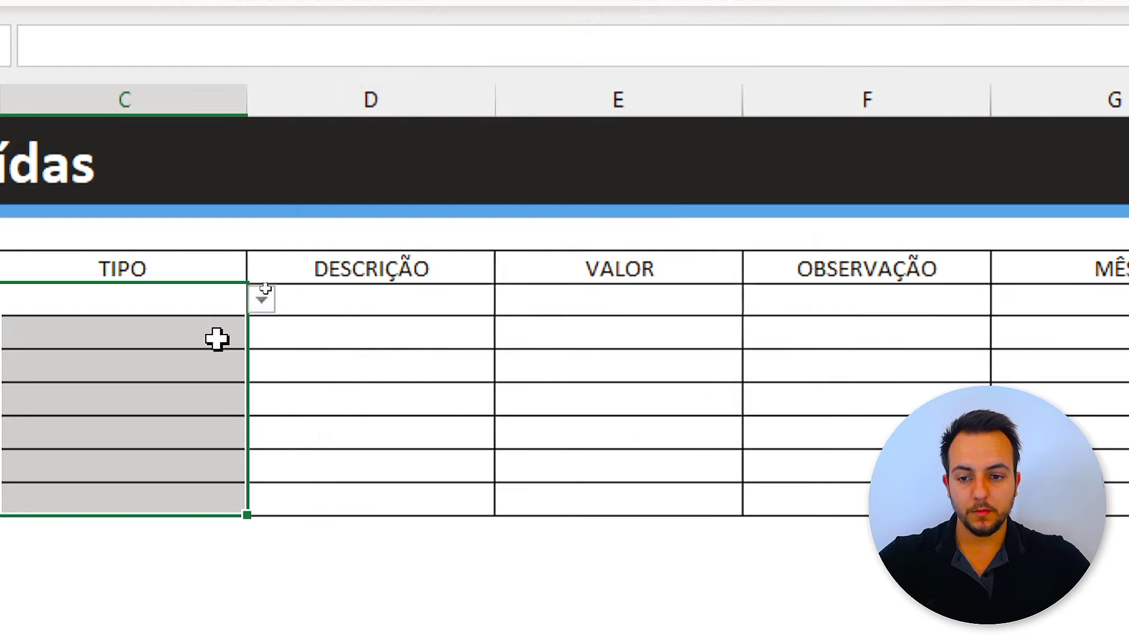
{"action": "left_click", "coordinate": [282, 300]}
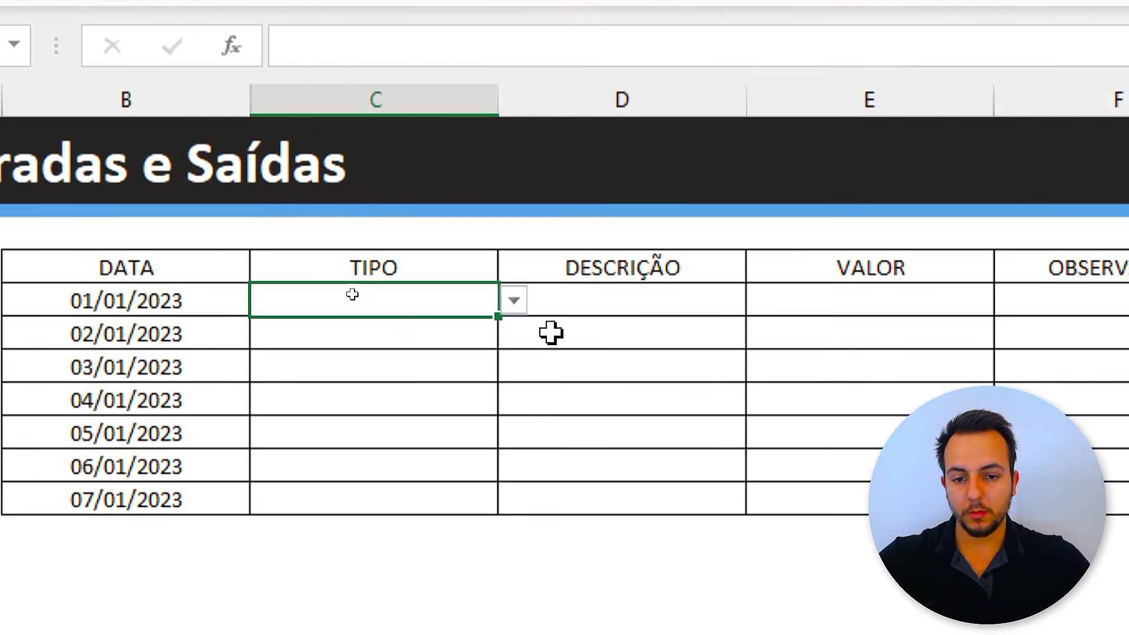
{"action": "left_click", "coordinate": [511, 301]}
{"action": "left_click", "coordinate": [405, 329]}
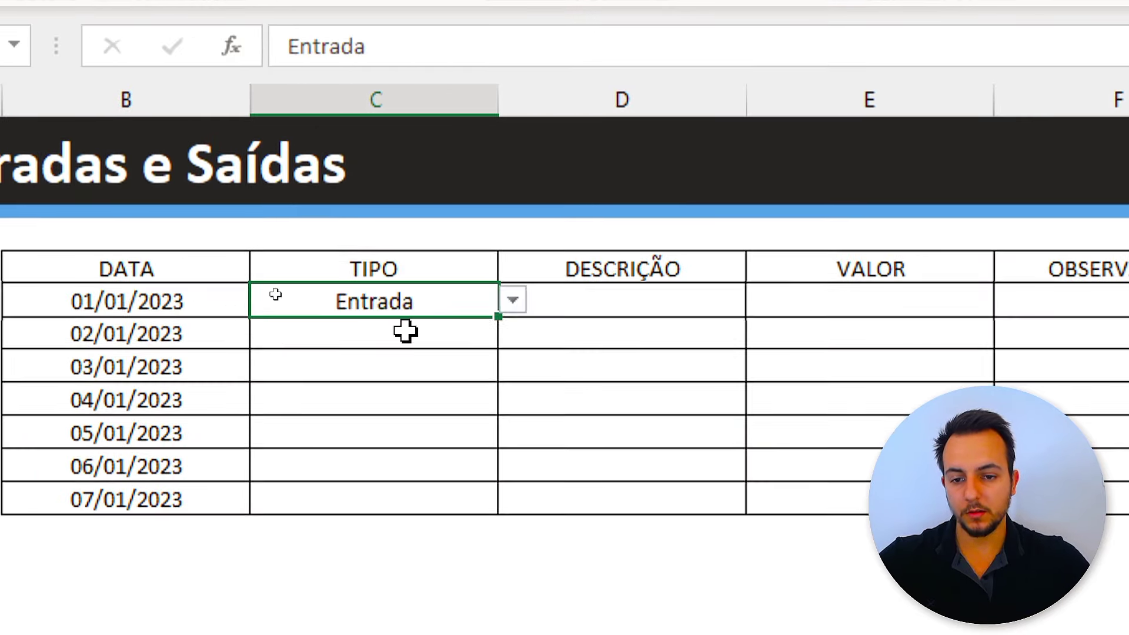
{"action": "left_click", "coordinate": [406, 331]}
{"action": "left_click", "coordinate": [514, 334]}
{"action": "left_click", "coordinate": [373, 388]}
{"action": "left_click", "coordinate": [385, 370]}
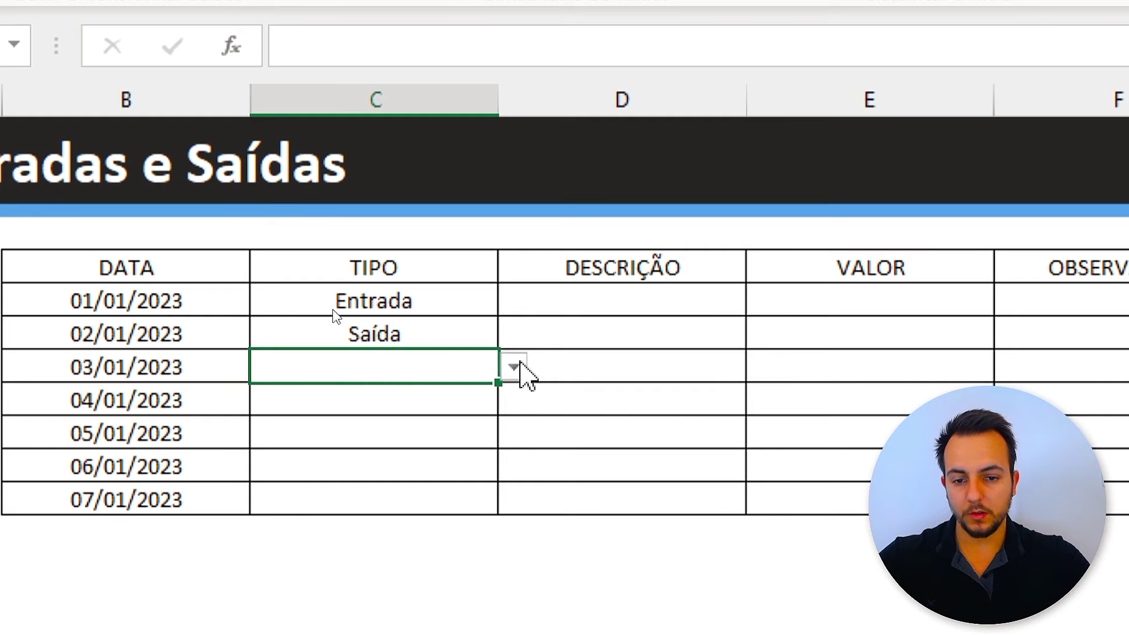
{"action": "left_click", "coordinate": [514, 367]}
{"action": "left_click", "coordinate": [390, 395]}
{"action": "left_click", "coordinate": [414, 405]}
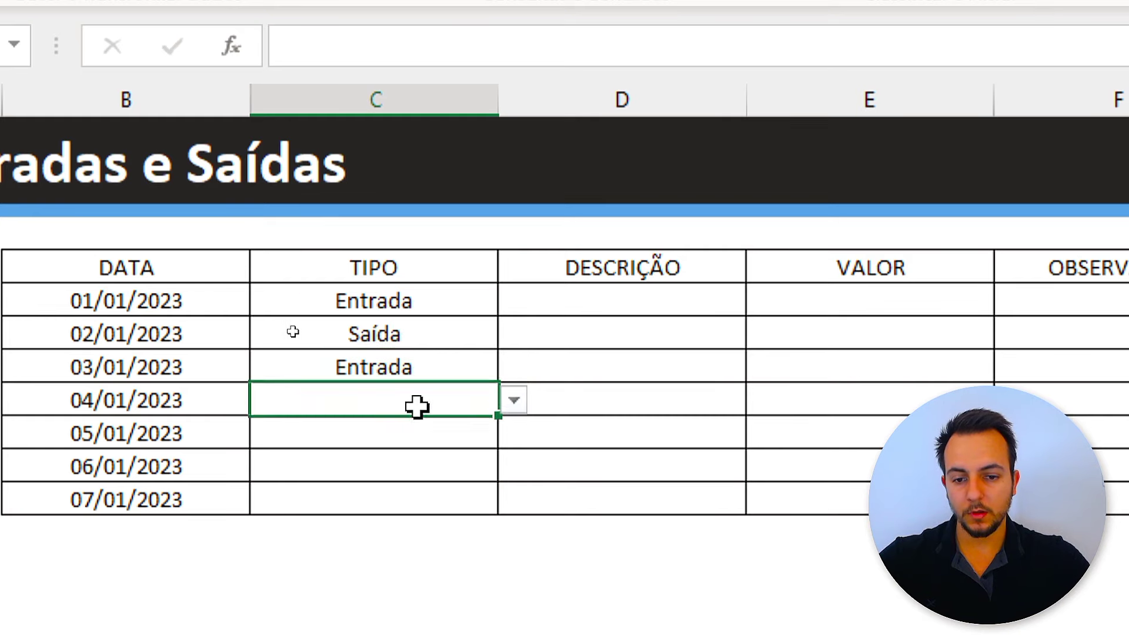
{"action": "left_click", "coordinate": [520, 402]}
{"action": "left_click", "coordinate": [435, 446]}
{"action": "left_click", "coordinate": [435, 433]}
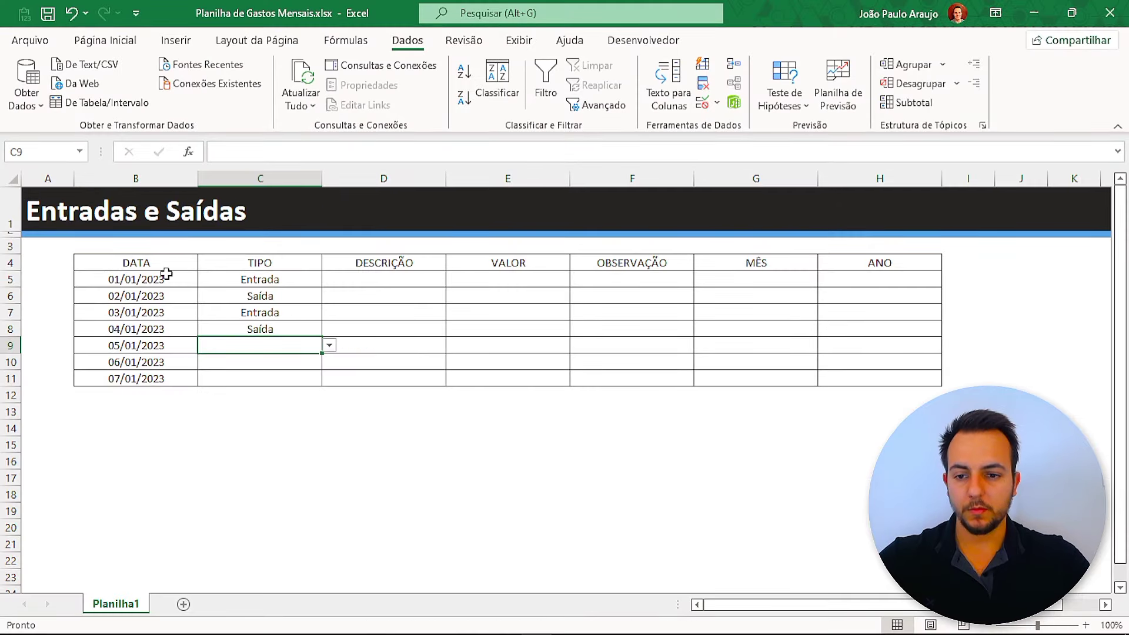
- Enter the descriptions Salário, Água, Venda and Aluguel in D5:D8
{"action": "left_click_drag", "start_coordinate": [117, 280], "coordinate": [852, 558]}
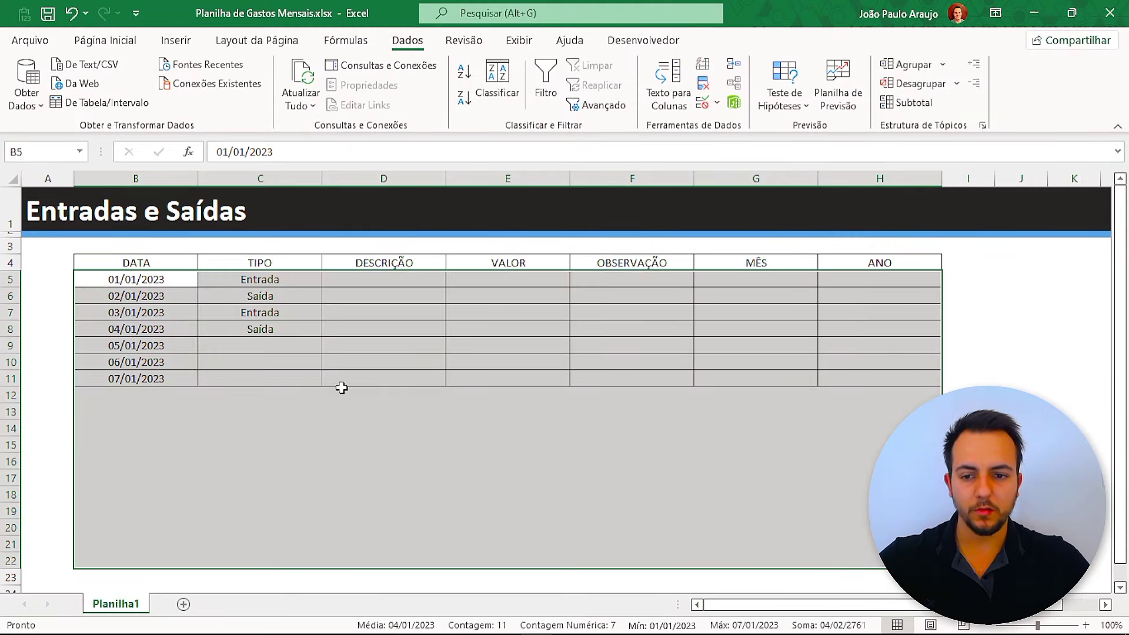
{"action": "left_click", "coordinate": [402, 277]}
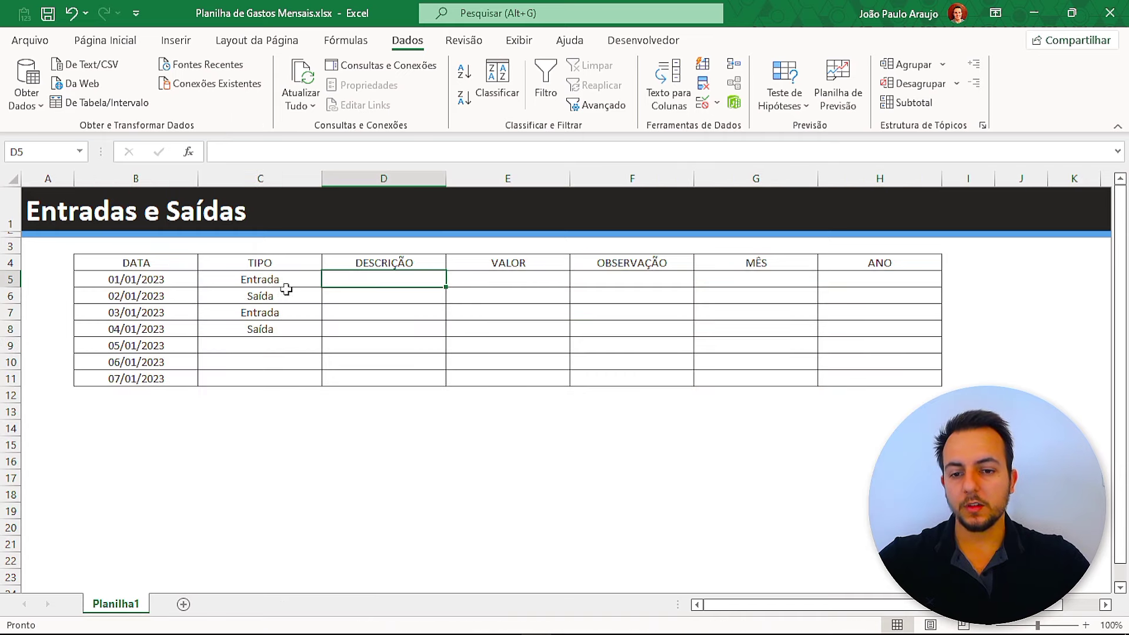
{"action": "left_click", "coordinate": [261, 281]}
{"action": "left_click", "coordinate": [372, 280]}
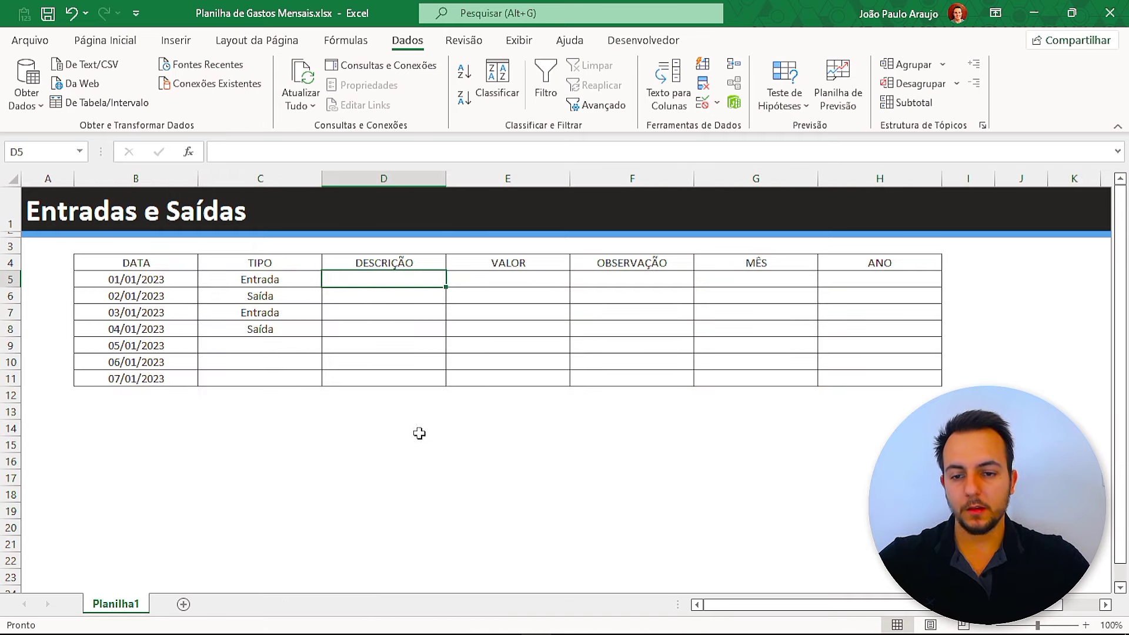
{"action": "type", "text": "S"}
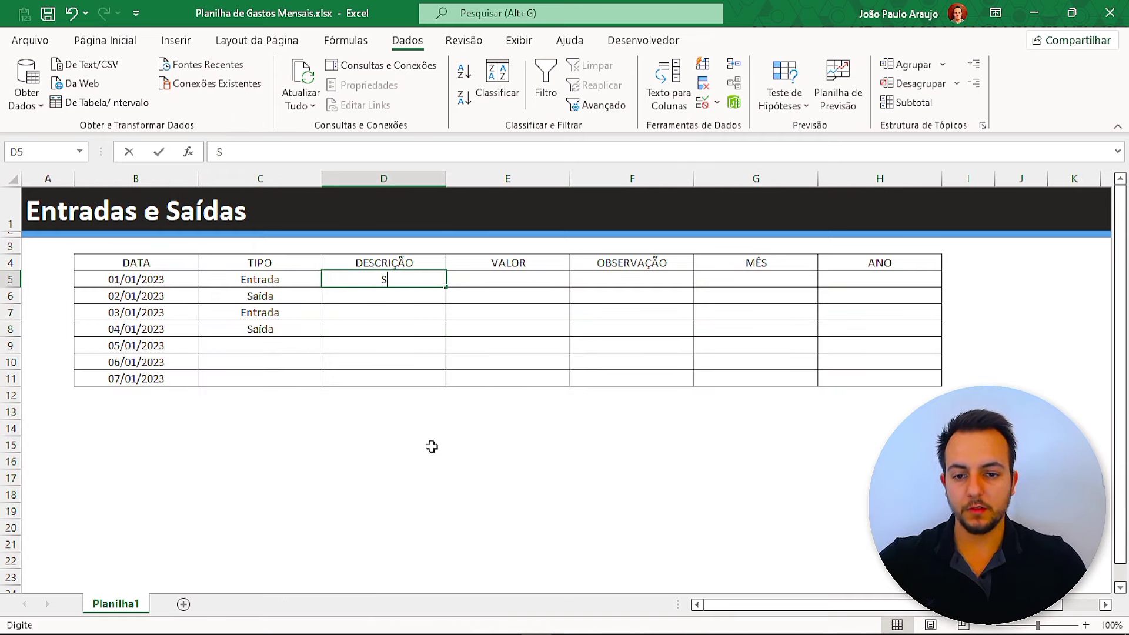
{"action": "type", "text": "alário"}
{"action": "key", "text": "Return"}
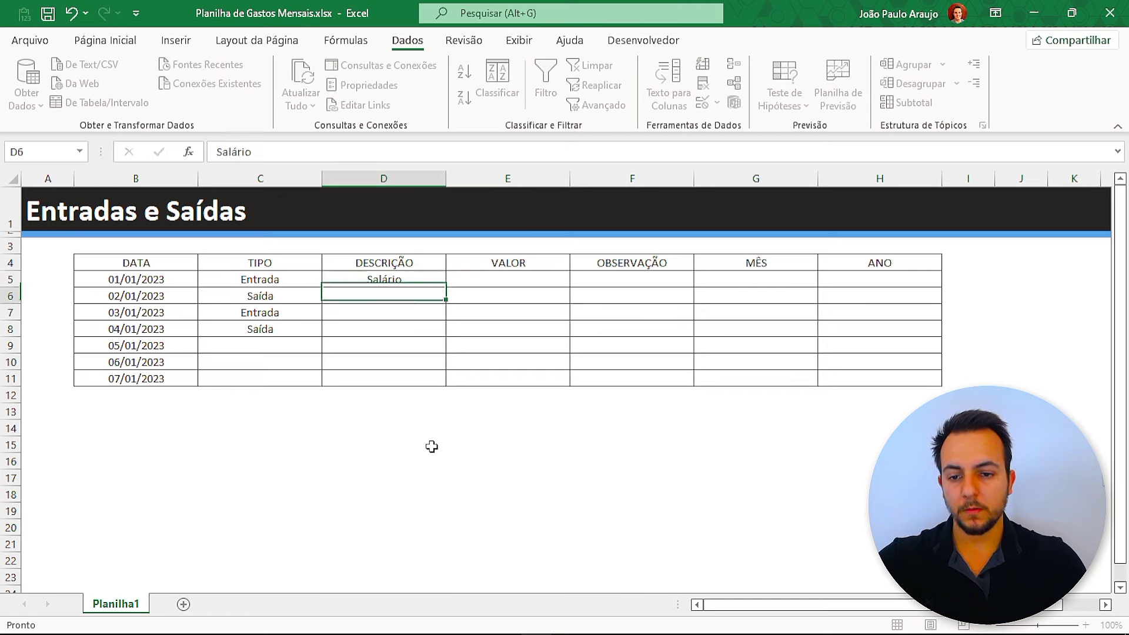
{"action": "key", "text": "Return"}
{"action": "type", "text": "Venda"}
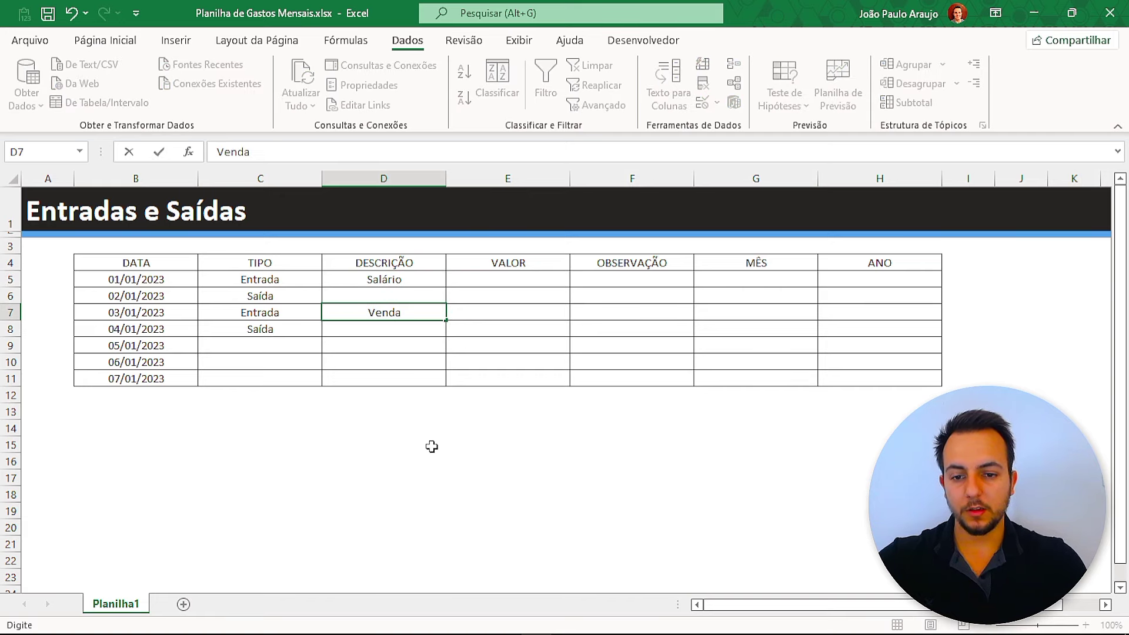
{"action": "key", "text": "Return"}
{"action": "left_click_drag", "start_coordinate": [290, 297], "coordinate": [335, 298]}
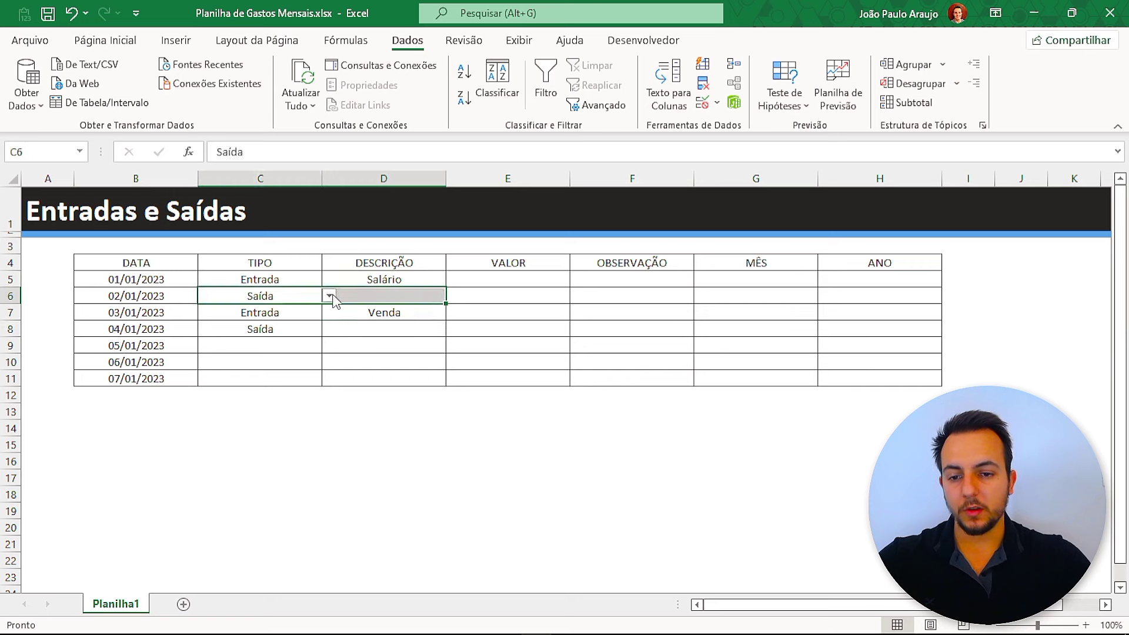
{"action": "left_click", "coordinate": [352, 300]}
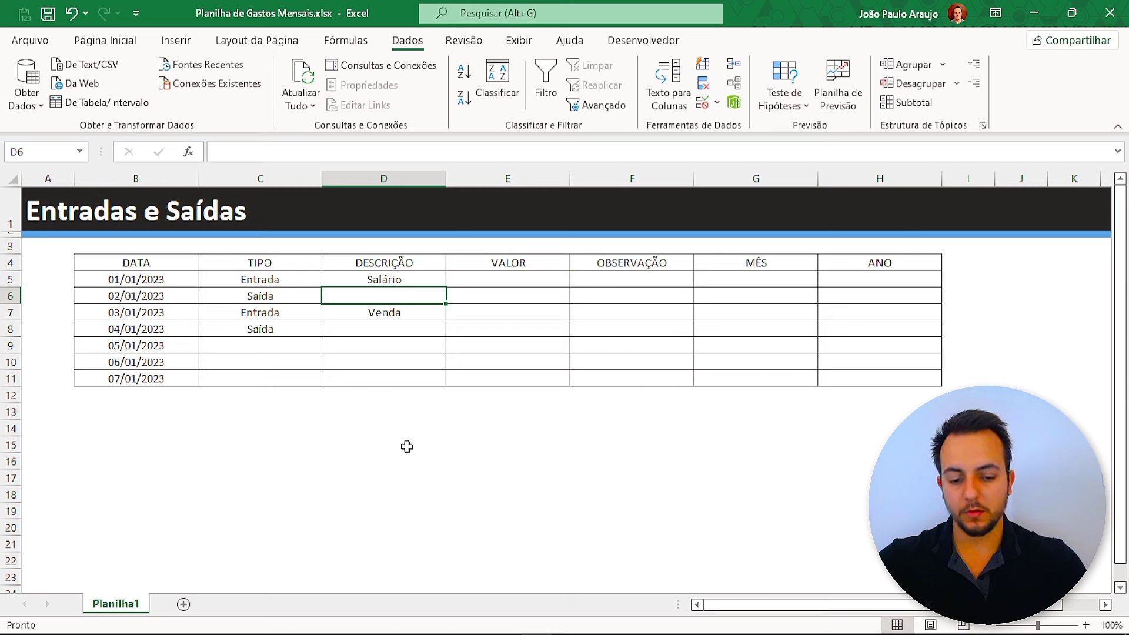
{"action": "type", "text": "Água"}
{"action": "key", "text": "Return"}
{"action": "key", "text": "Return"}
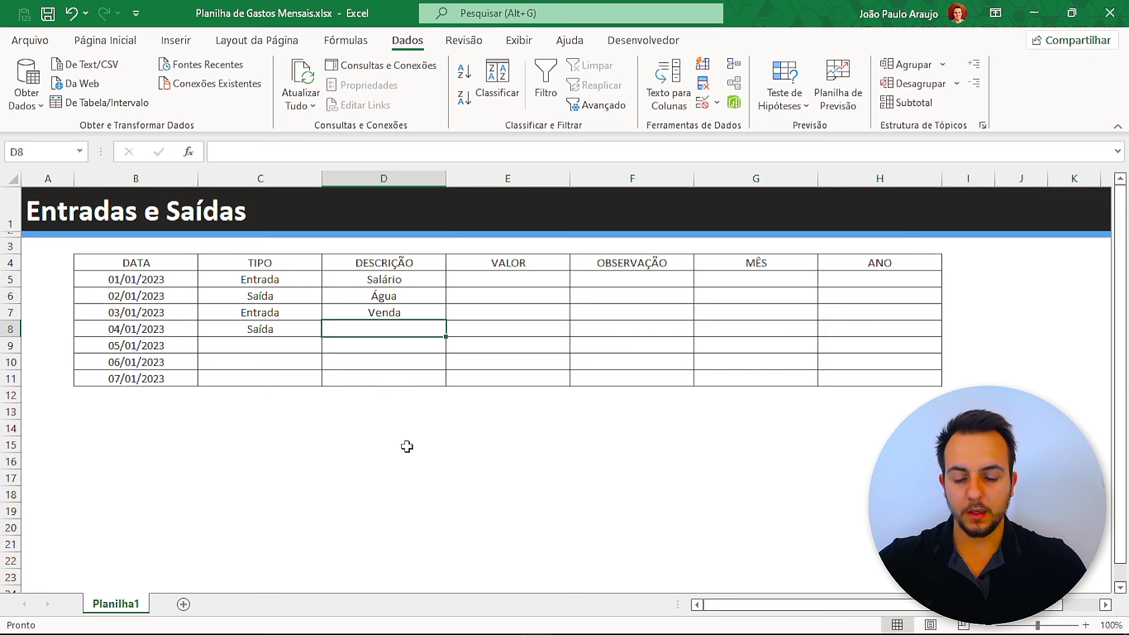
{"action": "type", "text": "Aluguel"}
{"action": "key", "text": "Return"}
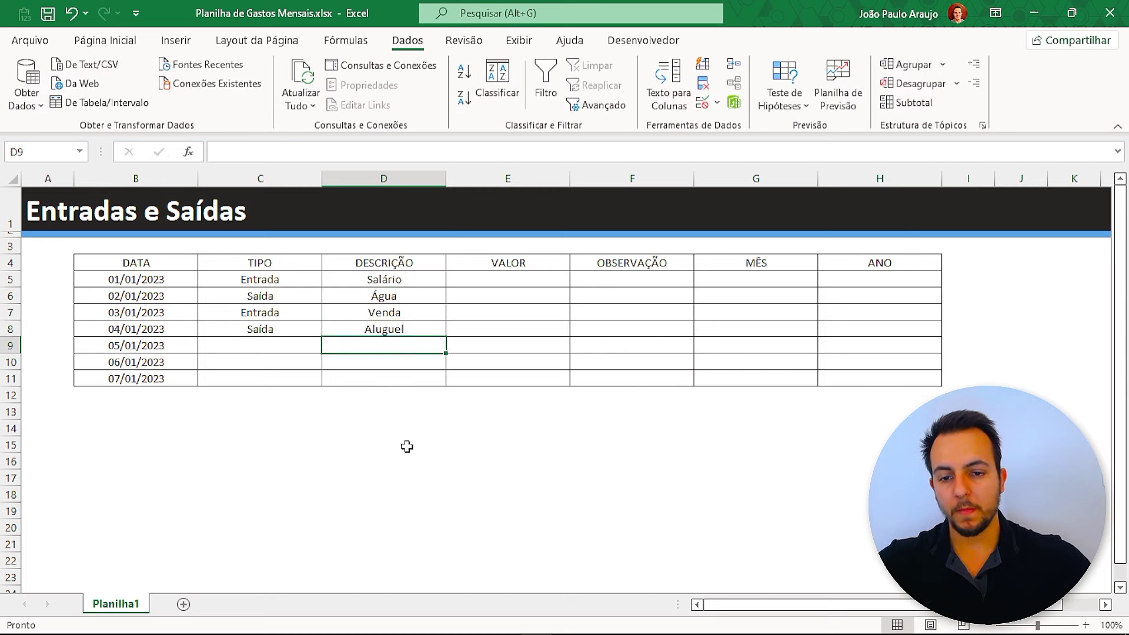
- Enter the values 2000, 50, 150 and 1000 in E5:E8
{"action": "left_click", "coordinate": [540, 278]}
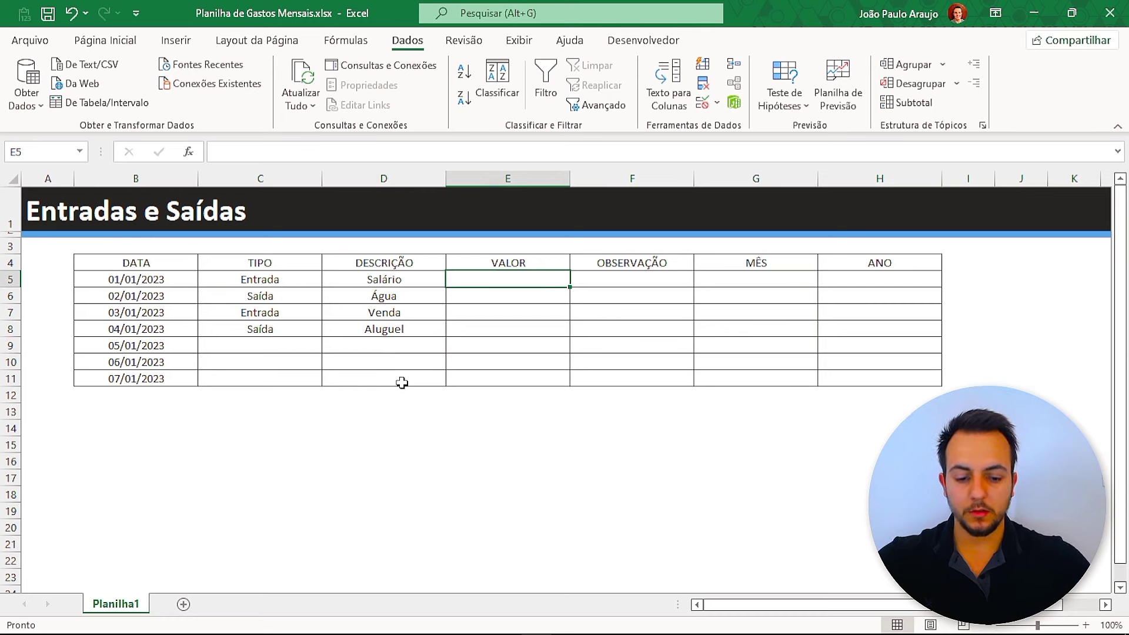
{"action": "type", "text": "2000"}
{"action": "key", "text": "Return"}
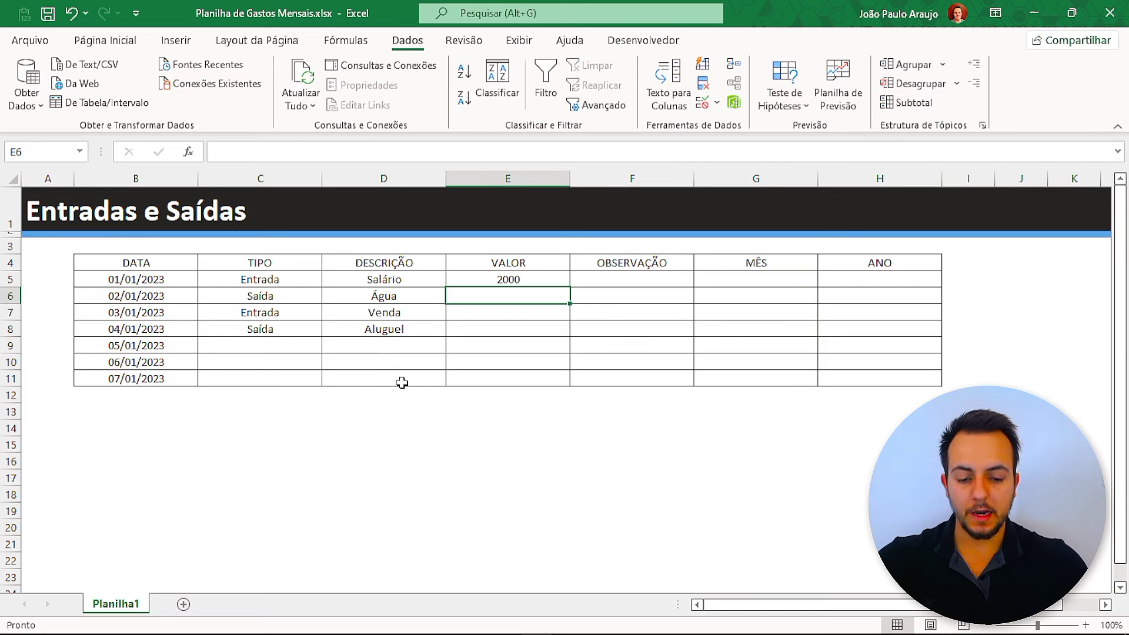
{"action": "type", "text": "50"}
{"action": "key", "text": "Return"}
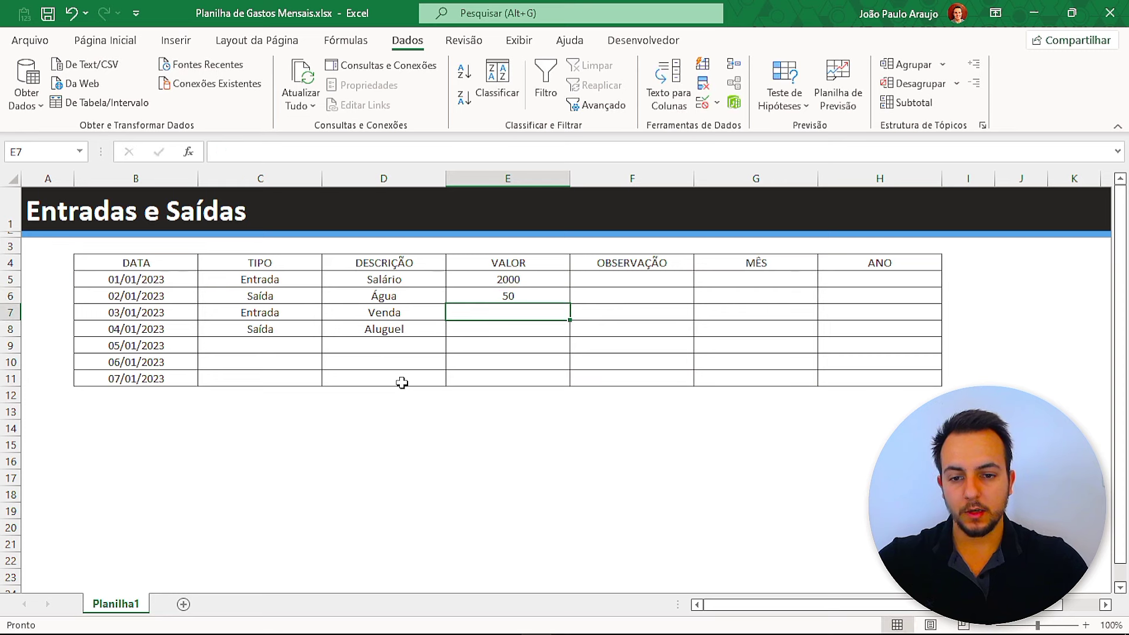
{"action": "type", "text": "150"}
{"action": "key", "text": "Return"}
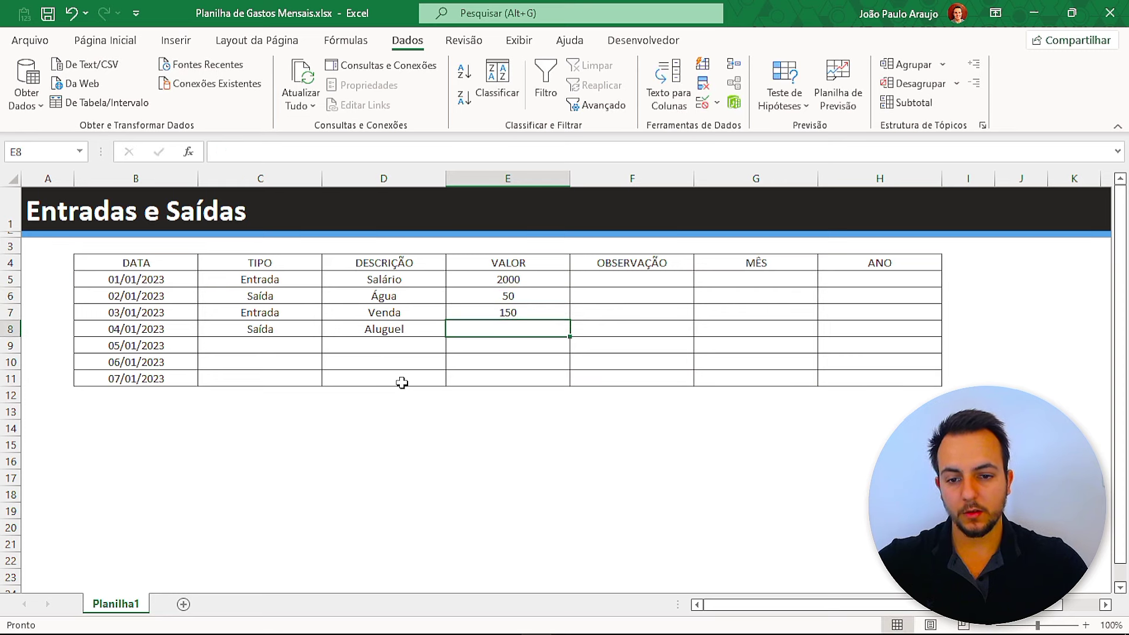
{"action": "type", "text": "1000"}
{"action": "key", "text": "Return"}
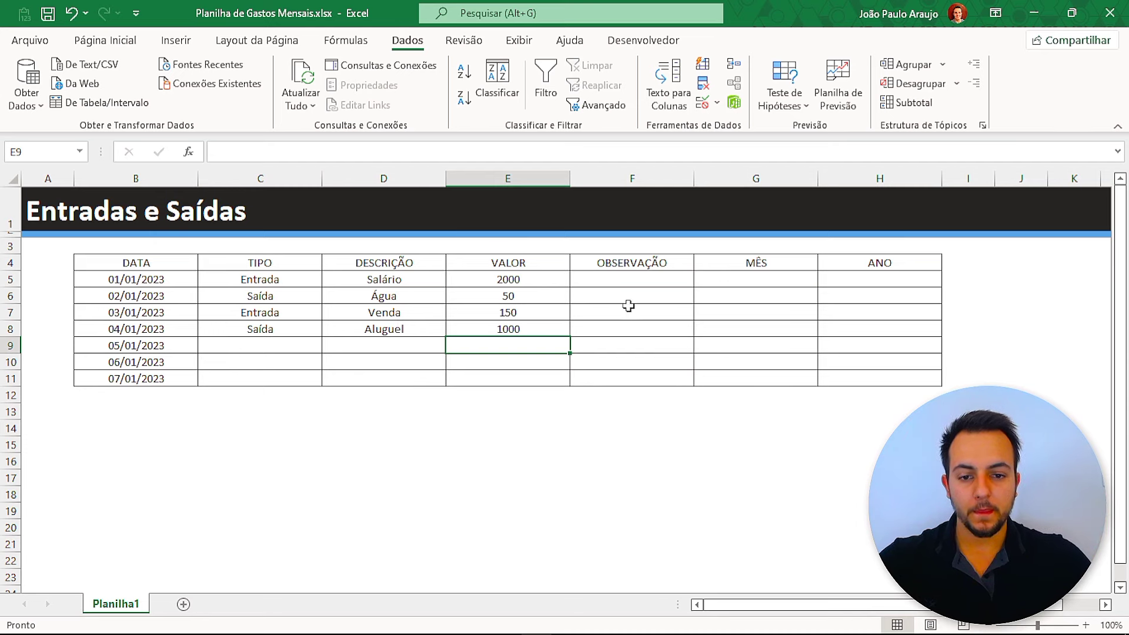
{"action": "left_click", "coordinate": [644, 281]}
{"action": "left_click_drag", "start_coordinate": [644, 300], "coordinate": [632, 381]}
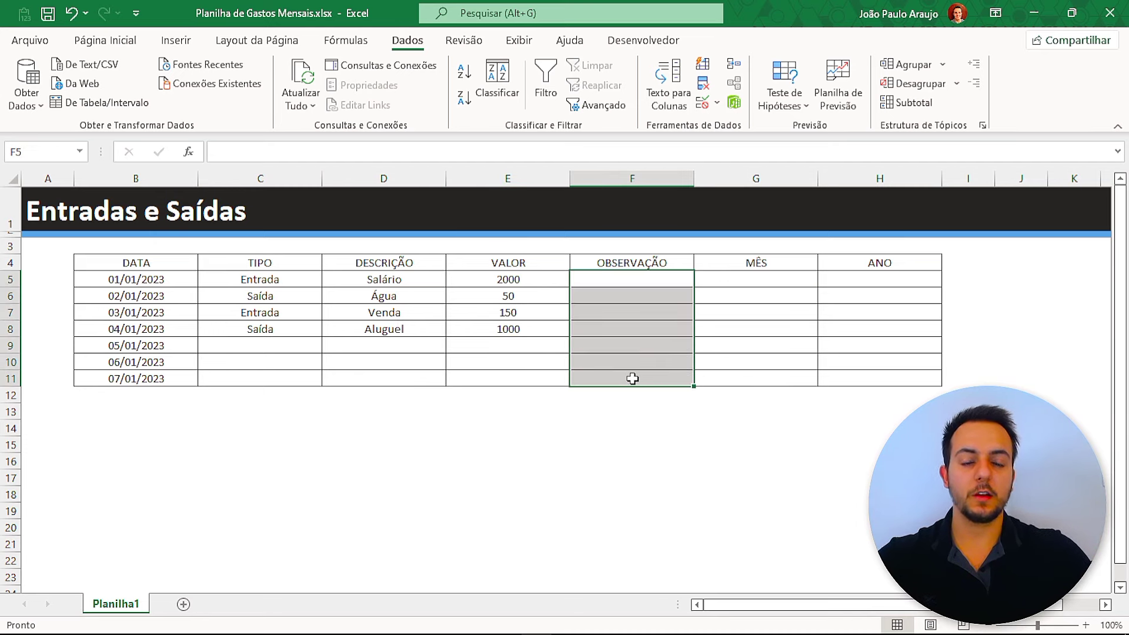
{"action": "left_click_drag", "start_coordinate": [433, 281], "coordinate": [612, 280]}
{"action": "left_click", "coordinate": [623, 279]}
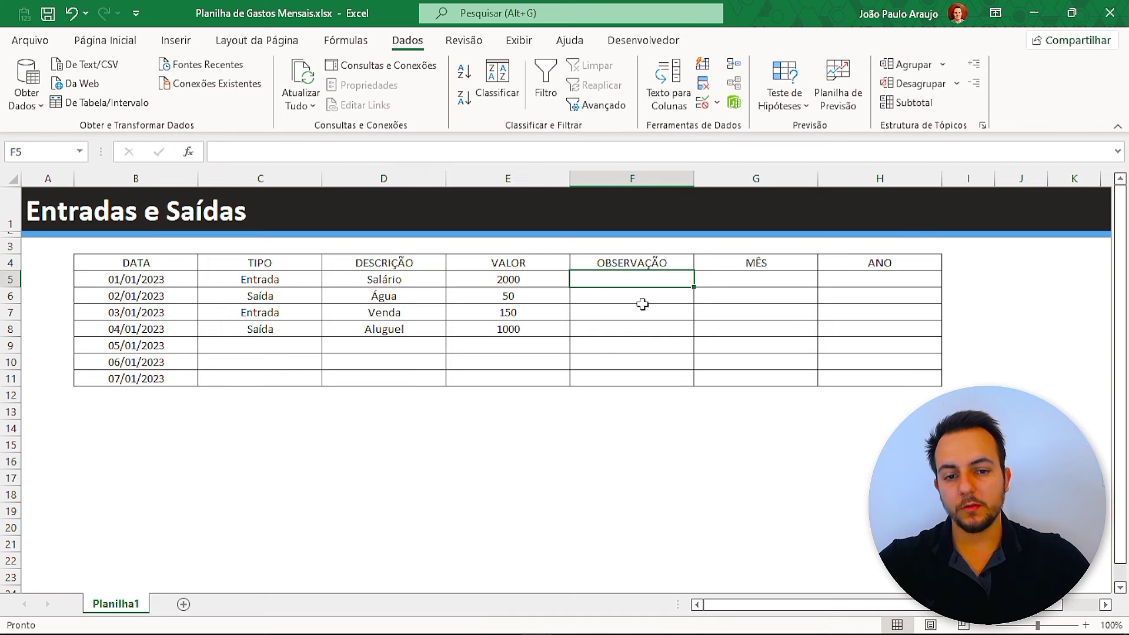
{"action": "left_click_drag", "start_coordinate": [423, 314], "coordinate": [587, 310]}
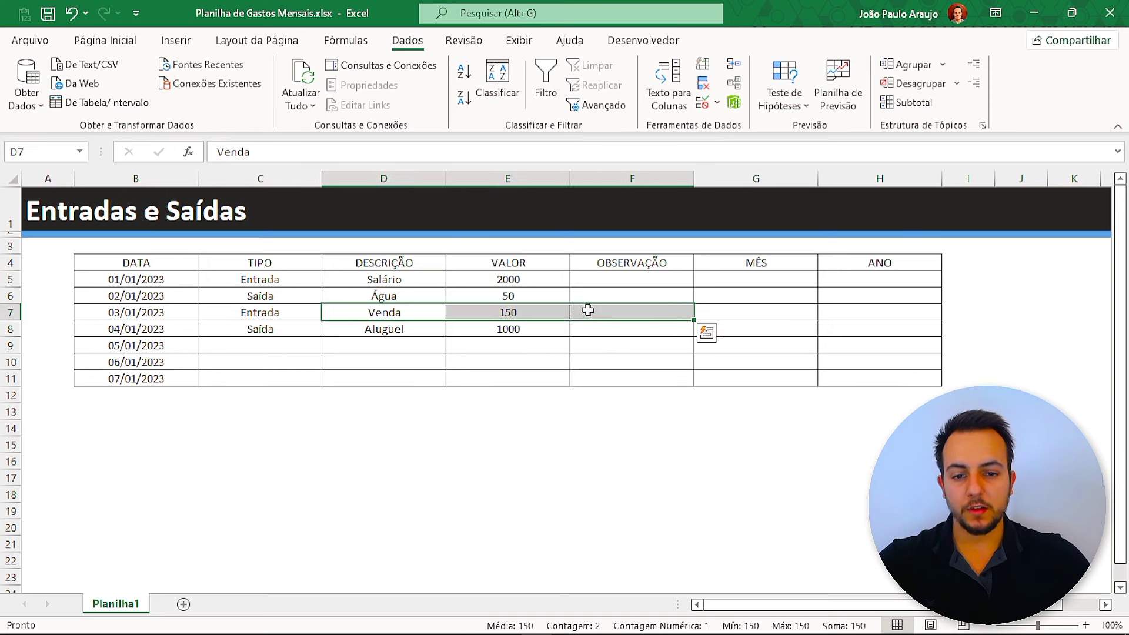
{"action": "left_click", "coordinate": [588, 312]}
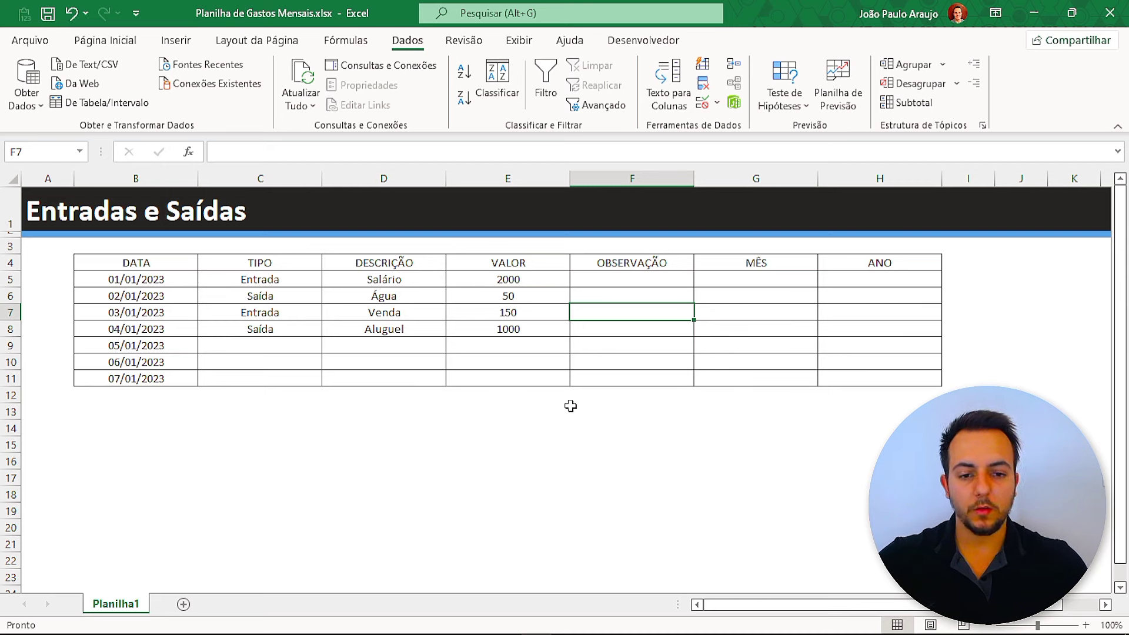
{"action": "left_click", "coordinate": [661, 178]}
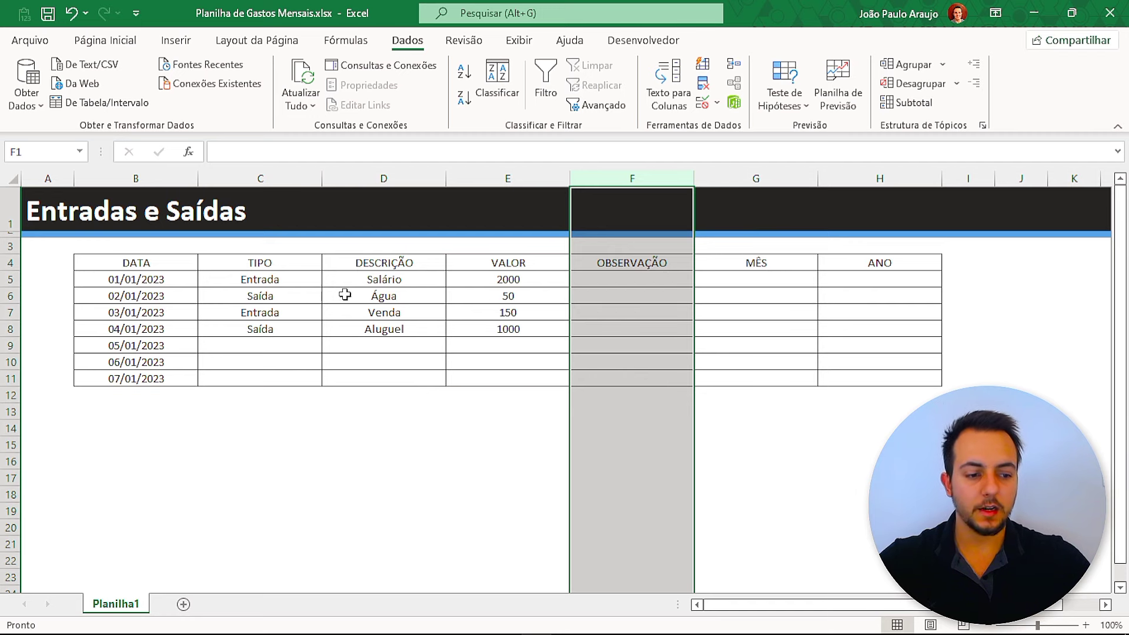
{"action": "left_click", "coordinate": [756, 265]}
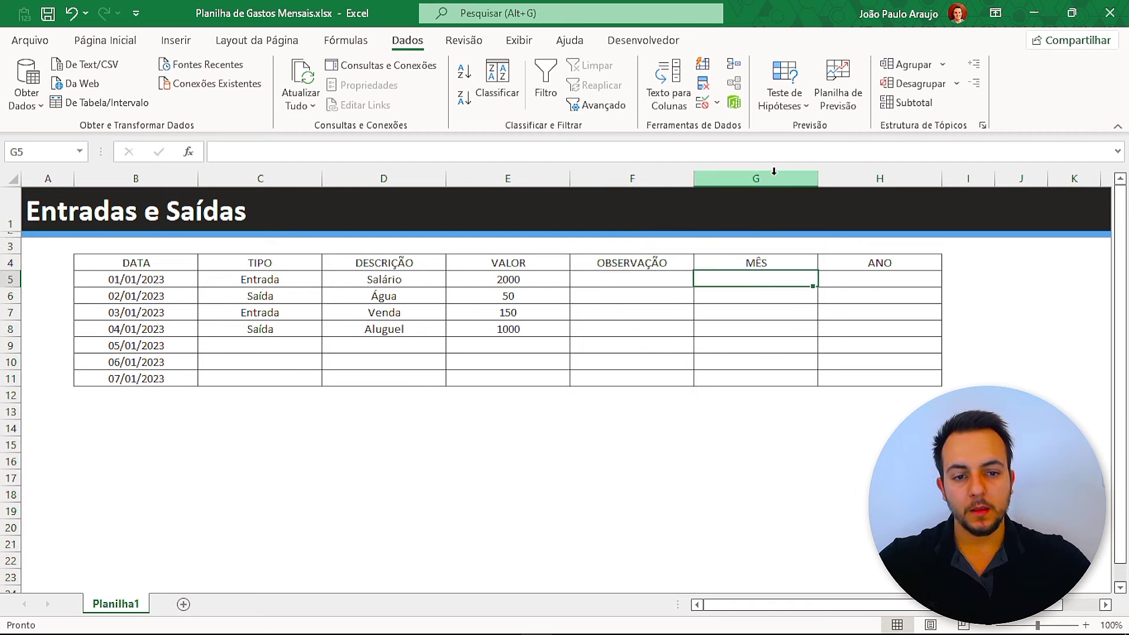
{"action": "left_click_drag", "start_coordinate": [755, 179], "coordinate": [835, 185]}
{"action": "left_click", "coordinate": [751, 280]}
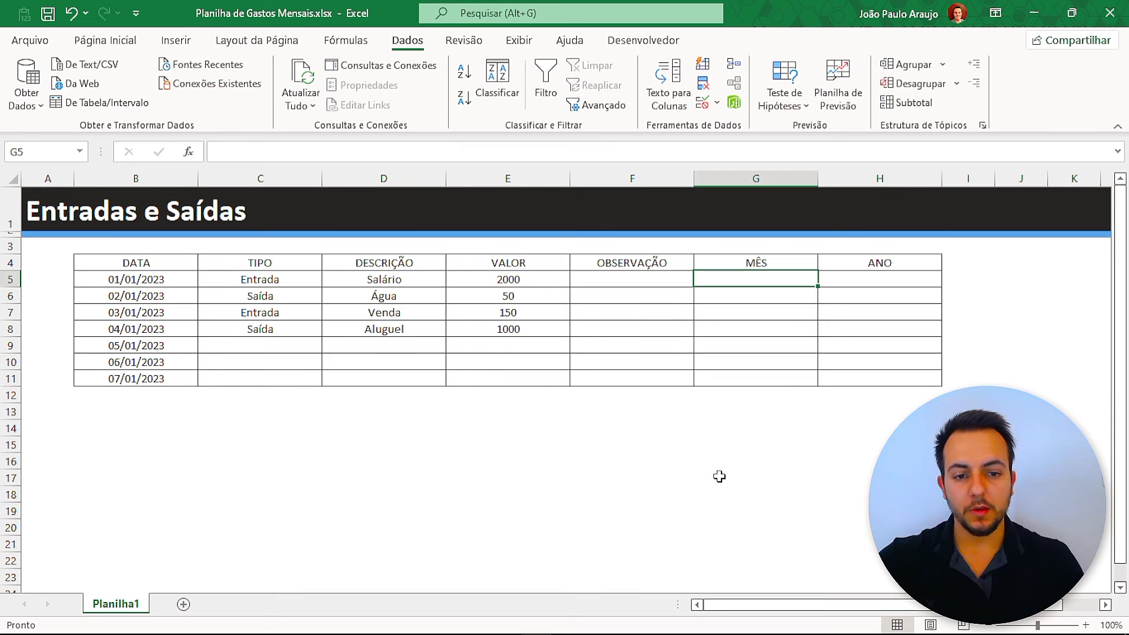
{"action": "left_click_drag", "start_coordinate": [764, 178], "coordinate": [814, 178]}
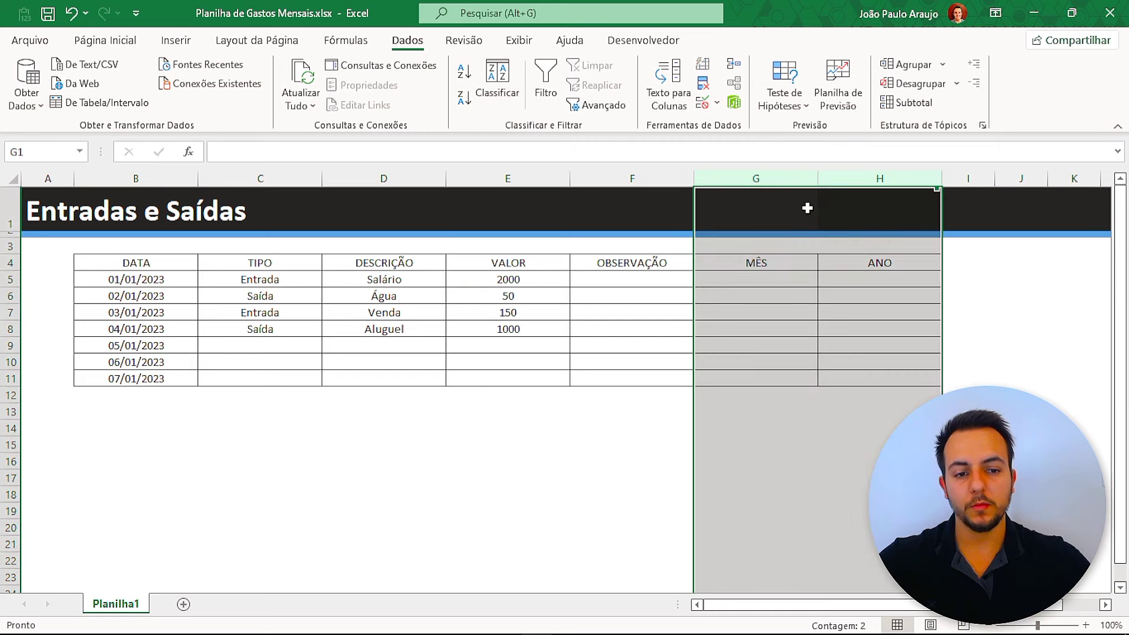
{"action": "left_click", "coordinate": [789, 275]}
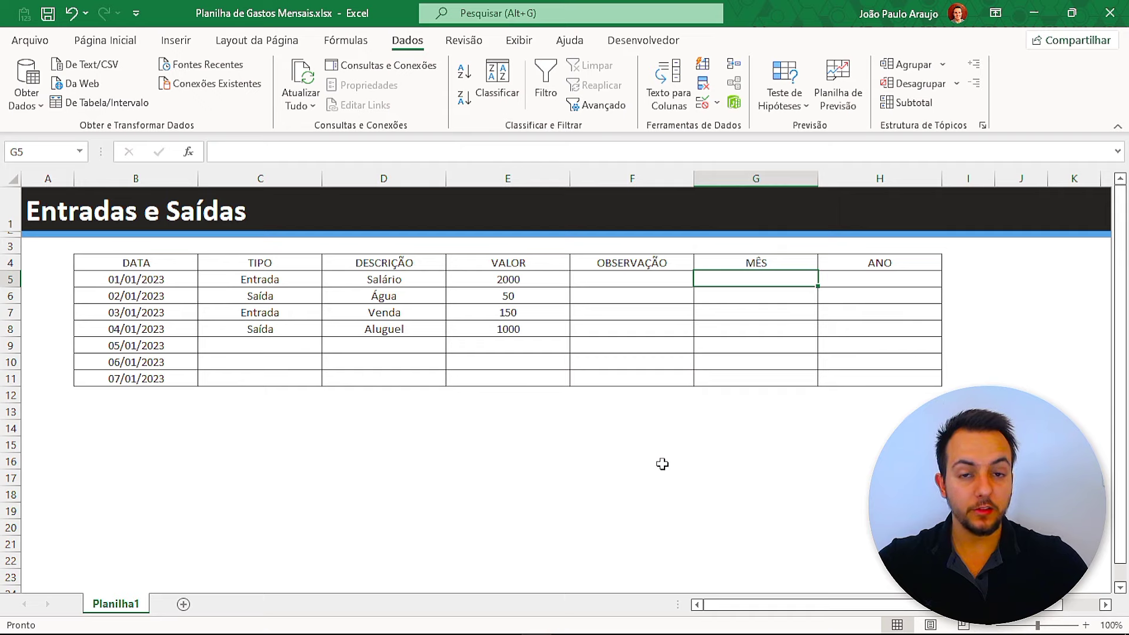
- Enter =MÊS(B5) in G5 and fill it down to G11
{"action": "type", "text": "=mês"}
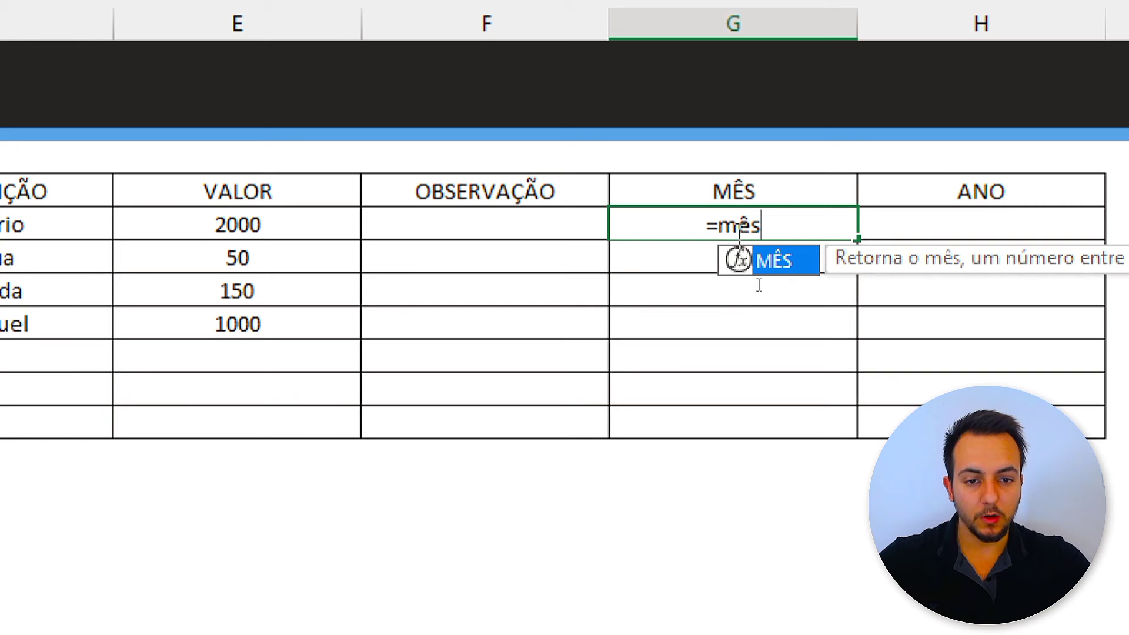
{"action": "double_click", "coordinate": [777, 261]}
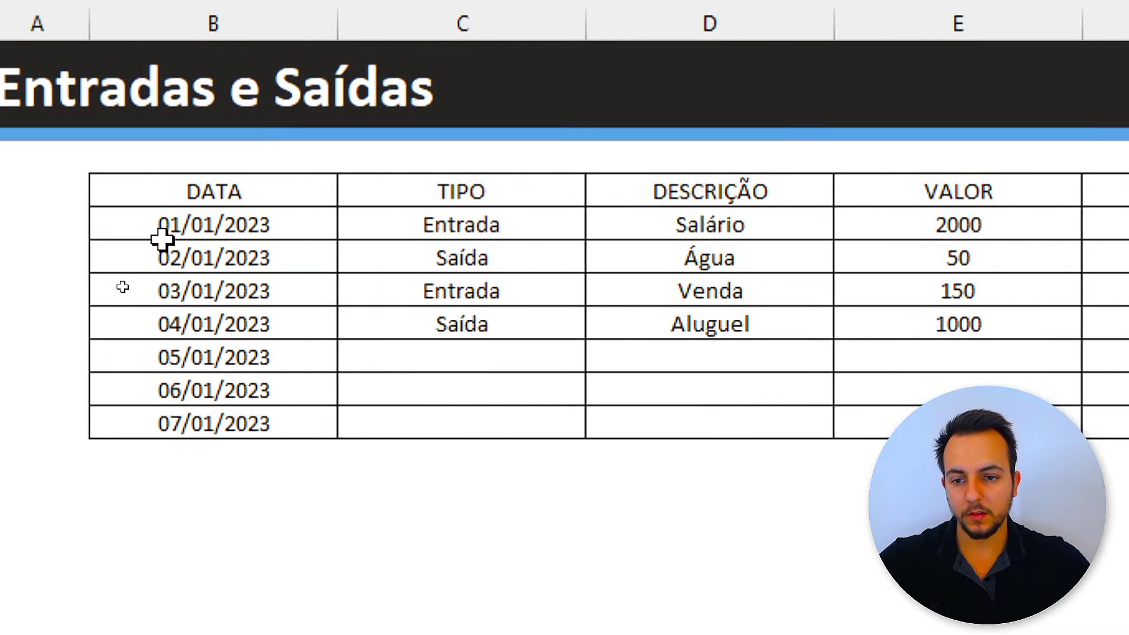
{"action": "left_click", "coordinate": [192, 230]}
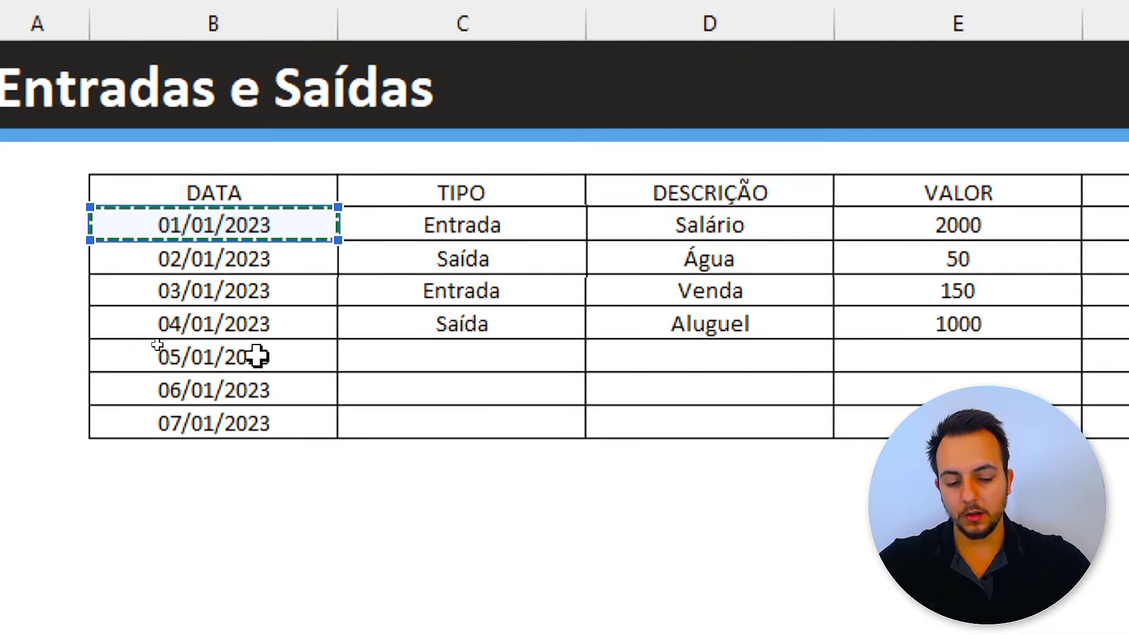
{"action": "key", "text": "Return"}
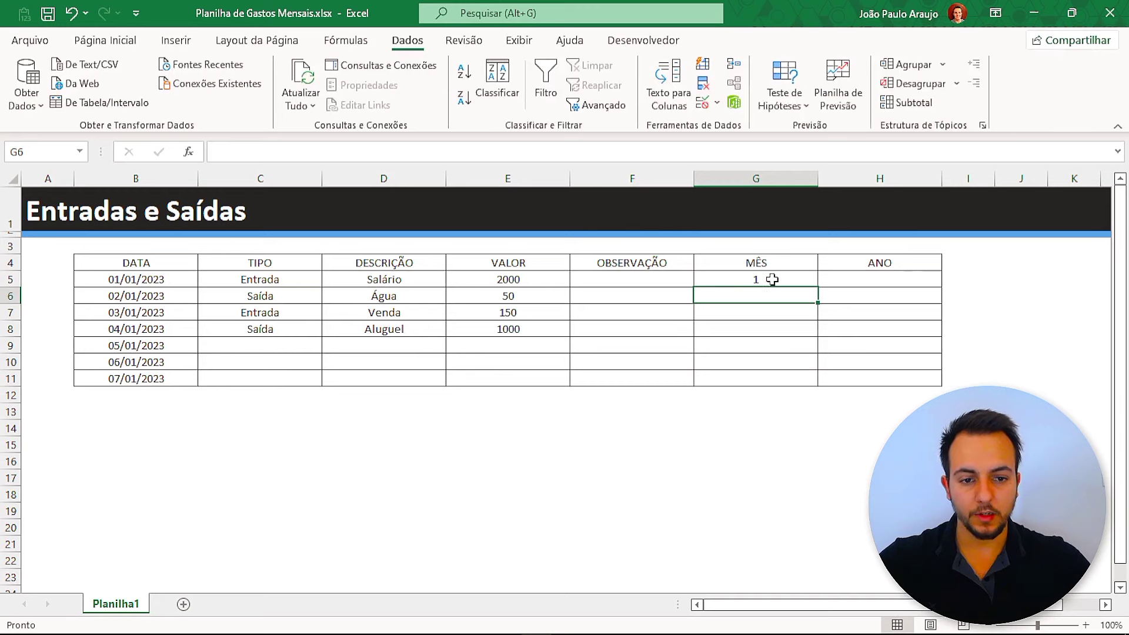
{"action": "left_click", "coordinate": [772, 280]}
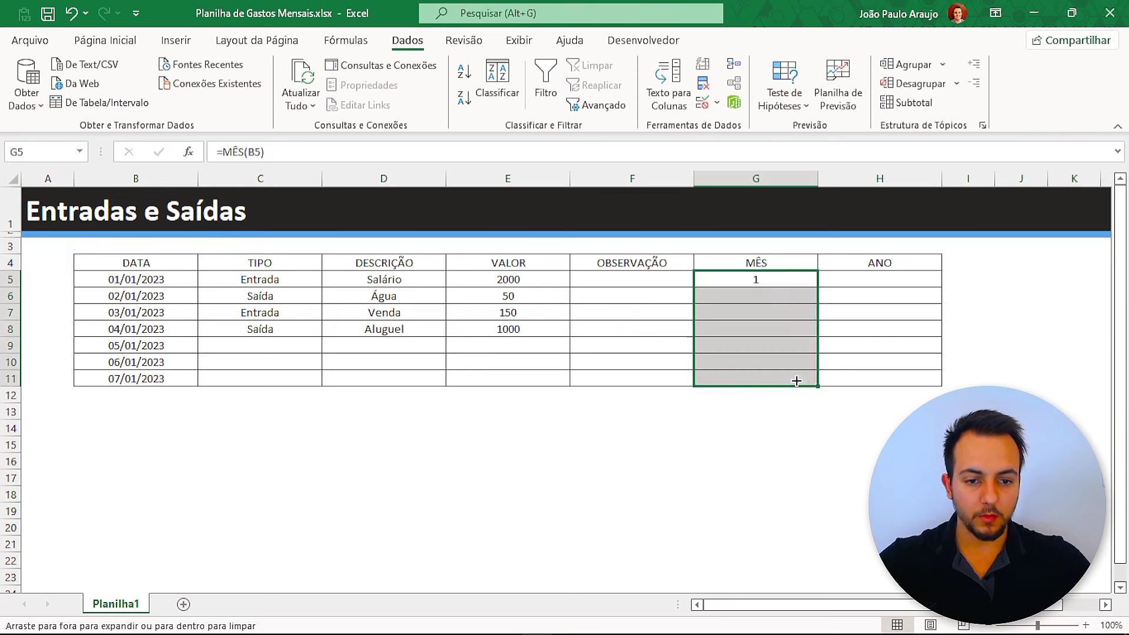
{"action": "left_click_drag", "start_coordinate": [817, 286], "coordinate": [797, 381]}
{"action": "left_click", "coordinate": [908, 284]}
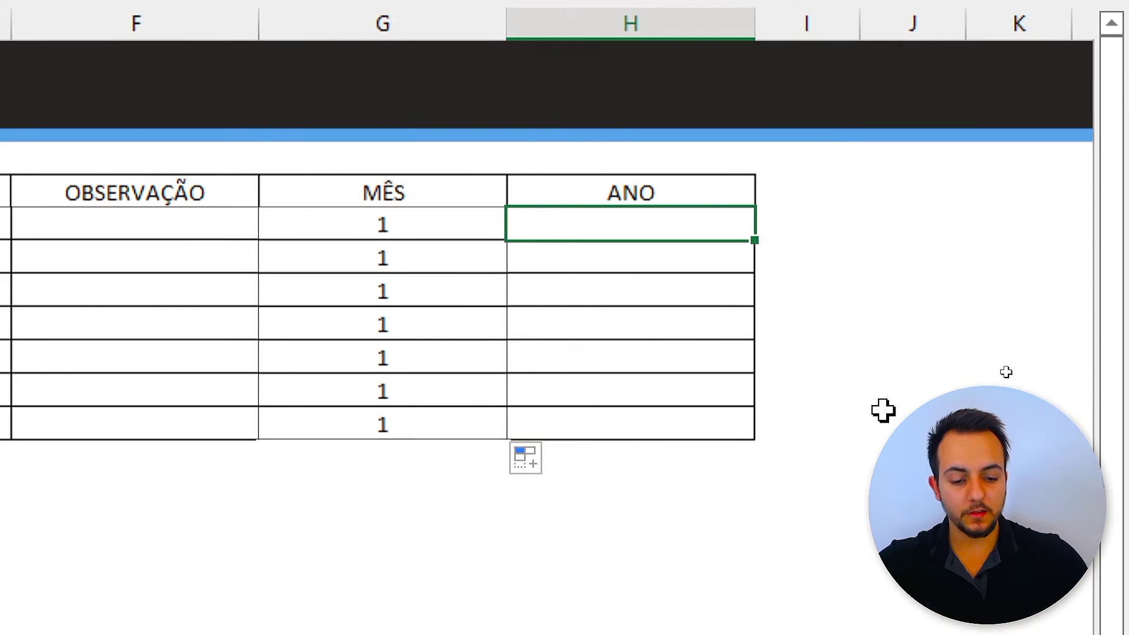
- Enter =ANO(B5) in H5 and fill it down to H11, showing 2023
{"action": "type", "text": "=ano"}
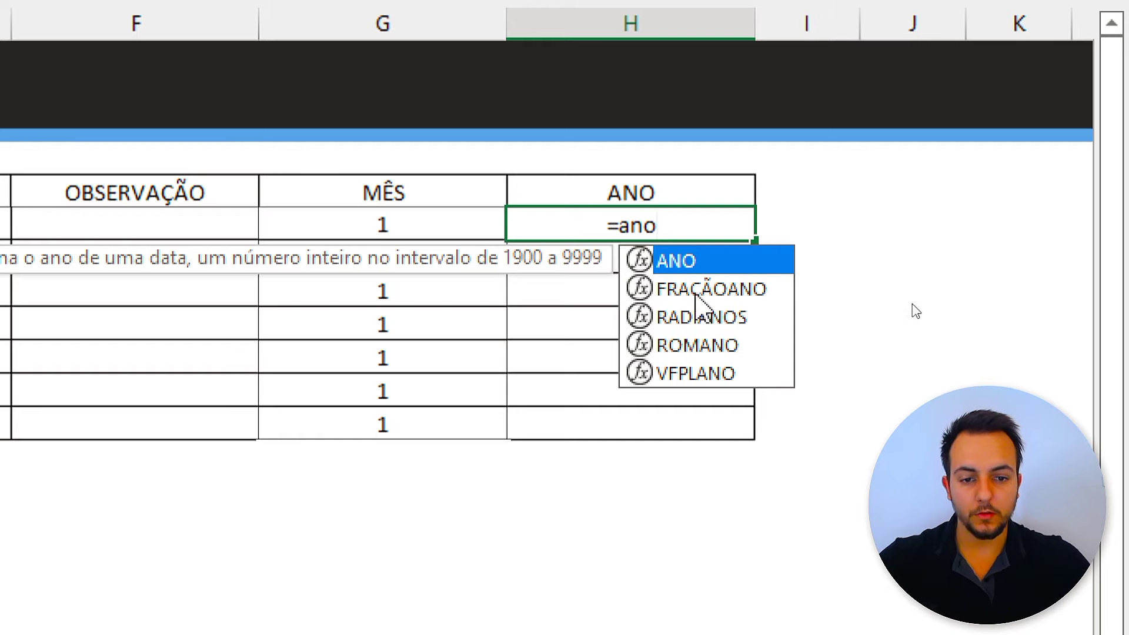
{"action": "double_click", "coordinate": [700, 261]}
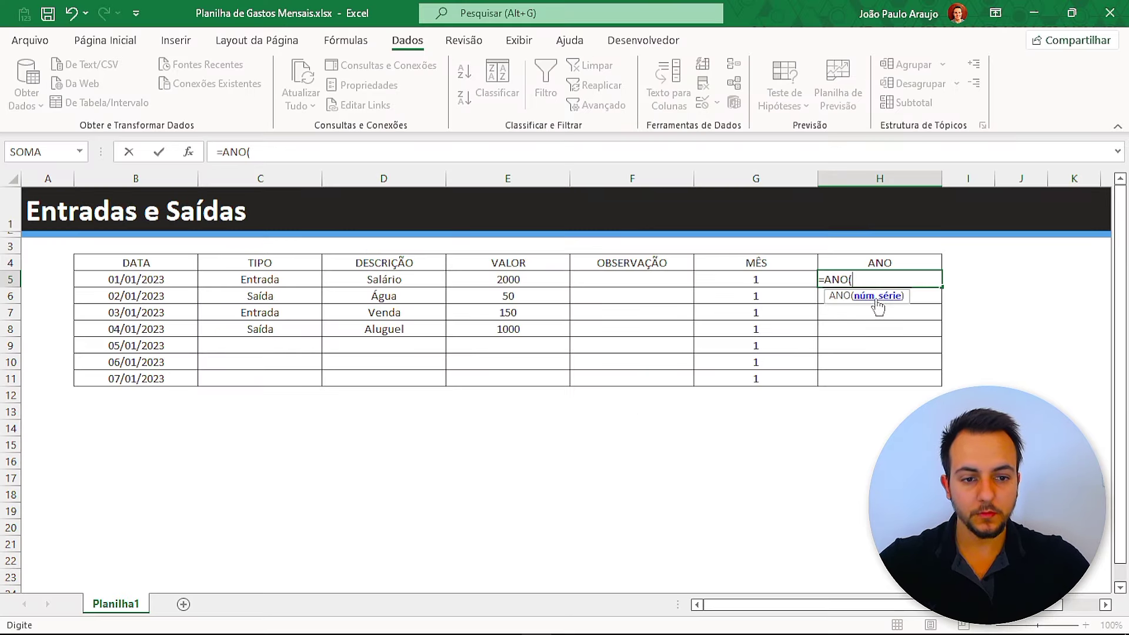
{"action": "left_click", "coordinate": [175, 281]}
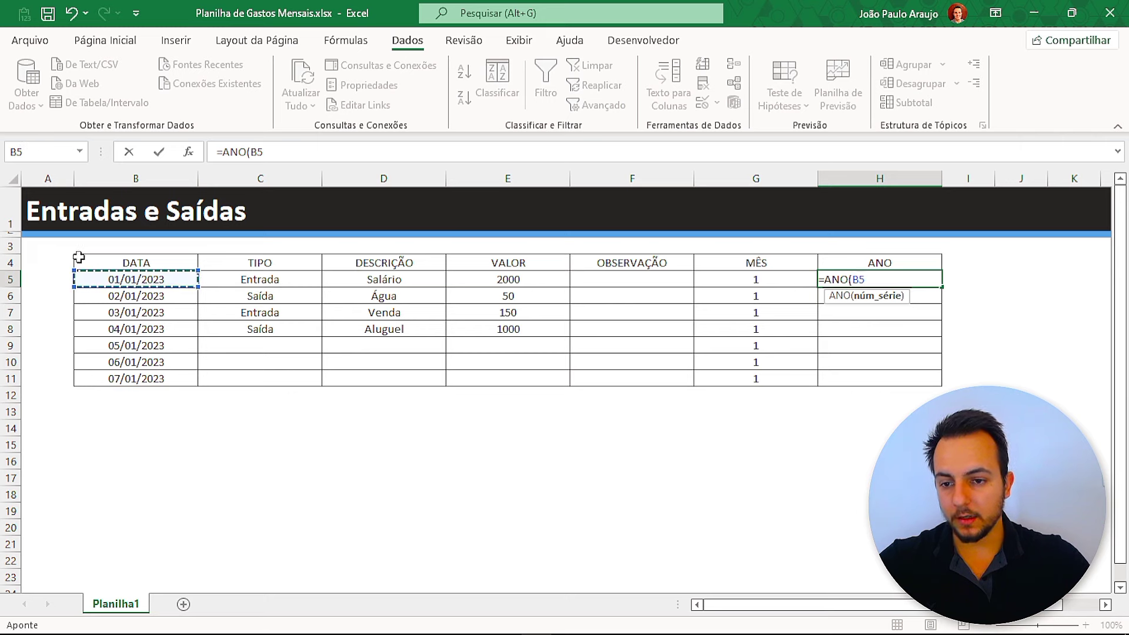
{"action": "key", "text": "Return"}
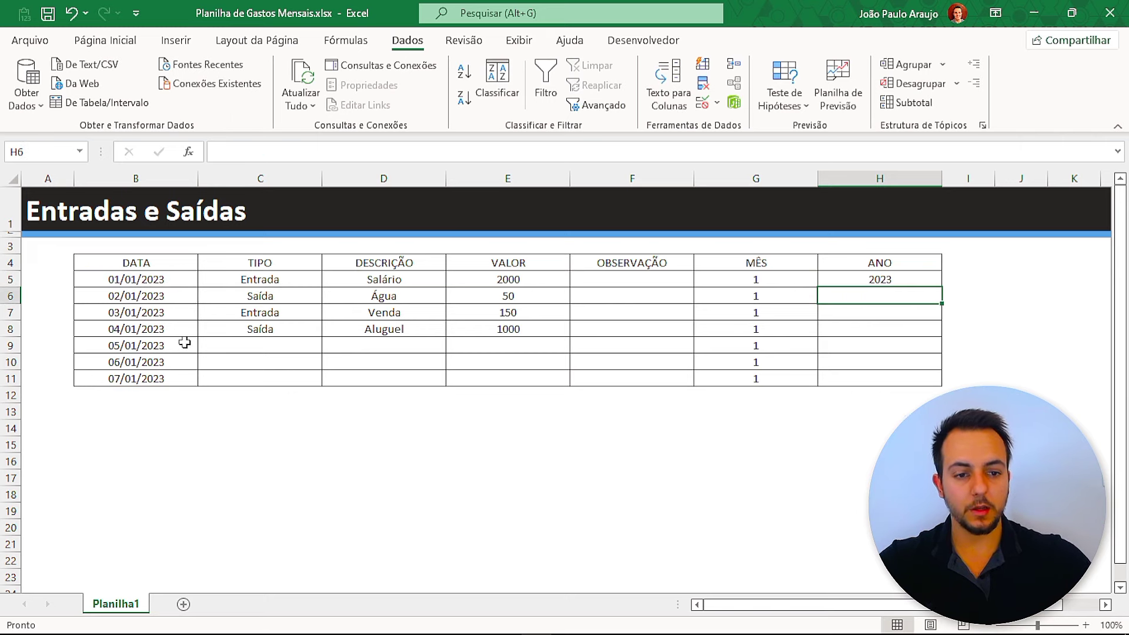
{"action": "left_click", "coordinate": [897, 280]}
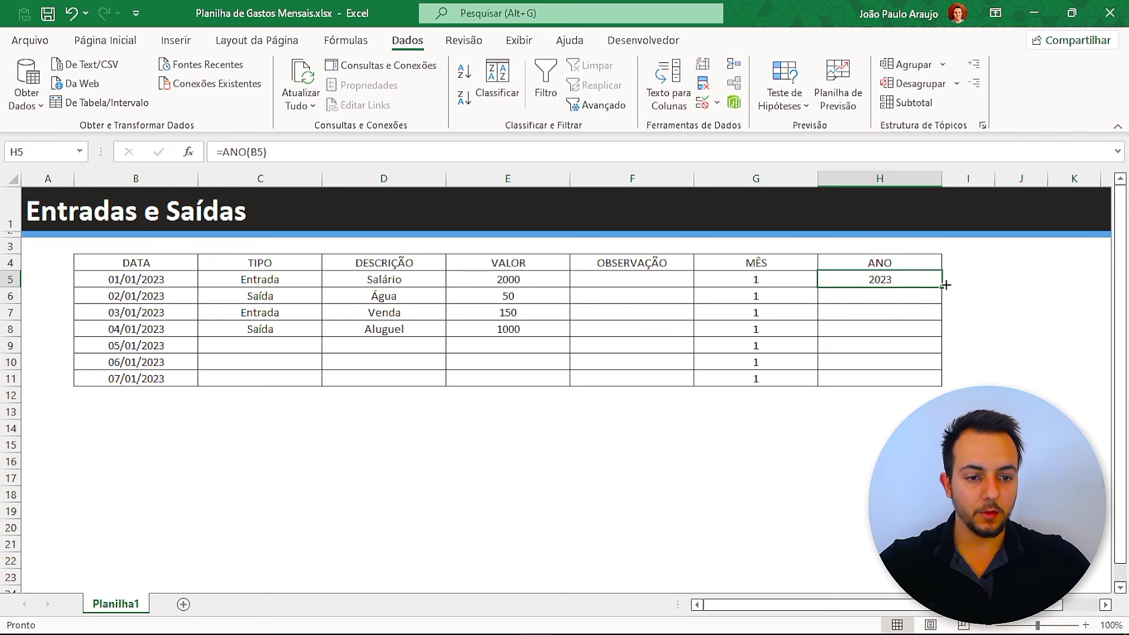
{"action": "left_click_drag", "start_coordinate": [945, 285], "coordinate": [930, 389]}
{"action": "left_click", "coordinate": [785, 361]}
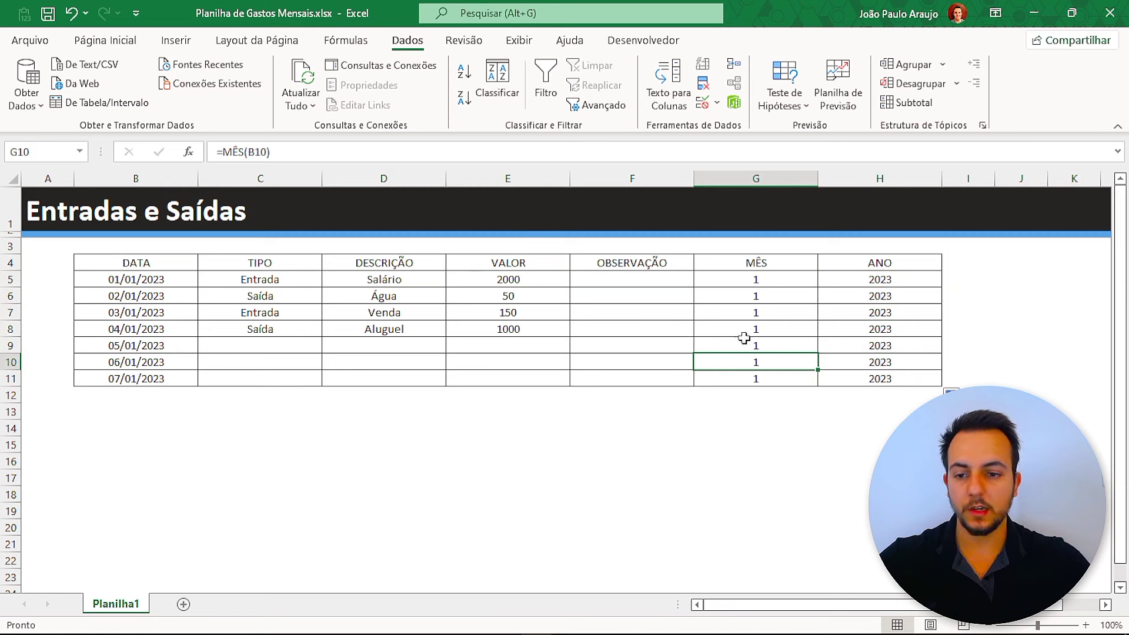
{"action": "left_click", "coordinate": [157, 278]}
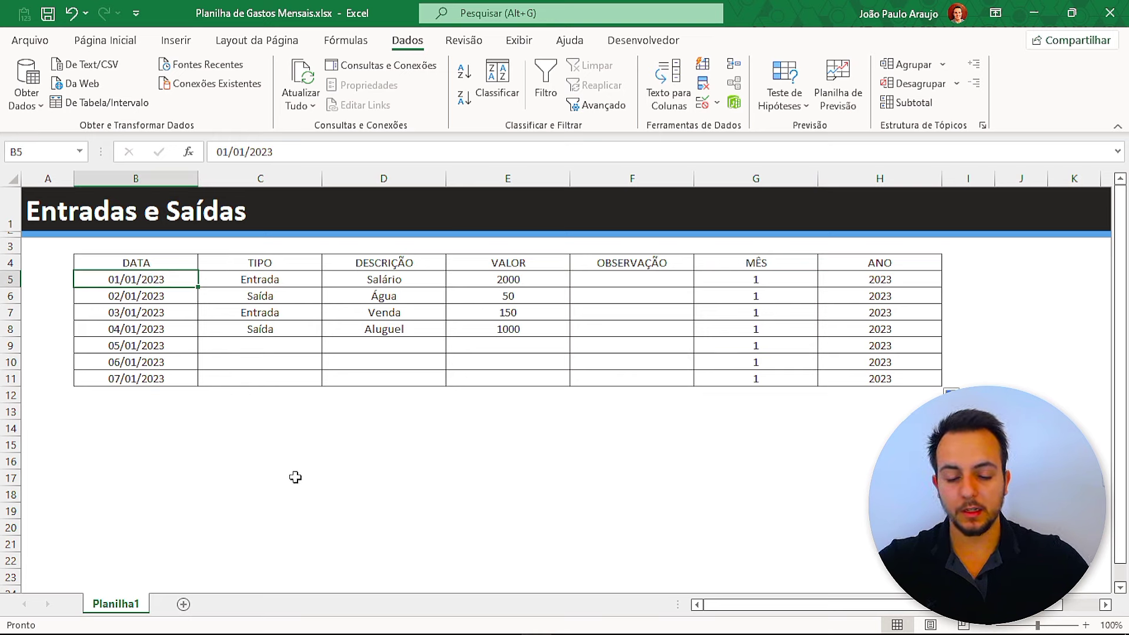
{"action": "type", "text": "01/"}
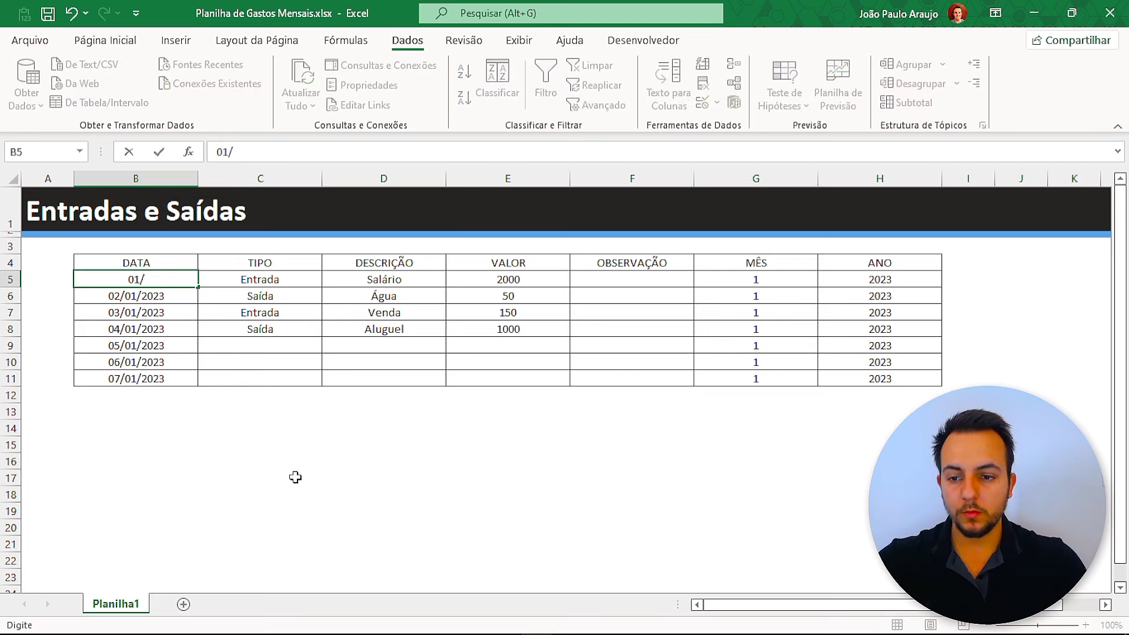
{"action": "type", "text": "12/"}
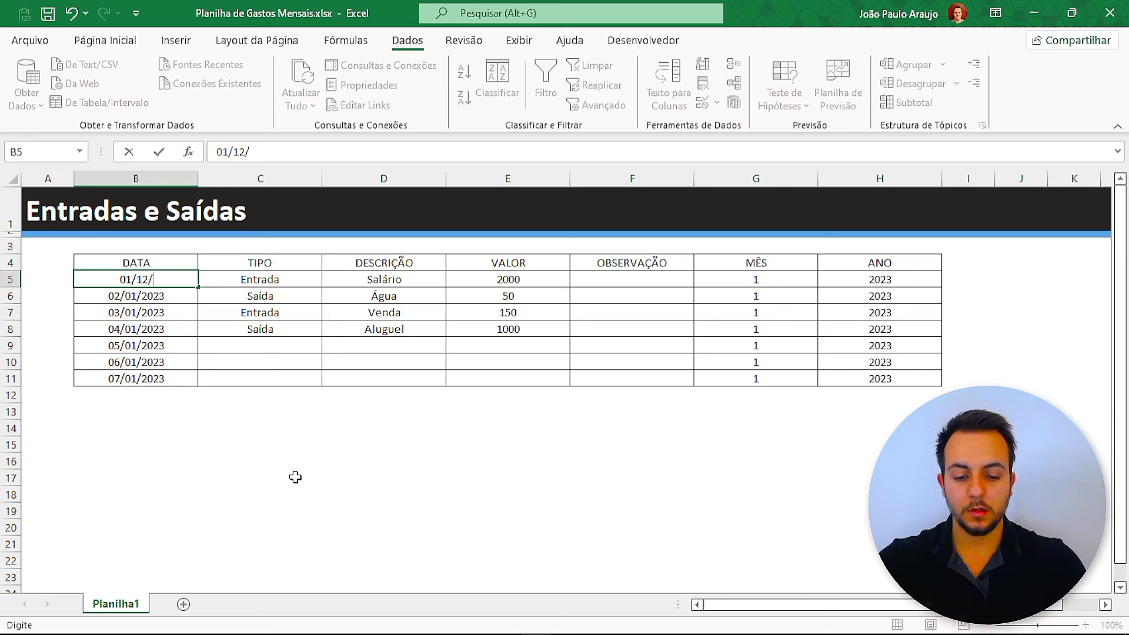
{"action": "type", "text": "199"}
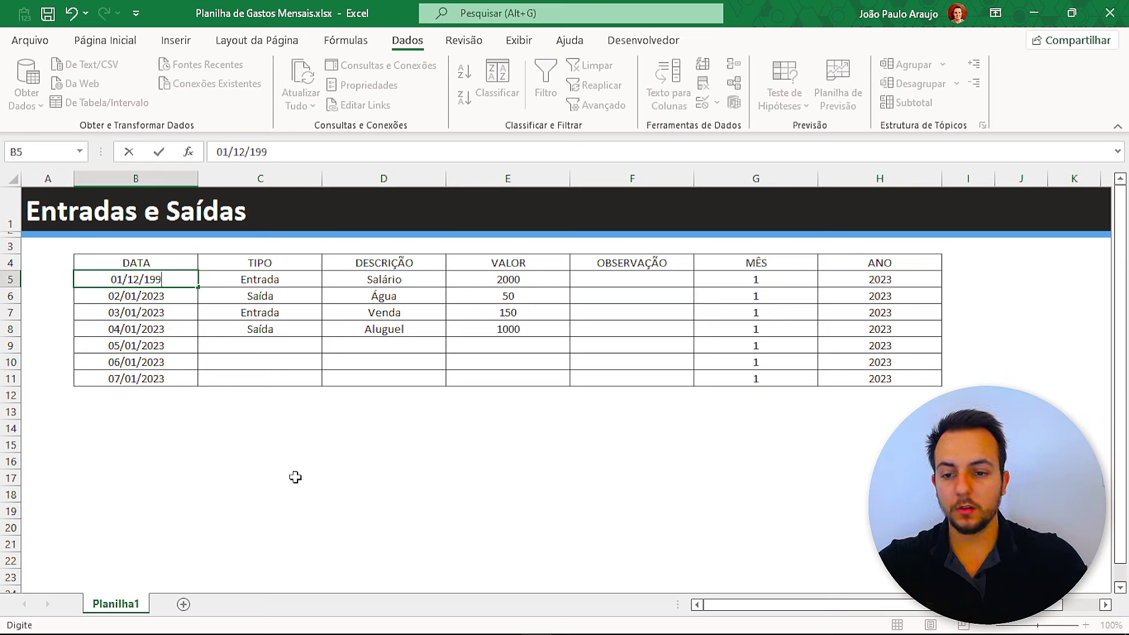
{"action": "type", "text": "0"}
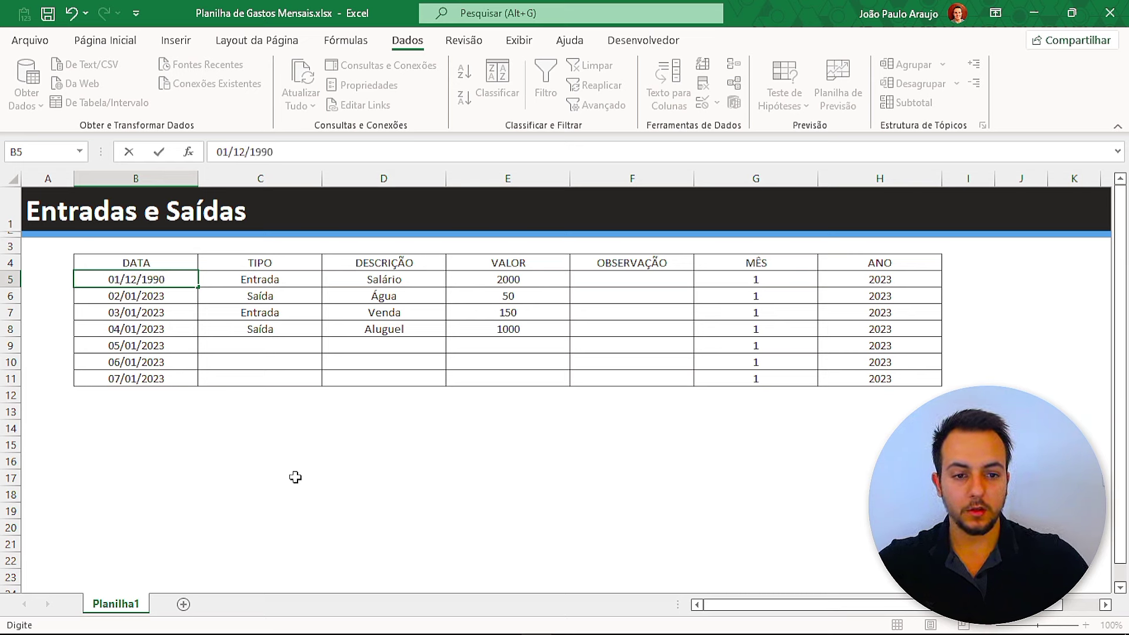
{"action": "key", "text": "Return"}
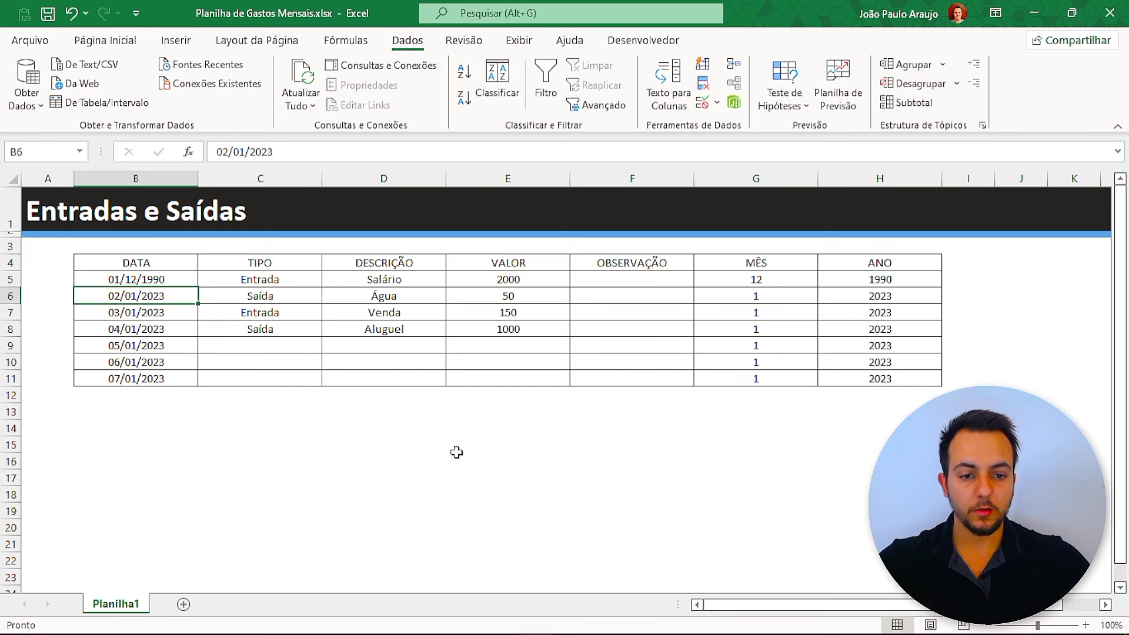
{"action": "left_click_drag", "start_coordinate": [774, 259], "coordinate": [773, 272]}
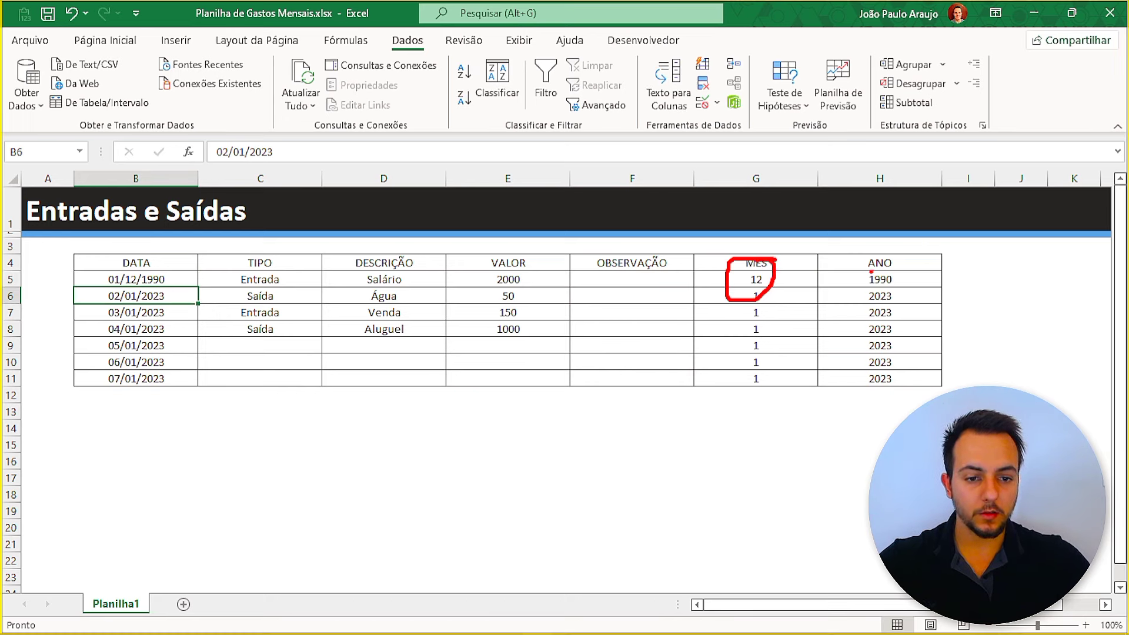
{"action": "left_click_drag", "start_coordinate": [872, 272], "coordinate": [895, 271]}
{"action": "key", "text": "Escape"}
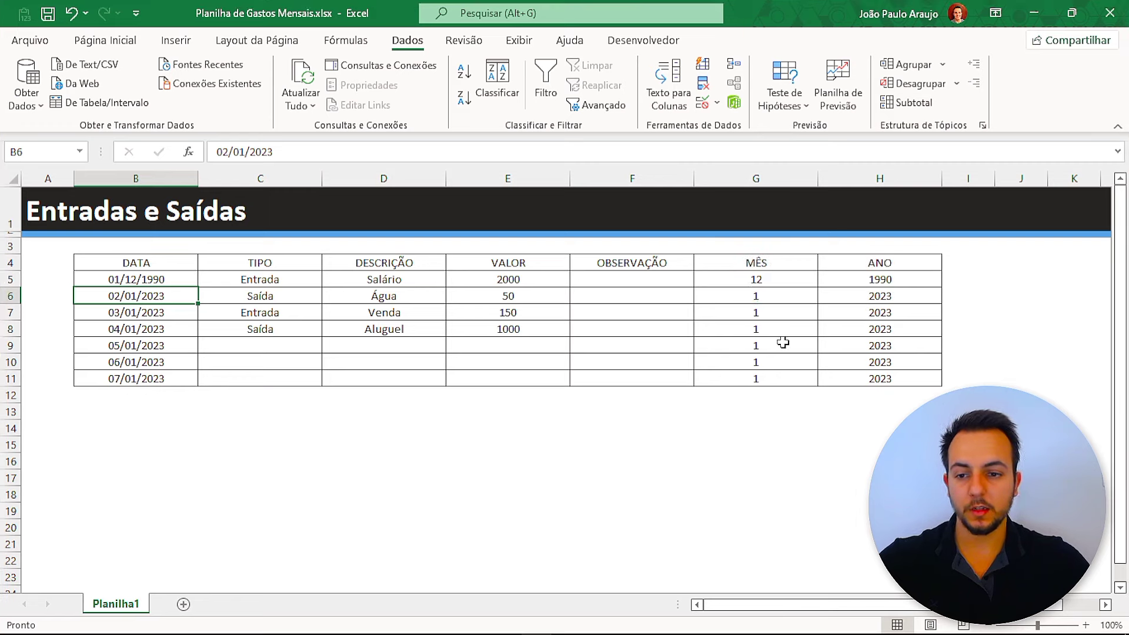
{"action": "key", "text": "ctrl+z"}
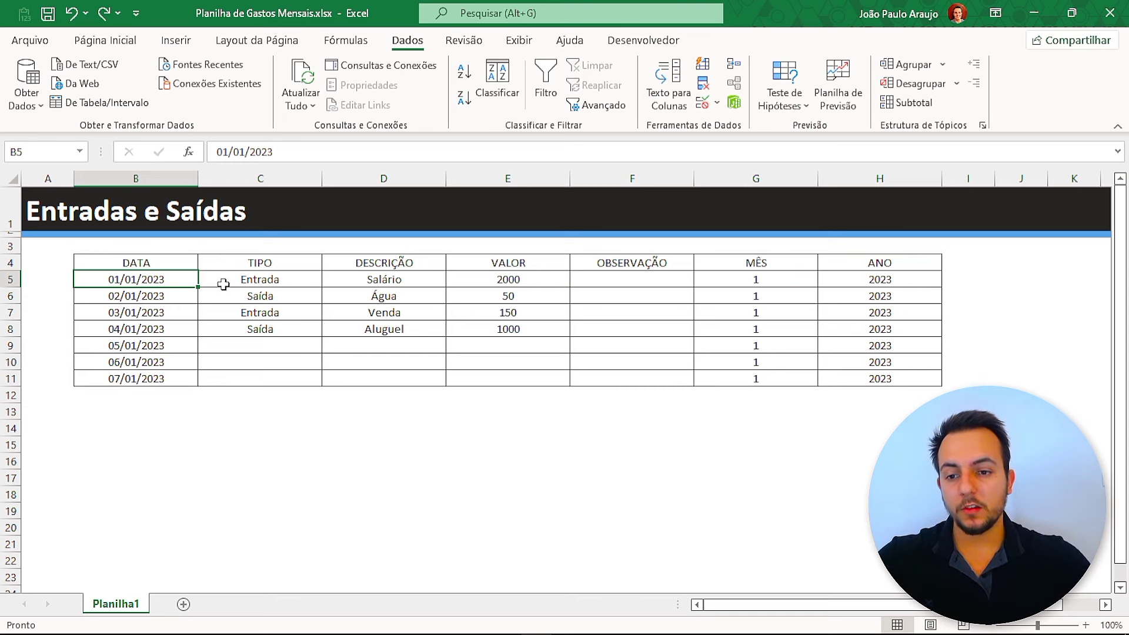
{"action": "left_click_drag", "start_coordinate": [164, 266], "coordinate": [902, 377]}
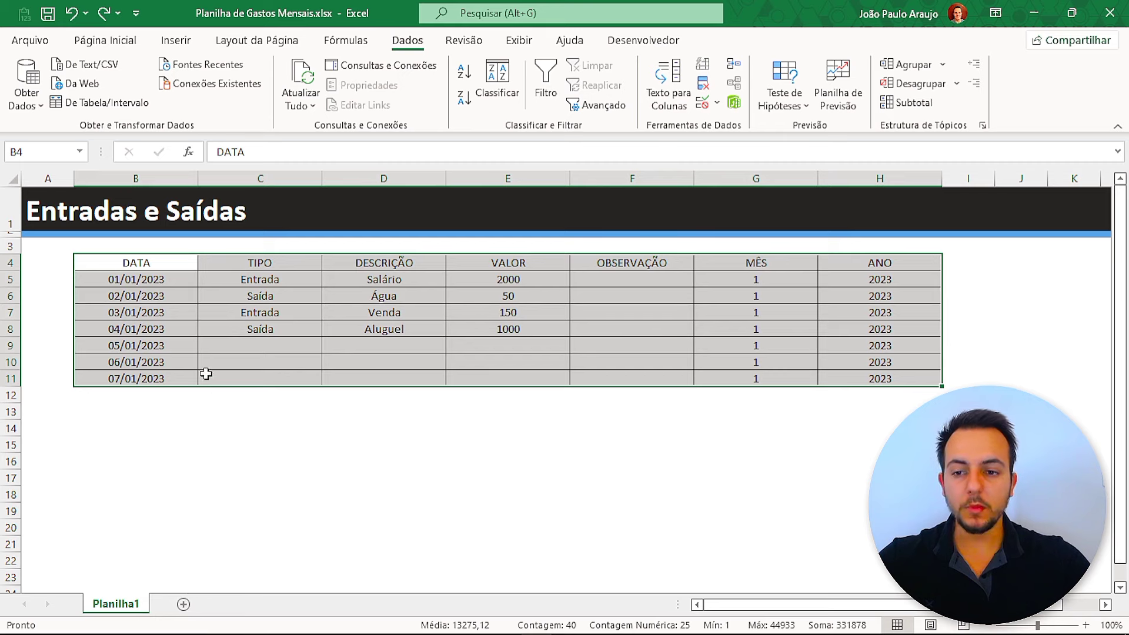
{"action": "left_click", "coordinate": [152, 265]}
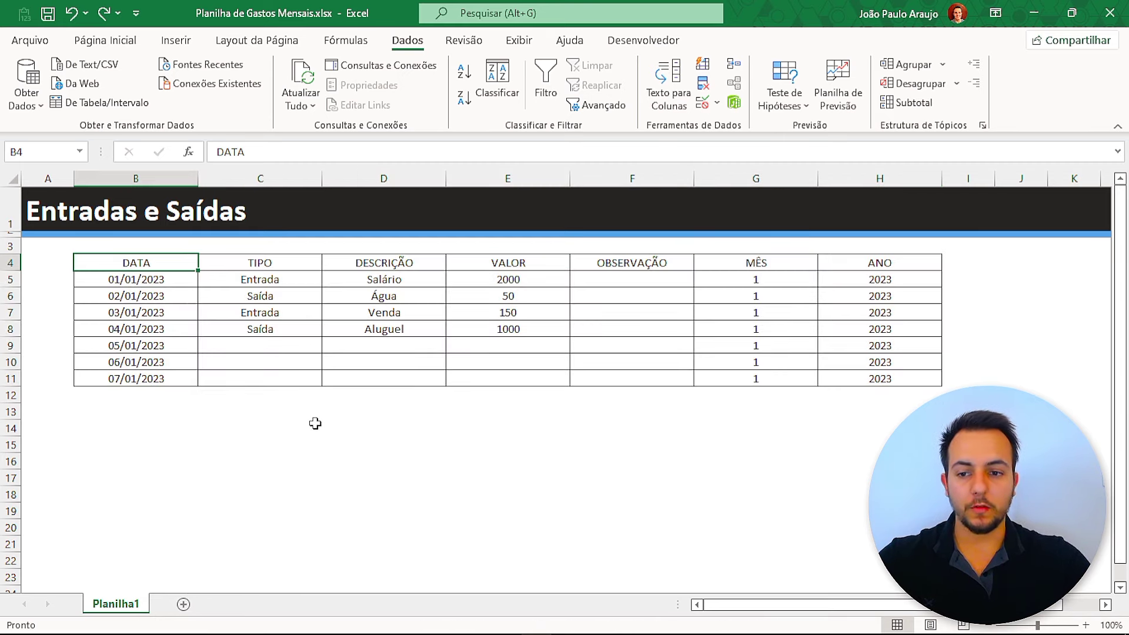
{"action": "left_click_drag", "start_coordinate": [13, 176], "coordinate": [431, 248]}
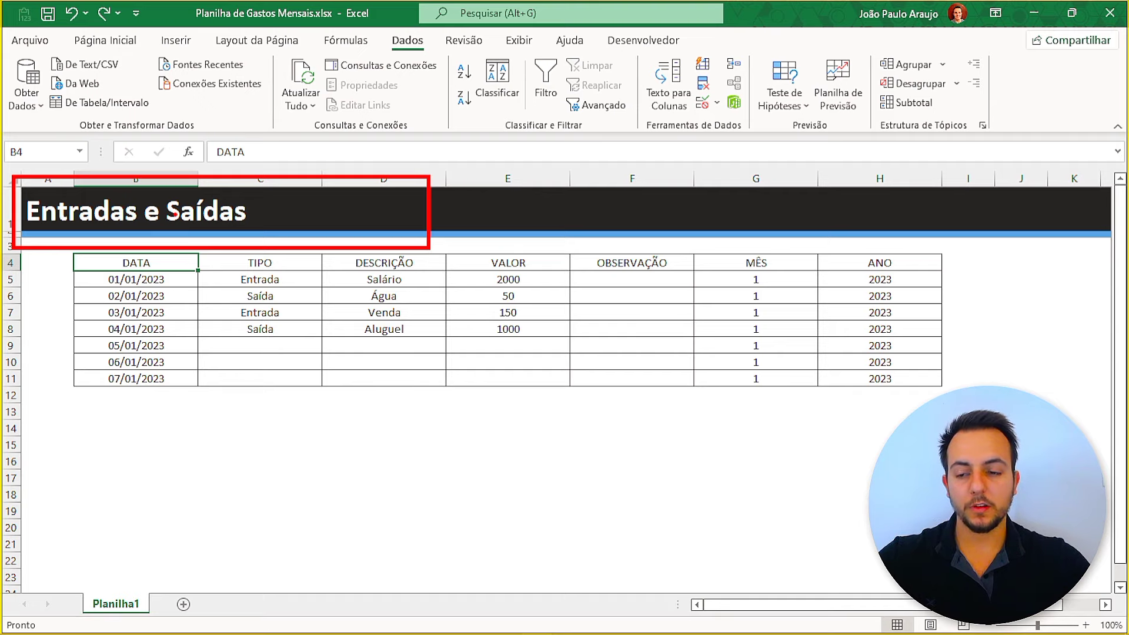
{"action": "key", "text": "Escape"}
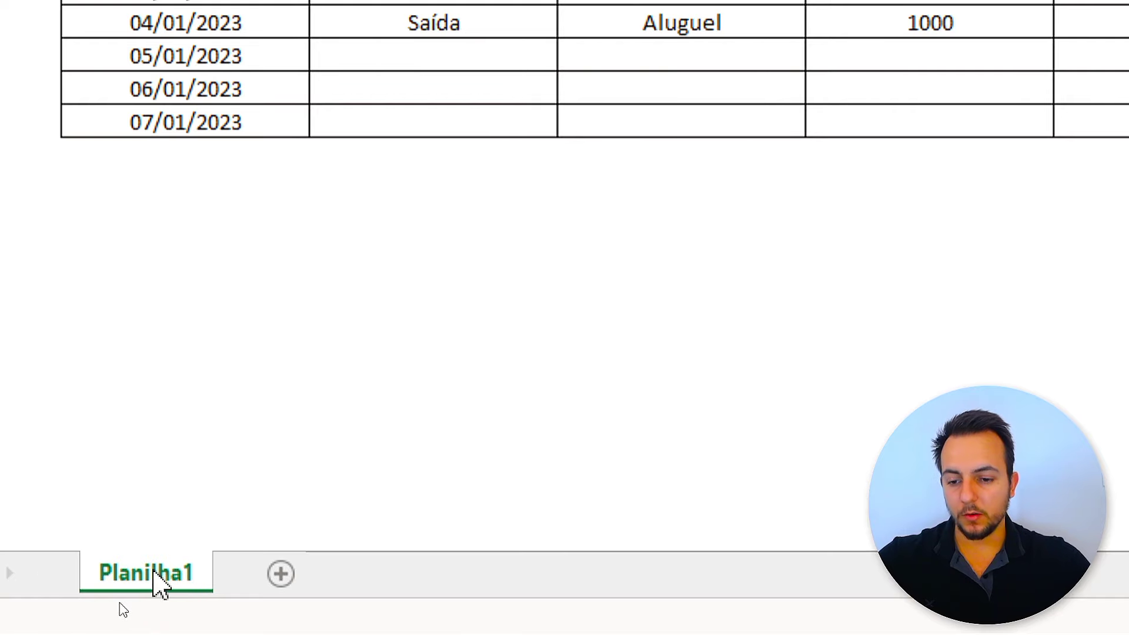
- Ctrl-drag the Planilha1 tab to create Planilha1 (2), then select B4:H11 on the copy
{"action": "left_click_drag", "start_coordinate": [229, 571], "coordinate": [229, 571]}
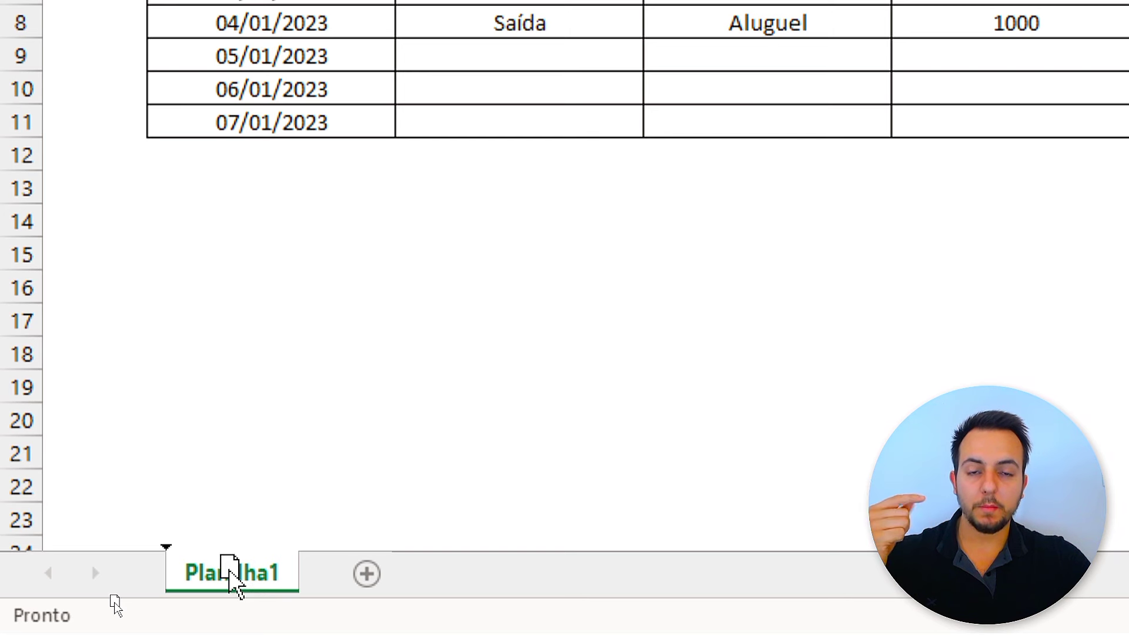
{"action": "key", "text": "ctrl"}
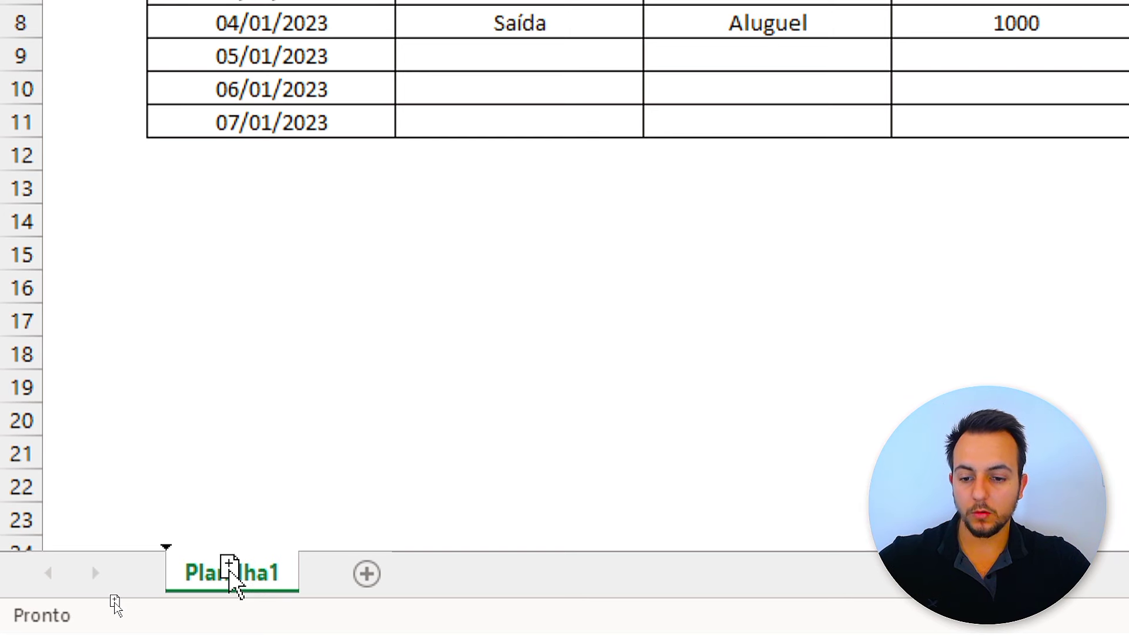
{"action": "left_click_drag", "start_coordinate": [230, 578], "coordinate": [320, 582]}
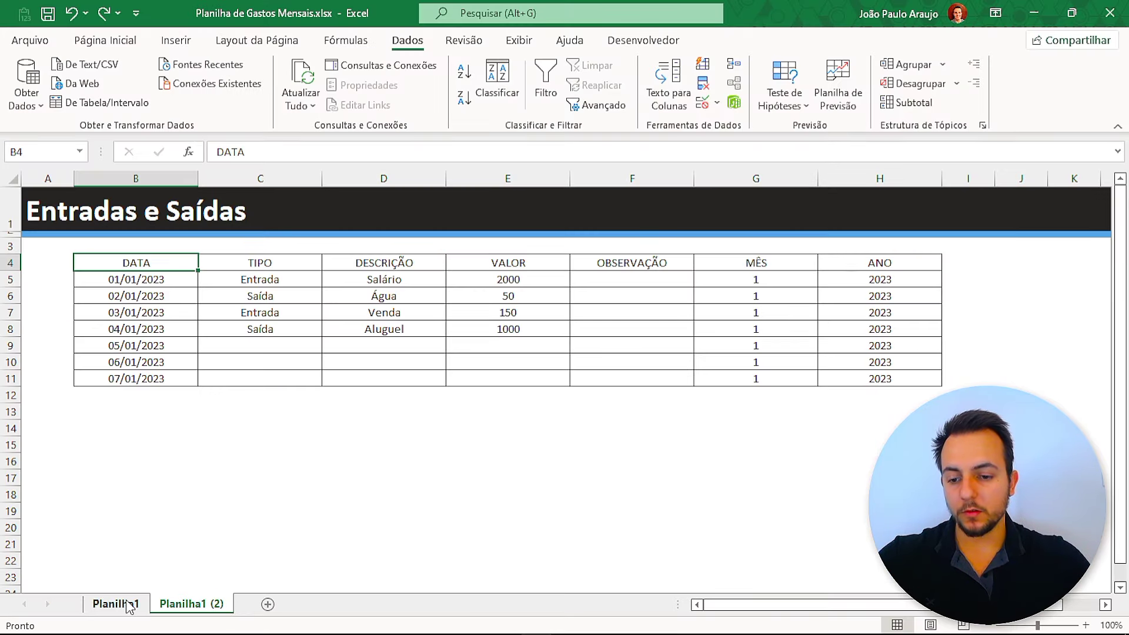
{"action": "left_click_drag", "start_coordinate": [125, 263], "coordinate": [879, 377]}
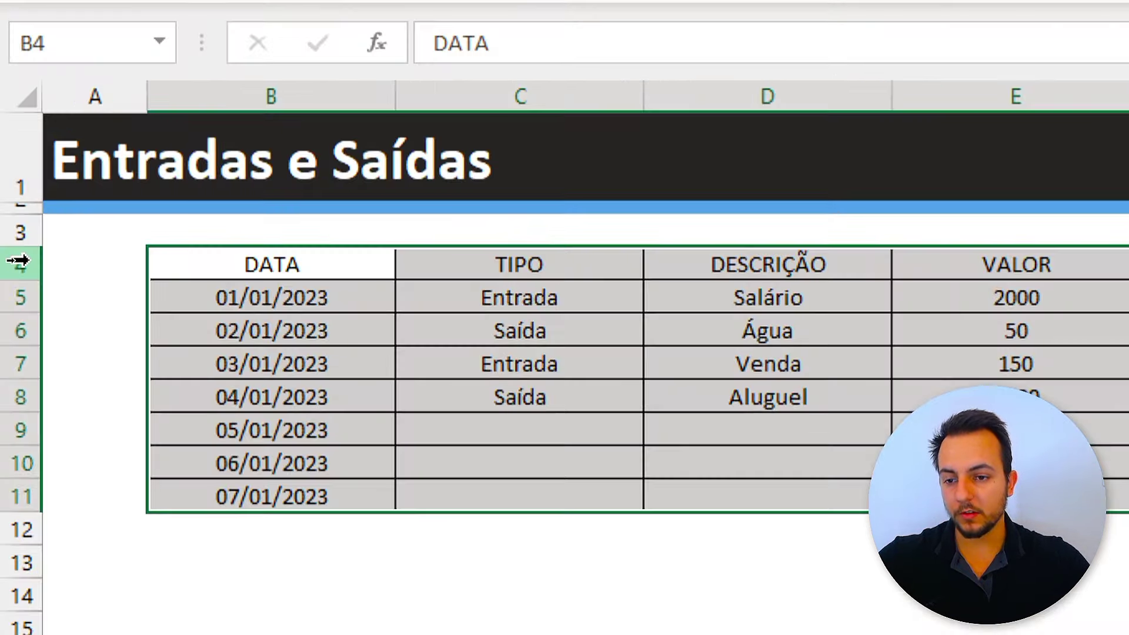
- Delete rows 4–11 from the copied sheet and select the banner cell A1
{"action": "left_click", "coordinate": [14, 262]}
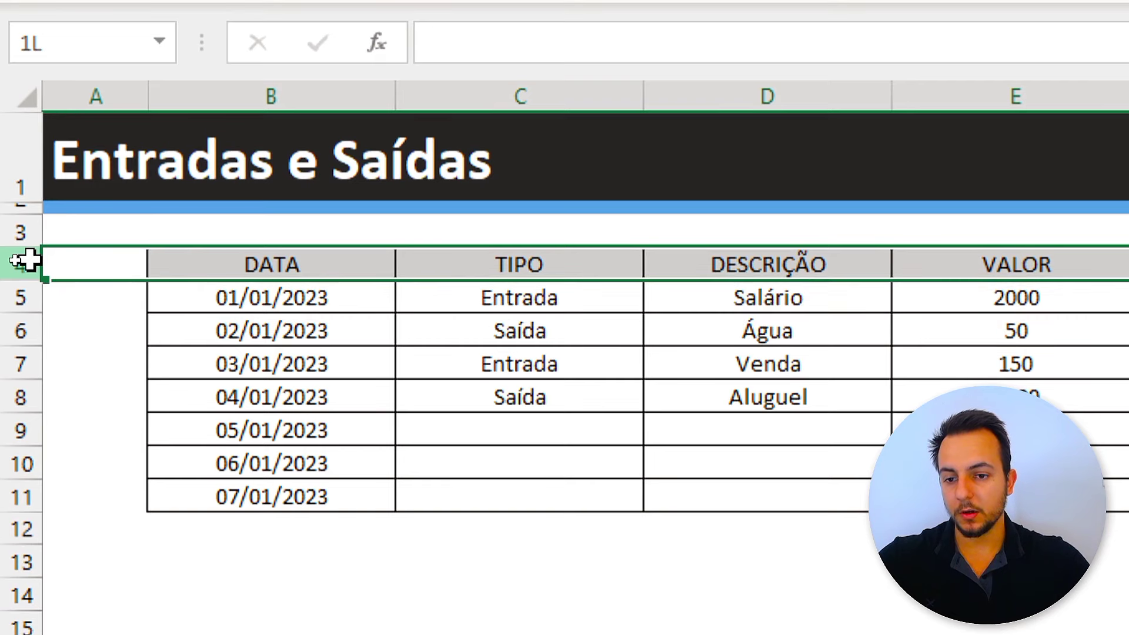
{"action": "left_click_drag", "start_coordinate": [27, 259], "coordinate": [27, 496]}
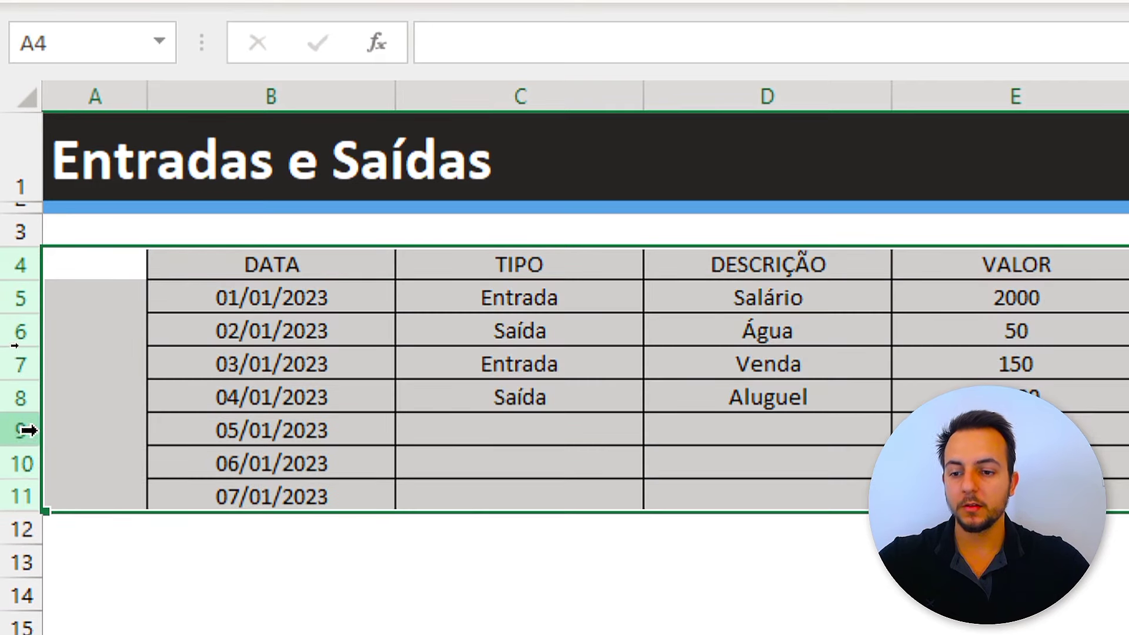
{"action": "right_click", "coordinate": [32, 428]}
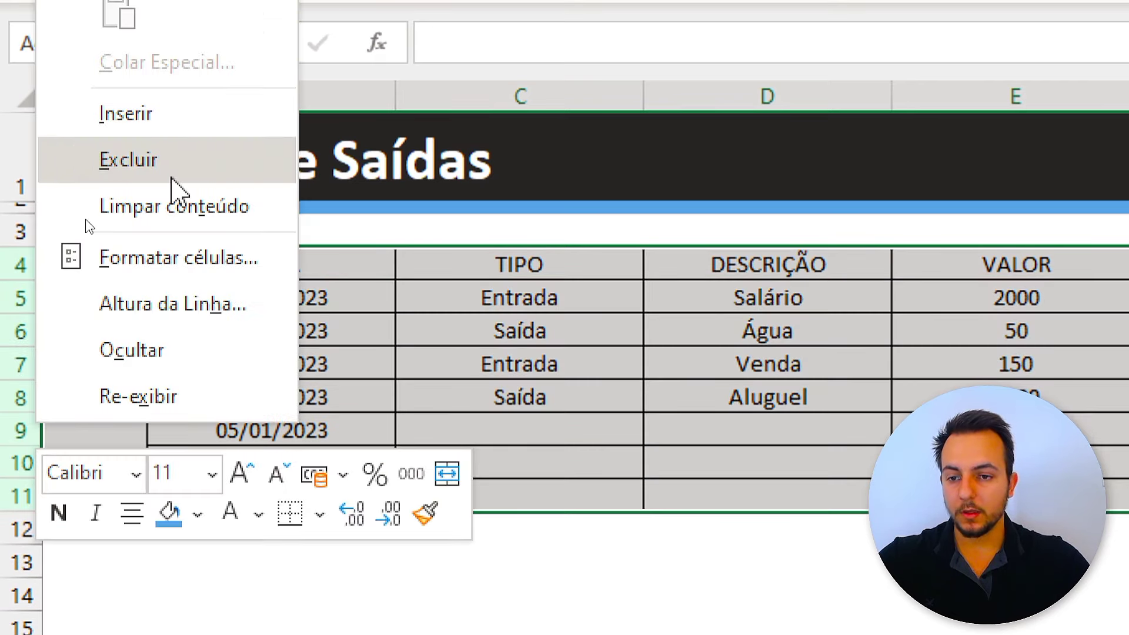
{"action": "left_click", "coordinate": [172, 178]}
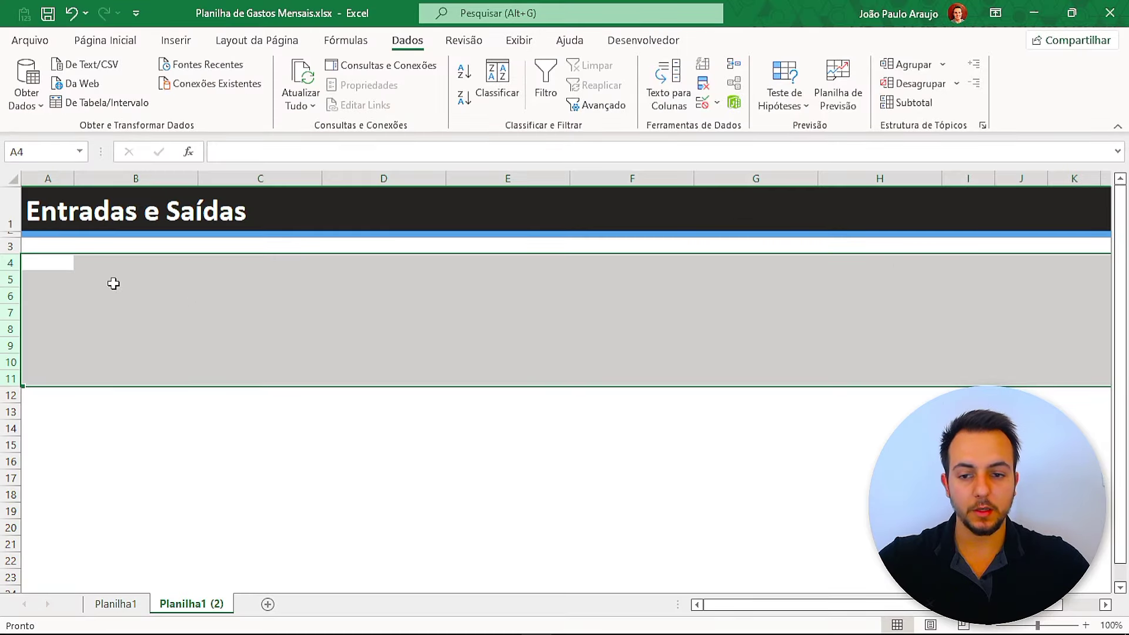
{"action": "left_click", "coordinate": [113, 281]}
{"action": "left_click", "coordinate": [67, 212]}
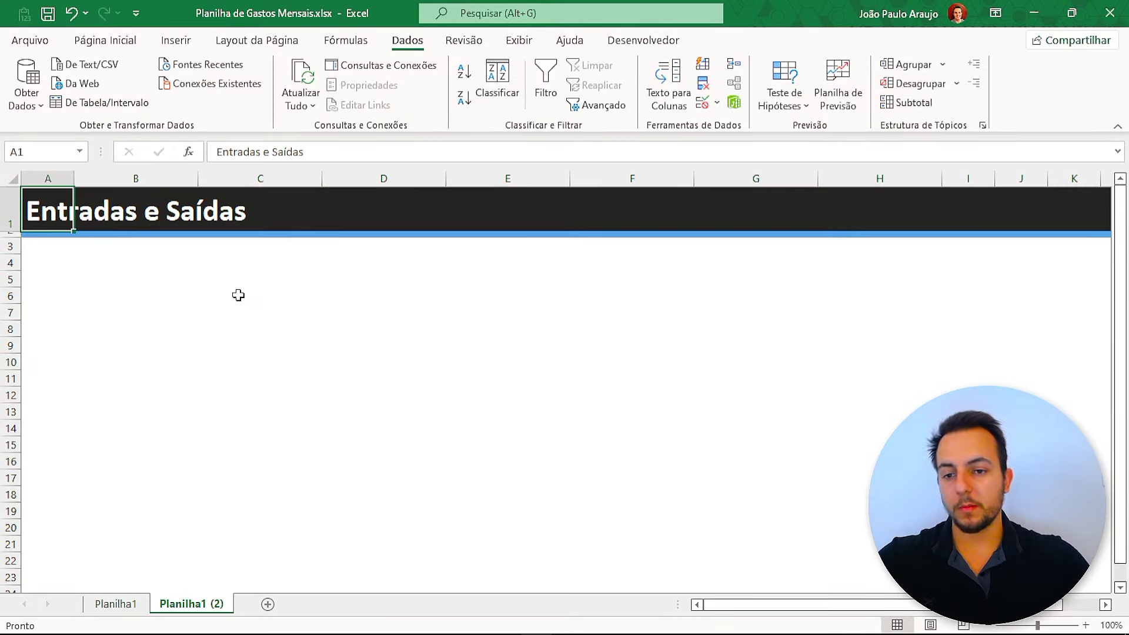
- Title the banner Resumo and rename the Planilha1 (2) sheet to Resumo
{"action": "type", "text": "Resumo"}
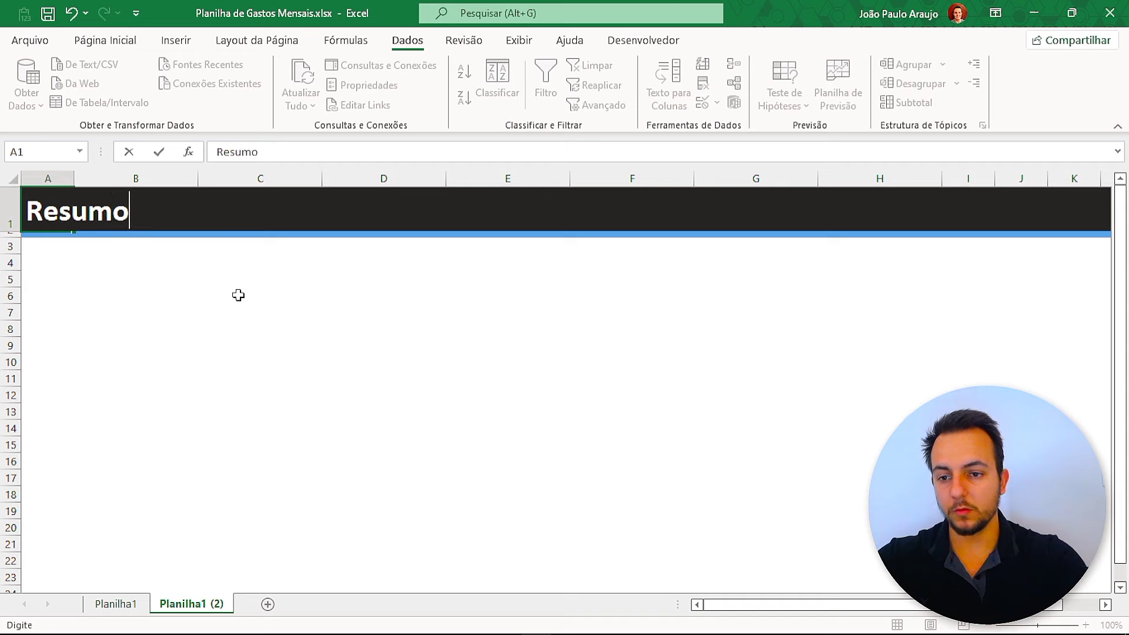
{"action": "key", "text": "Return"}
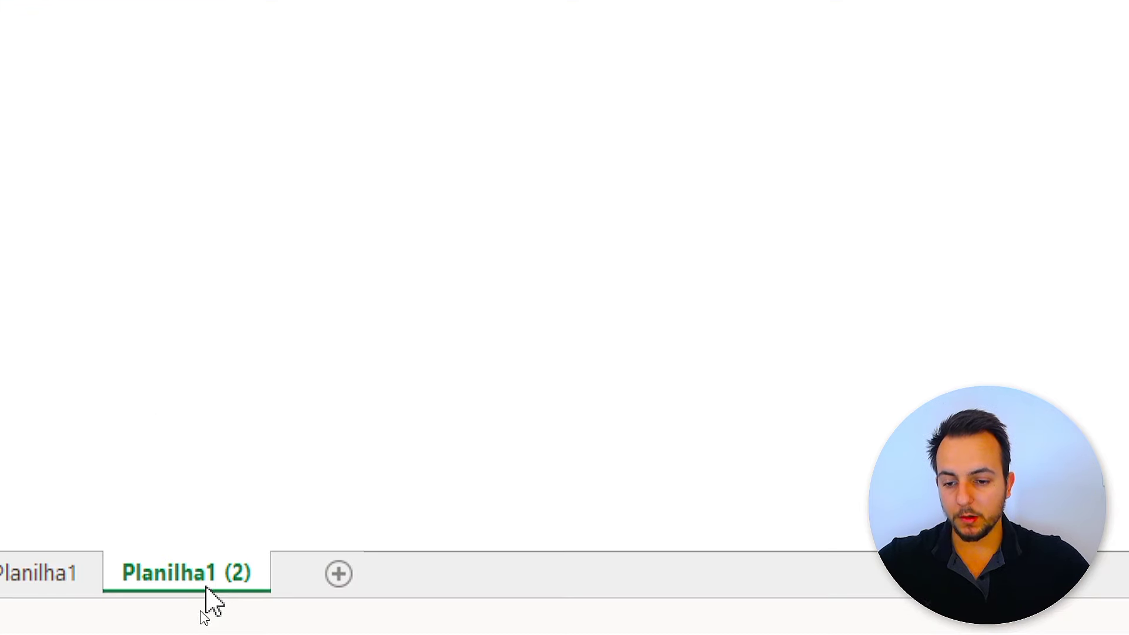
{"action": "double_click", "coordinate": [191, 603]}
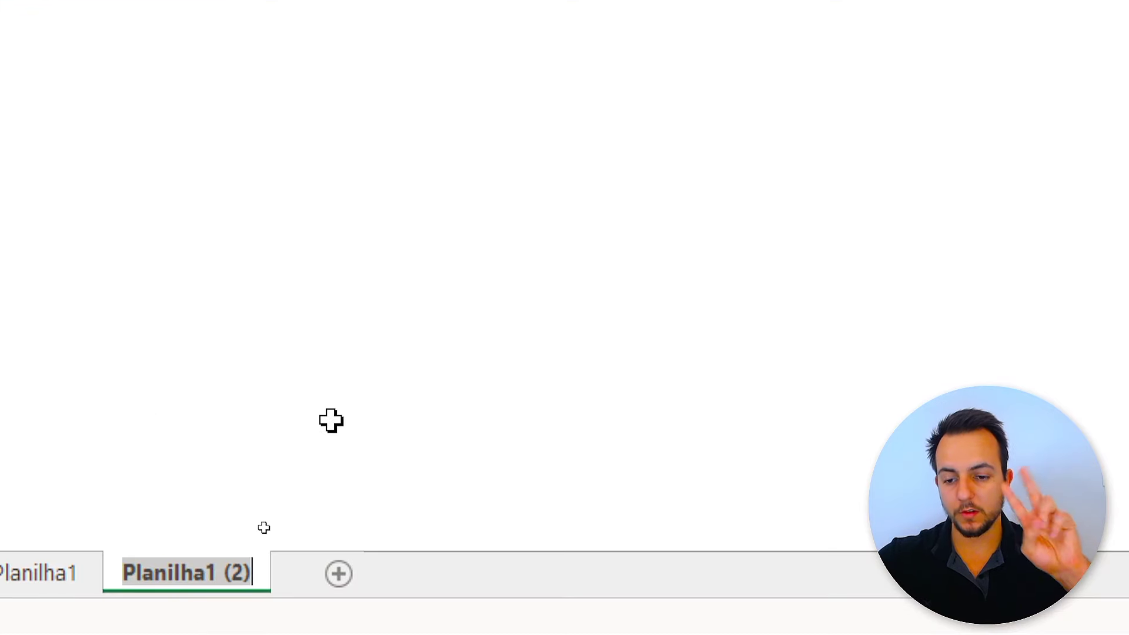
{"action": "type", "text": "Resumo"}
{"action": "key", "text": "Return"}
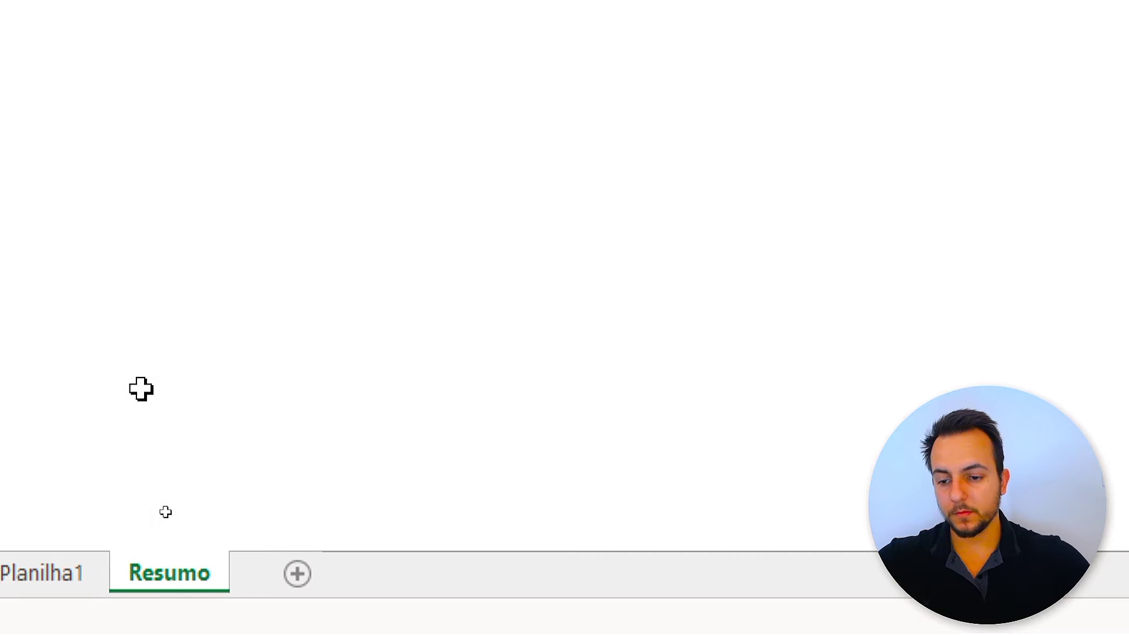
- Rename the Planilha1 sheet to 'Entradas e Saídas'
{"action": "double_click", "coordinate": [238, 585]}
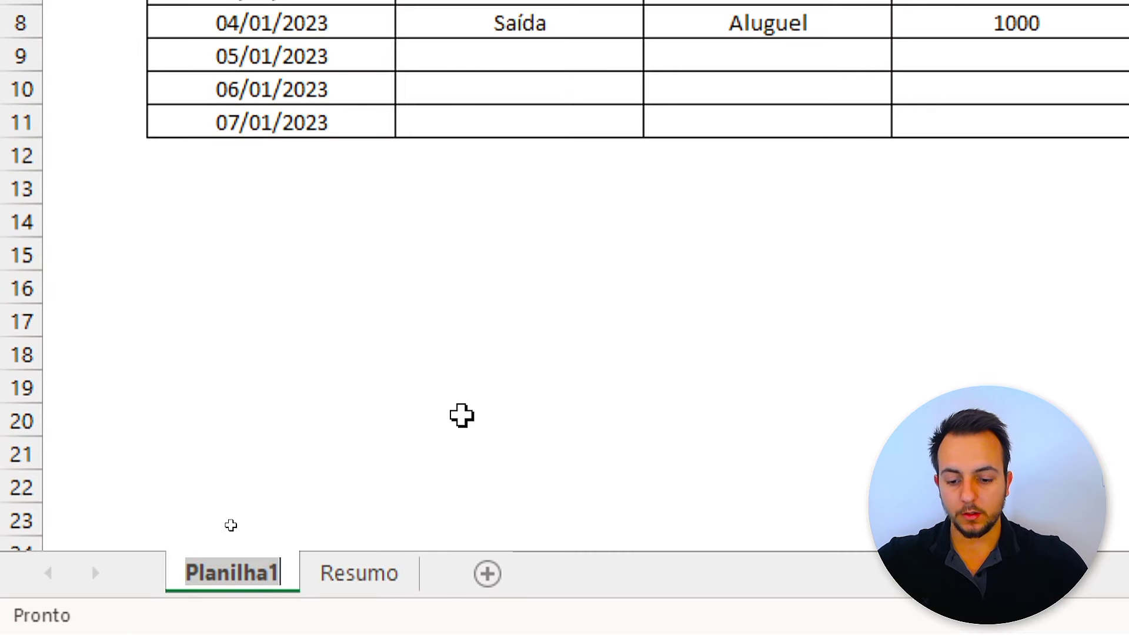
{"action": "type", "text": "Entradas e "}
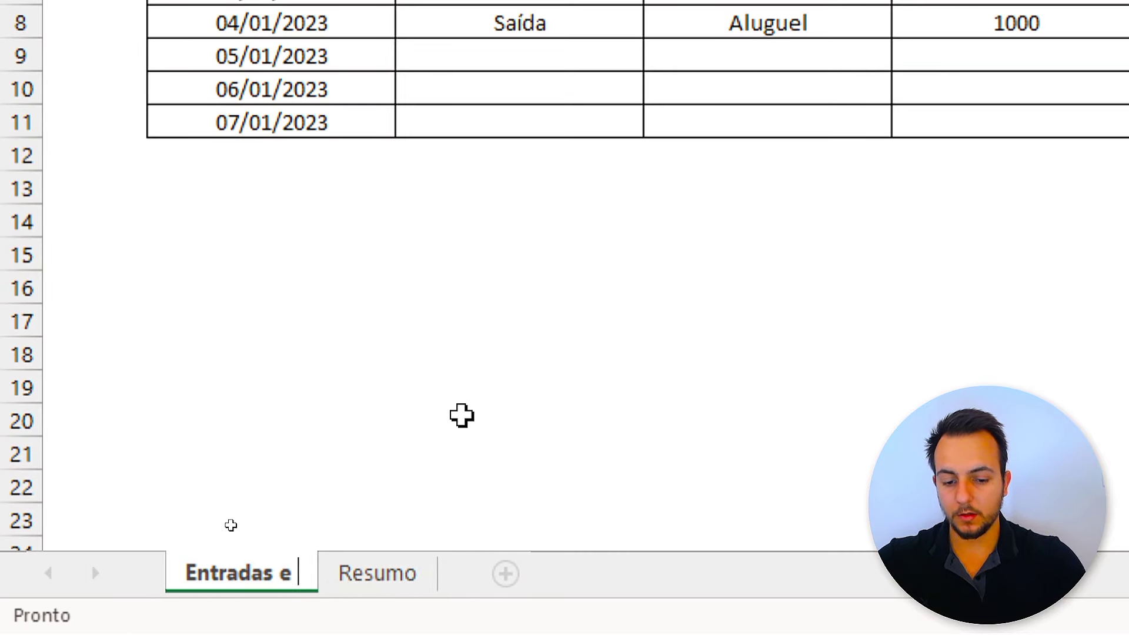
{"action": "type", "text": "Saídas"}
{"action": "key", "text": "Return"}
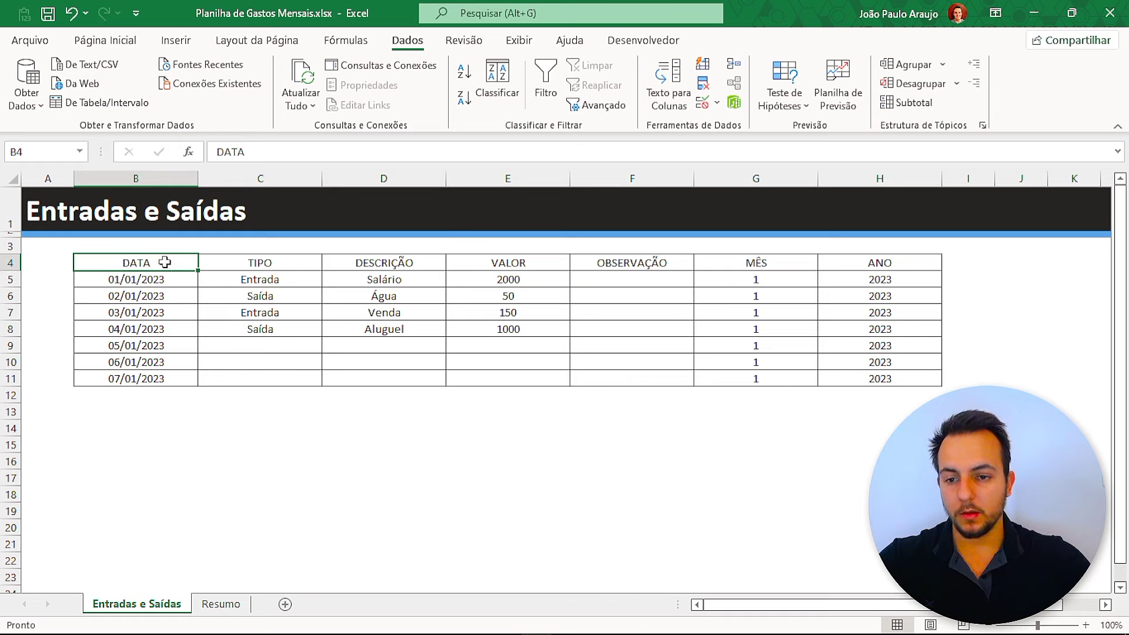
- Create a table from $B$4:$H$11 with 'Minha tabela tem cabeçalhos' checked
{"action": "left_click_drag", "start_coordinate": [164, 263], "coordinate": [876, 379]}
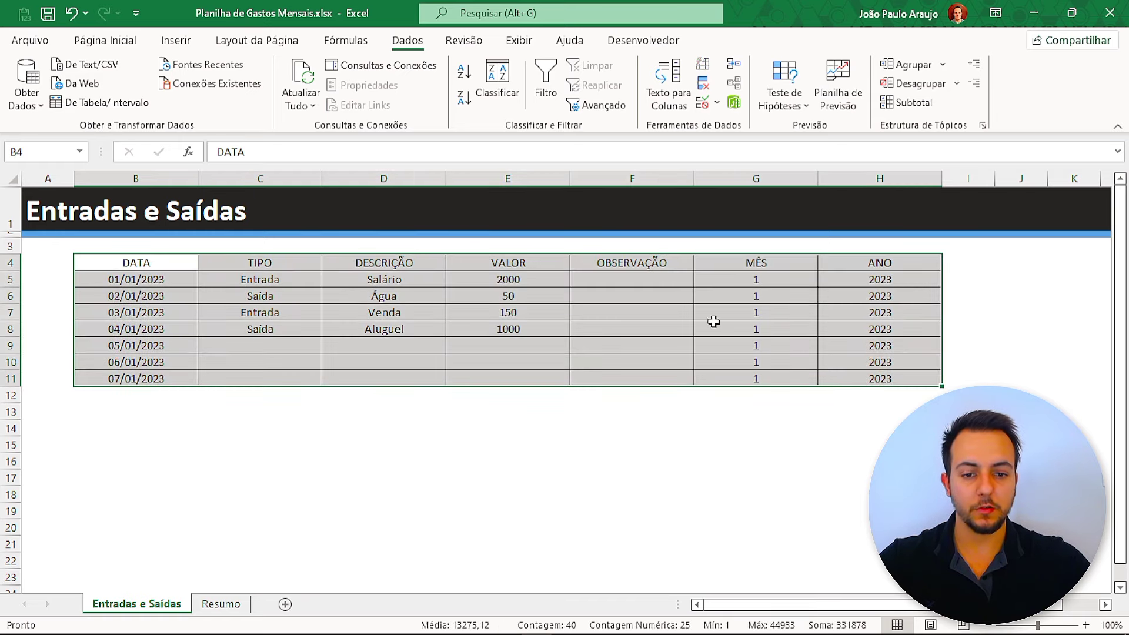
{"action": "left_click", "coordinate": [170, 40]}
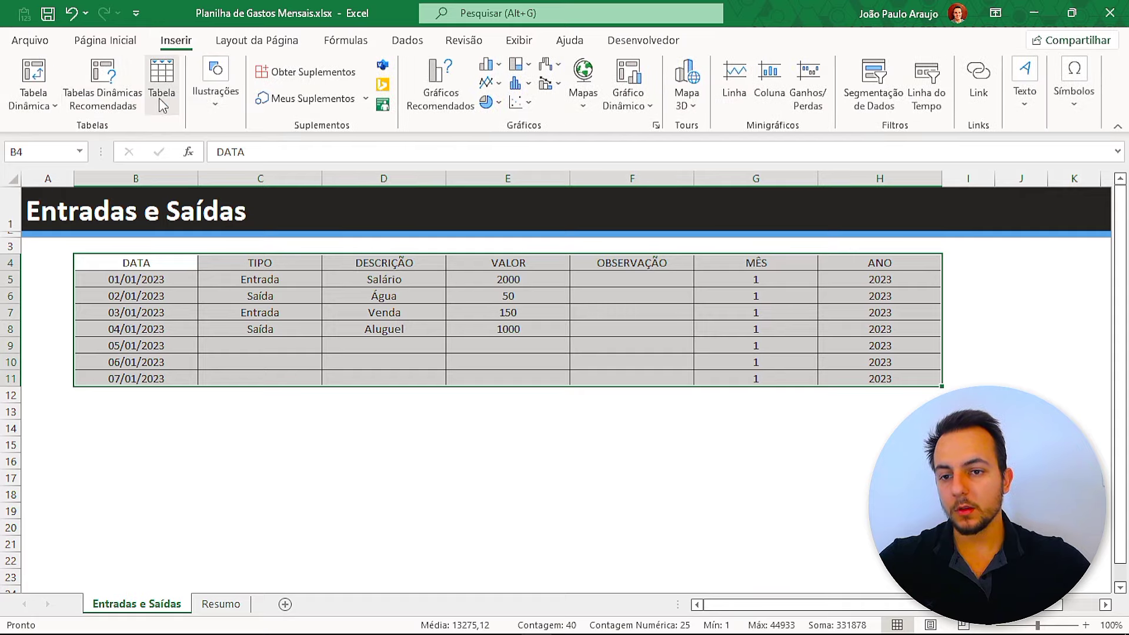
{"action": "left_click", "coordinate": [161, 82]}
{"action": "left_click_drag", "start_coordinate": [485, 218], "coordinate": [254, 425]}
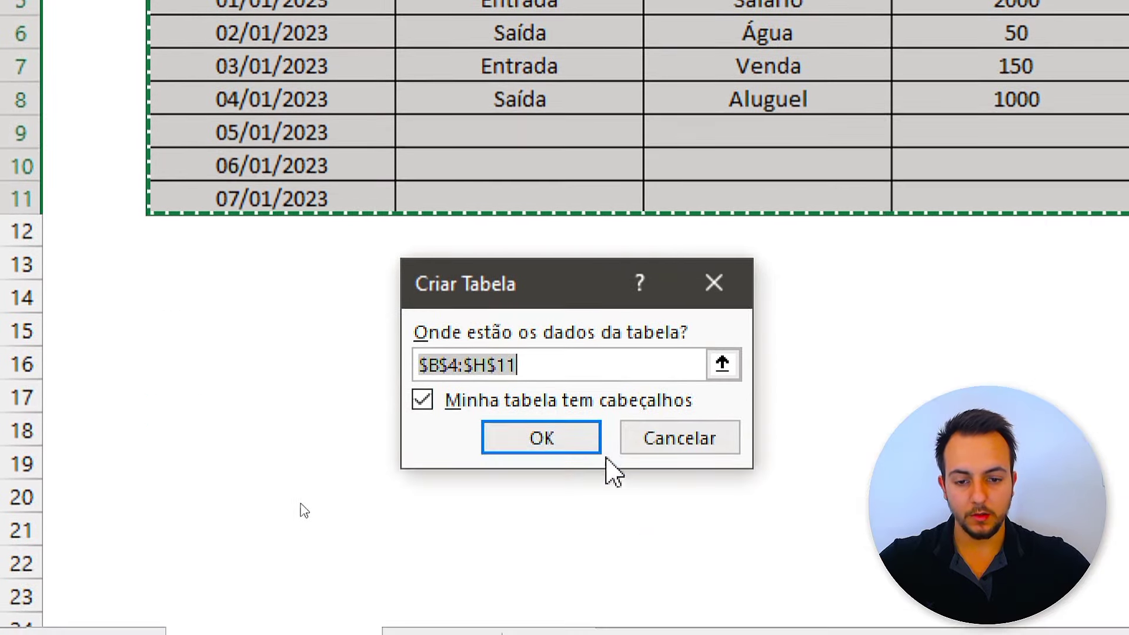
{"action": "left_click", "coordinate": [576, 435]}
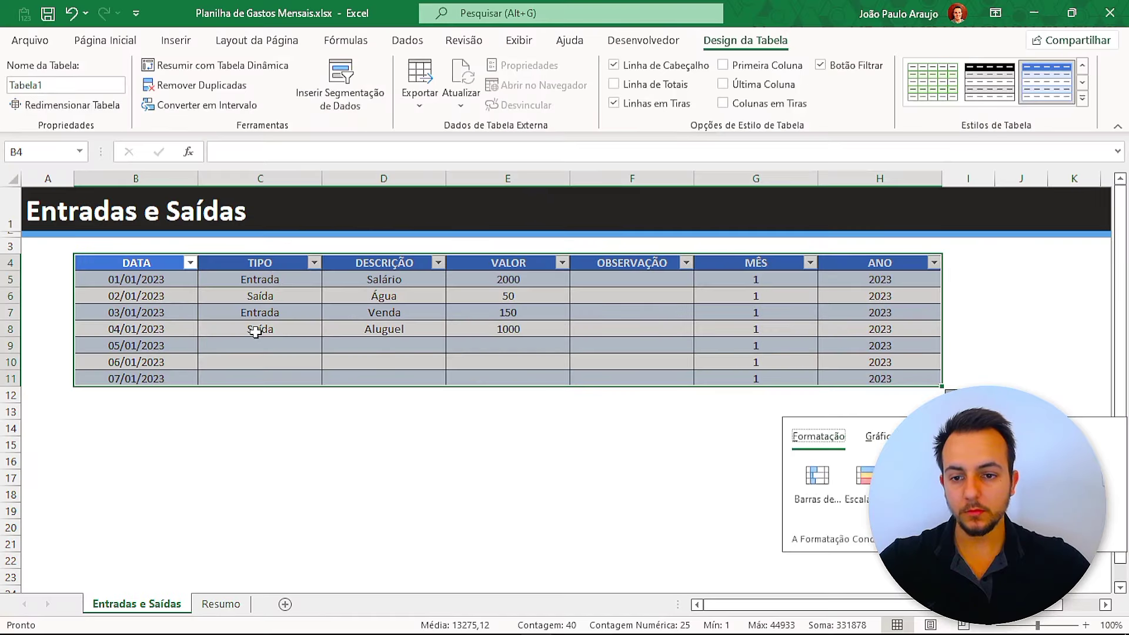
{"action": "left_click", "coordinate": [223, 331]}
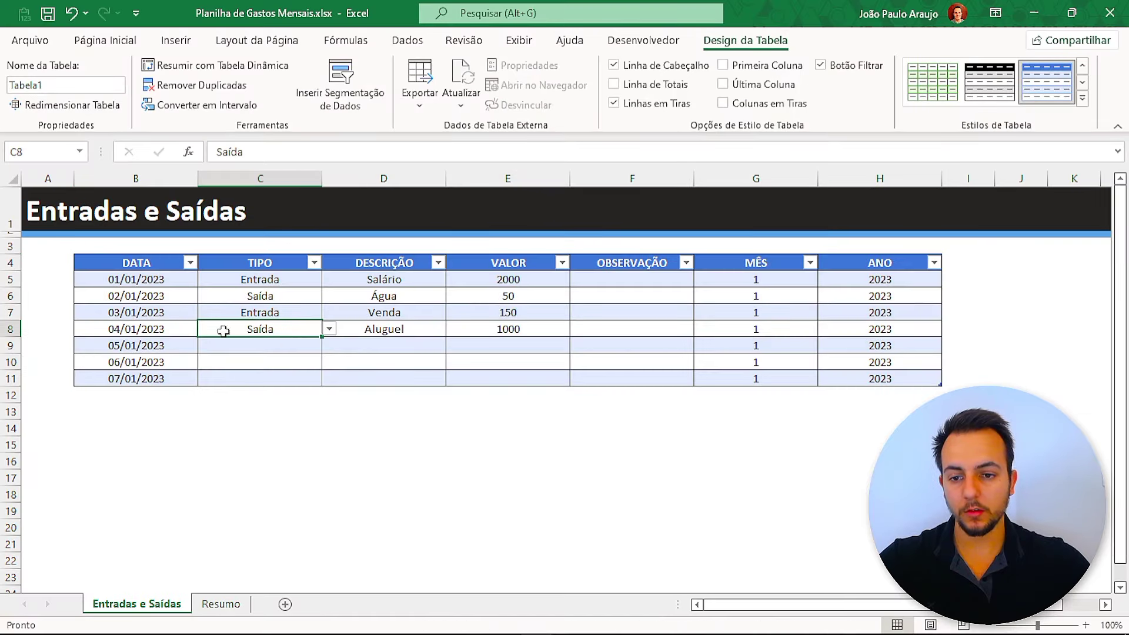
{"action": "left_click", "coordinate": [360, 365]}
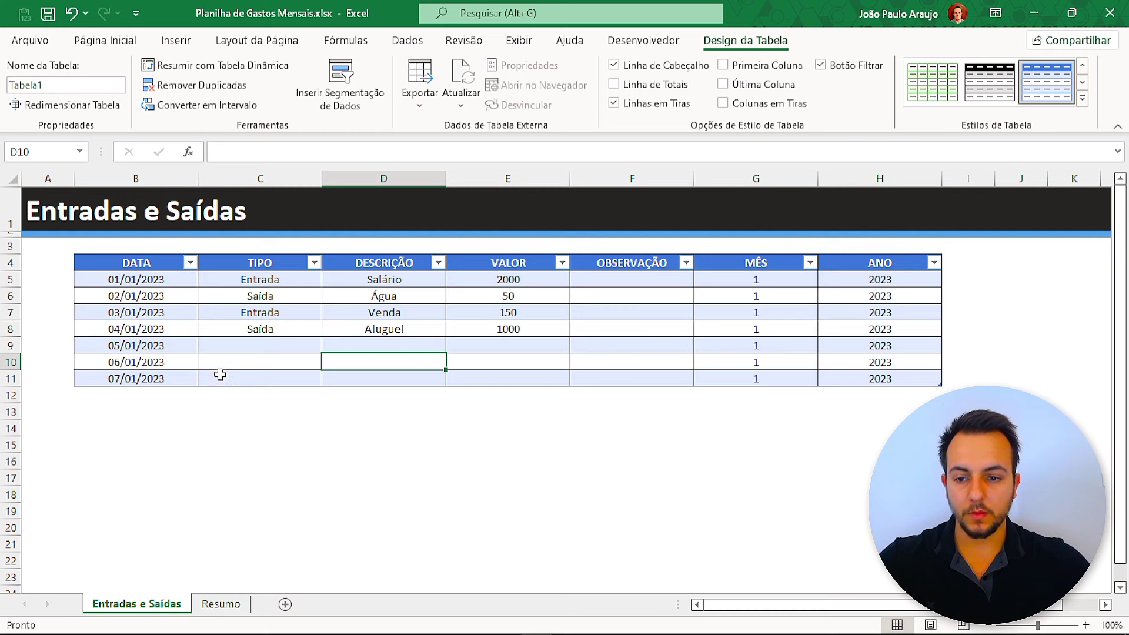
{"action": "left_click", "coordinate": [147, 397]}
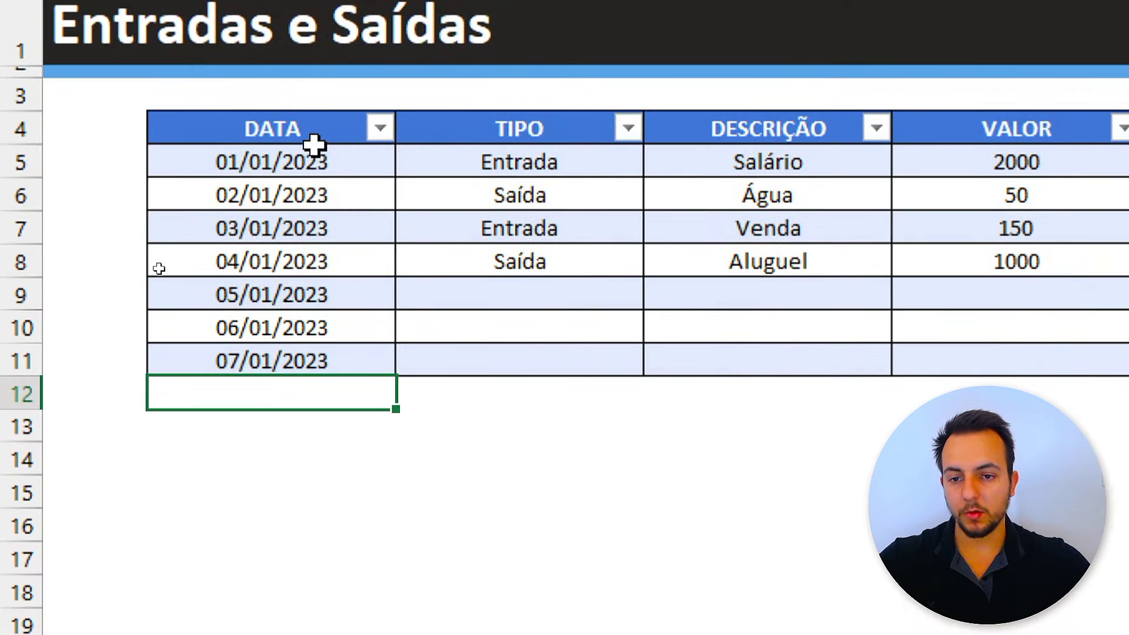
{"action": "mouse_move", "coordinate": [164, 279]}
{"action": "left_mouse_down"}
{"action": "mouse_move", "coordinate": [460, 389]}
{"action": "mouse_move", "coordinate": [594, 355]}
{"action": "left_mouse_up"}
{"action": "left_click", "coordinate": [7, 395]}
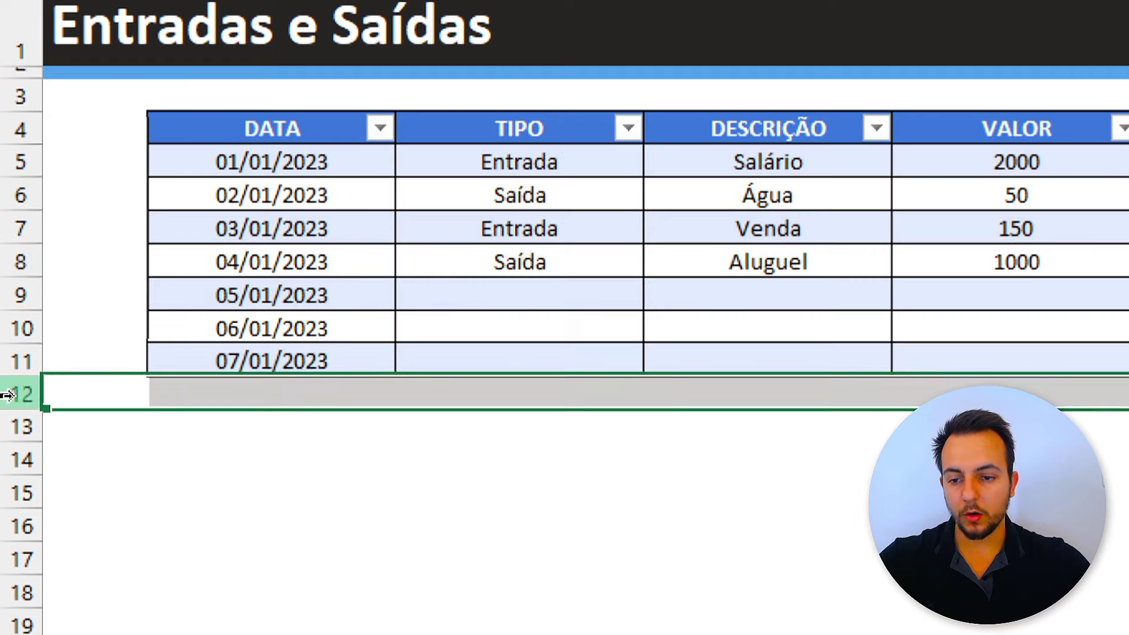
{"action": "left_click", "coordinate": [270, 400]}
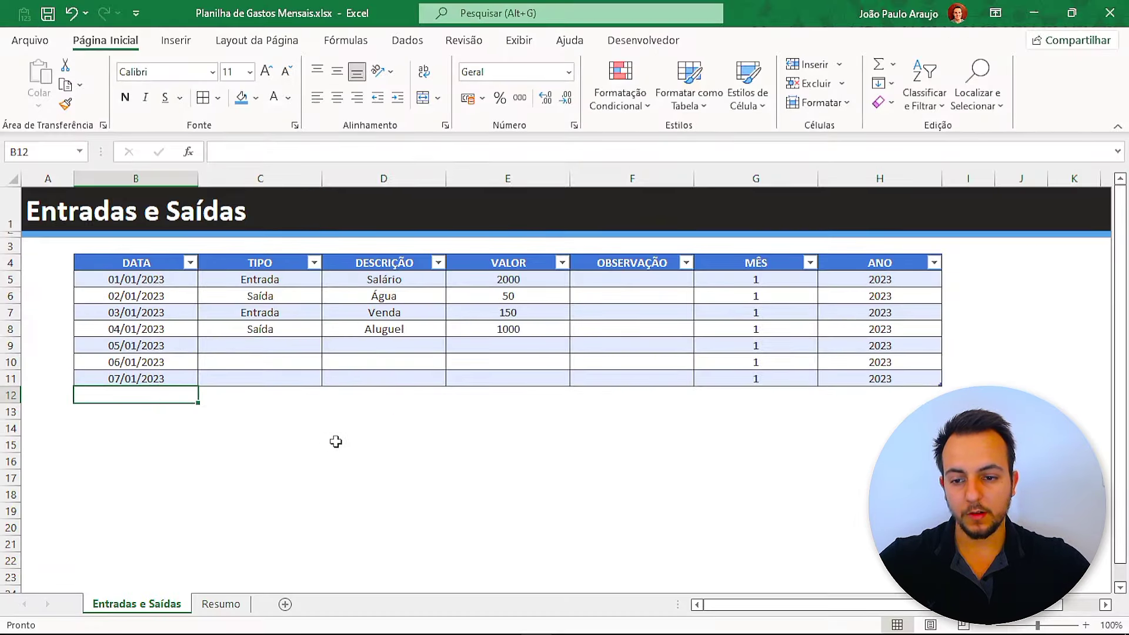
{"action": "type", "text": "08/01/2023"}
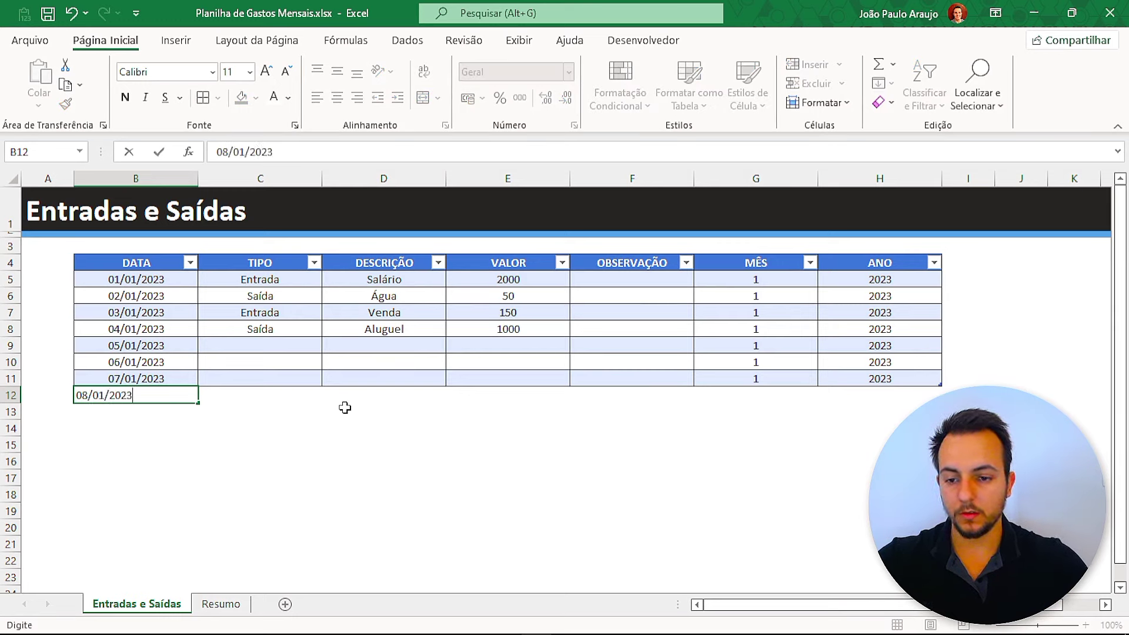
{"action": "key", "text": "Return"}
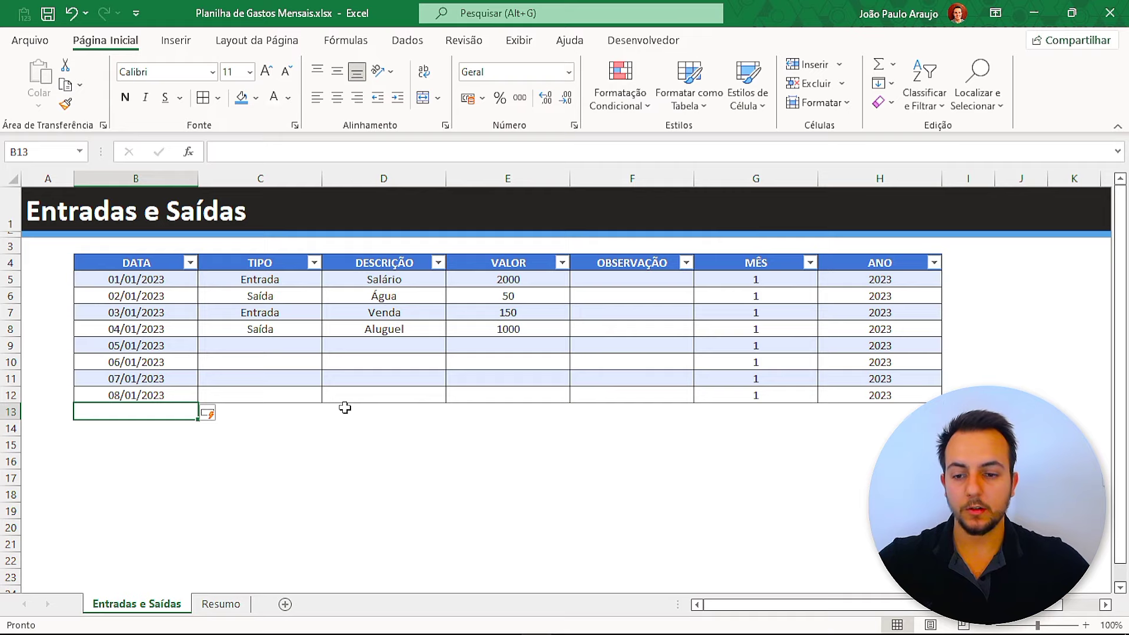
{"action": "left_click", "coordinate": [297, 433]}
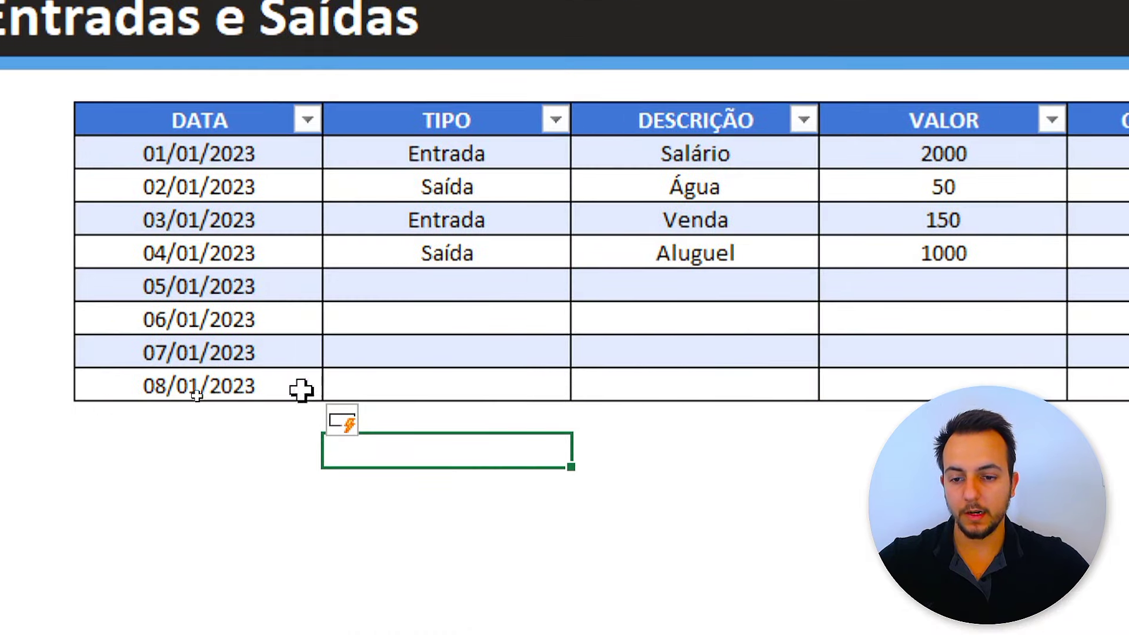
{"action": "left_click", "coordinate": [596, 387]}
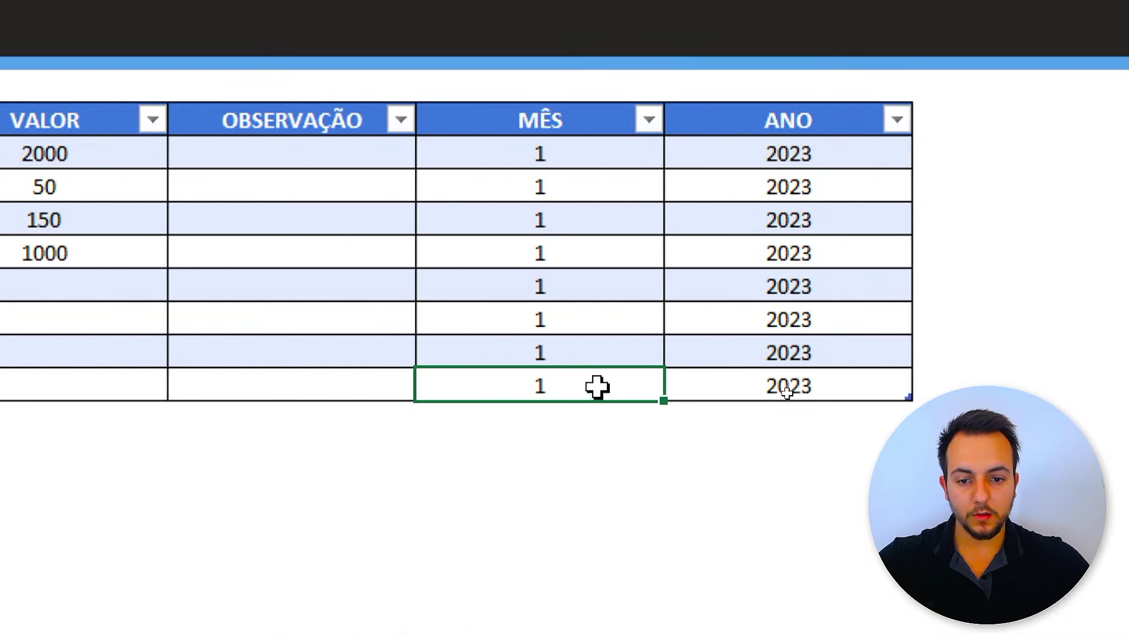
{"action": "double_click", "coordinate": [582, 383]}
{"action": "key", "text": "Escape"}
{"action": "double_click", "coordinate": [873, 392]}
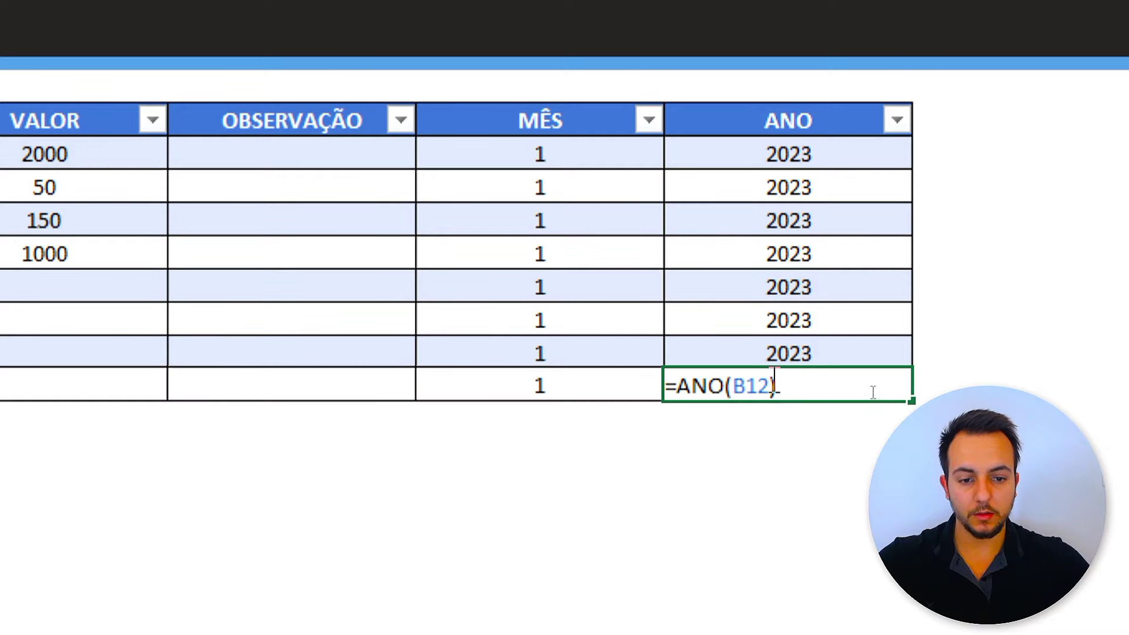
{"action": "key", "text": "Escape"}
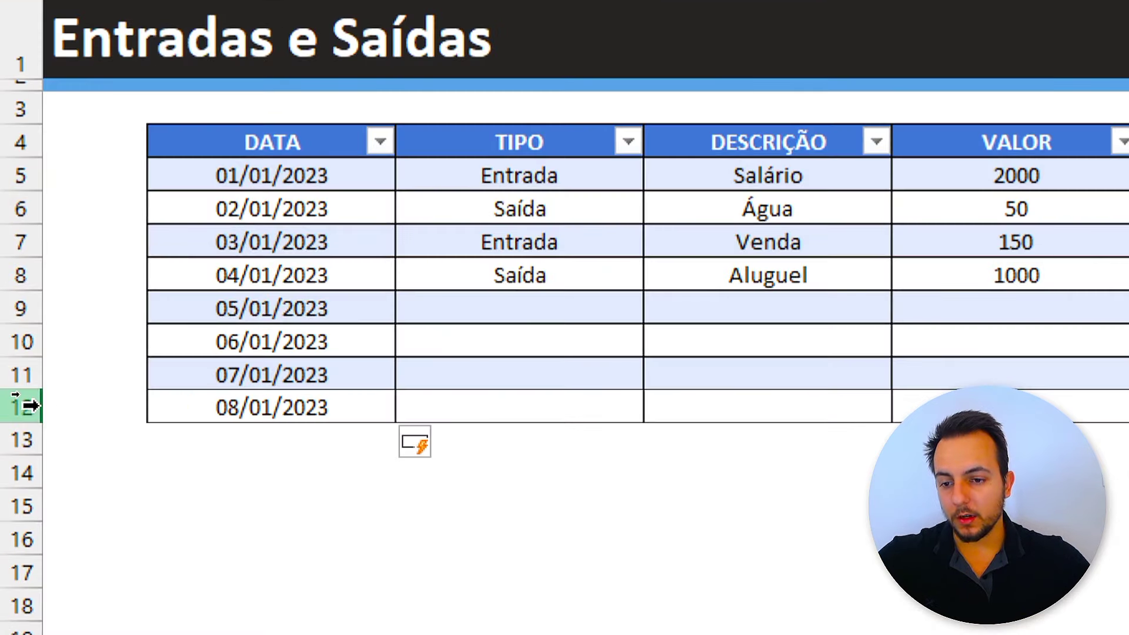
{"action": "left_click", "coordinate": [14, 395]}
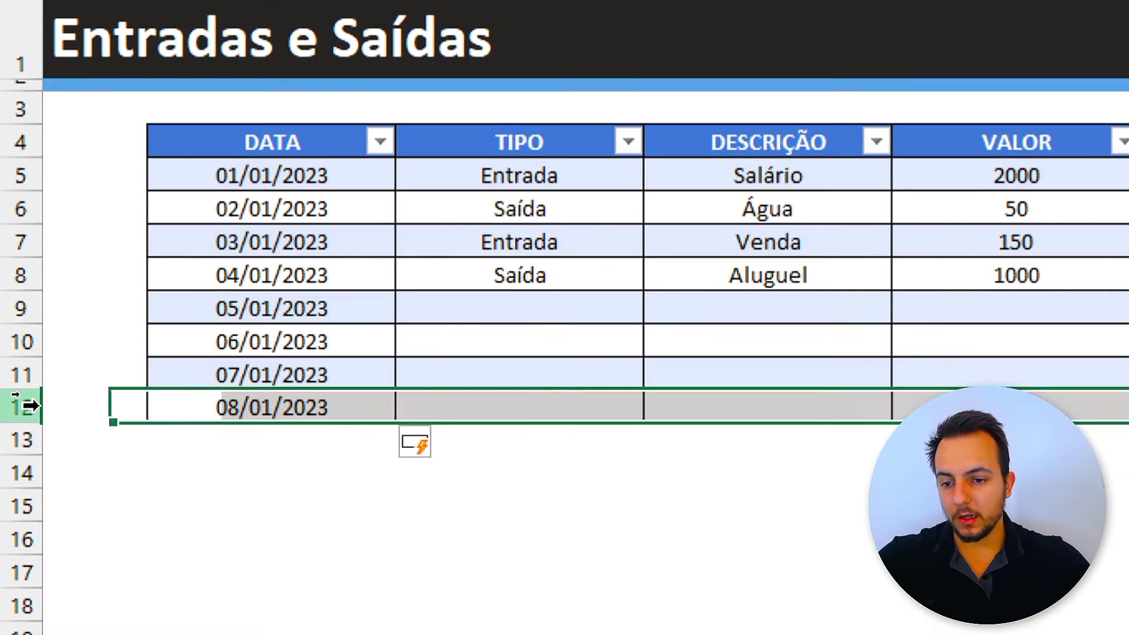
{"action": "right_click", "coordinate": [29, 405]}
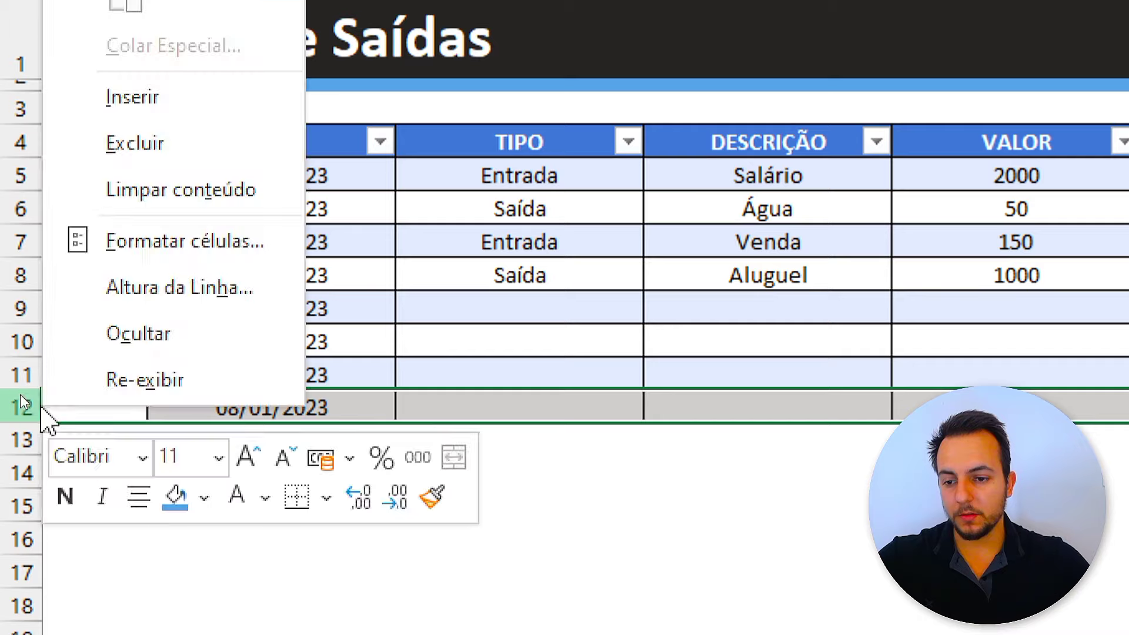
{"action": "left_click", "coordinate": [197, 151]}
{"action": "left_click", "coordinate": [320, 467]}
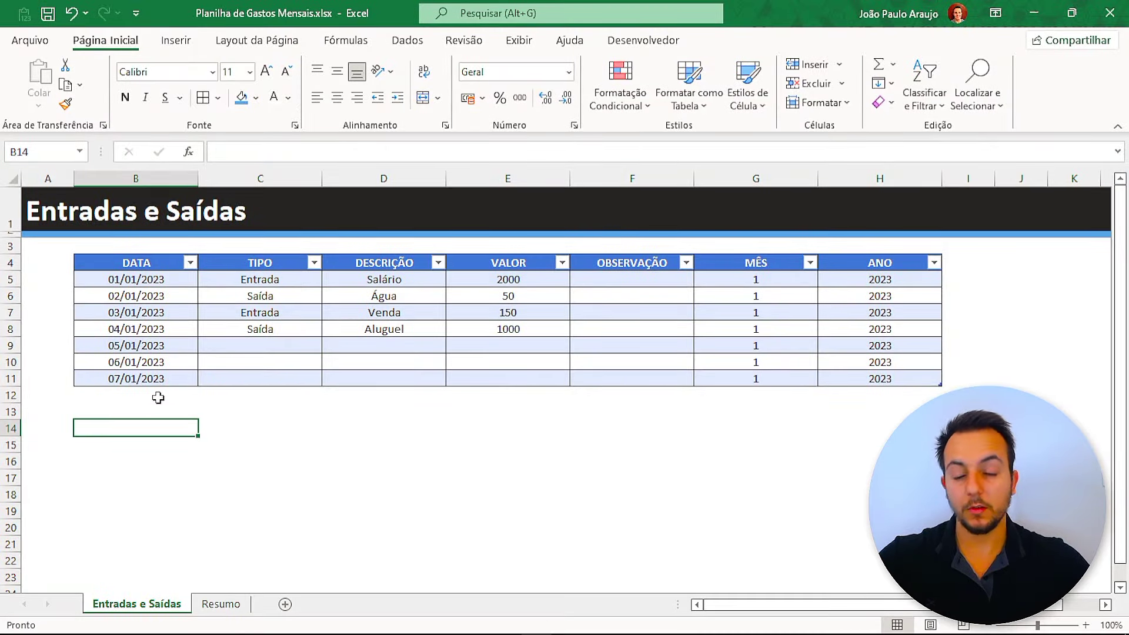
- Apply a grey Média table style with banded rows to Tabela1
{"action": "left_click", "coordinate": [164, 316]}
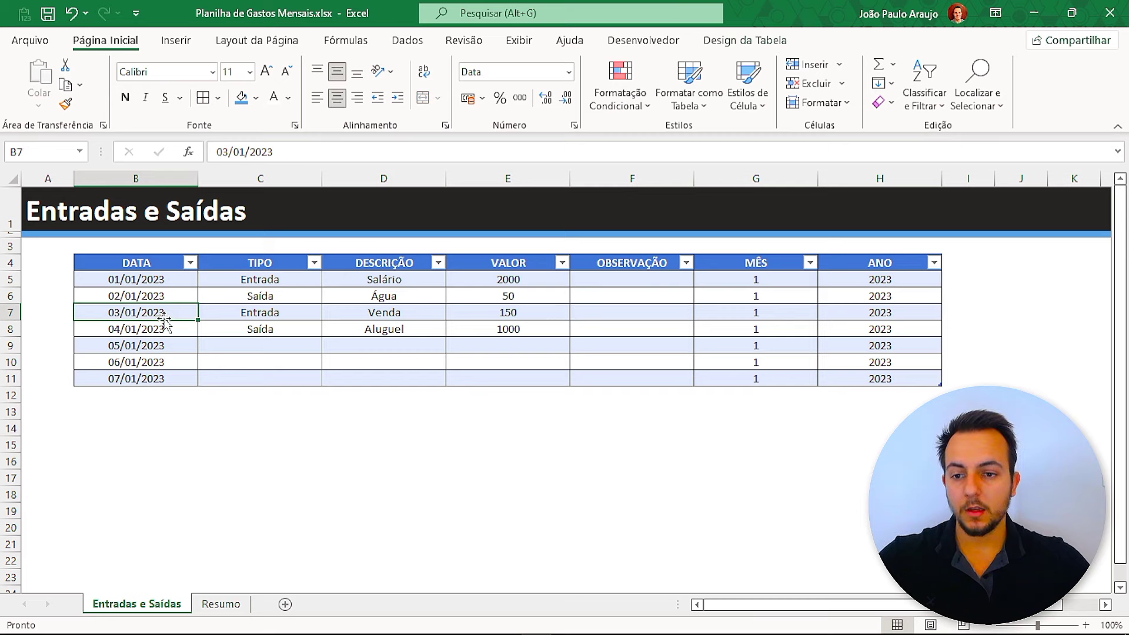
{"action": "left_click", "coordinate": [763, 42]}
{"action": "left_click", "coordinate": [1082, 98]}
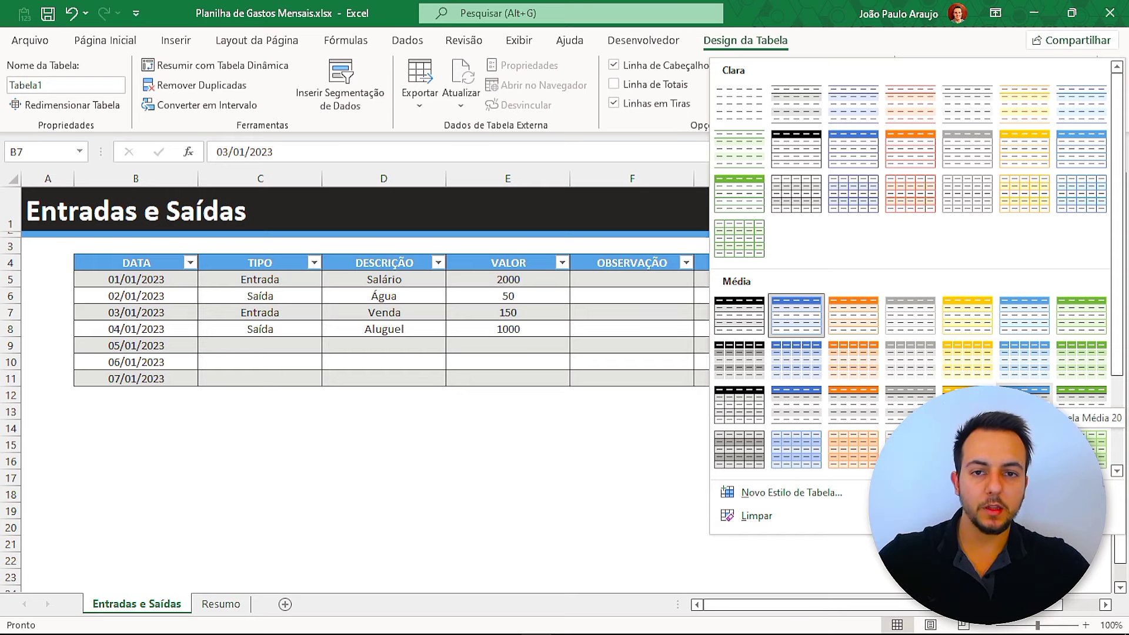
{"action": "left_click", "coordinate": [608, 370]}
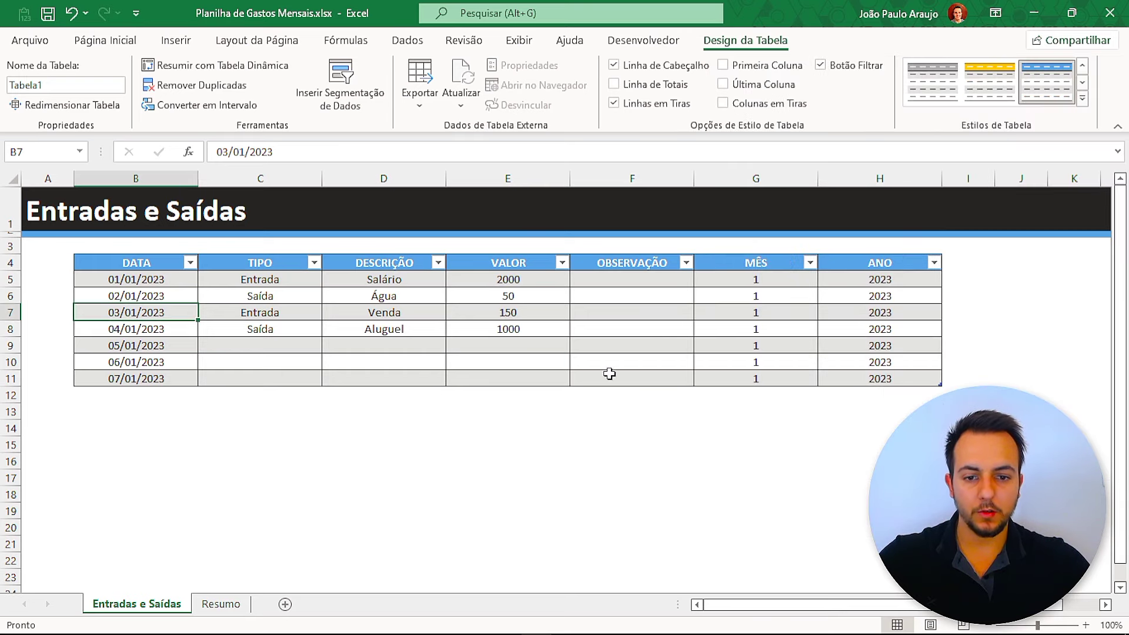
{"action": "left_click", "coordinate": [608, 366]}
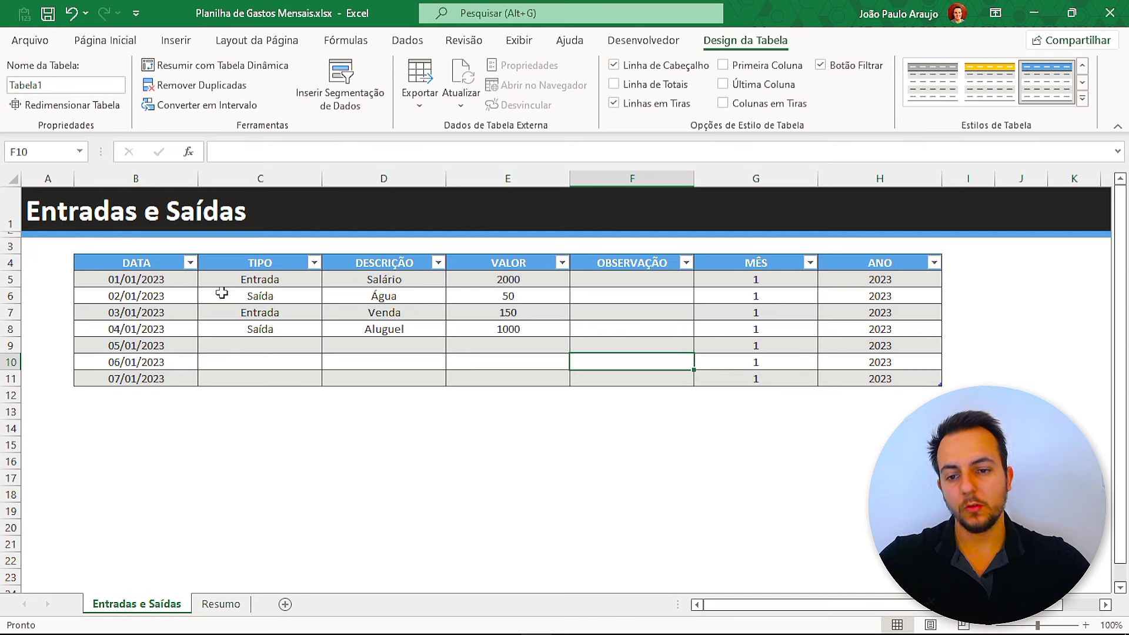
- Toggle the Banded Rows and Last Column options, leaving banded rows on and last column off
{"action": "left_click", "coordinate": [638, 106]}
{"action": "left_click", "coordinate": [637, 106]}
{"action": "left_click", "coordinate": [637, 105]}
{"action": "left_click", "coordinate": [638, 105]}
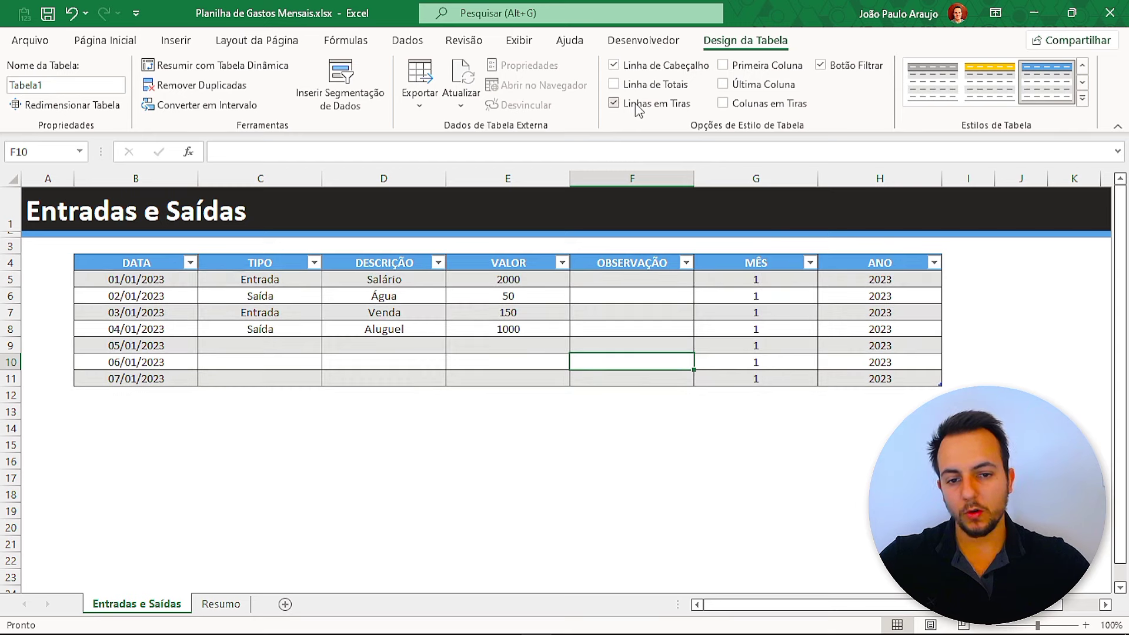
{"action": "left_click", "coordinate": [637, 107]}
{"action": "left_click", "coordinate": [637, 107]}
{"action": "left_click", "coordinate": [637, 107]}
{"action": "left_click", "coordinate": [637, 107]}
{"action": "left_click", "coordinate": [637, 107]}
{"action": "left_click", "coordinate": [636, 107]}
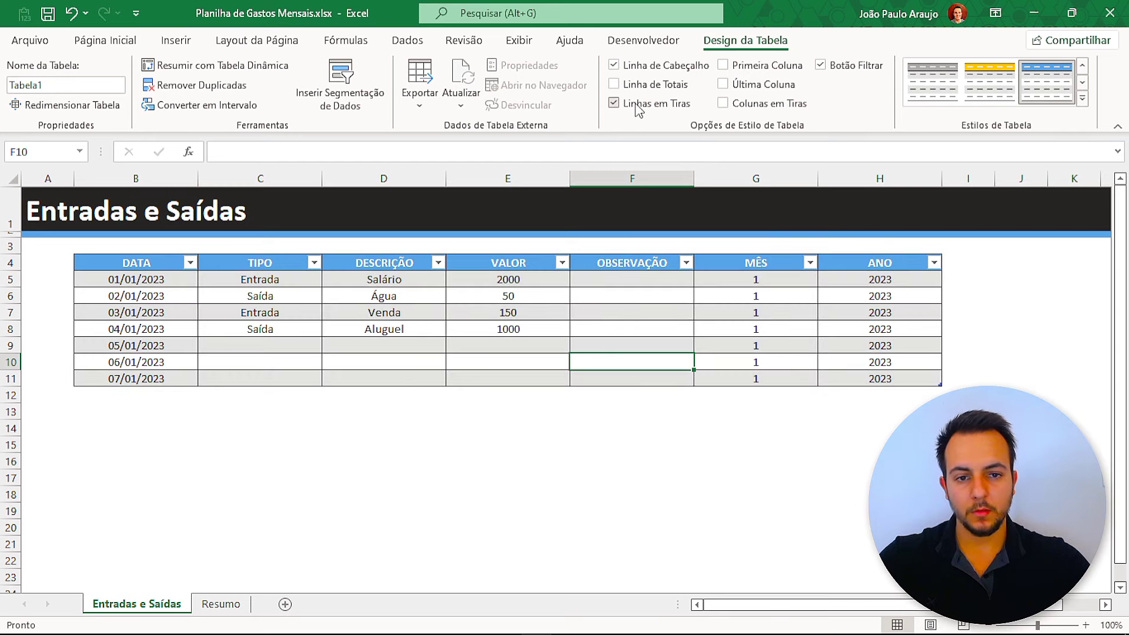
{"action": "left_click", "coordinate": [744, 87]}
{"action": "left_click", "coordinate": [744, 87]}
{"action": "left_click", "coordinate": [744, 87]}
{"action": "left_click", "coordinate": [744, 87]}
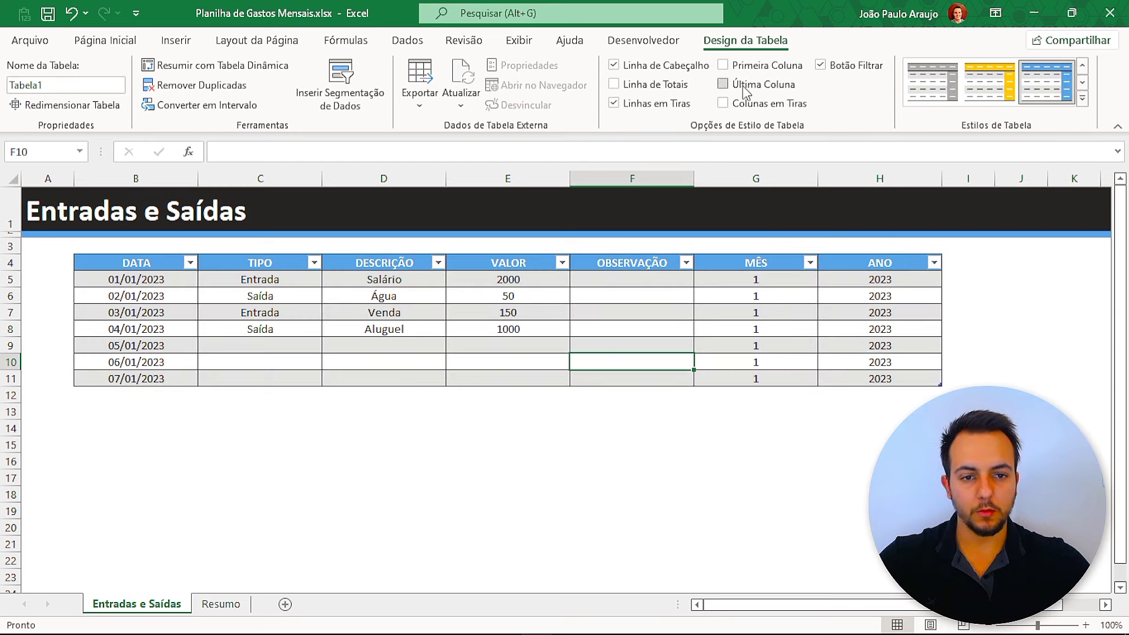
{"action": "left_click", "coordinate": [744, 87]}
{"action": "left_click", "coordinate": [744, 87]}
- Try Banded Columns, First Column and Filter Button, ending with filter arrows on
{"action": "left_click", "coordinate": [746, 107]}
{"action": "left_click", "coordinate": [746, 107]}
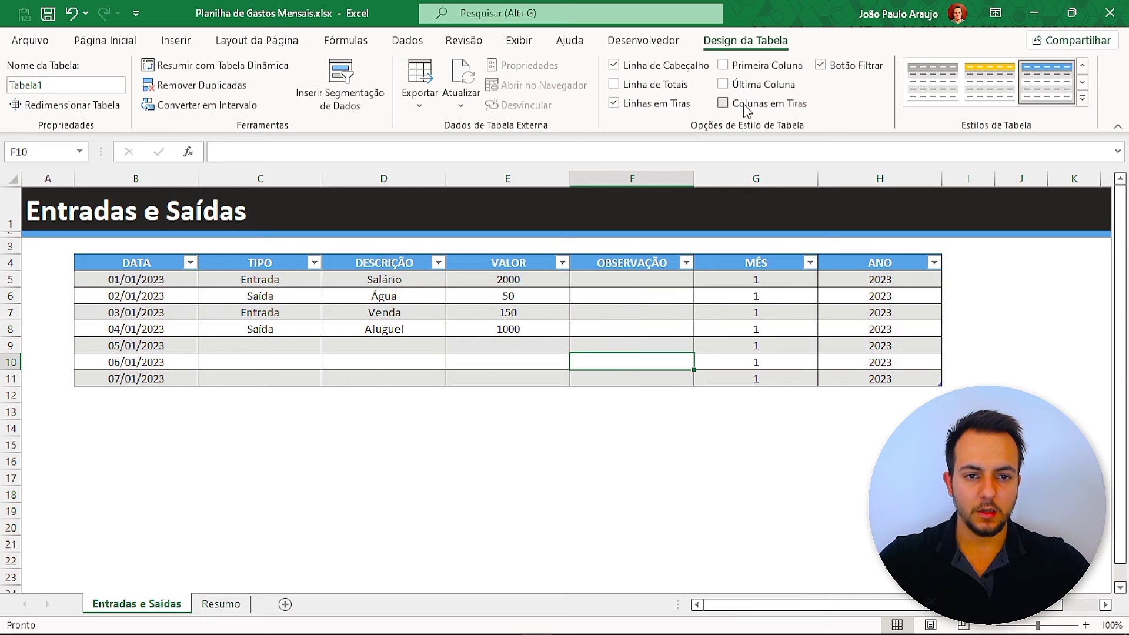
{"action": "left_click", "coordinate": [761, 73]}
{"action": "left_click", "coordinate": [761, 73]}
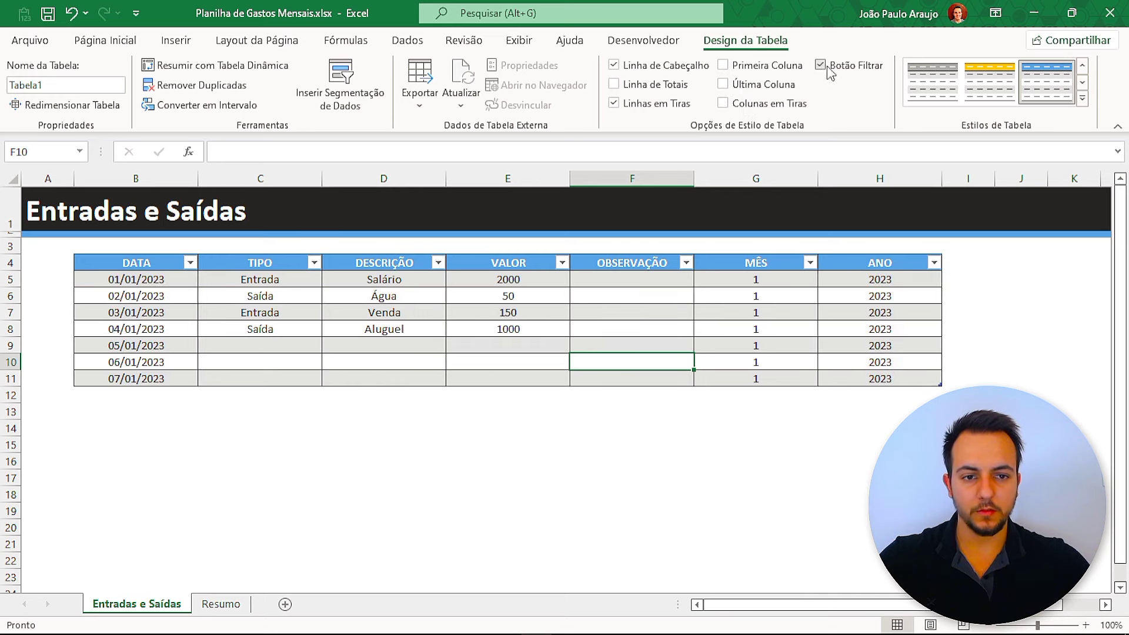
{"action": "left_click", "coordinate": [832, 70]}
{"action": "left_click", "coordinate": [832, 69]}
{"action": "left_click", "coordinate": [832, 70]}
{"action": "left_click", "coordinate": [833, 72]}
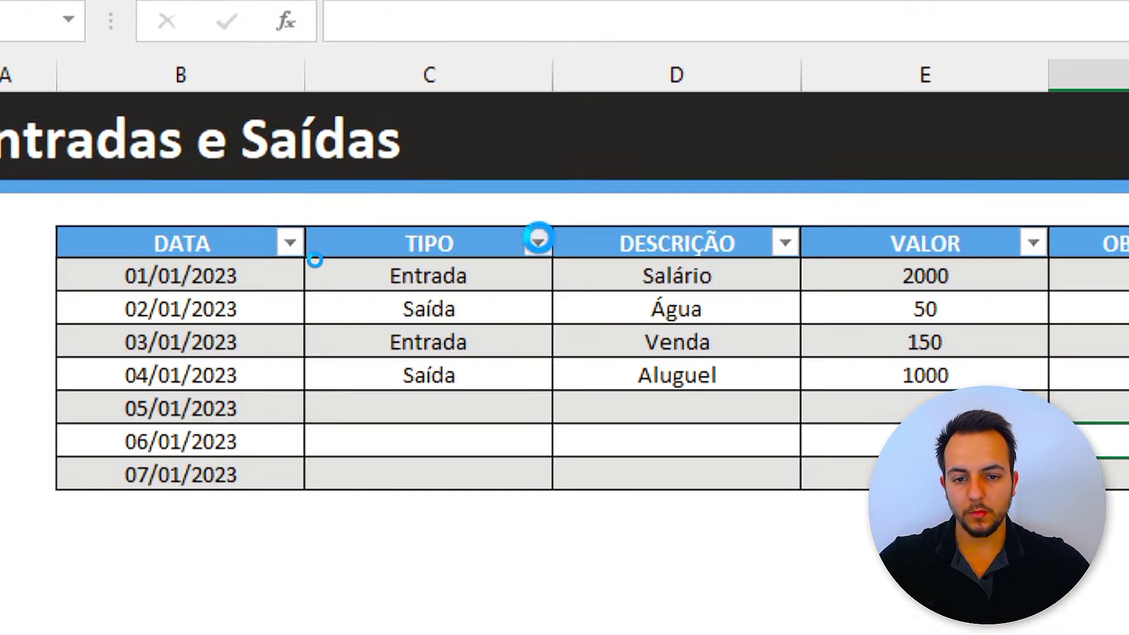
- Filter the TIPO column to show only Entrada rows
{"action": "left_click", "coordinate": [313, 262]}
{"action": "left_click", "coordinate": [242, 419]}
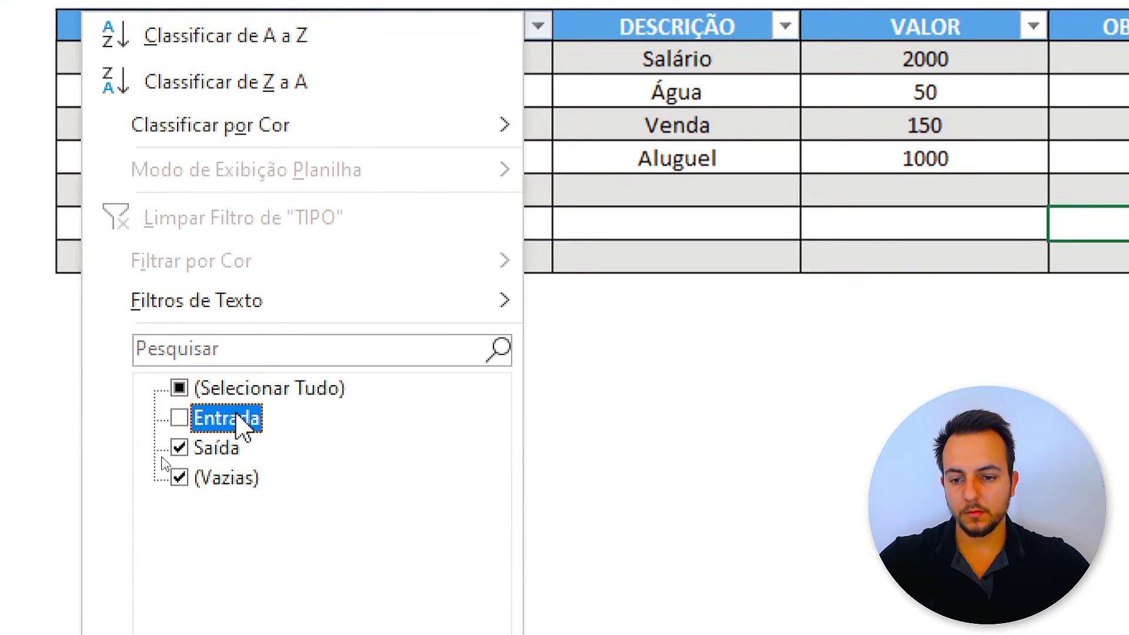
{"action": "left_click", "coordinate": [215, 449]}
{"action": "left_click", "coordinate": [258, 389]}
{"action": "left_click", "coordinate": [258, 389]}
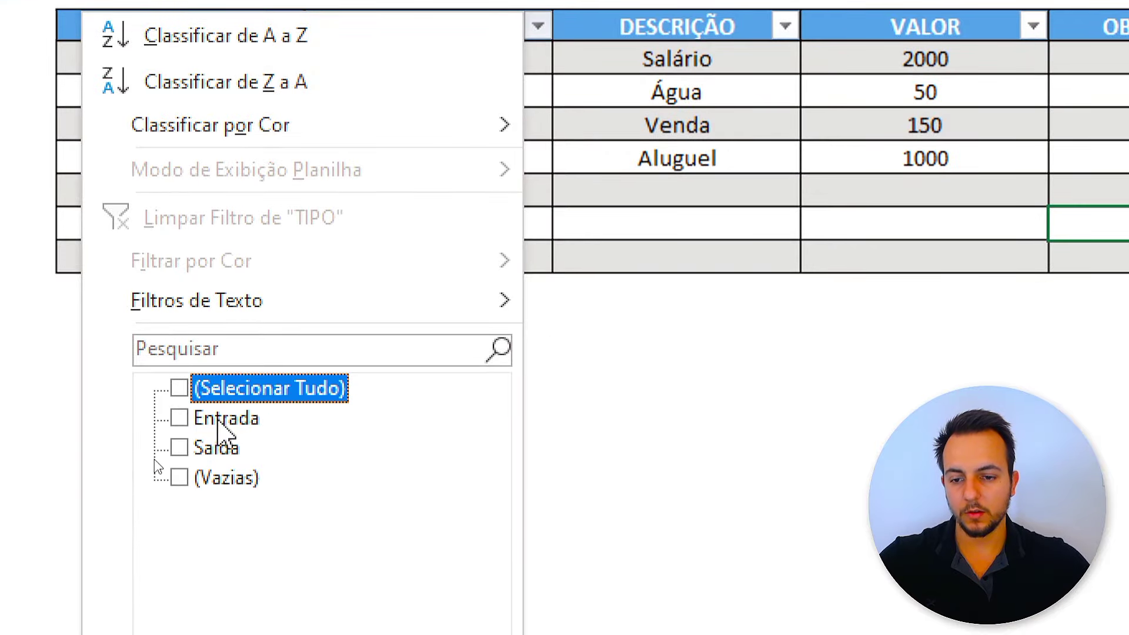
{"action": "left_click", "coordinate": [227, 418]}
{"action": "left_click", "coordinate": [308, 575]}
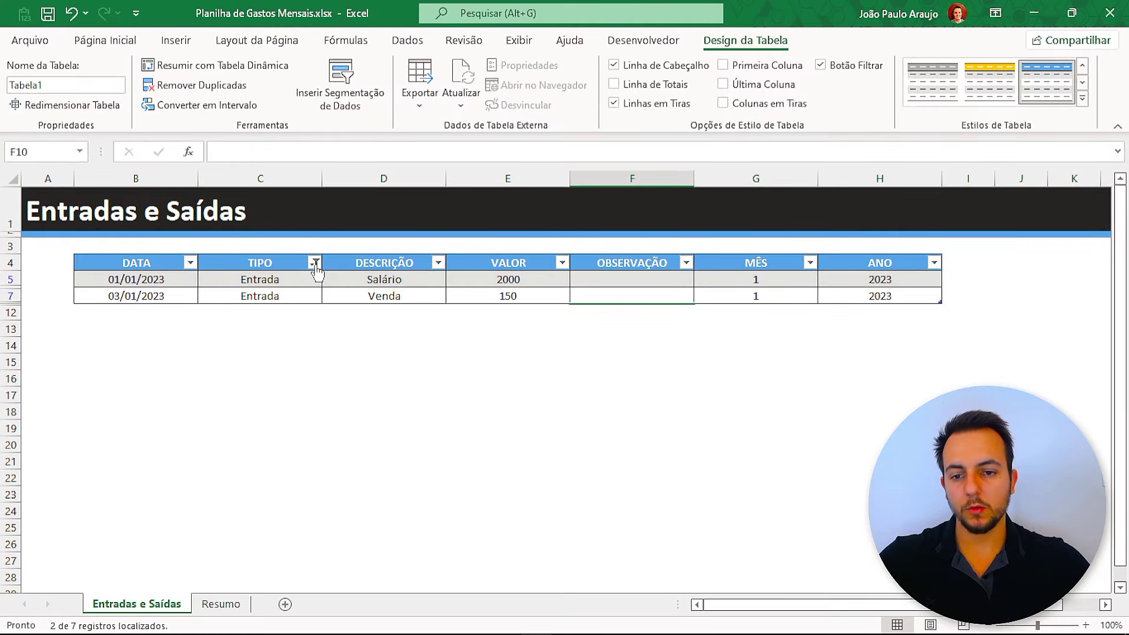
- Change the TIPO filter to show only Saída rows
{"action": "left_click", "coordinate": [315, 263]}
{"action": "left_click", "coordinate": [154, 473]}
{"action": "left_click", "coordinate": [157, 458]}
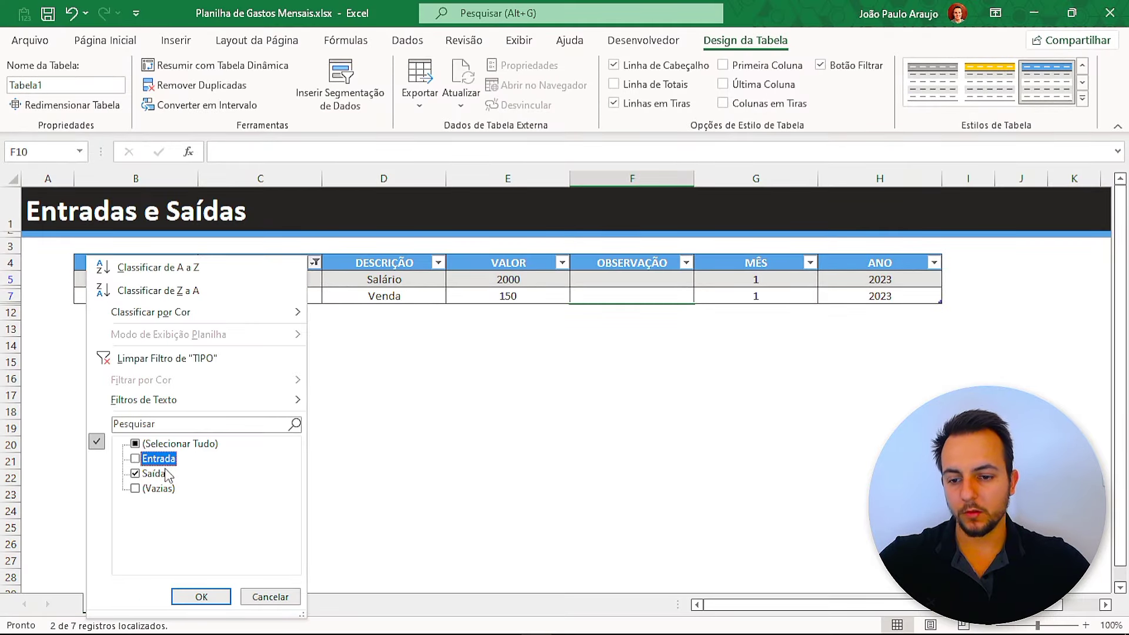
{"action": "left_click", "coordinate": [201, 596]}
- Reselect all TIPO values so all seven rows show again
{"action": "left_click", "coordinate": [315, 263]}
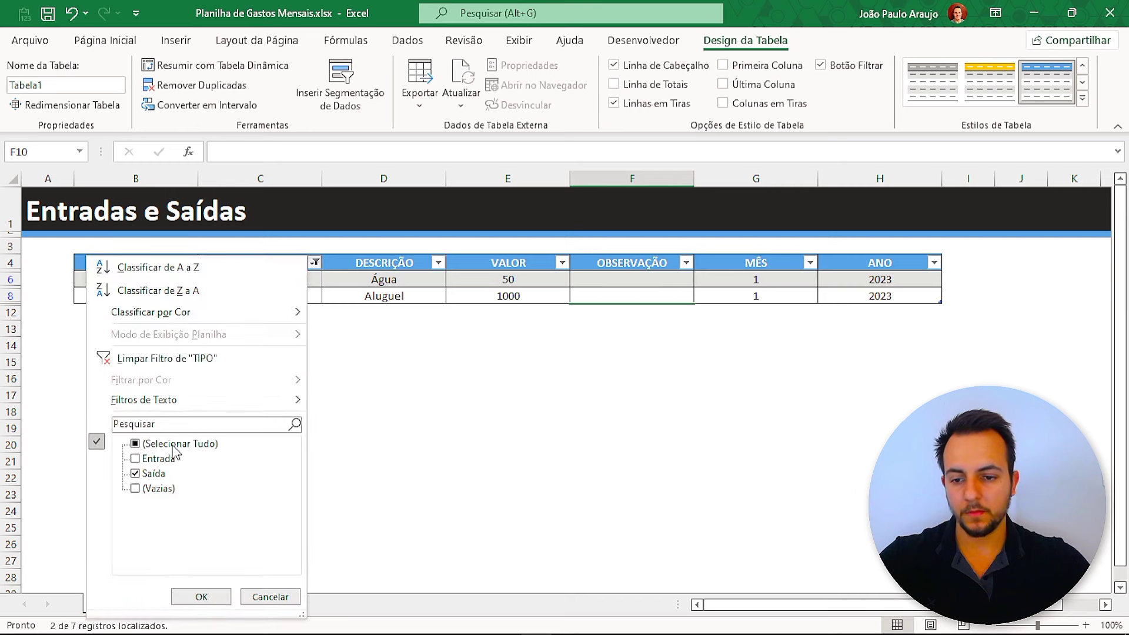
{"action": "left_click", "coordinate": [154, 443]}
{"action": "left_click", "coordinate": [201, 597]}
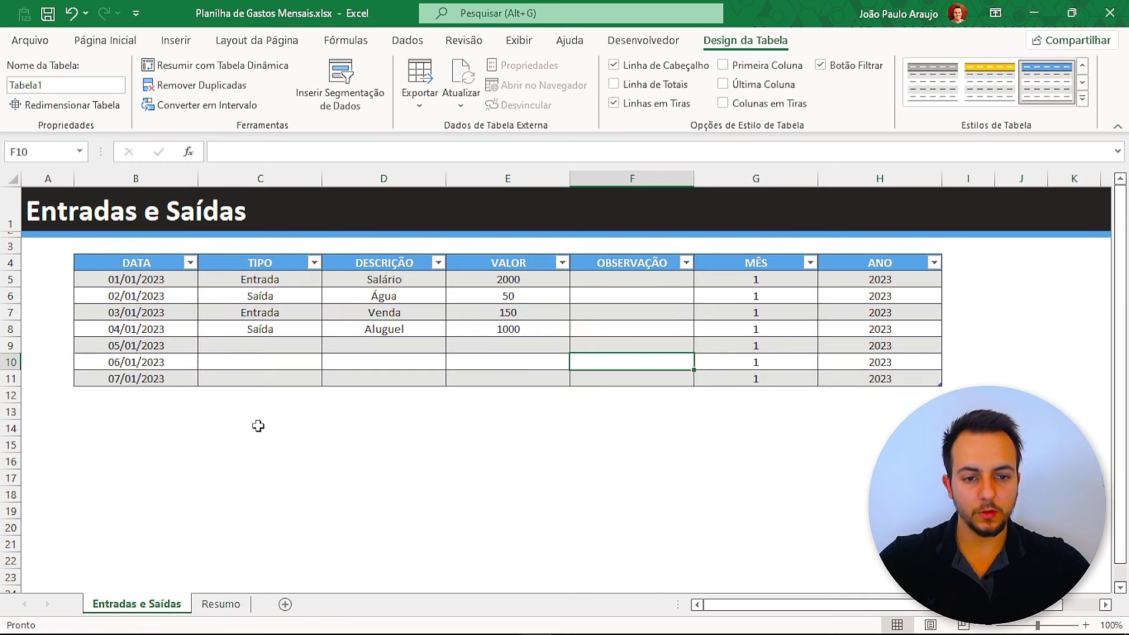
- Format the VALOR amounts E5:E11 as Contábil R$ currency, e.g. R$ 2.000,00
{"action": "left_click_drag", "start_coordinate": [508, 275], "coordinate": [501, 374]}
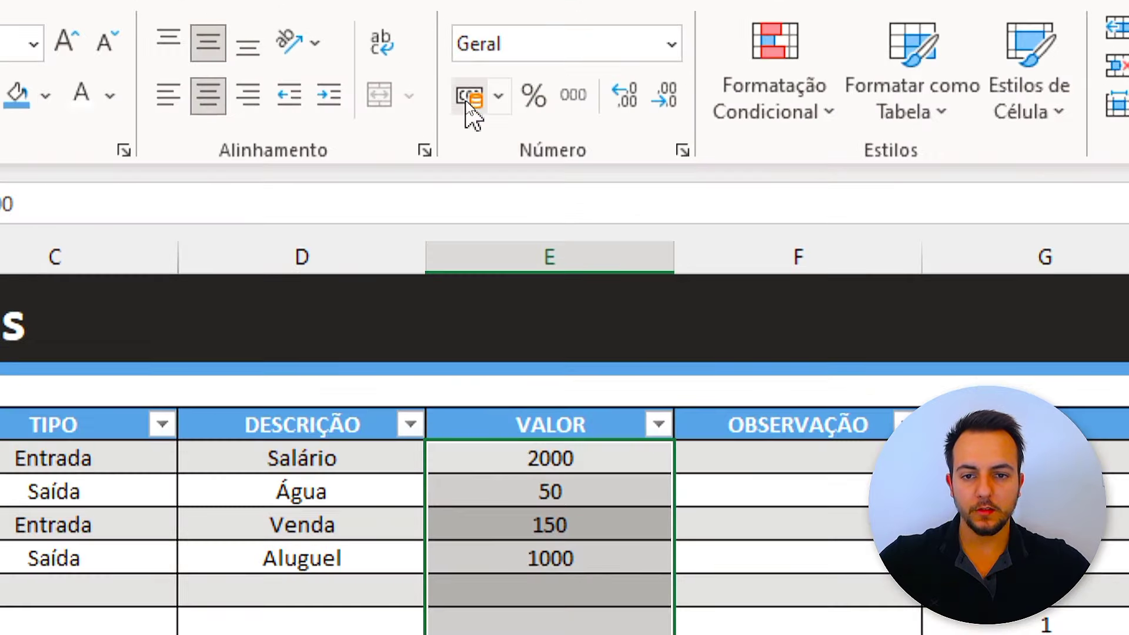
{"action": "left_click", "coordinate": [480, 98]}
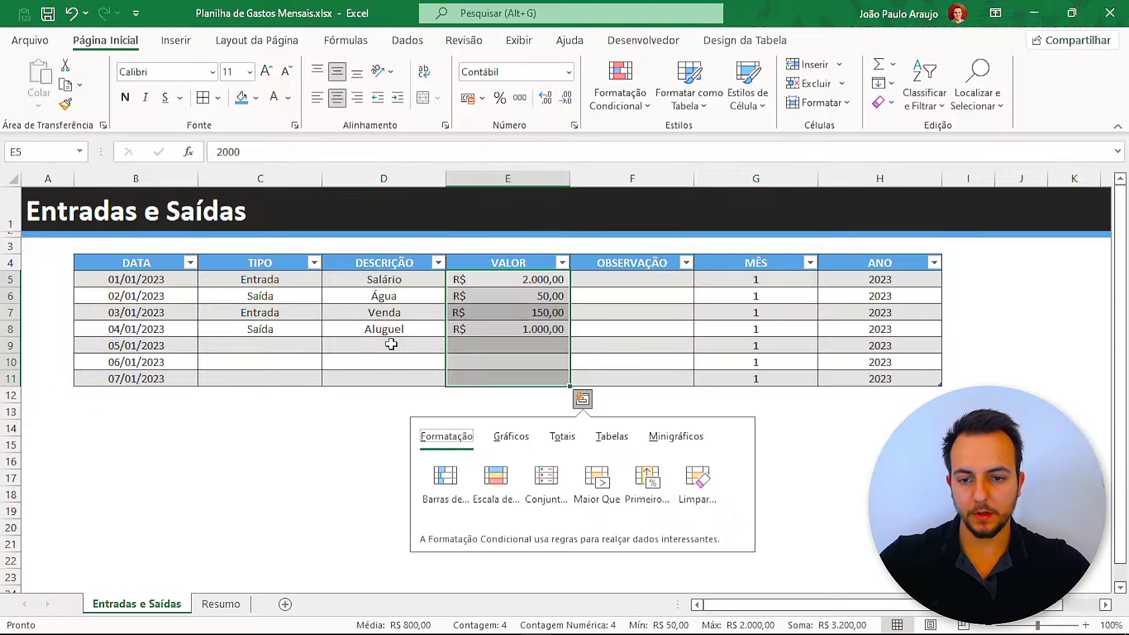
{"action": "left_click", "coordinate": [388, 344]}
{"action": "left_click", "coordinate": [151, 266]}
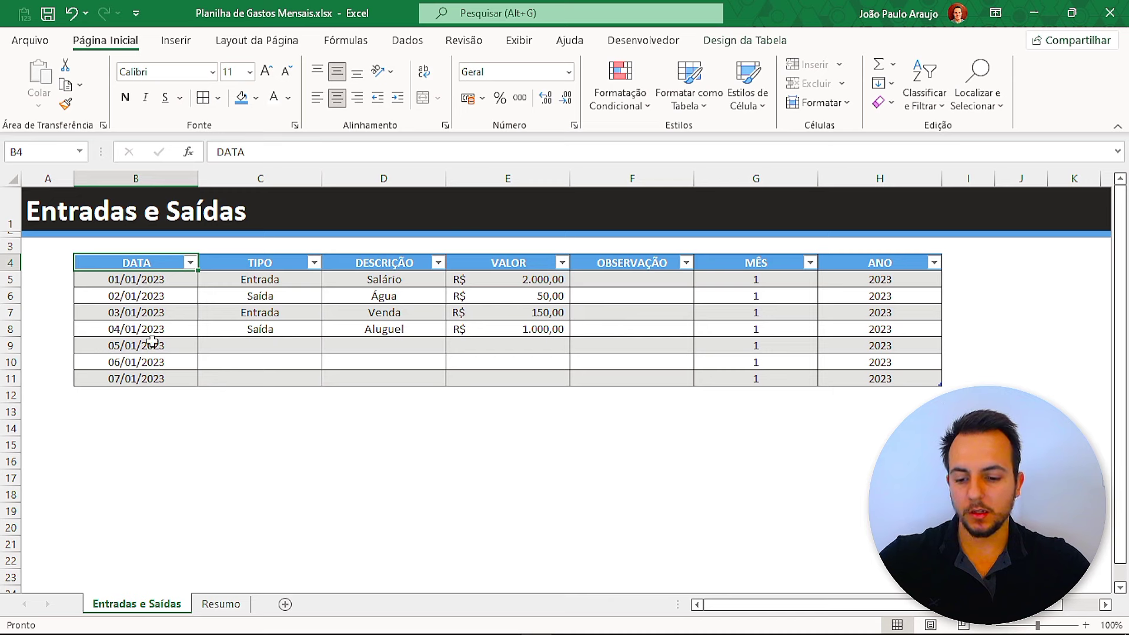
- Paste the daily entries starting 01/01/2022 into the table and page down through them
{"action": "left_click_drag", "start_coordinate": [146, 589], "coordinate": [245, 519]}
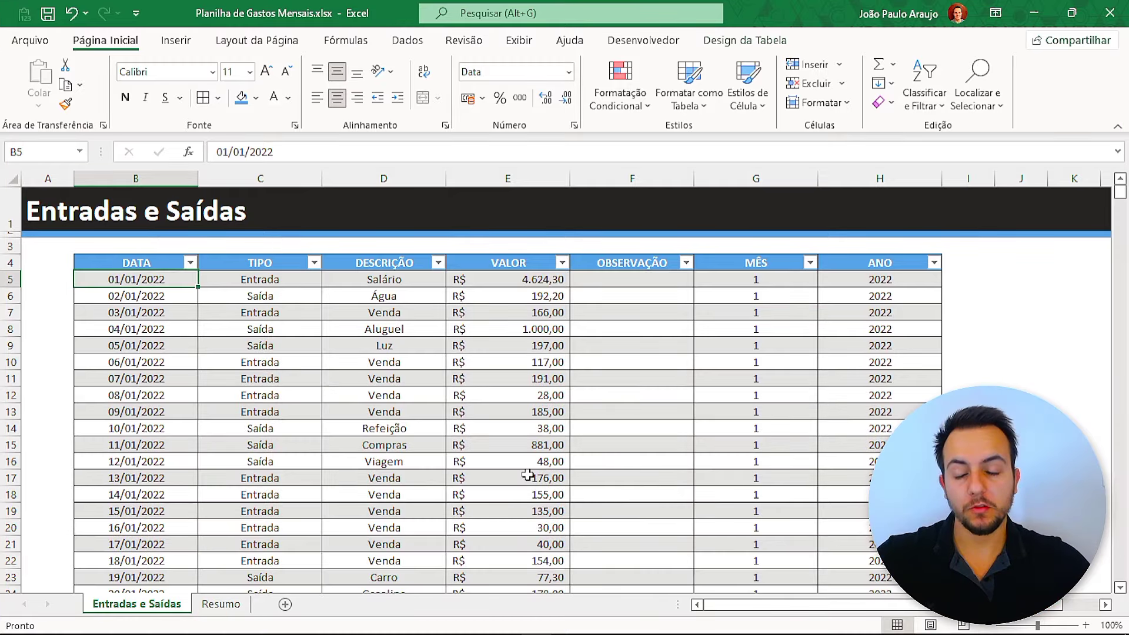
{"action": "scroll", "coordinate": [459, 485], "scroll_direction": "down", "scroll_amount": 1}
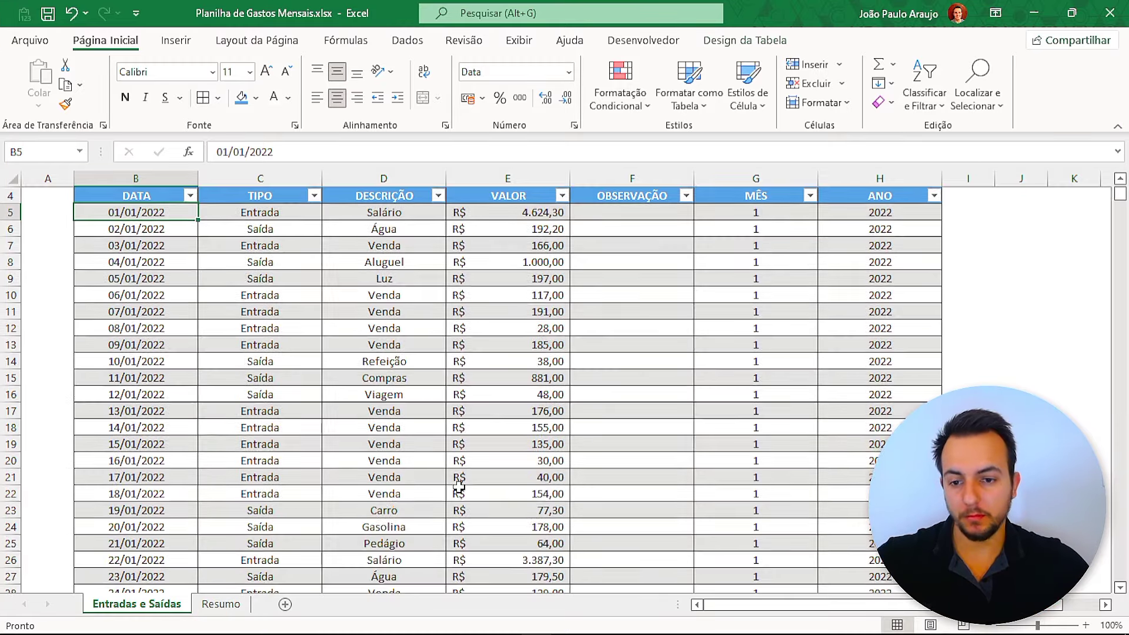
{"action": "scroll", "coordinate": [454, 483], "scroll_direction": "down", "scroll_amount": 1}
{"action": "scroll", "coordinate": [376, 483], "scroll_direction": "down", "scroll_amount": 5}
{"action": "scroll", "coordinate": [340, 459], "scroll_direction": "down", "scroll_amount": 4}
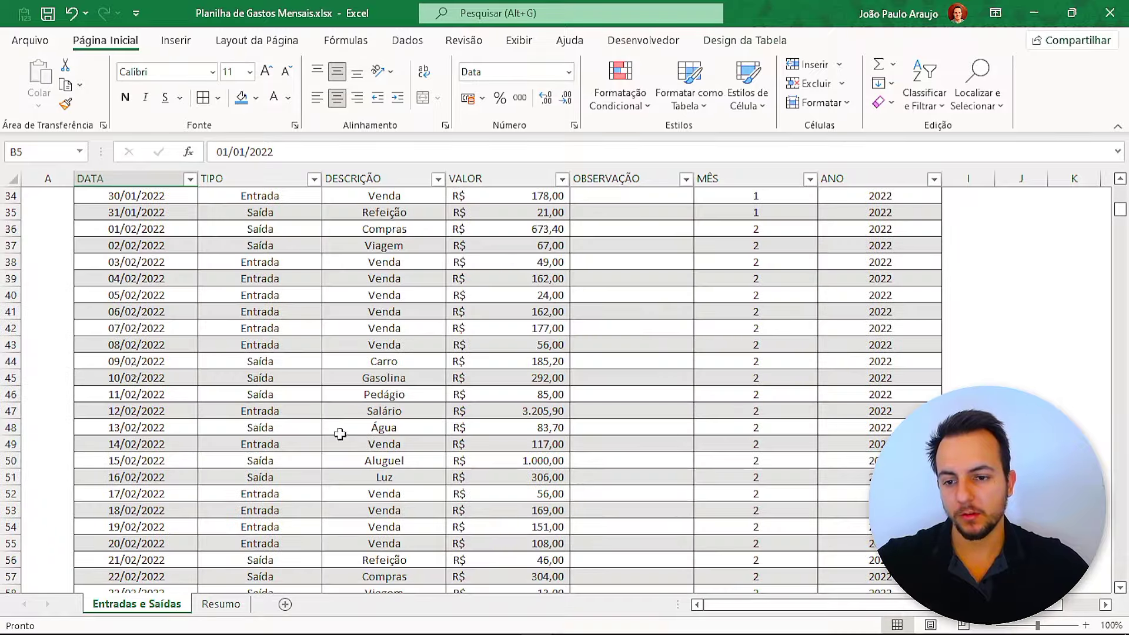
{"action": "left_click", "coordinate": [134, 373]}
{"action": "key", "text": "Page_Down"}
{"action": "key", "text": "Page_Down"}
{"action": "key", "text": "Page_Down"}
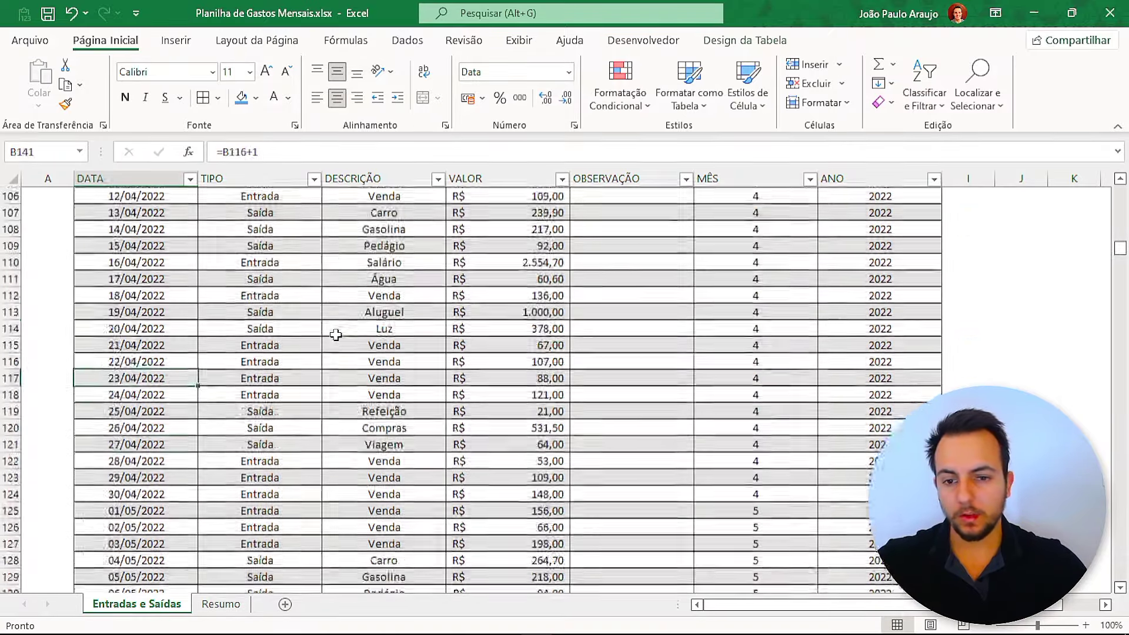
{"action": "key", "text": "Page_Down"}
{"action": "key", "text": "Page_Down"}
{"action": "key", "text": "Page_Down"}
{"action": "key", "text": "Page_Down"}
{"action": "key", "text": "Page_Down"}
{"action": "key", "text": "Page_Down"}
{"action": "key", "text": "Page_Down"}
{"action": "key", "text": "Page_Down"}
{"action": "key", "text": "Page_Down"}
{"action": "key", "text": "Page_Down"}
{"action": "key", "text": "Page_Down"}
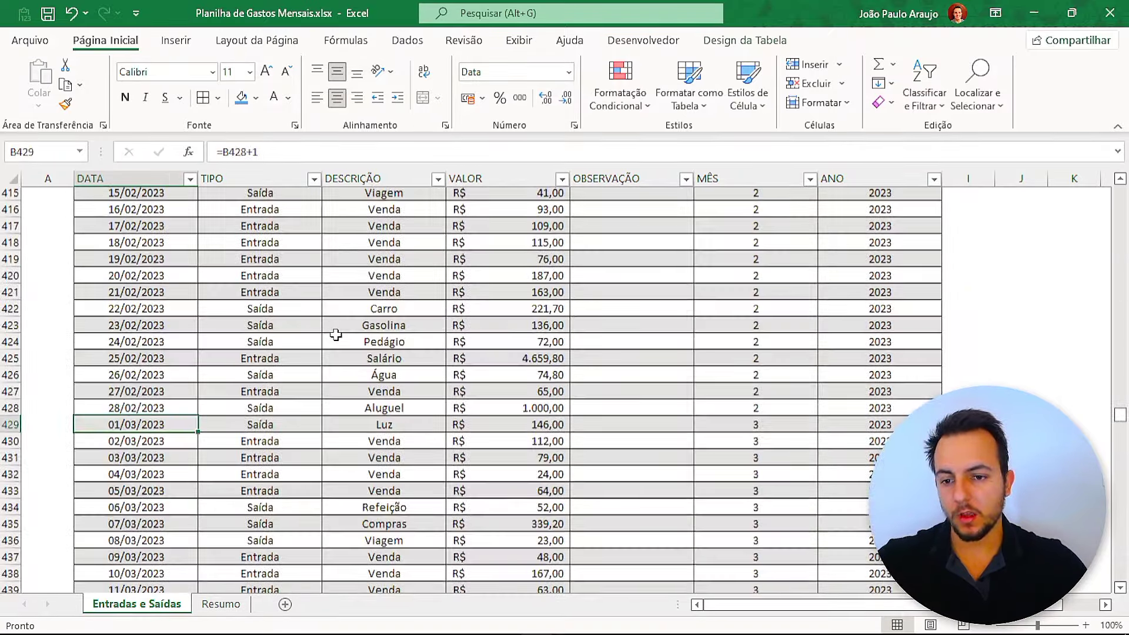
{"action": "key", "text": "Page_Down"}
{"action": "key", "text": "Page_Down"}
{"action": "key", "text": "Page_Down"}
- Confirm the 2023 entries end at row 734, then return to 01/01/2022 at the top
{"action": "key", "text": "Page_Down"}
{"action": "key", "text": "Page_Down"}
{"action": "key", "text": "Page_Down"}
{"action": "key", "text": "Page_Down"}
{"action": "key", "text": "Page_Down"}
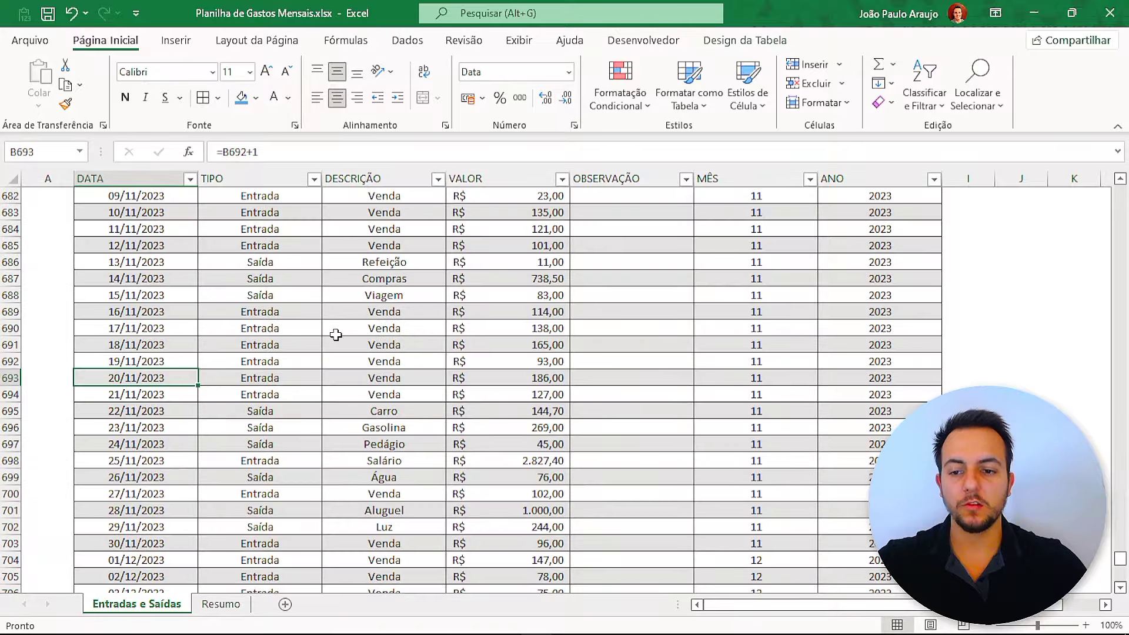
{"action": "key", "text": "ctrl+Home"}
{"action": "key", "text": "Page_Down"}
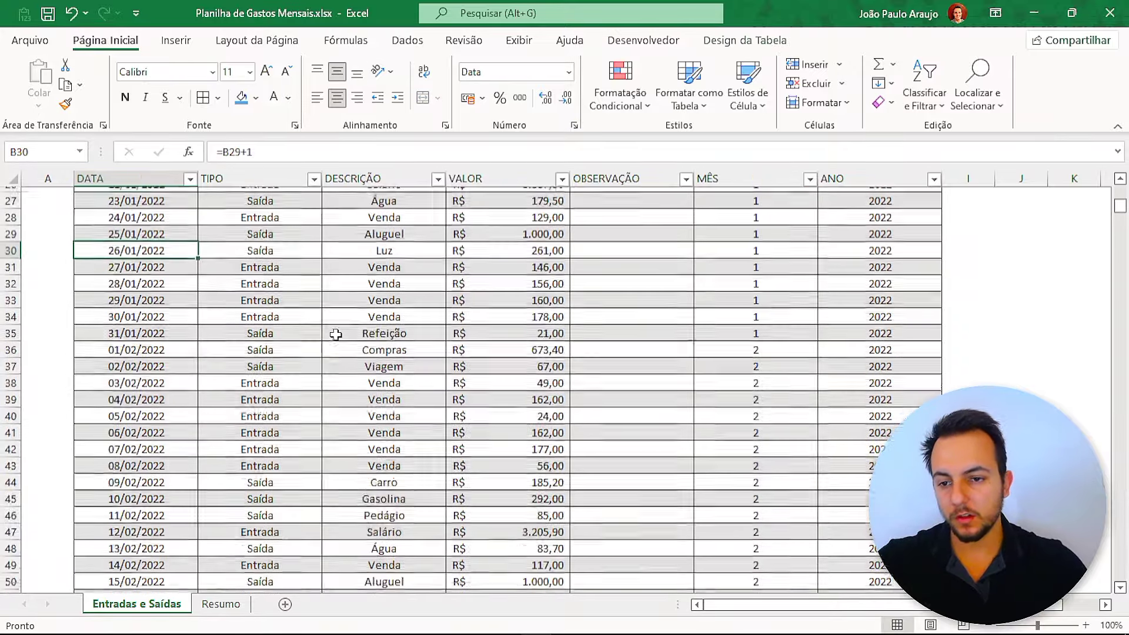
{"action": "key", "text": "Page_Down"}
{"action": "key", "text": "Page_Down"}
{"action": "key", "text": "Page_Down"}
{"action": "key", "text": "Page_Down"}
{"action": "key", "text": "Page_Down"}
{"action": "key", "text": "Page_Down"}
{"action": "key", "text": "Page_Down"}
{"action": "key", "text": "Page_Down"}
{"action": "key", "text": "Page_Down"}
{"action": "key", "text": "Page_Down"}
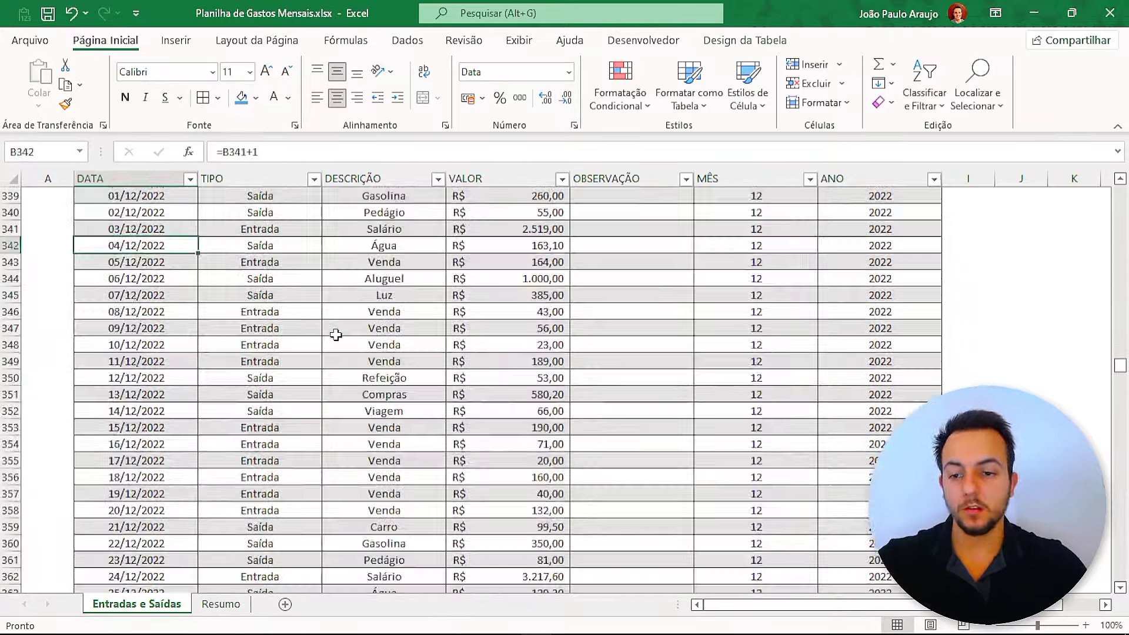
{"action": "key", "text": "Page_Down"}
{"action": "key", "text": "Page_Down"}
{"action": "key", "text": "Page_Down"}
{"action": "key", "text": "Page_Down"}
{"action": "key", "text": "Page_Down"}
{"action": "key", "text": "Page_Down"}
{"action": "key", "text": "Page_Down"}
{"action": "key", "text": "Page_Down"}
{"action": "key", "text": "Page_Down"}
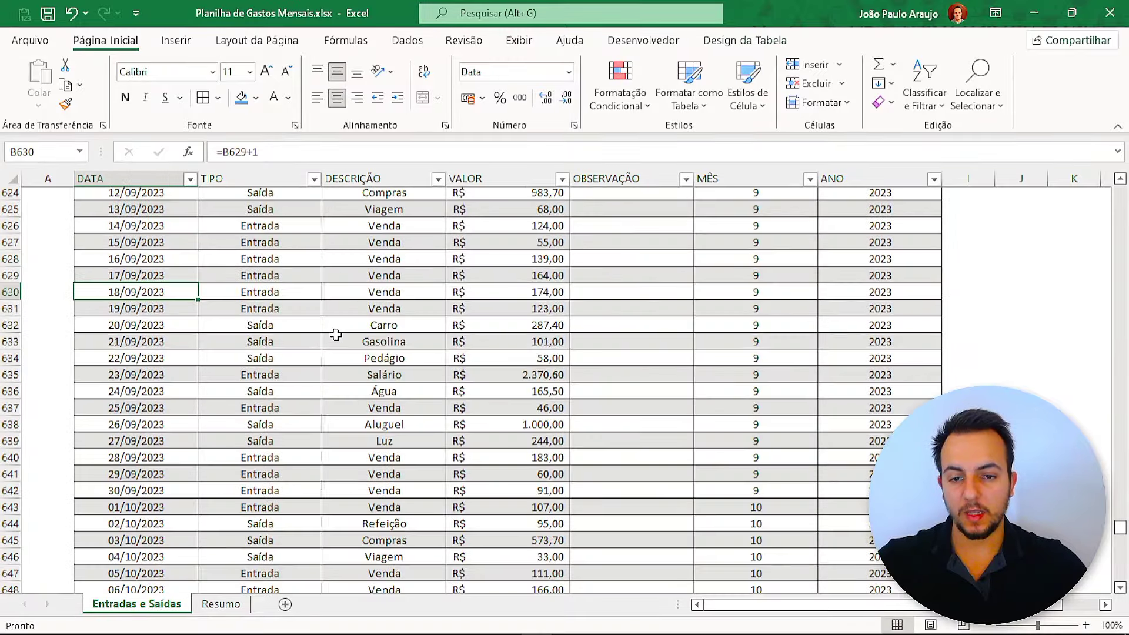
{"action": "key", "text": "Page_Down"}
{"action": "key", "text": "Page_Down"}
{"action": "key", "text": "Page_Down"}
{"action": "key", "text": "Page_Down"}
{"action": "key", "text": "Page_Down"}
{"action": "key", "text": "Page_Up"}
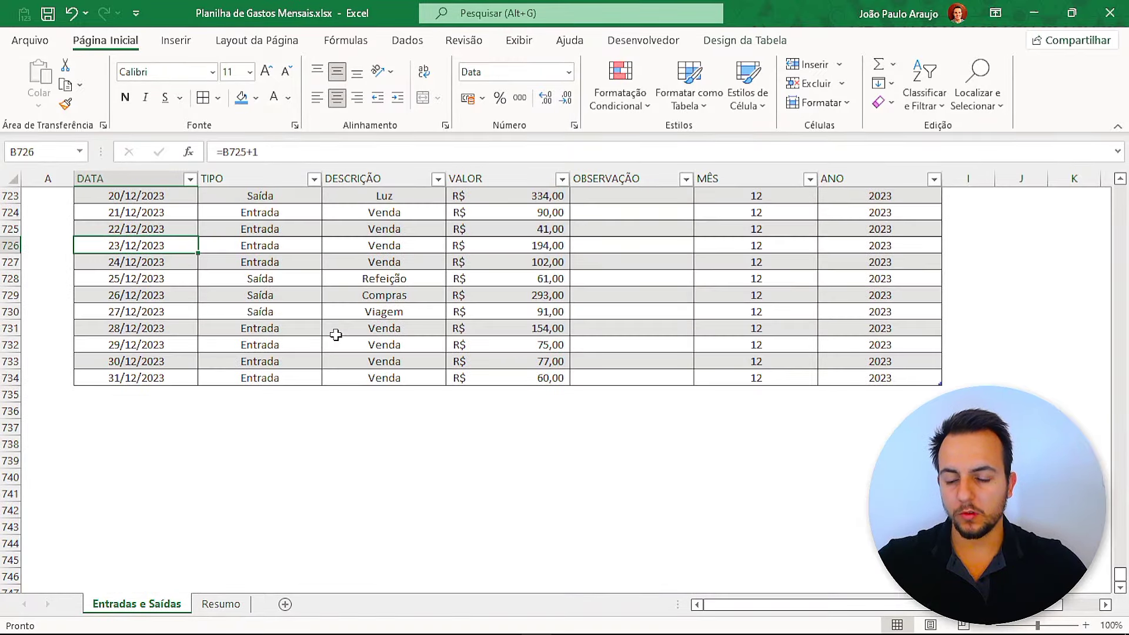
{"action": "key", "text": "ctrl+Down"}
{"action": "key", "text": "ctrl+shift+Right"}
{"action": "key", "text": "Left"}
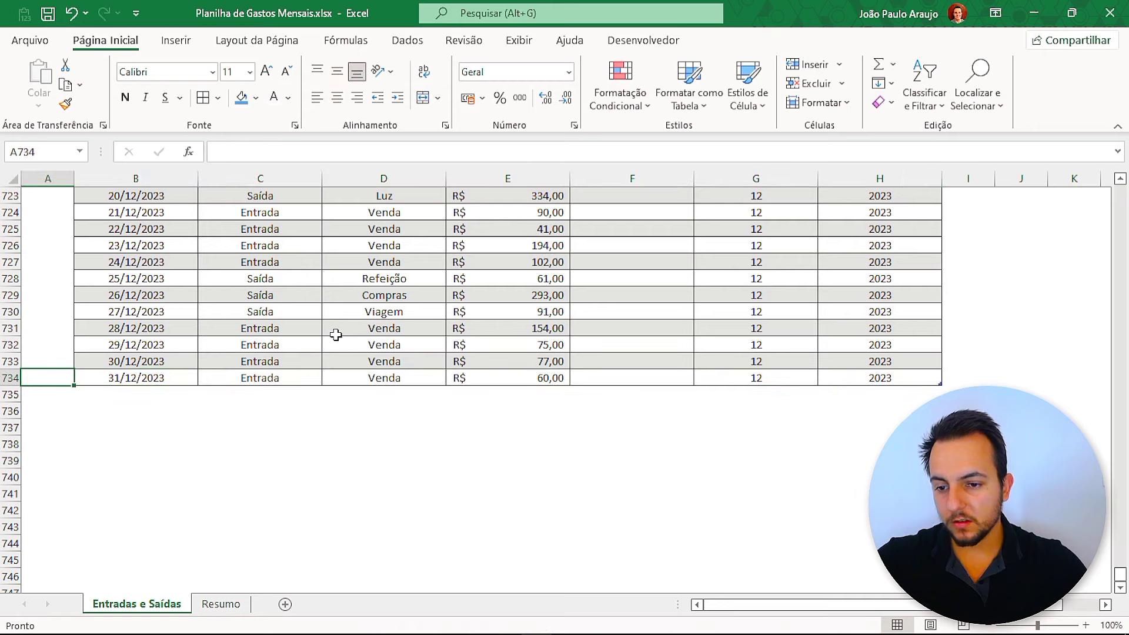
{"action": "key", "text": "Right"}
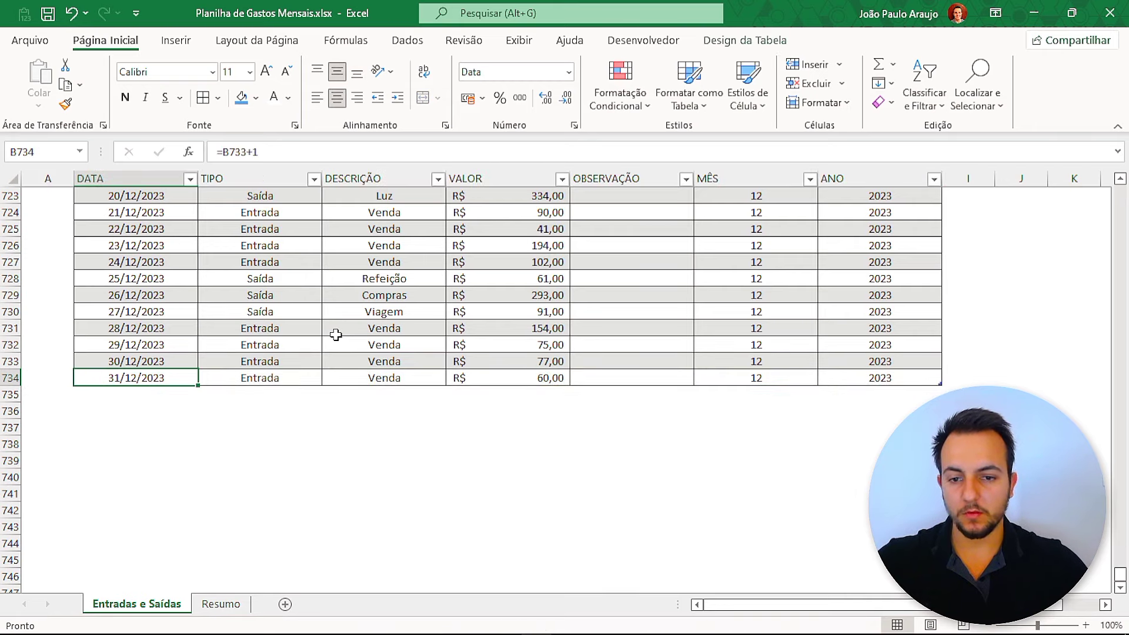
{"action": "key", "text": "ctrl+Up"}
{"action": "key", "text": "ctrl+Up"}
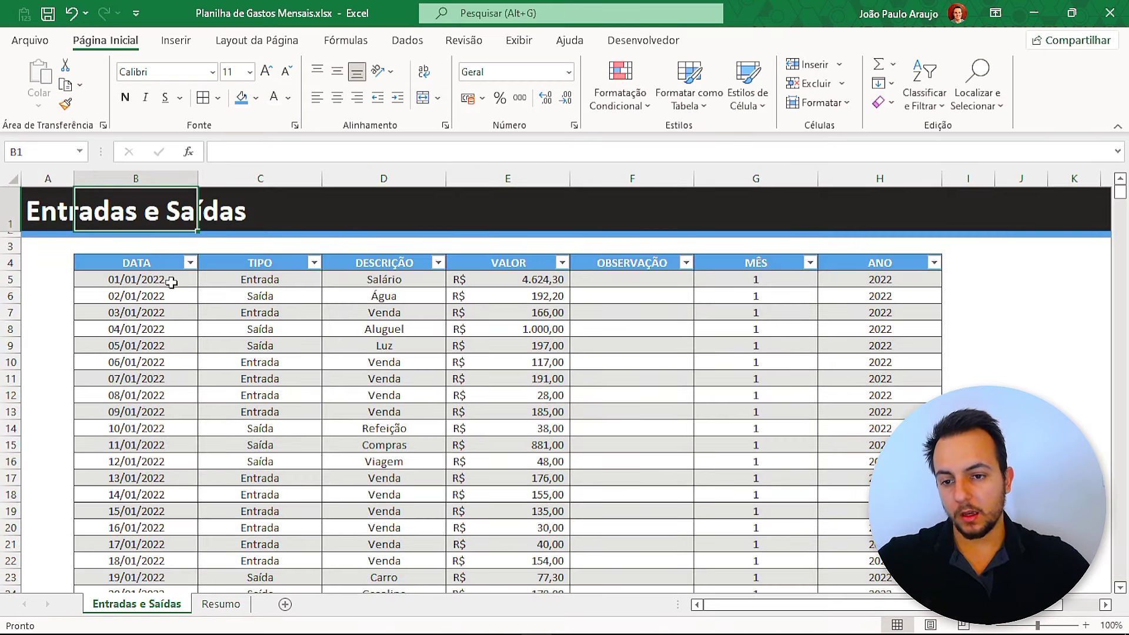
{"action": "left_click", "coordinate": [170, 283]}
{"action": "left_click", "coordinate": [225, 604]}
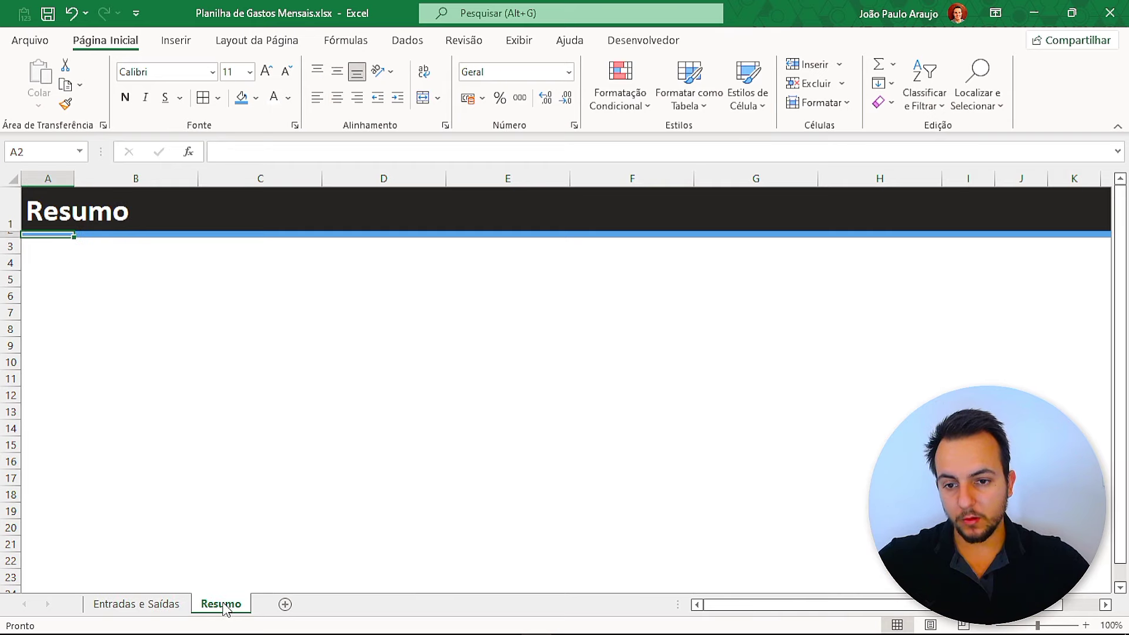
{"action": "left_click", "coordinate": [154, 604]}
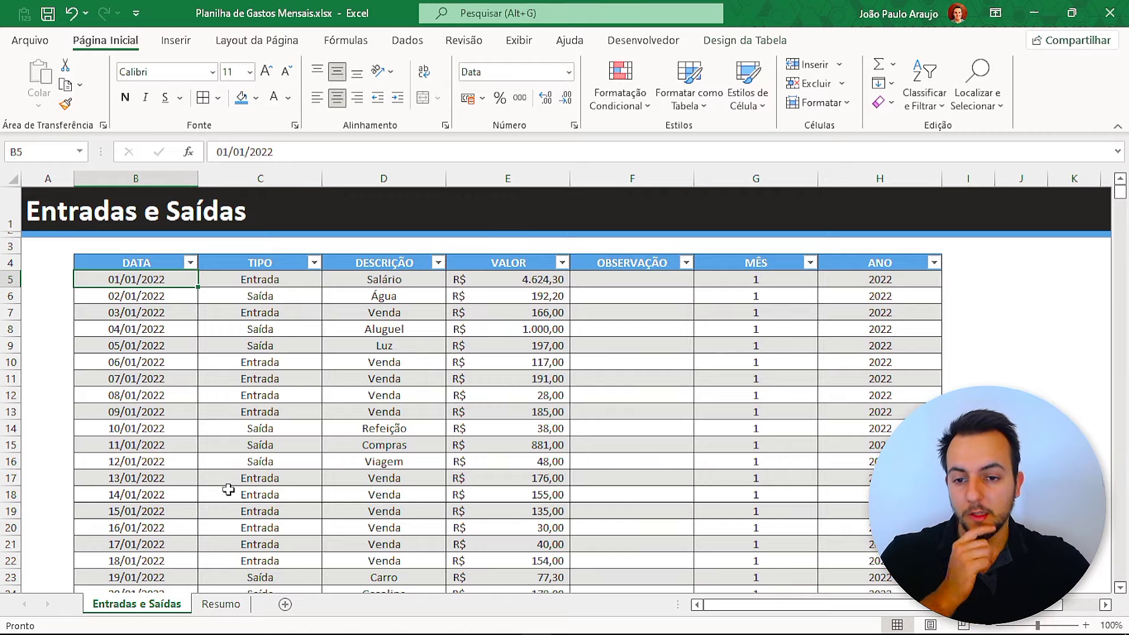
- Select cell A5, just below the banner and column headings
{"action": "scroll", "coordinate": [227, 492], "scroll_direction": "down", "scroll_amount": 1}
{"action": "scroll", "coordinate": [228, 489], "scroll_direction": "down", "scroll_amount": 1}
{"action": "scroll", "coordinate": [228, 489], "scroll_direction": "up", "scroll_amount": 2}
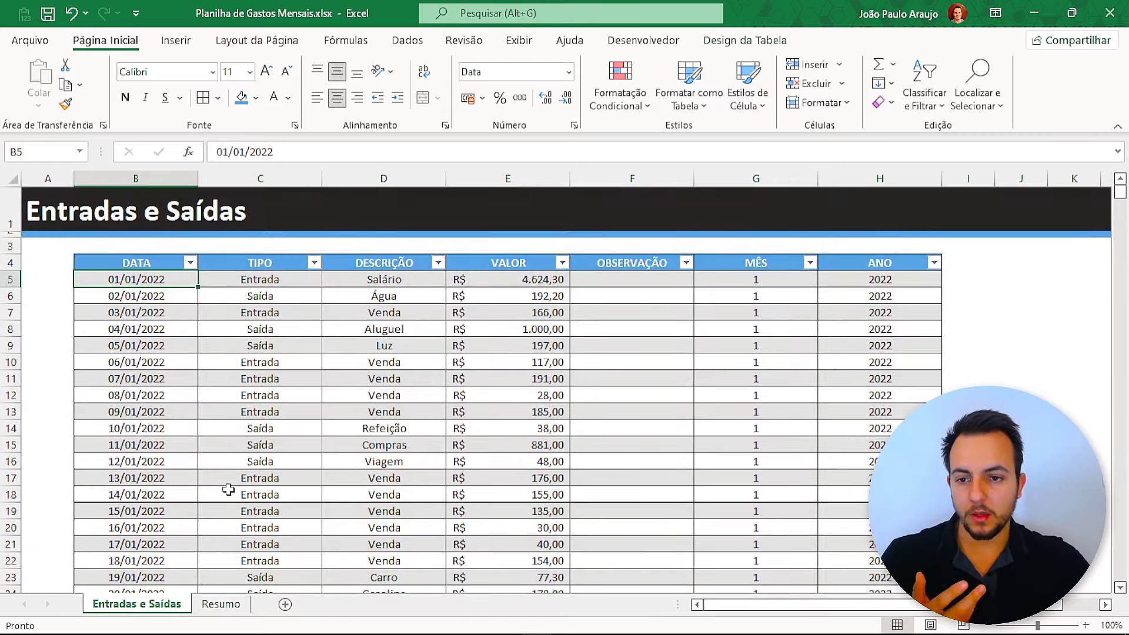
{"action": "scroll", "coordinate": [228, 489], "scroll_direction": "down", "scroll_amount": 1}
{"action": "scroll", "coordinate": [228, 489], "scroll_direction": "down", "scroll_amount": 1}
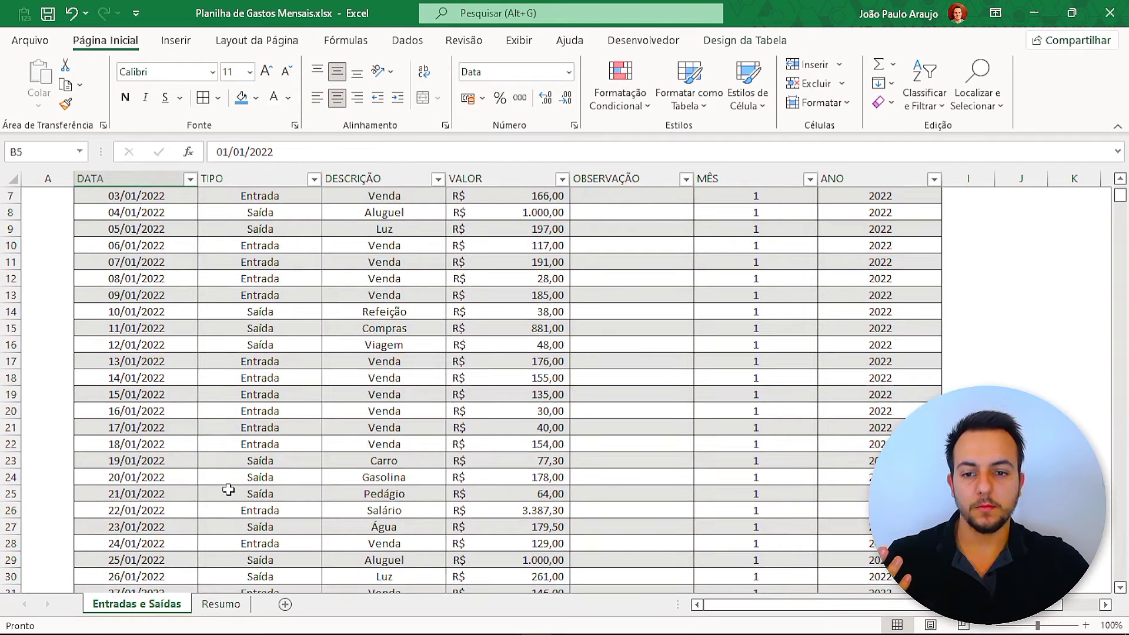
{"action": "scroll", "coordinate": [228, 489], "scroll_direction": "up", "scroll_amount": 2}
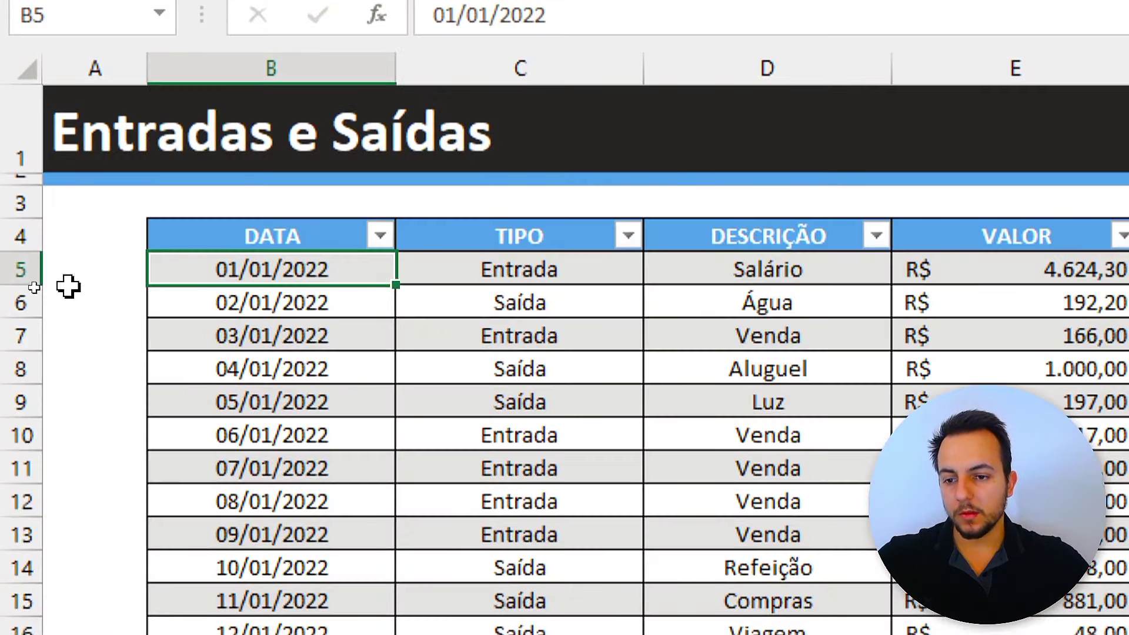
{"action": "left_click", "coordinate": [41, 280]}
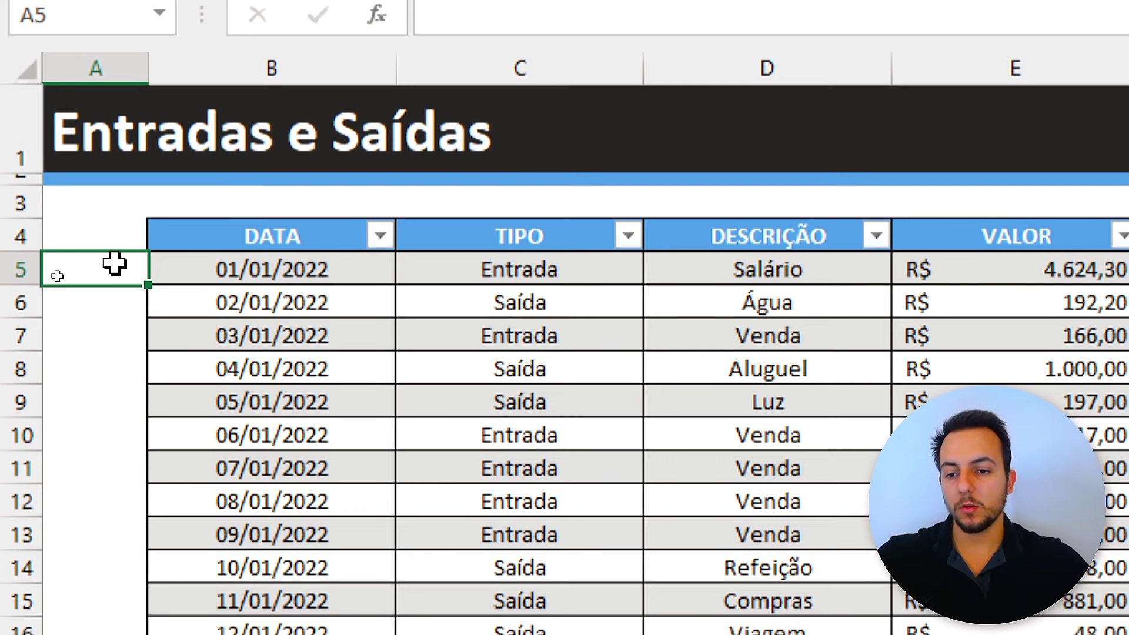
{"action": "left_click", "coordinate": [18, 268]}
{"action": "left_click", "coordinate": [114, 264]}
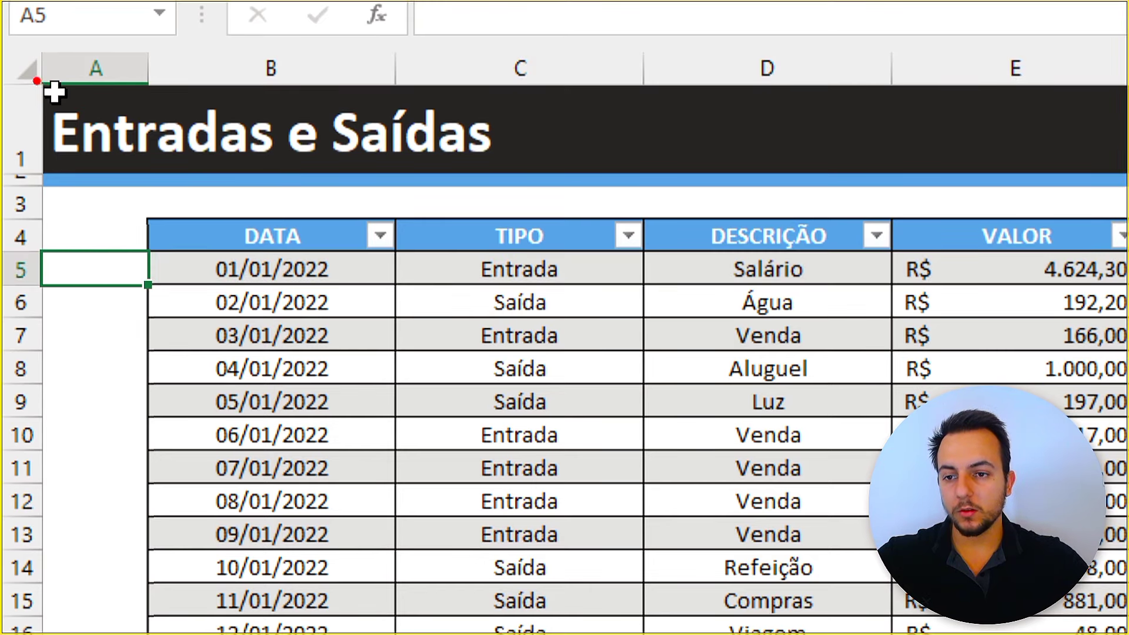
{"action": "left_click_drag", "start_coordinate": [36, 81], "coordinate": [661, 244]}
{"action": "left_click_drag", "start_coordinate": [687, 187], "coordinate": [817, 148]}
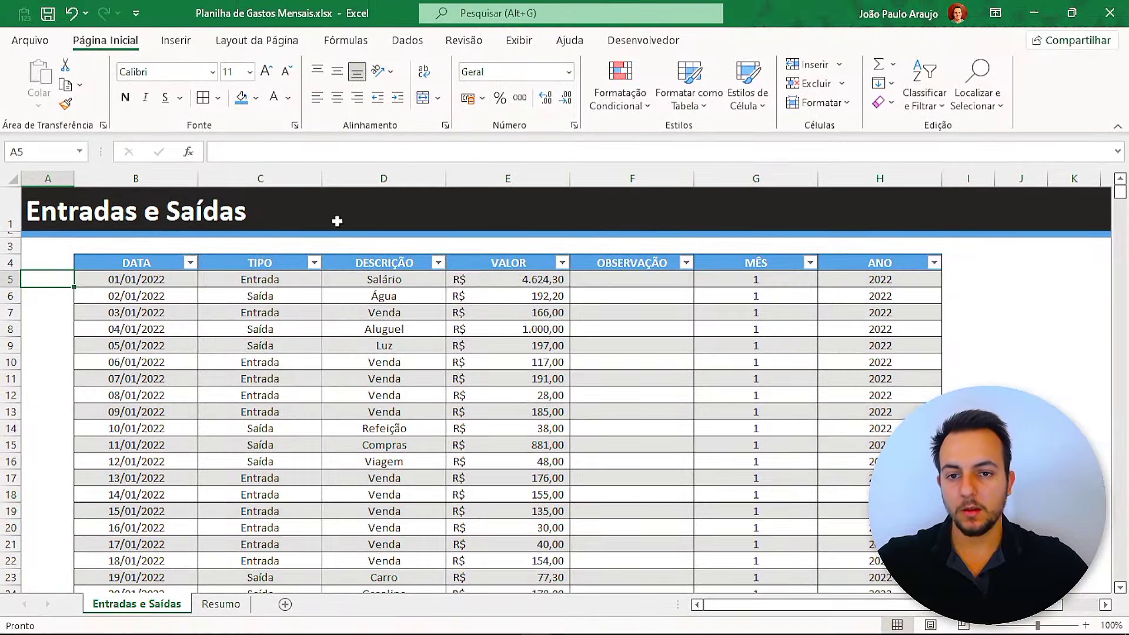
- Freeze panes above row 5 so the headings stay visible while scrolling
{"action": "left_click", "coordinate": [517, 41]}
{"action": "left_click", "coordinate": [705, 102]}
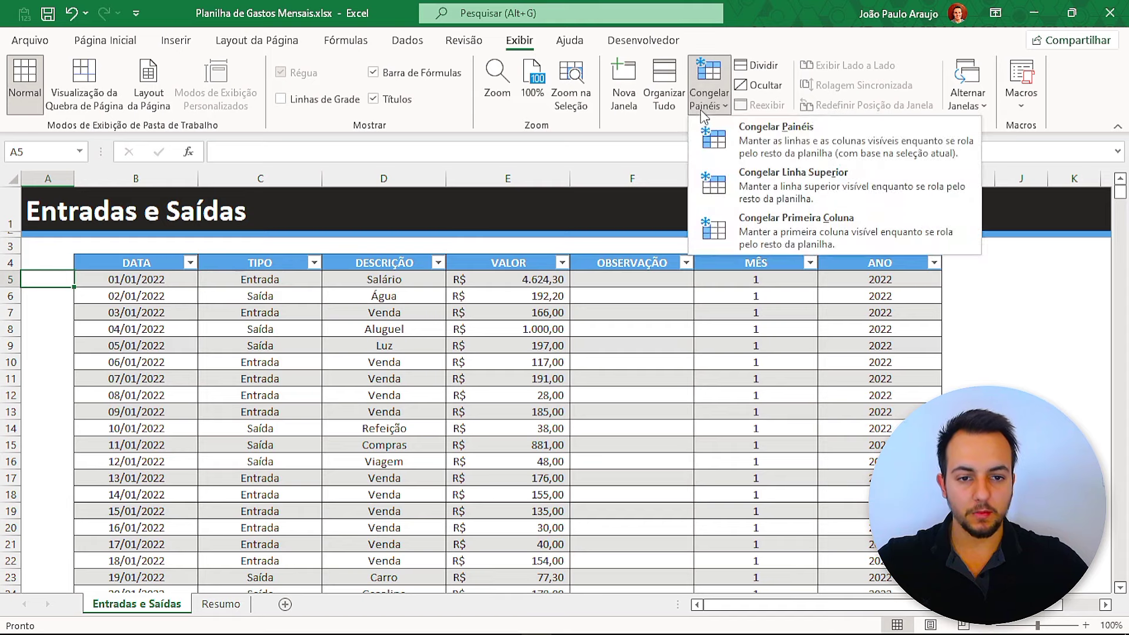
{"action": "left_click", "coordinate": [742, 132]}
{"action": "left_click", "coordinate": [214, 379]}
{"action": "scroll", "coordinate": [158, 361], "scroll_direction": "down", "scroll_amount": 1}
{"action": "scroll", "coordinate": [158, 361], "scroll_direction": "down", "scroll_amount": 1}
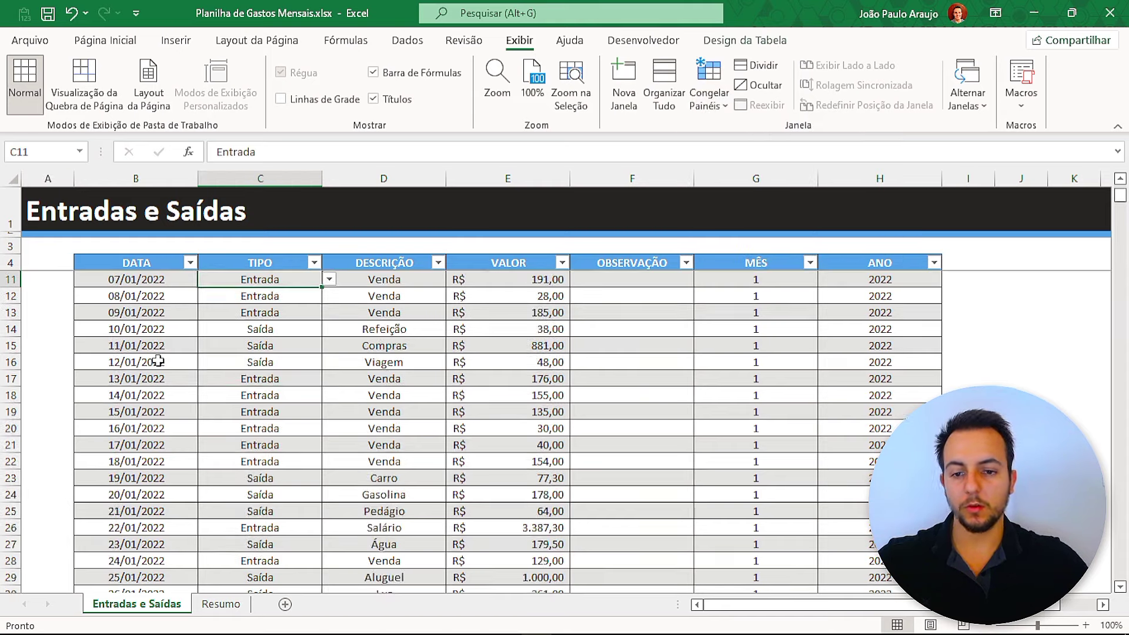
{"action": "scroll", "coordinate": [158, 361], "scroll_direction": "down", "scroll_amount": 2}
{"action": "scroll", "coordinate": [158, 361], "scroll_direction": "down", "scroll_amount": 1}
{"action": "scroll", "coordinate": [158, 361], "scroll_direction": "down", "scroll_amount": 2}
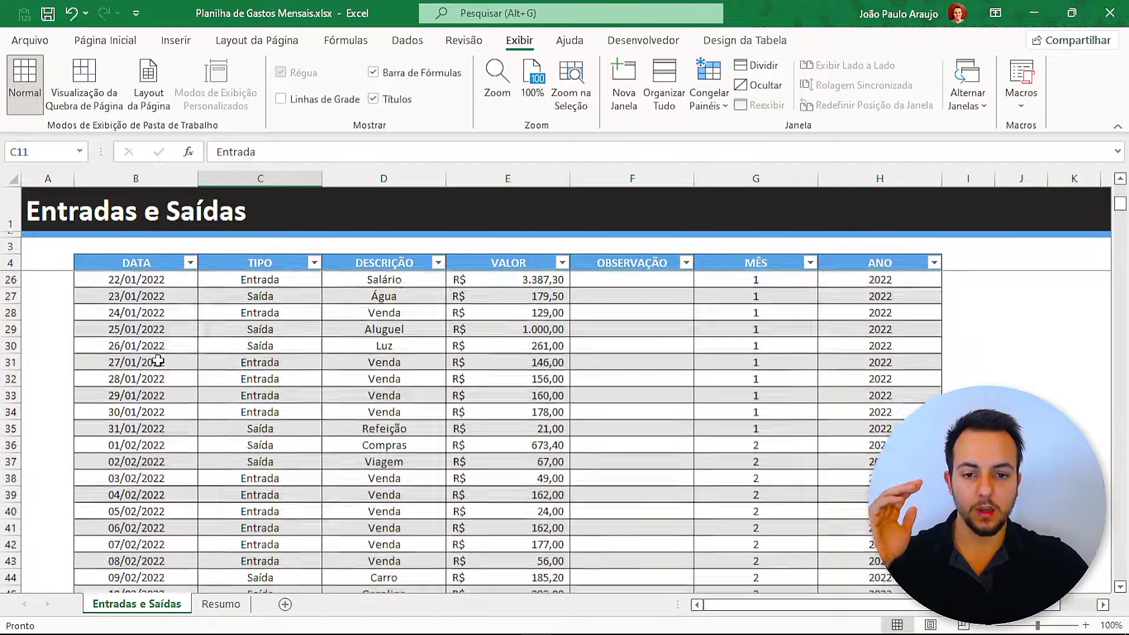
{"action": "scroll", "coordinate": [158, 361], "scroll_direction": "down", "scroll_amount": 2}
{"action": "scroll", "coordinate": [158, 361], "scroll_direction": "down", "scroll_amount": 1}
{"action": "scroll", "coordinate": [158, 361], "scroll_direction": "down", "scroll_amount": 2}
{"action": "scroll", "coordinate": [158, 361], "scroll_direction": "down", "scroll_amount": 2}
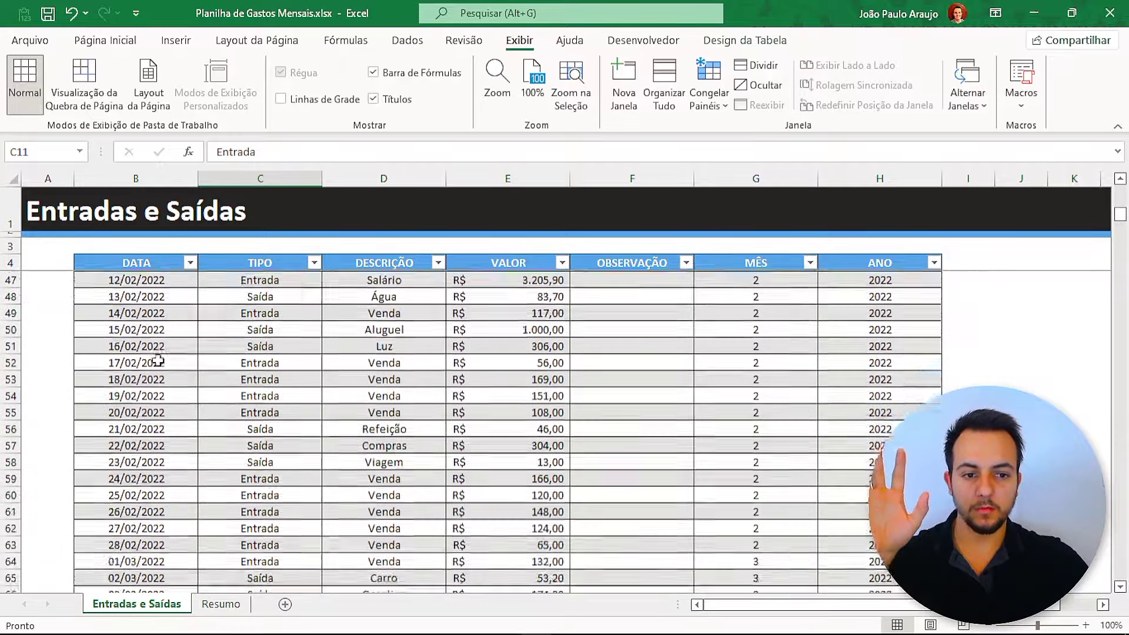
{"action": "scroll", "coordinate": [159, 361], "scroll_direction": "up", "scroll_amount": 11}
{"action": "key", "text": "ctrl+Home"}
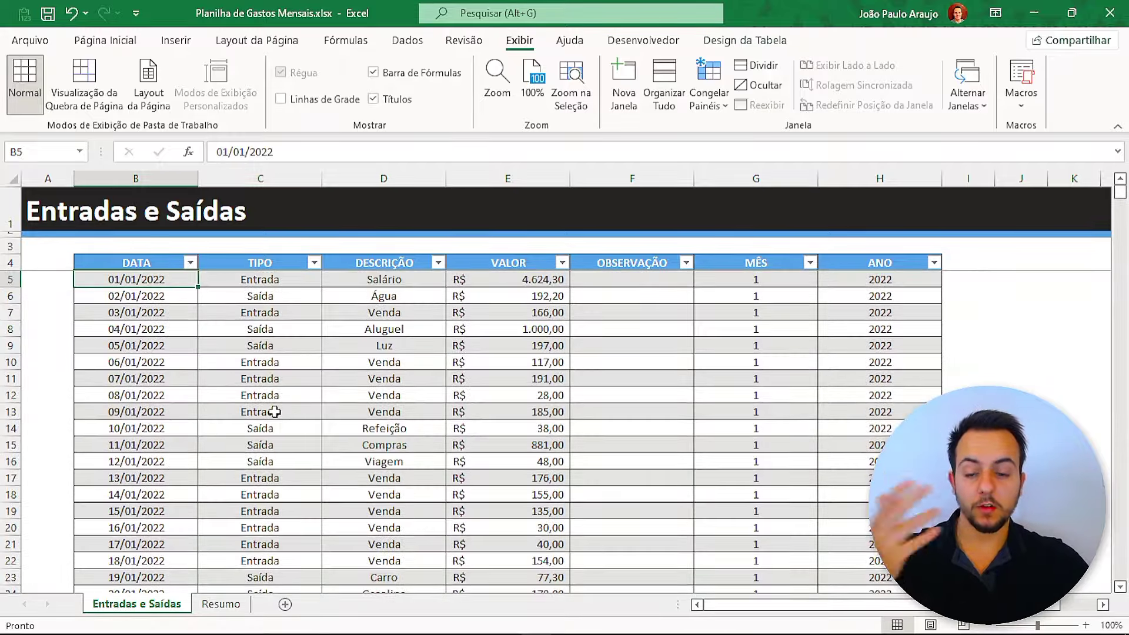
- On the Resumo sheet, return columns B–H to the default width
{"action": "left_click", "coordinate": [217, 606]}
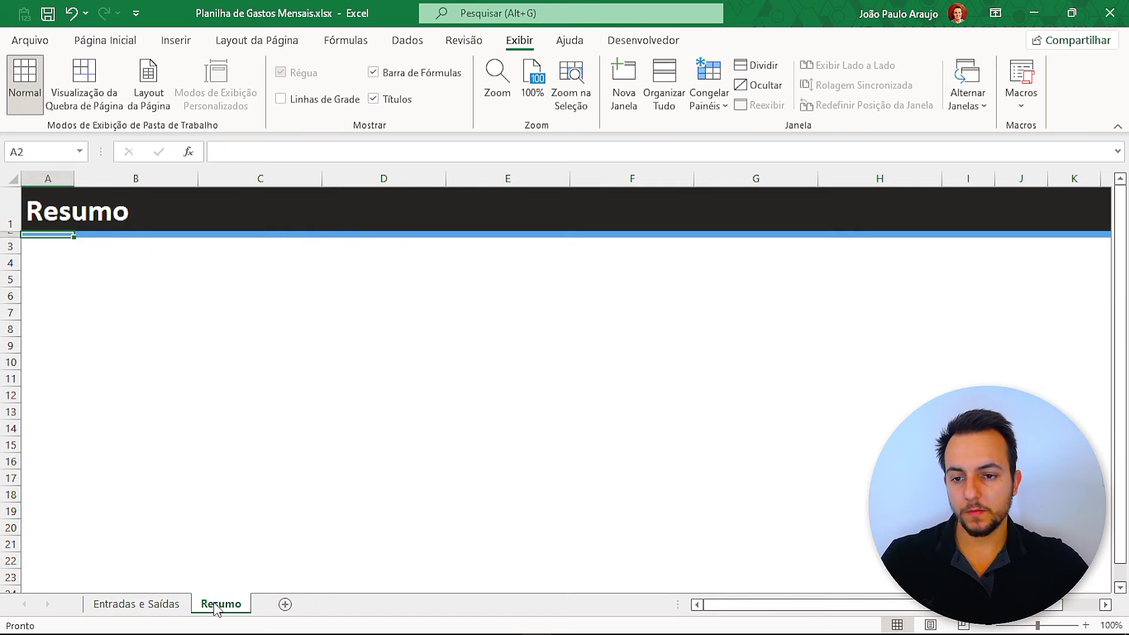
{"action": "left_click", "coordinate": [141, 286]}
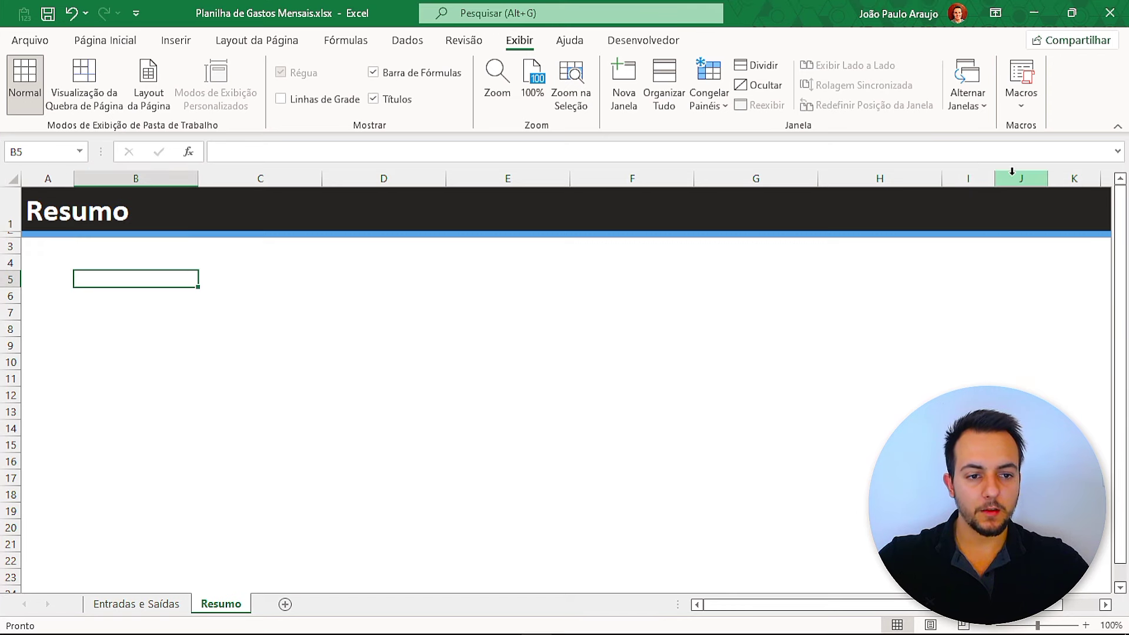
{"action": "left_click_drag", "start_coordinate": [1046, 180], "coordinate": [1046, 181]}
{"action": "left_click", "coordinate": [105, 40]}
- Apply Merge & Center and thin all-cell borders to the B4:D6 block
{"action": "left_click_drag", "start_coordinate": [100, 262], "coordinate": [144, 276]}
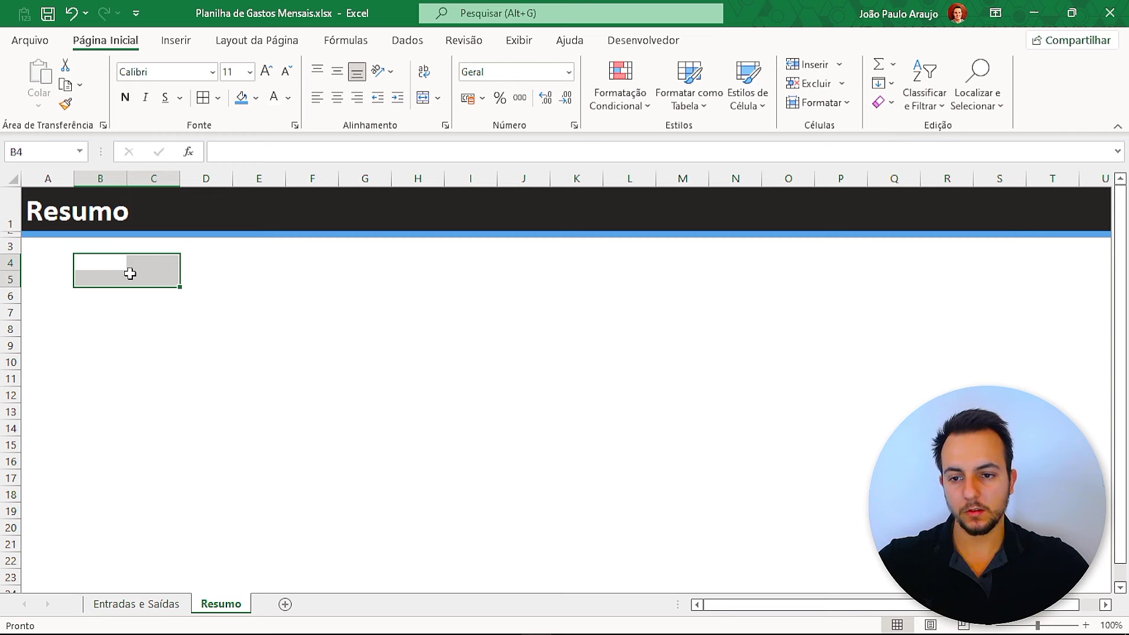
{"action": "mouse_move", "coordinate": [111, 262]}
{"action": "left_mouse_down"}
{"action": "mouse_move", "coordinate": [204, 276]}
{"action": "mouse_move", "coordinate": [217, 302]}
{"action": "left_mouse_up"}
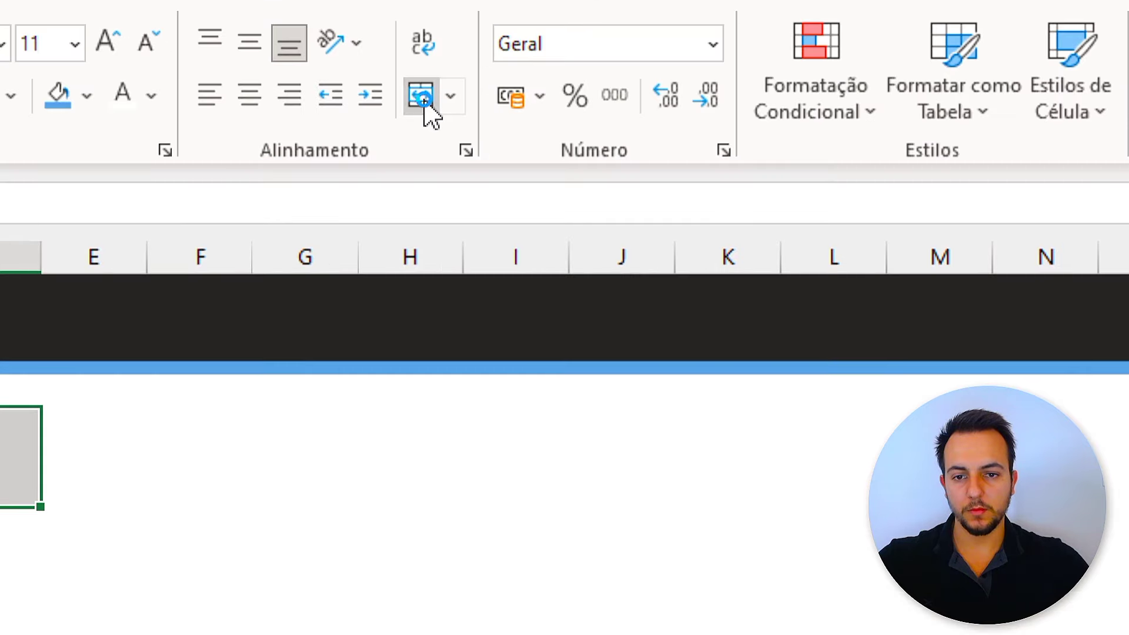
{"action": "left_click", "coordinate": [424, 106]}
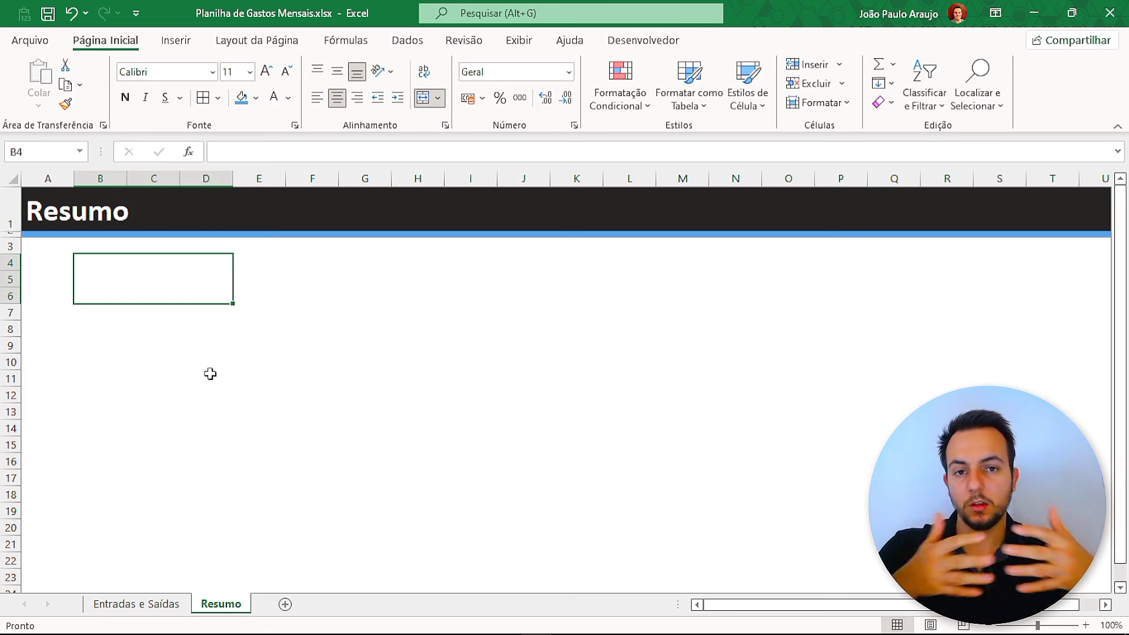
{"action": "left_click", "coordinate": [185, 345]}
{"action": "left_click", "coordinate": [171, 294]}
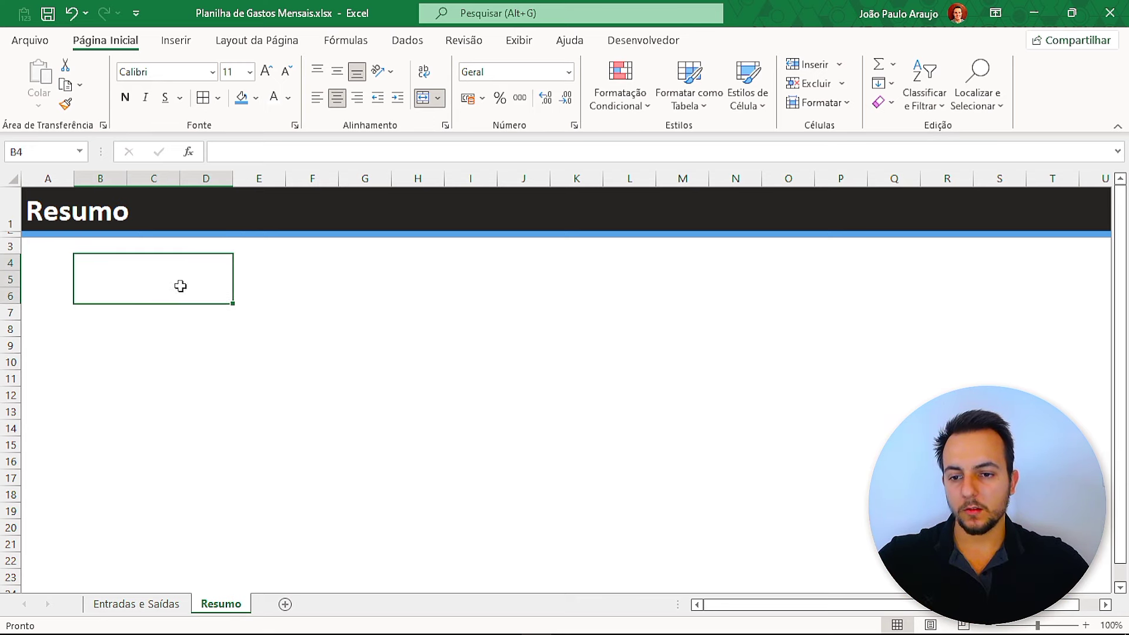
{"action": "left_click", "coordinate": [202, 98]}
{"action": "left_click", "coordinate": [175, 364]}
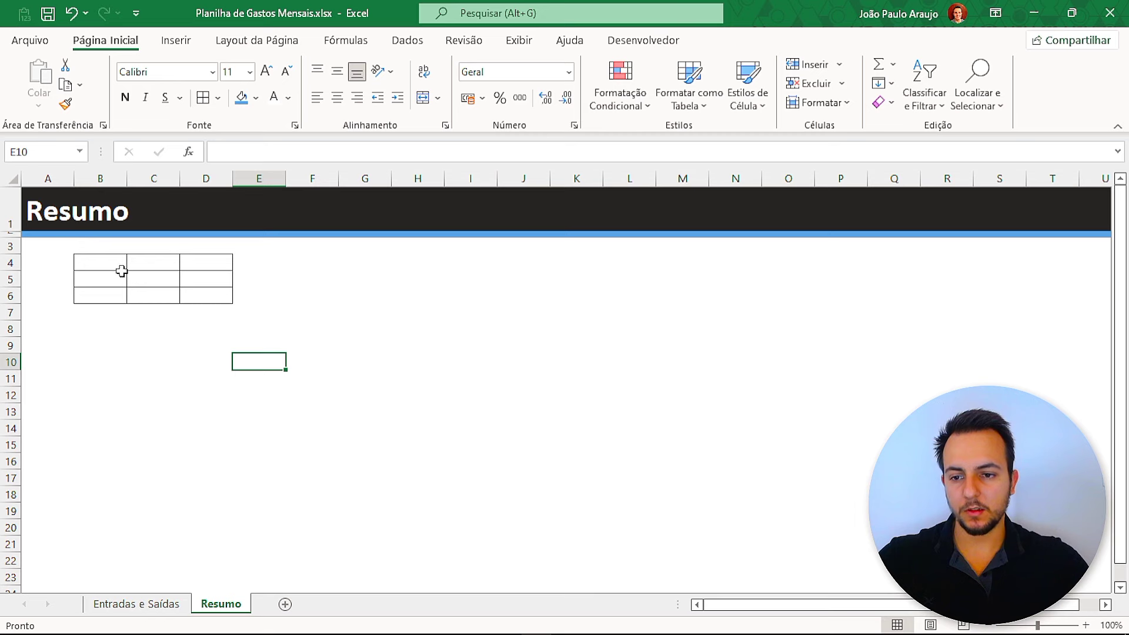
- Merge B5:D6 into a value cell and B4:D4 into a header cell
{"action": "left_click_drag", "start_coordinate": [112, 276], "coordinate": [196, 288]}
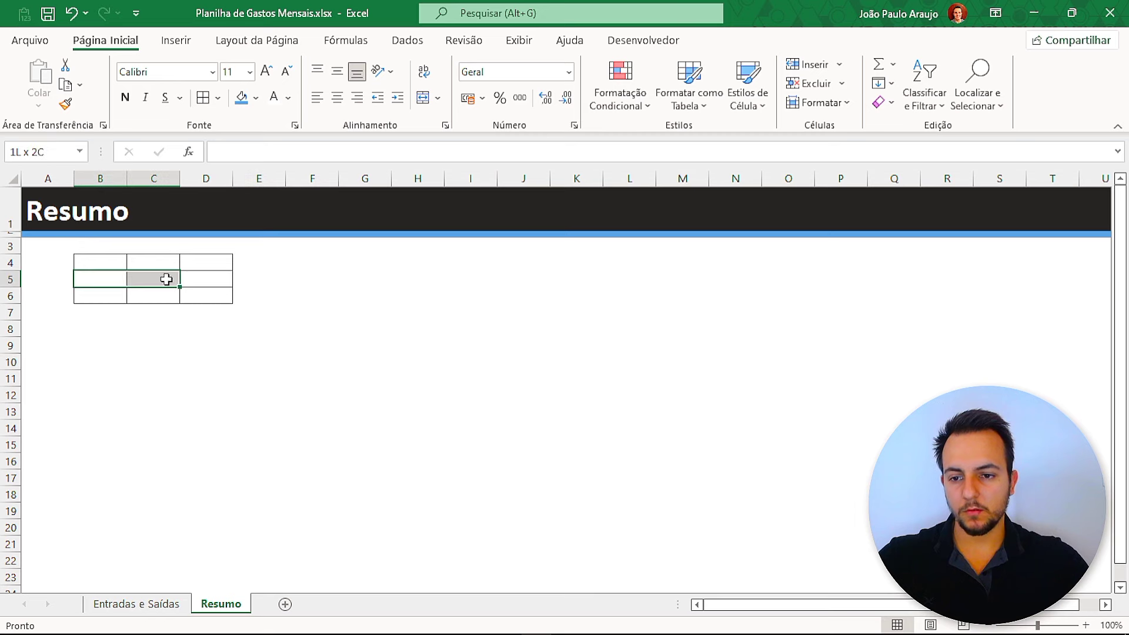
{"action": "left_click", "coordinate": [422, 97]}
{"action": "left_click_drag", "start_coordinate": [117, 262], "coordinate": [179, 256]}
{"action": "left_click", "coordinate": [423, 97]}
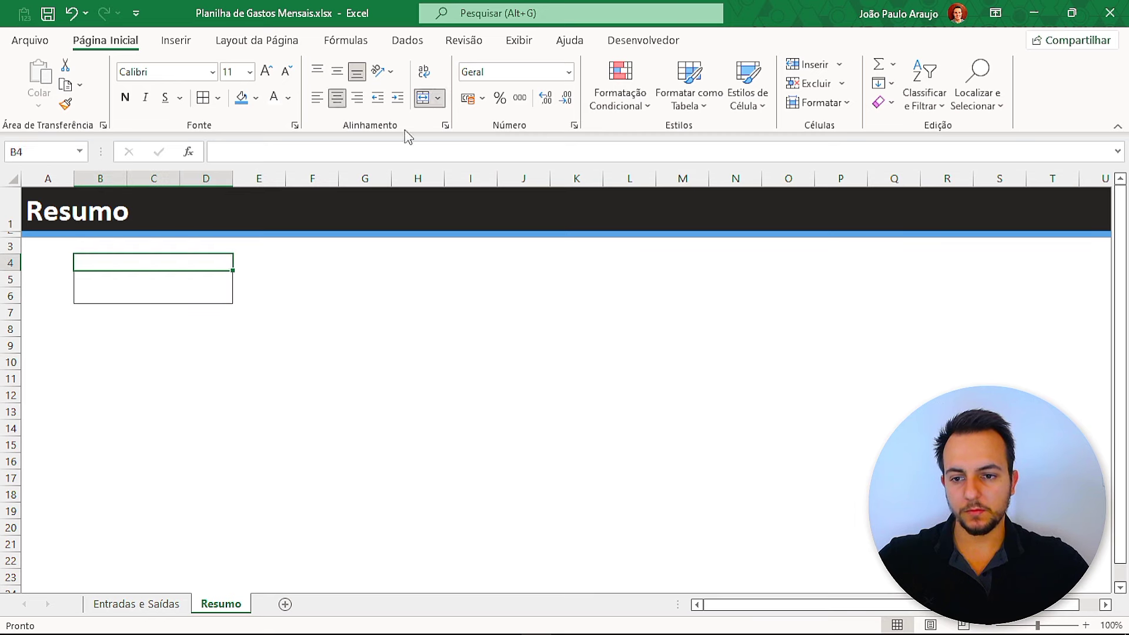
{"action": "left_click", "coordinate": [259, 361]}
- Enter ANO as the header and 2022 as the value, at font size 14
{"action": "left_click", "coordinate": [153, 262]}
{"action": "type", "text": "ANO"}
{"action": "key", "text": "Return"}
{"action": "type", "text": "2022"}
{"action": "left_click", "coordinate": [266, 71]}
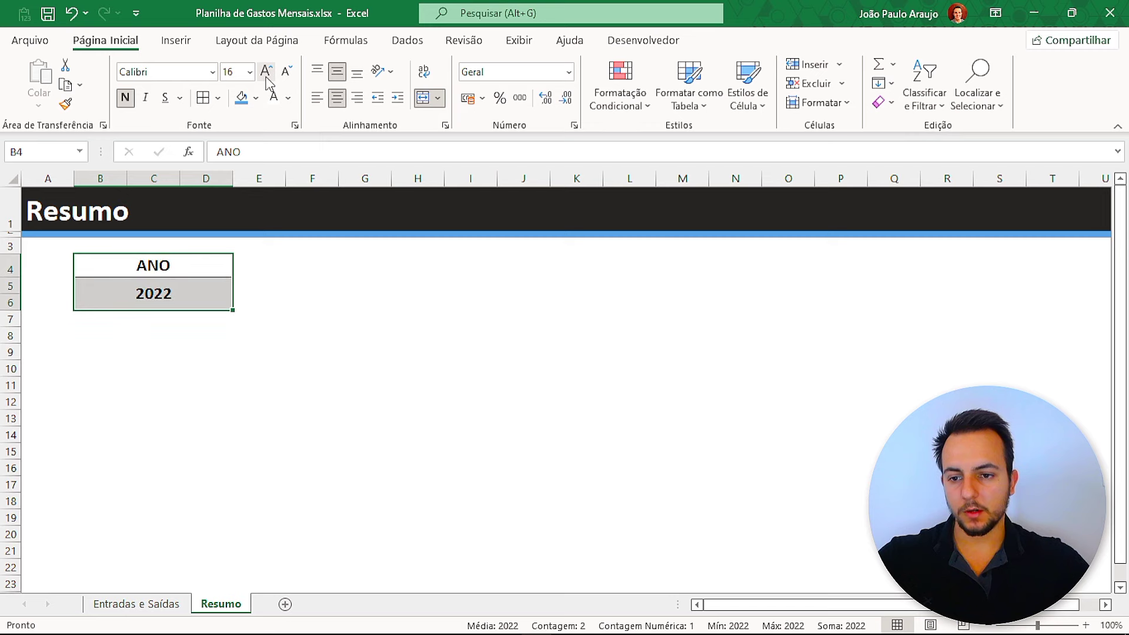
{"action": "left_click", "coordinate": [286, 71]}
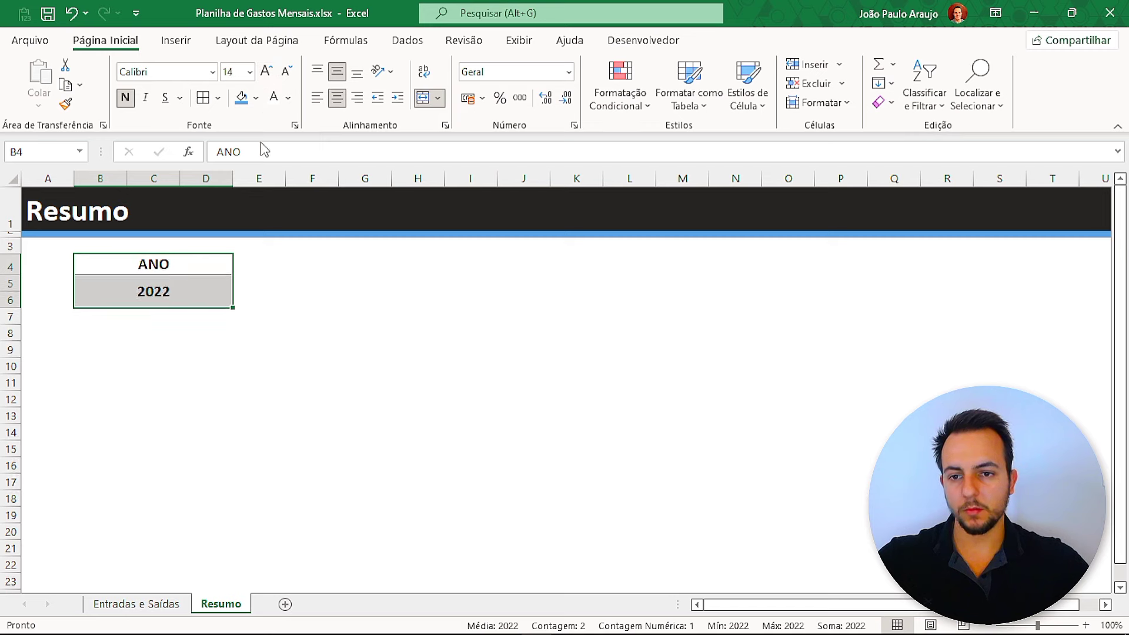
{"action": "key", "text": "Down"}
{"action": "left_click", "coordinate": [205, 333]}
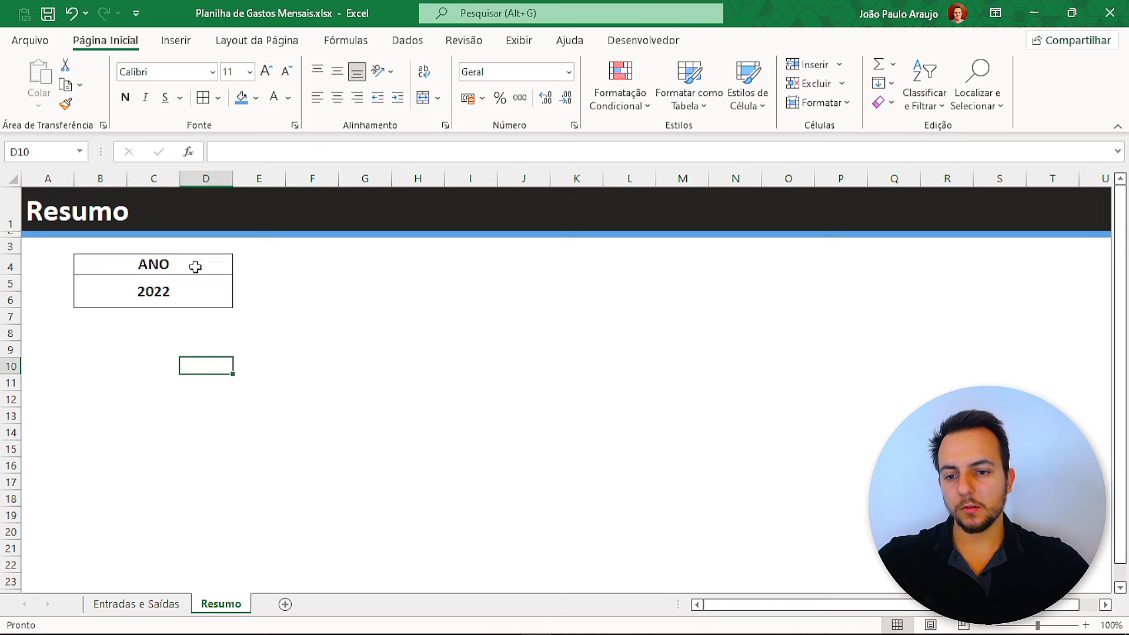
- Give the ANO header a black fill with white font
{"action": "left_click_drag", "start_coordinate": [194, 262], "coordinate": [200, 300]}
{"action": "left_click", "coordinate": [189, 338]}
{"action": "left_click", "coordinate": [152, 264]}
{"action": "left_click", "coordinate": [256, 98]}
{"action": "left_click", "coordinate": [254, 126]}
{"action": "left_click", "coordinate": [205, 296]}
- Copy the B4:D6 ANO box to F4, J4 and N4
{"action": "left_click", "coordinate": [195, 365]}
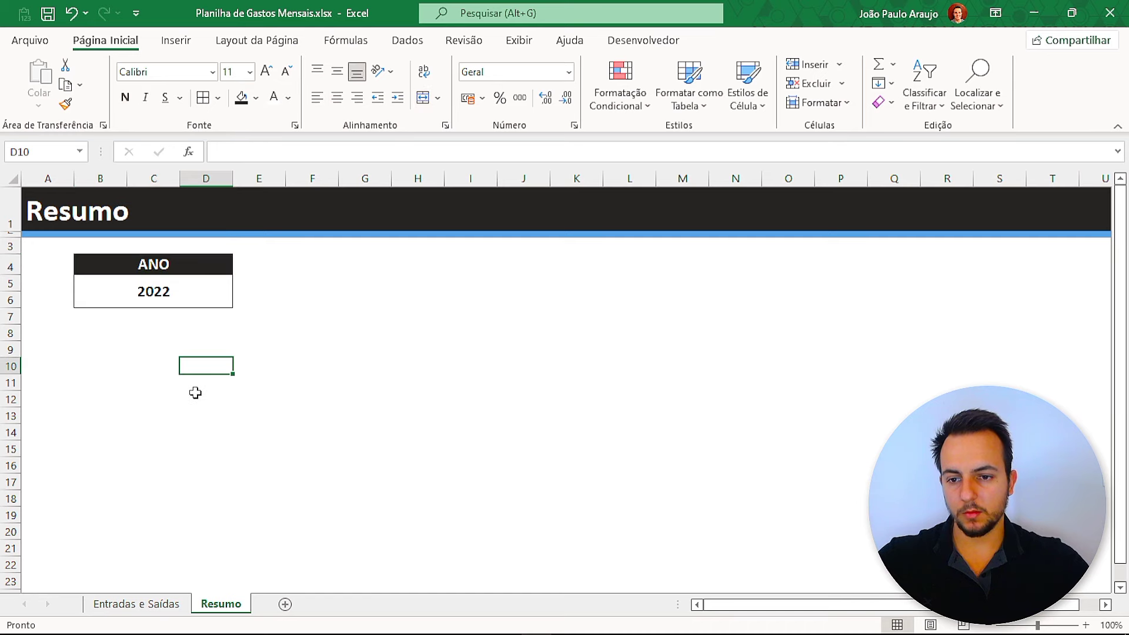
{"action": "left_click", "coordinate": [203, 264]}
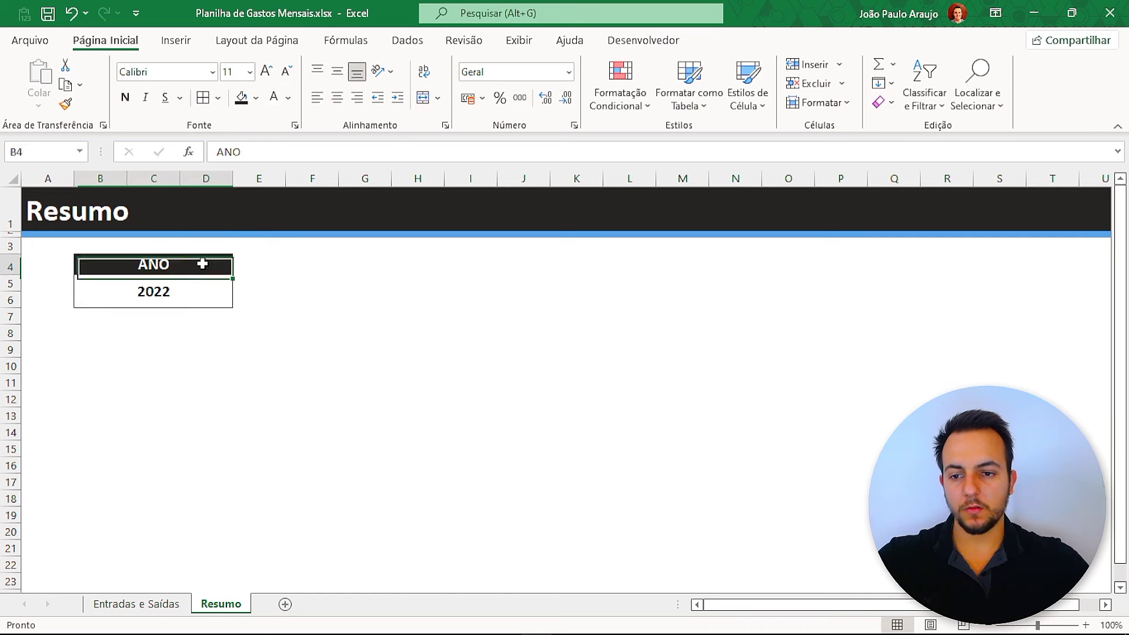
{"action": "left_click_drag", "start_coordinate": [202, 264], "coordinate": [201, 289]}
{"action": "key", "text": "ctrl+c"}
{"action": "left_click", "coordinate": [321, 273]}
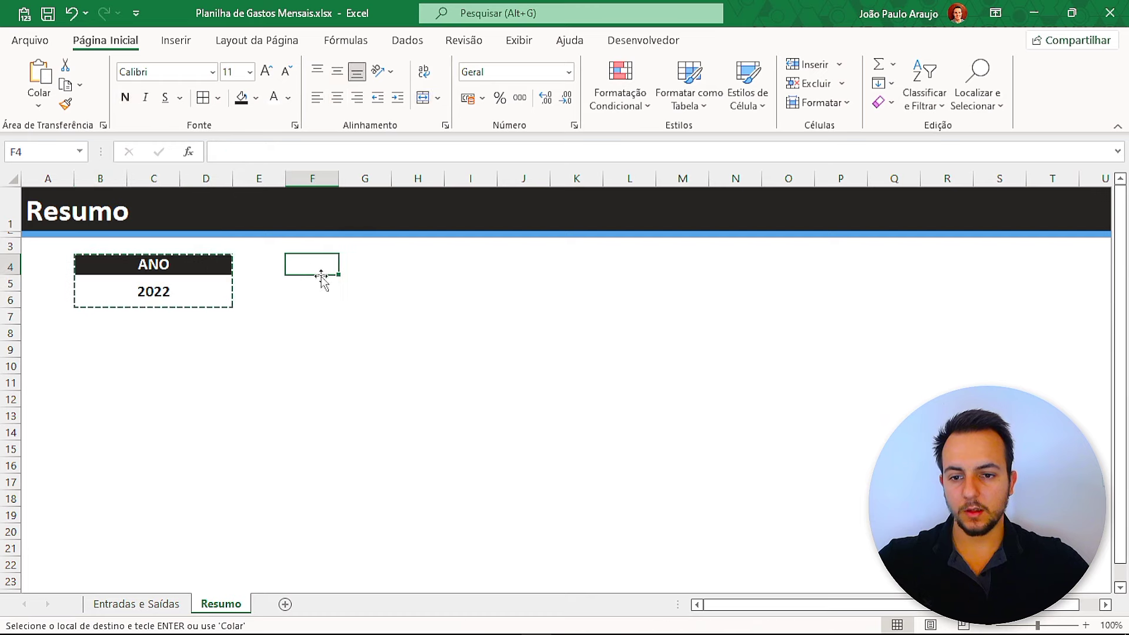
{"action": "key", "text": "ctrl+v"}
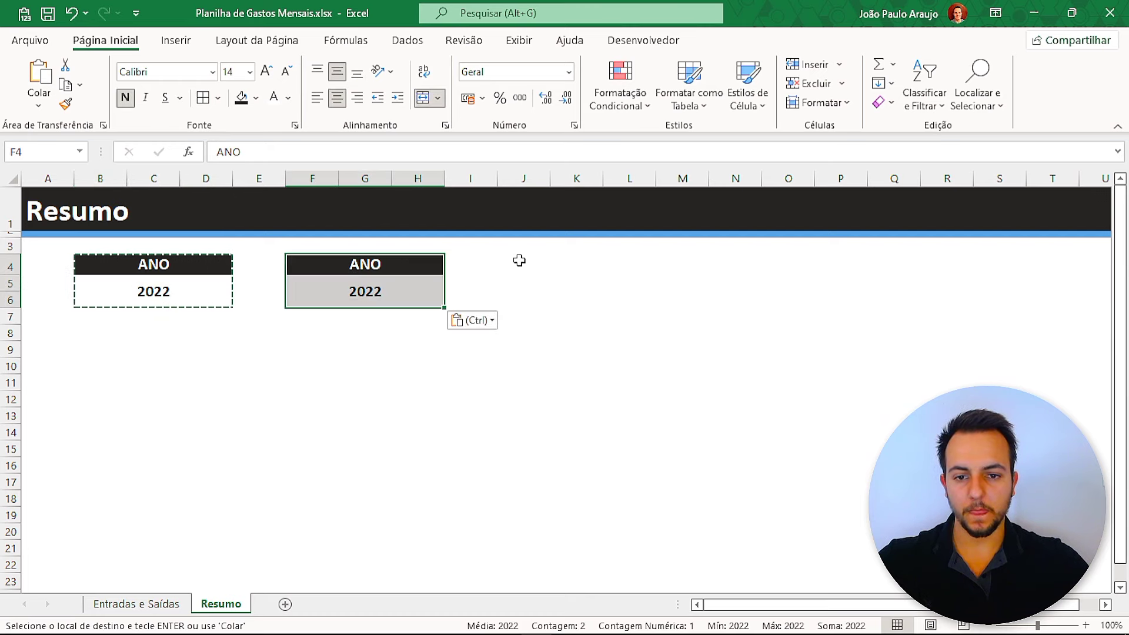
{"action": "left_click", "coordinate": [519, 261]}
{"action": "key", "text": "ctrl+v"}
{"action": "left_click", "coordinate": [741, 259]}
{"action": "key", "text": "ctrl+v"}
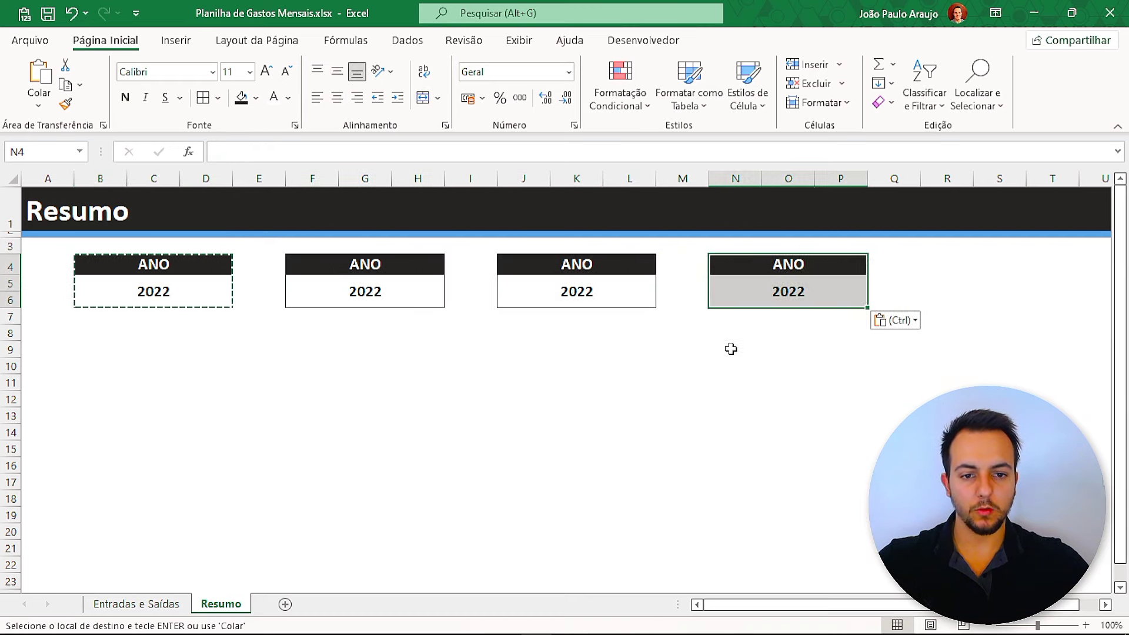
- Rename the new headers ENTRADAS, SAÍDAS and SALDO and clear the copied 2022 values
{"action": "type", "text": "ENTRADASSAÍDASS"}
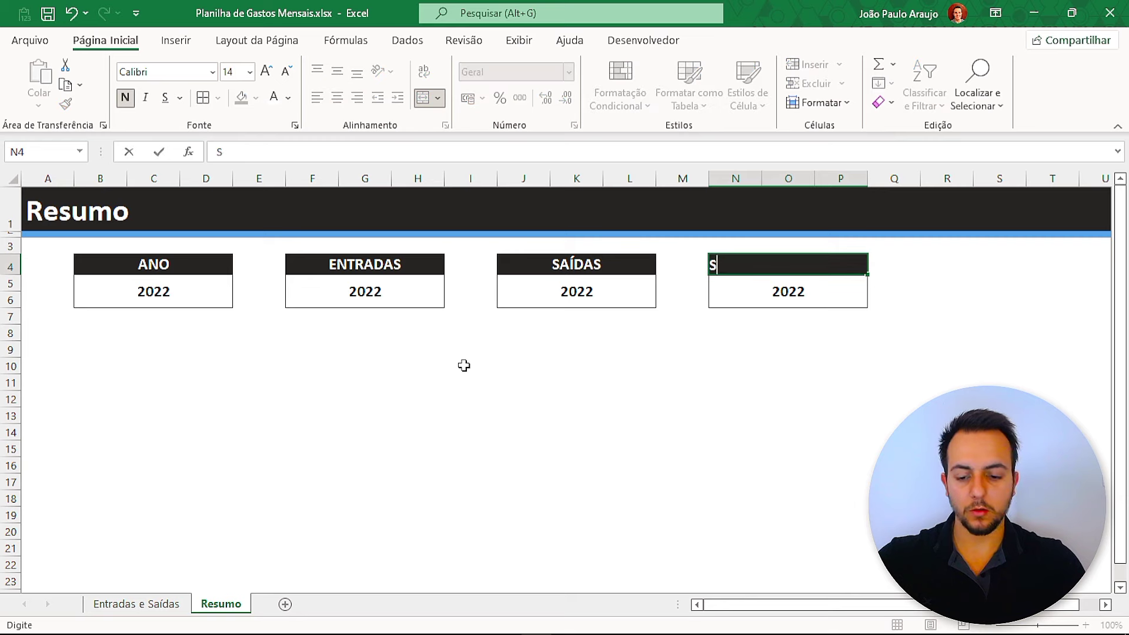
{"action": "type", "text": "ALDO"}
{"action": "key", "text": "Return"}
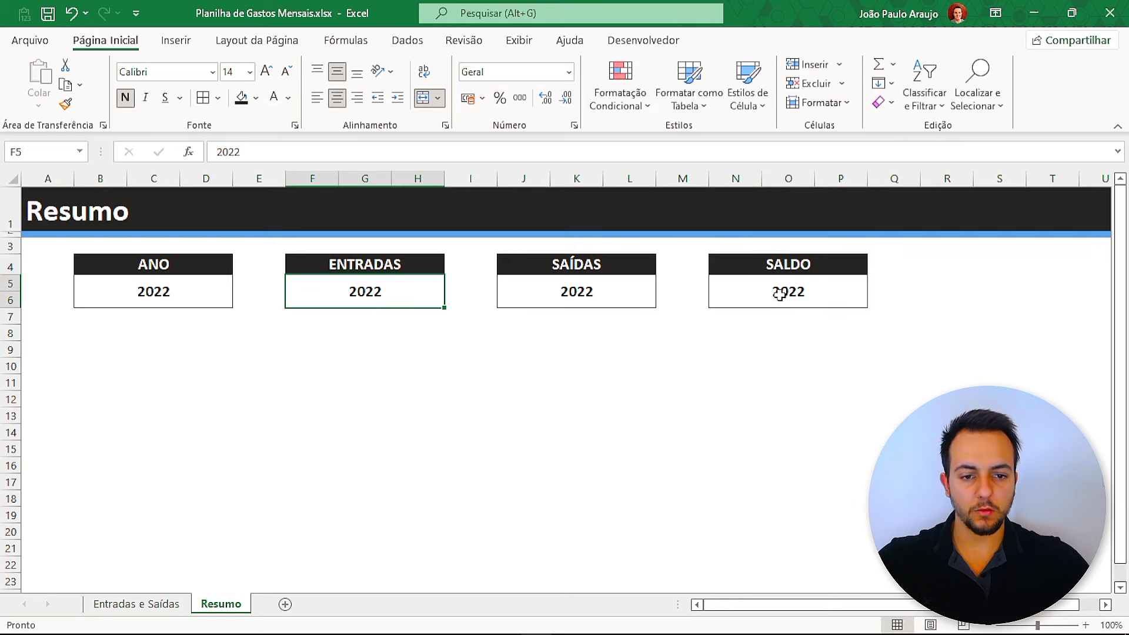
{"action": "left_click", "coordinate": [776, 293], "text": "shift"}
{"action": "key", "text": "Delete"}
- Enter the SALDO formula =F5-J5 in N5
{"action": "left_click", "coordinate": [782, 300]}
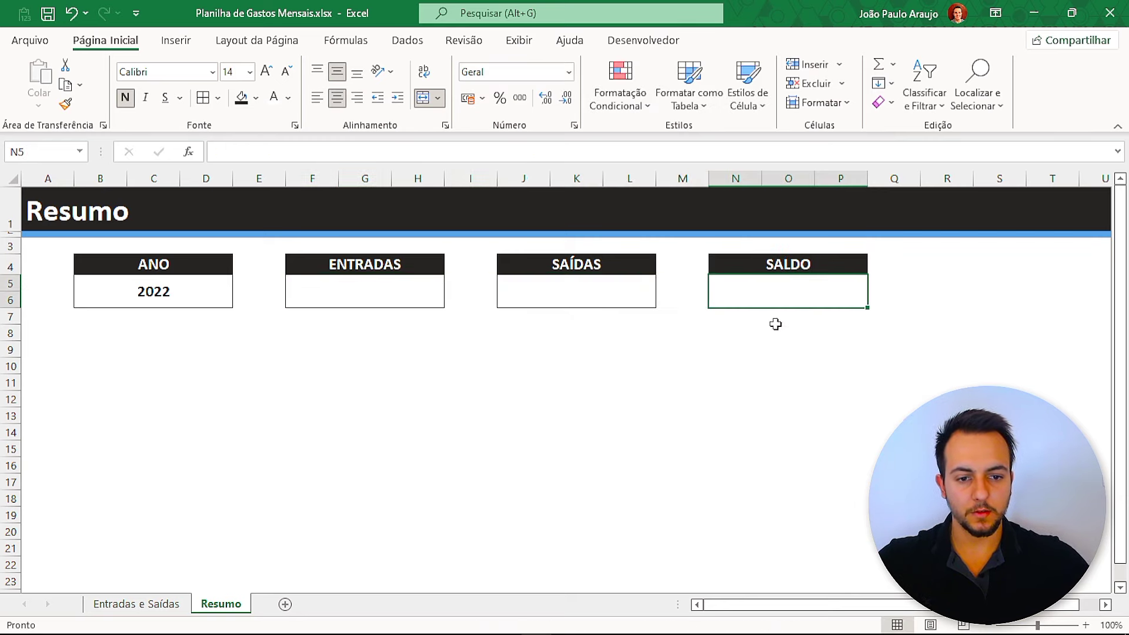
{"action": "type", "text": "="}
{"action": "left_click", "coordinate": [365, 291]}
{"action": "type", "text": "-"}
{"action": "left_click", "coordinate": [577, 291]}
{"action": "key", "text": "Return"}
{"action": "left_click", "coordinate": [370, 294]}
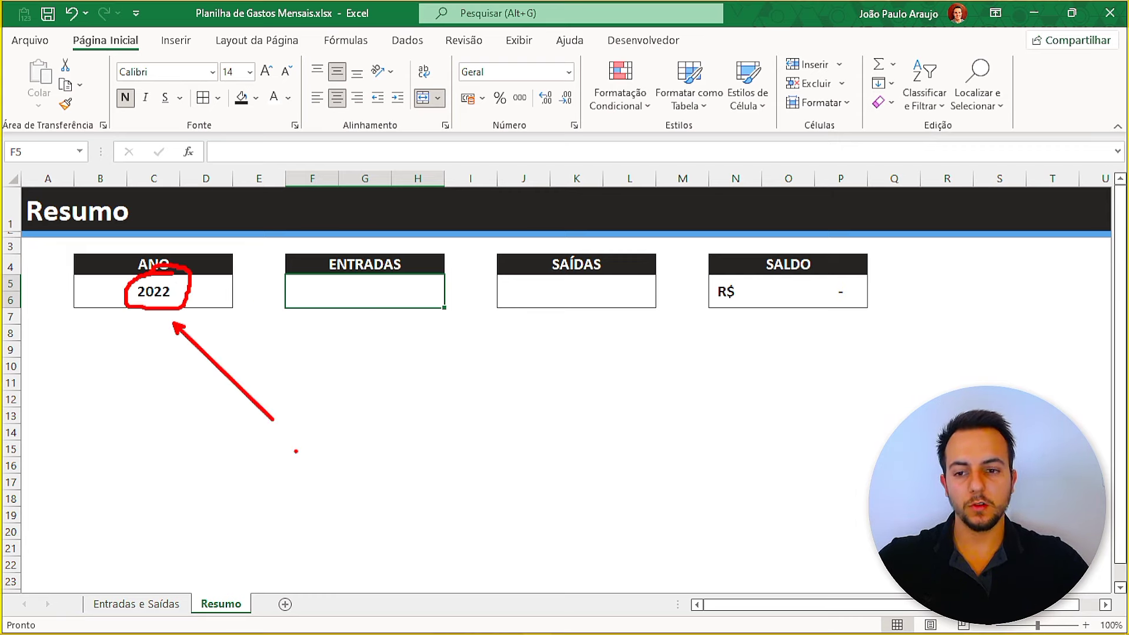
- Return to the Entradas e Saídas sheet
{"action": "left_click", "coordinate": [137, 604]}
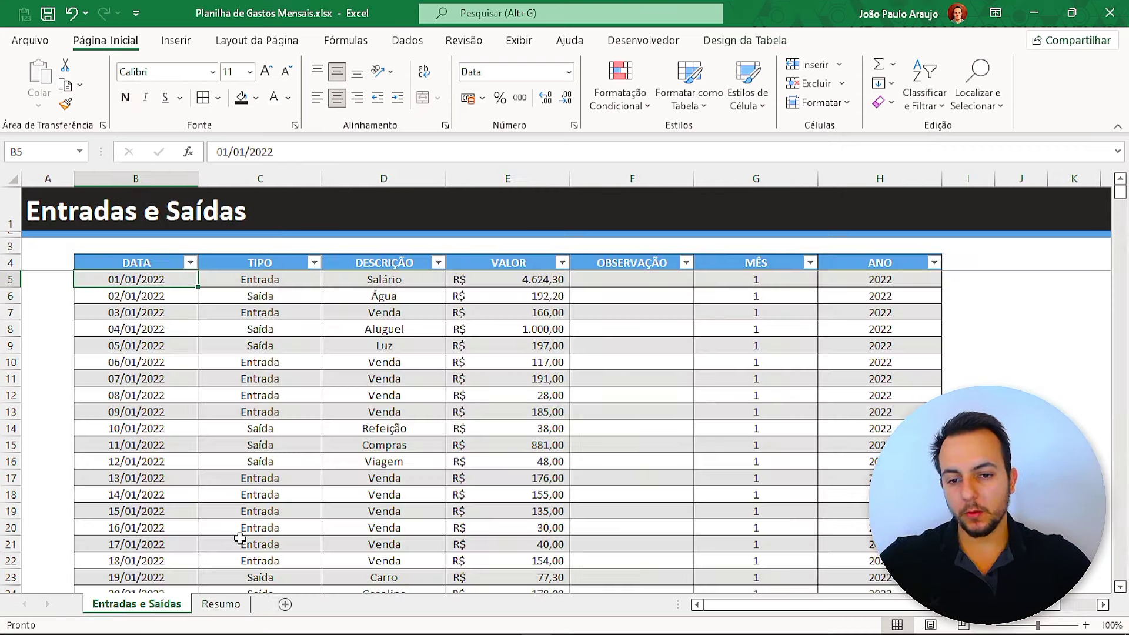
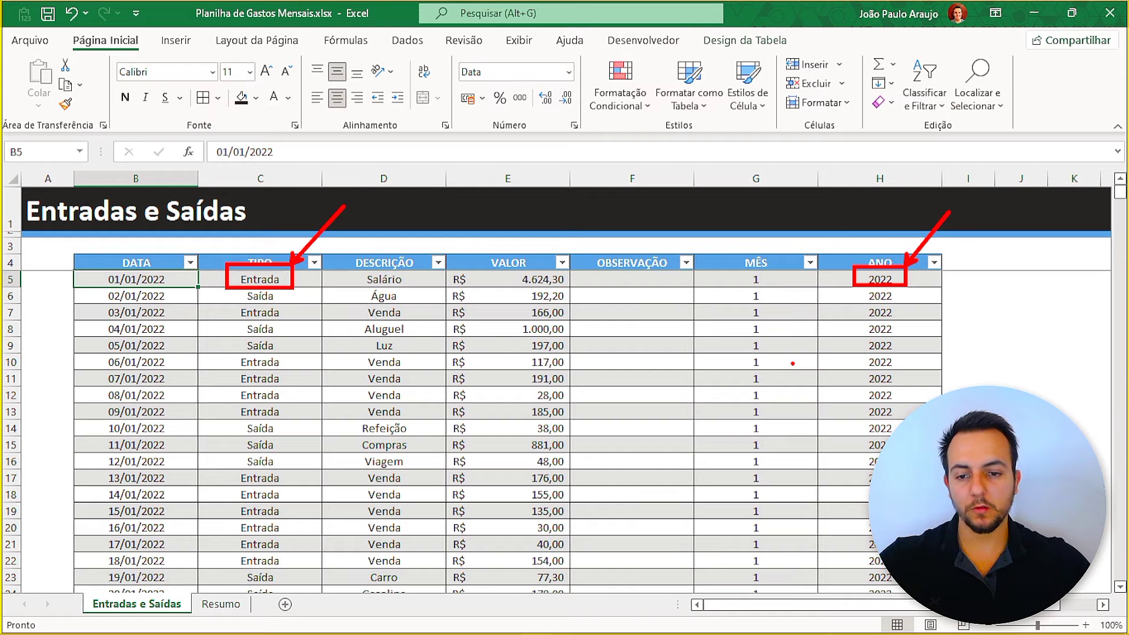
- Check the Entradas e Saídas table's last row and its ANO and TIPO filters, then go to the Resumo sheet
{"action": "left_click", "coordinate": [517, 345]}
{"action": "key", "text": "ctrl+Down"}
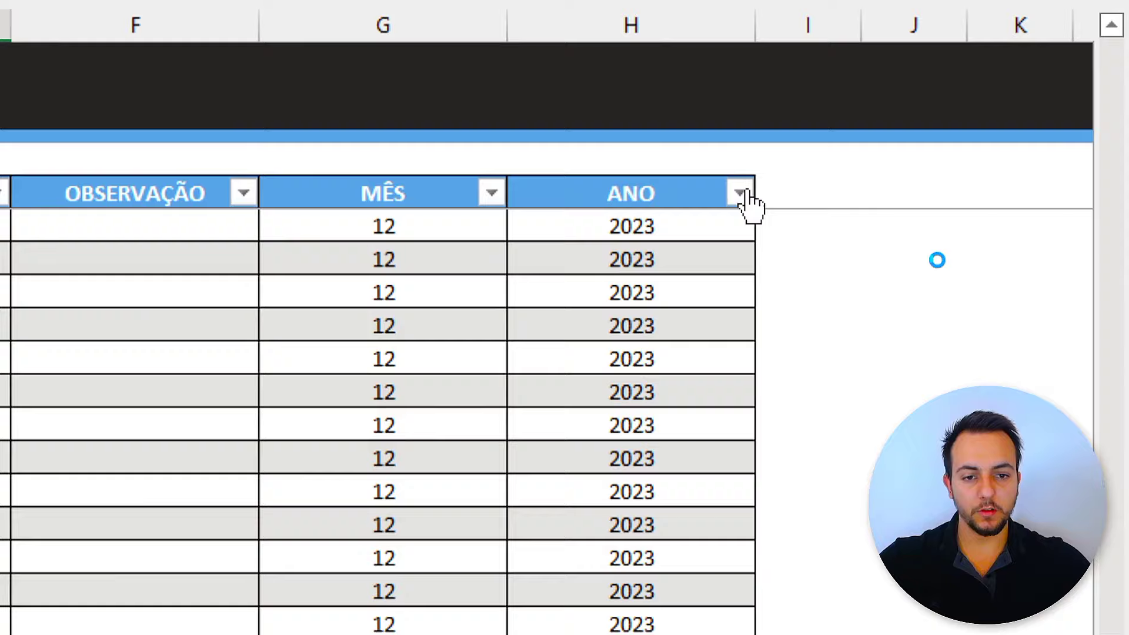
{"action": "left_click", "coordinate": [934, 263]}
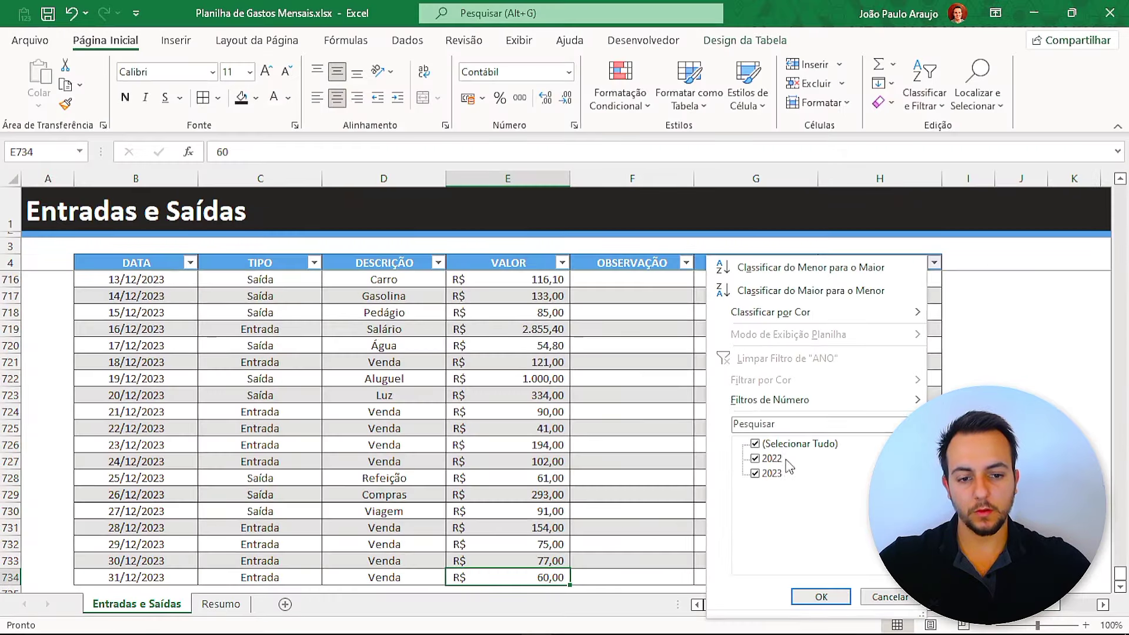
{"action": "key", "text": "Escape"}
{"action": "left_click", "coordinate": [291, 340]}
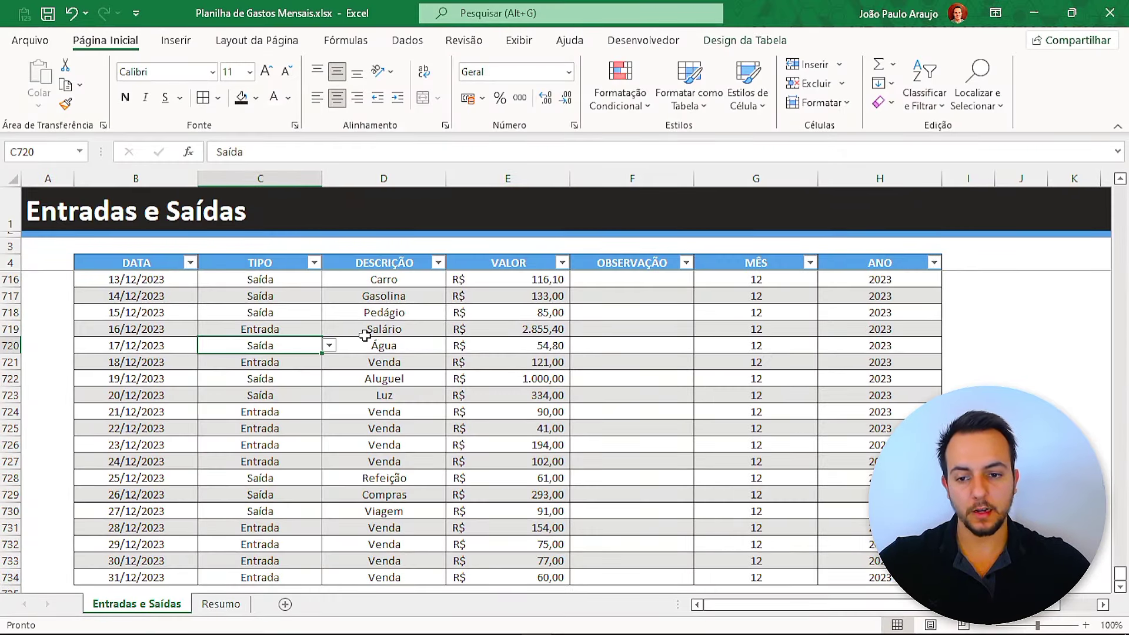
{"action": "key", "text": "ctrl+Up"}
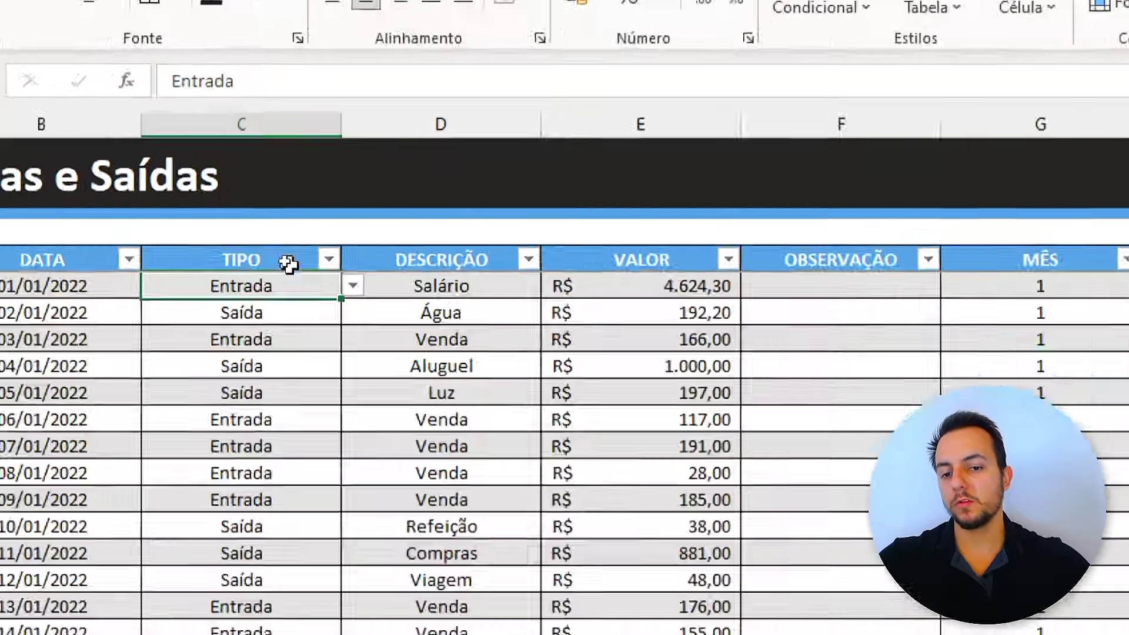
{"action": "left_click", "coordinate": [329, 259]}
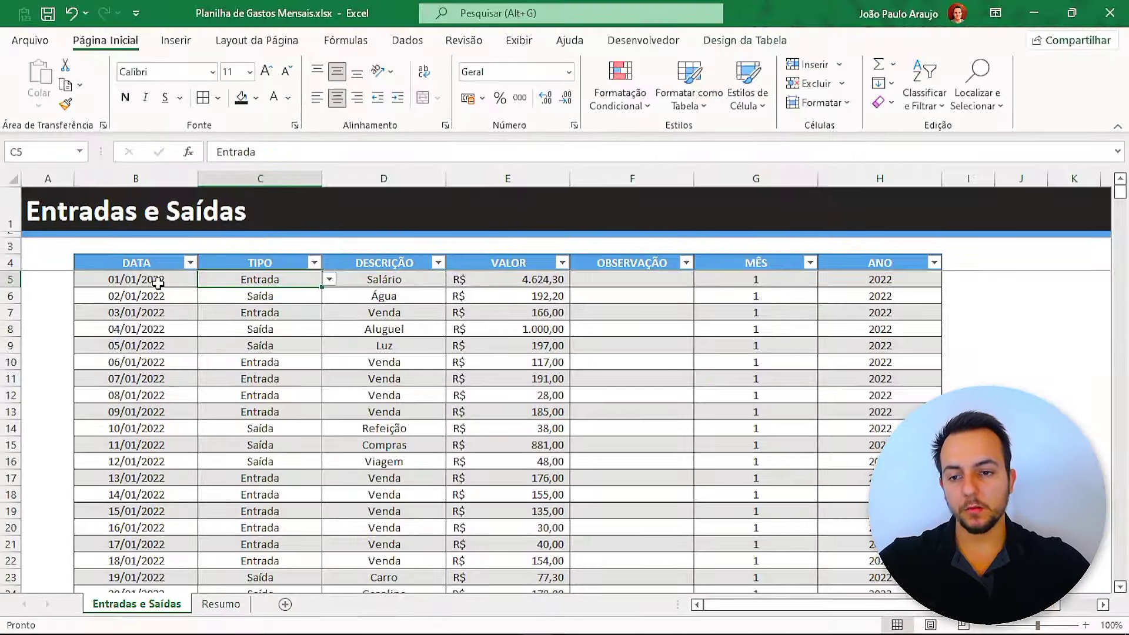
{"action": "left_click", "coordinate": [220, 603]}
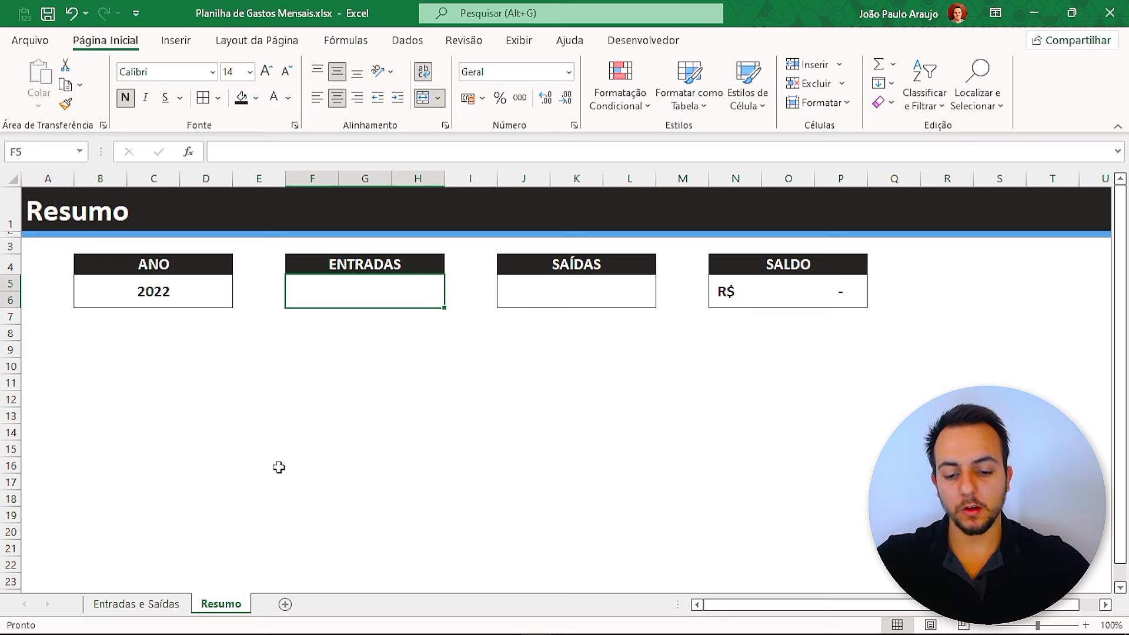
- Start a SOMASES in F5 summing column E, with column C as first criteria range
{"action": "type", "text": "=somases"}
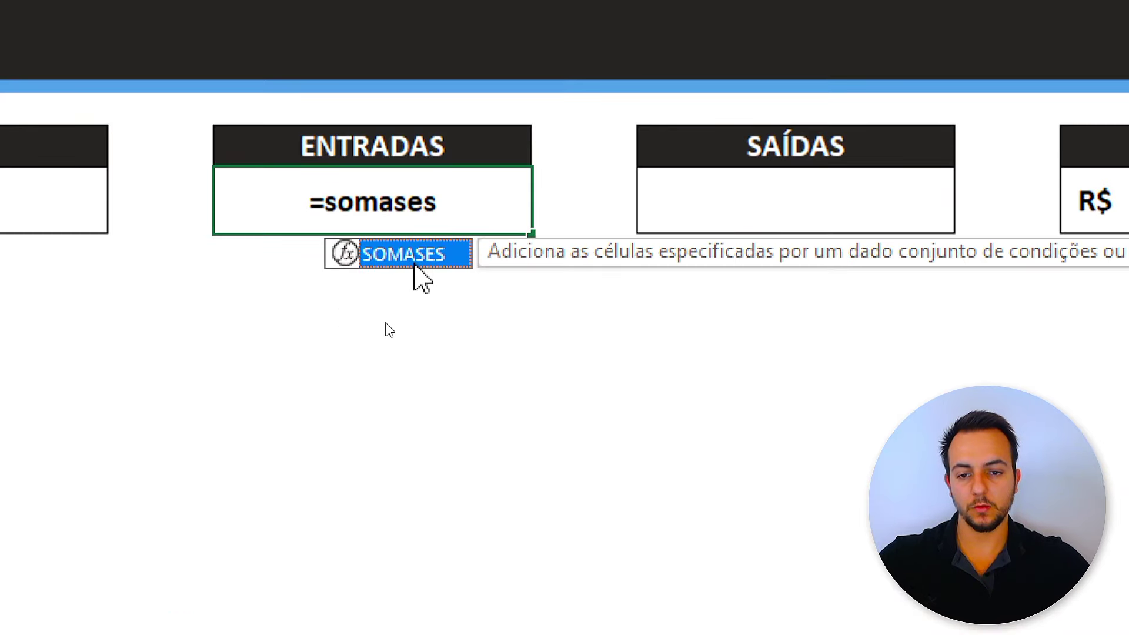
{"action": "double_click", "coordinate": [415, 265]}
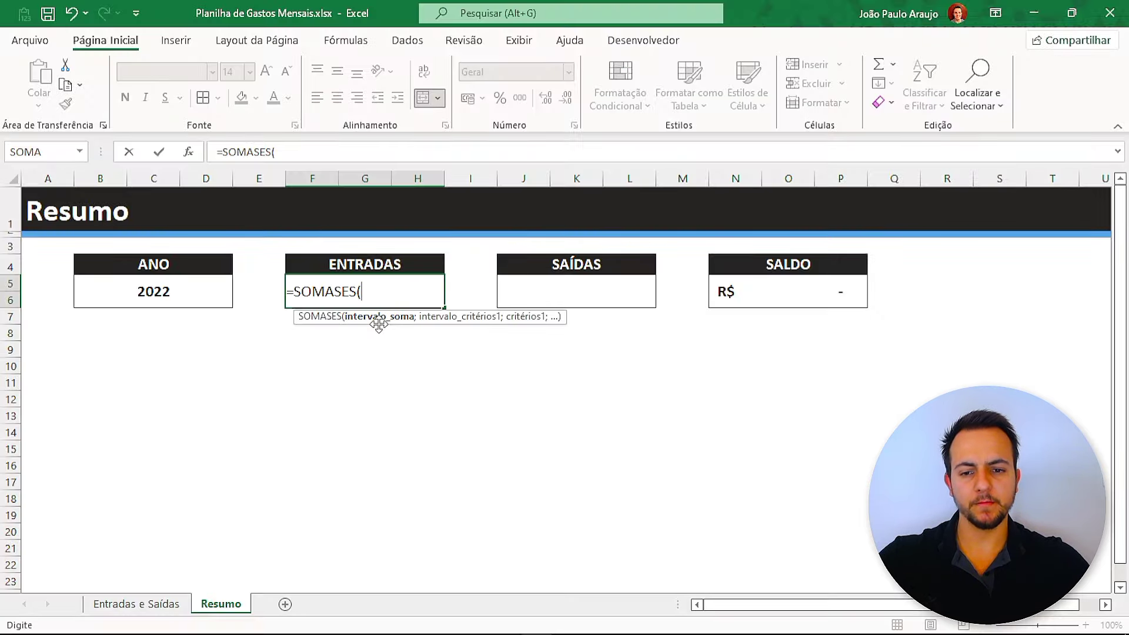
{"action": "left_click", "coordinate": [136, 604]}
{"action": "left_click", "coordinate": [510, 179]}
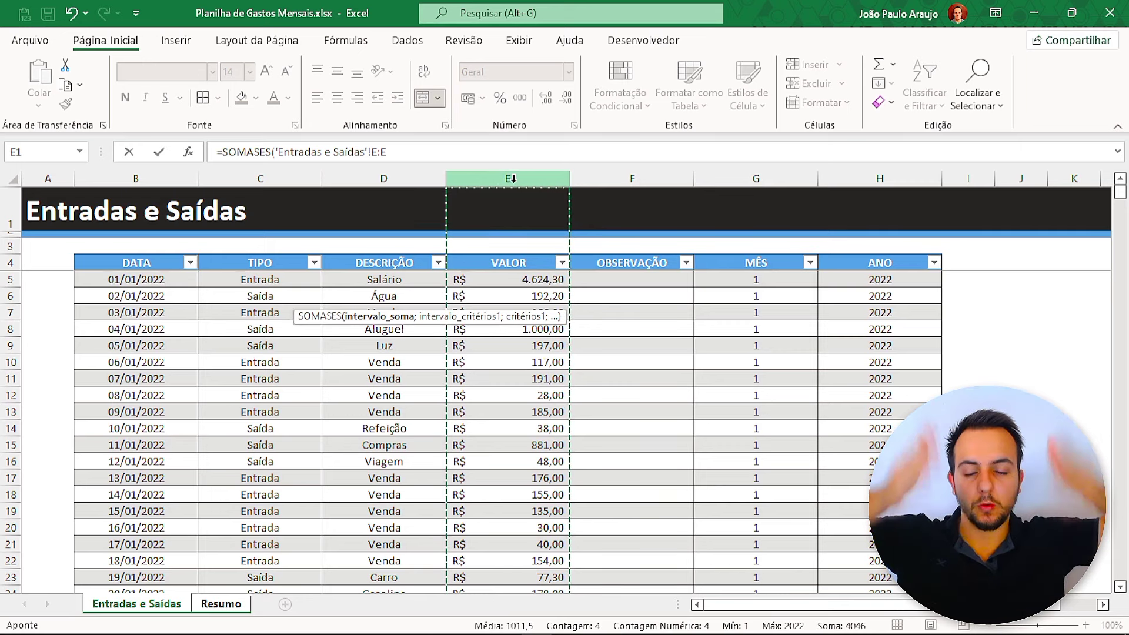
{"action": "type", "text": ";"}
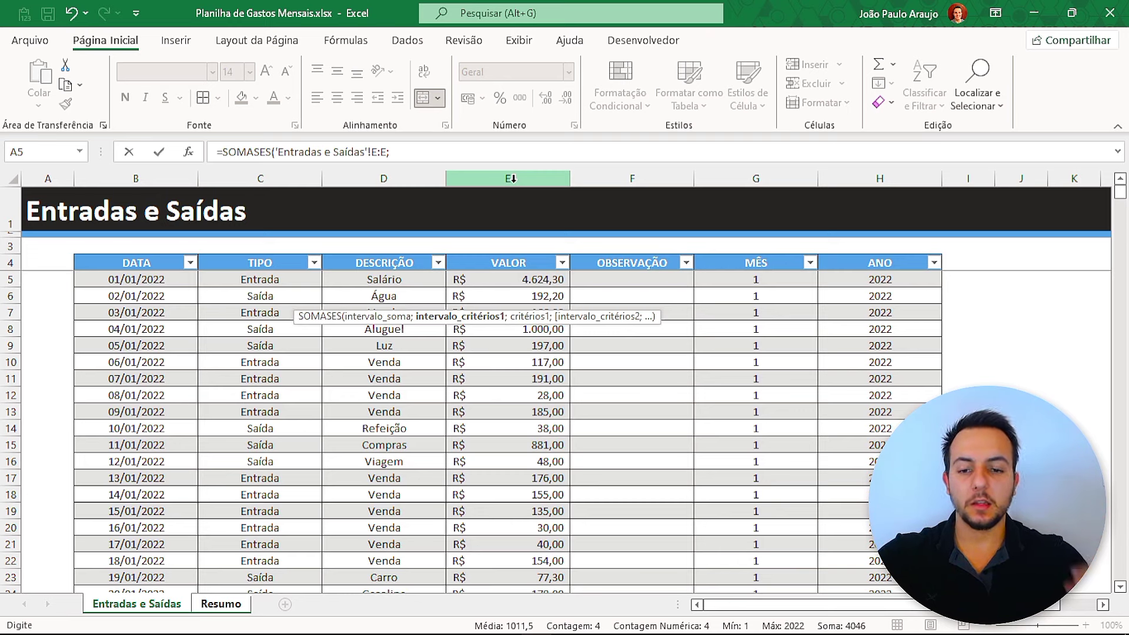
{"action": "left_click", "coordinate": [308, 181]}
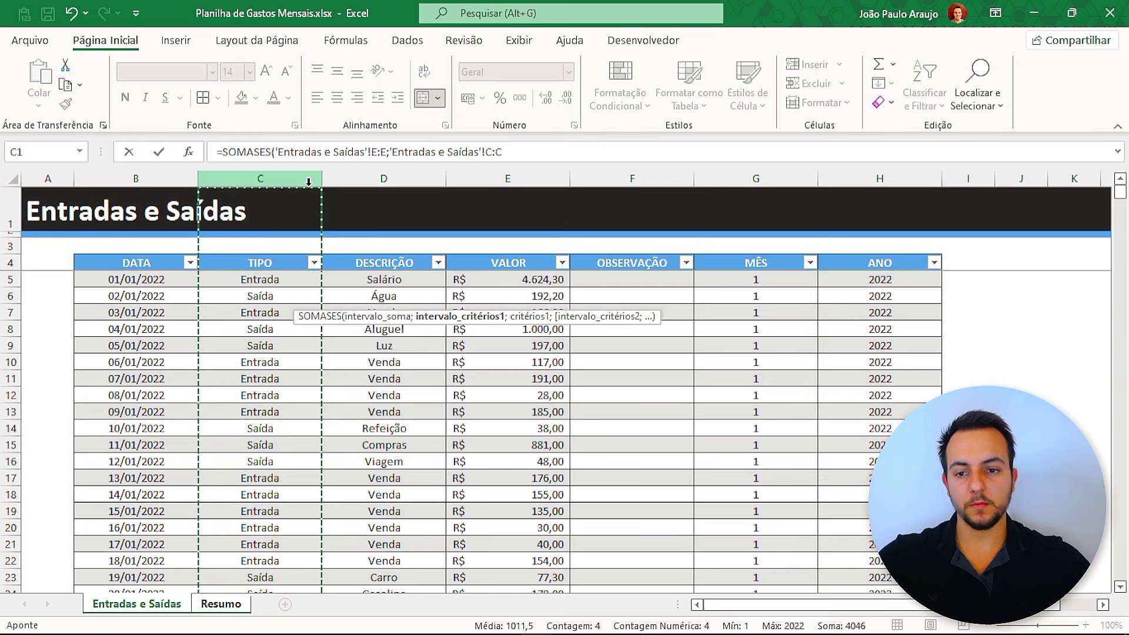
- Add the "Entrada" criterion and the ANO column H matched to Resumo!B5, and confirm the formula
{"action": "type", "text": ";\"Entrada"}
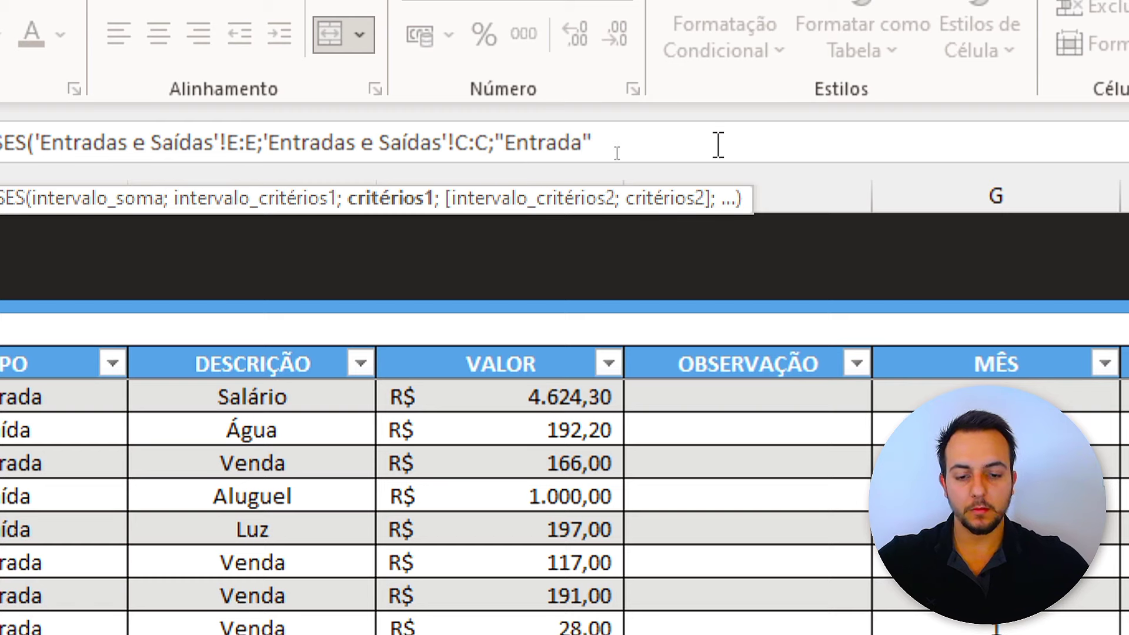
{"action": "type", "text": ";"}
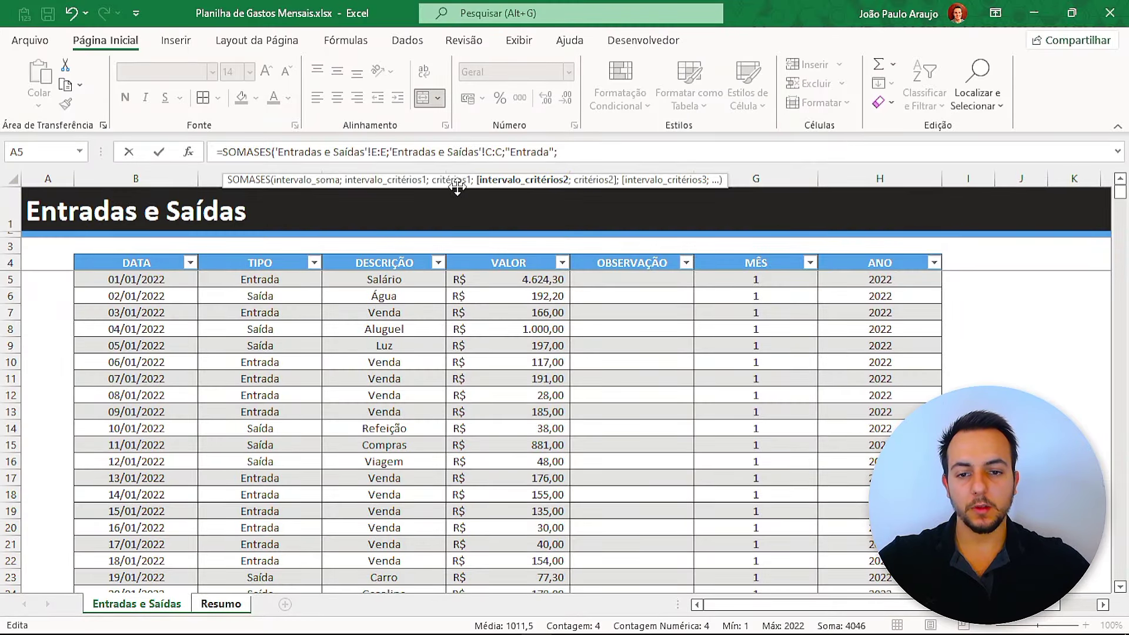
{"action": "mouse_move", "coordinate": [457, 187]}
{"action": "left_mouse_down"}
{"action": "mouse_move", "coordinate": [456, 223]}
{"action": "mouse_move", "coordinate": [326, 225]}
{"action": "left_mouse_up"}
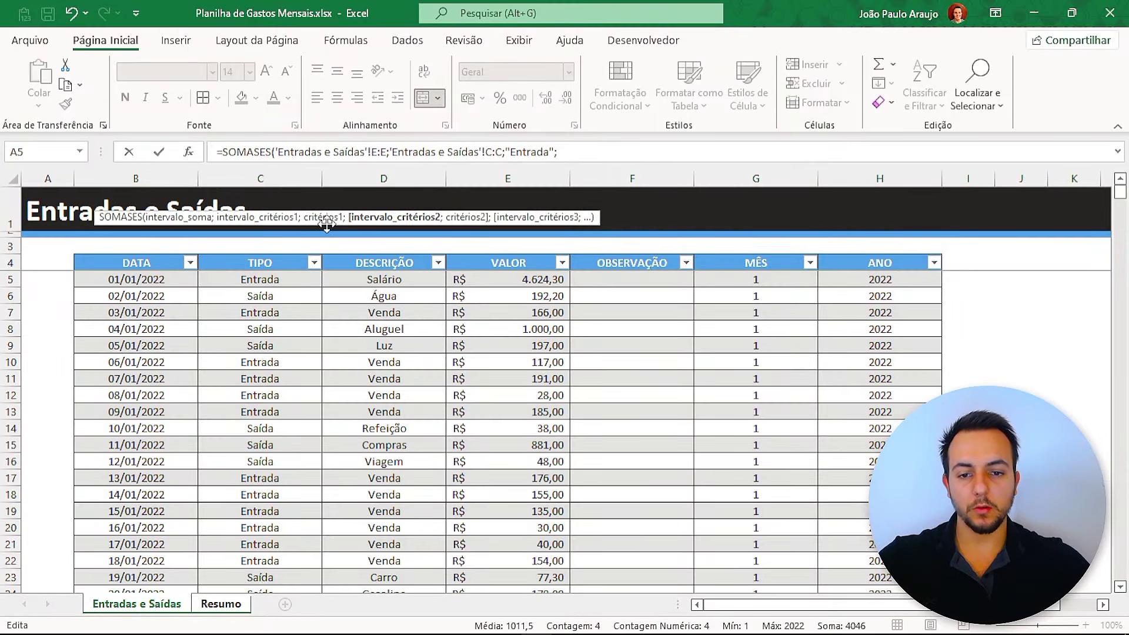
{"action": "left_click", "coordinate": [860, 179]}
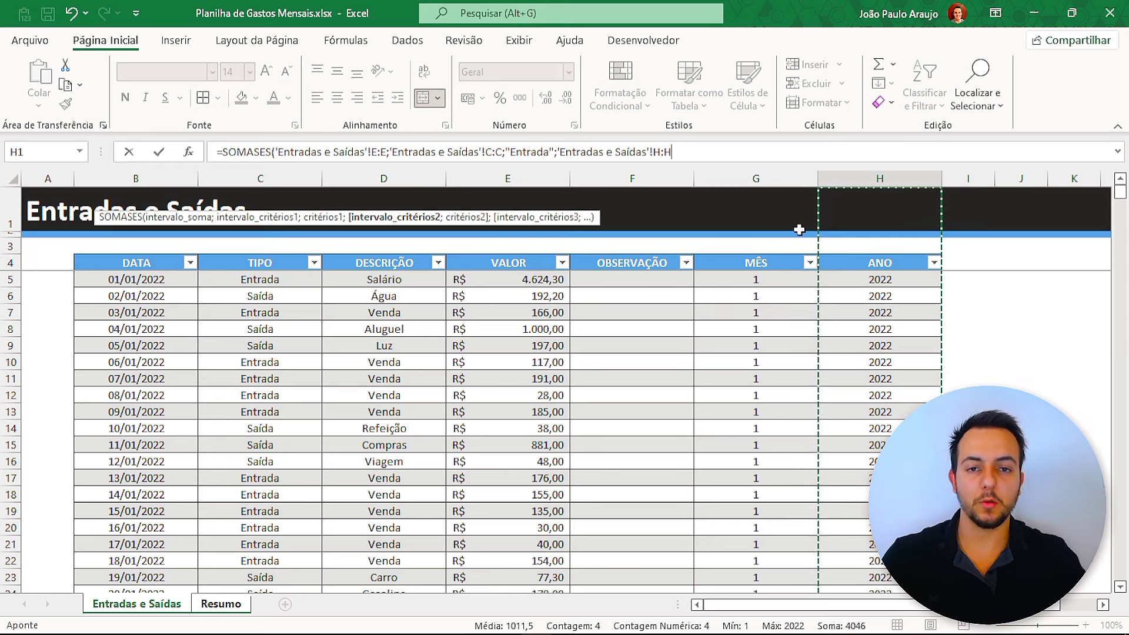
{"action": "type", "text": ";"}
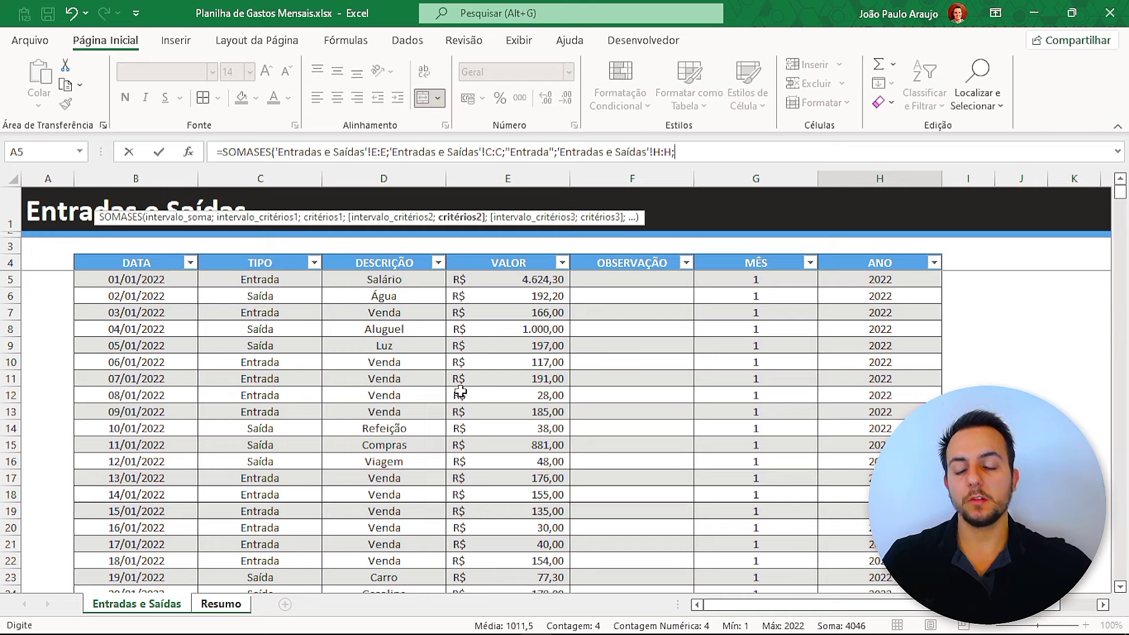
{"action": "left_click", "coordinate": [221, 604]}
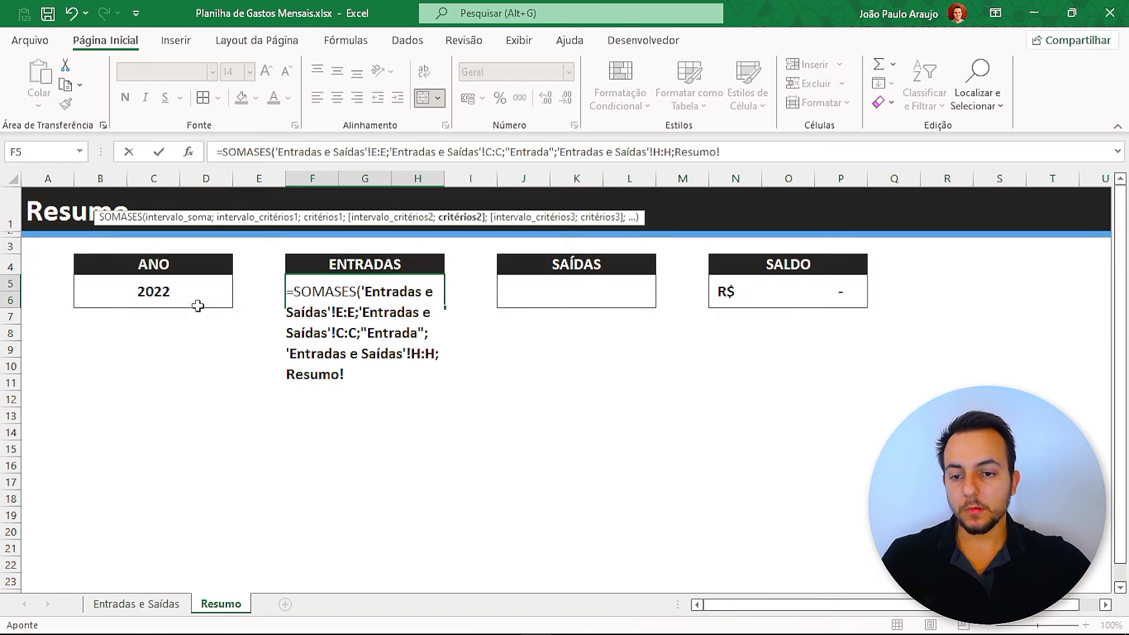
{"action": "left_click", "coordinate": [175, 292]}
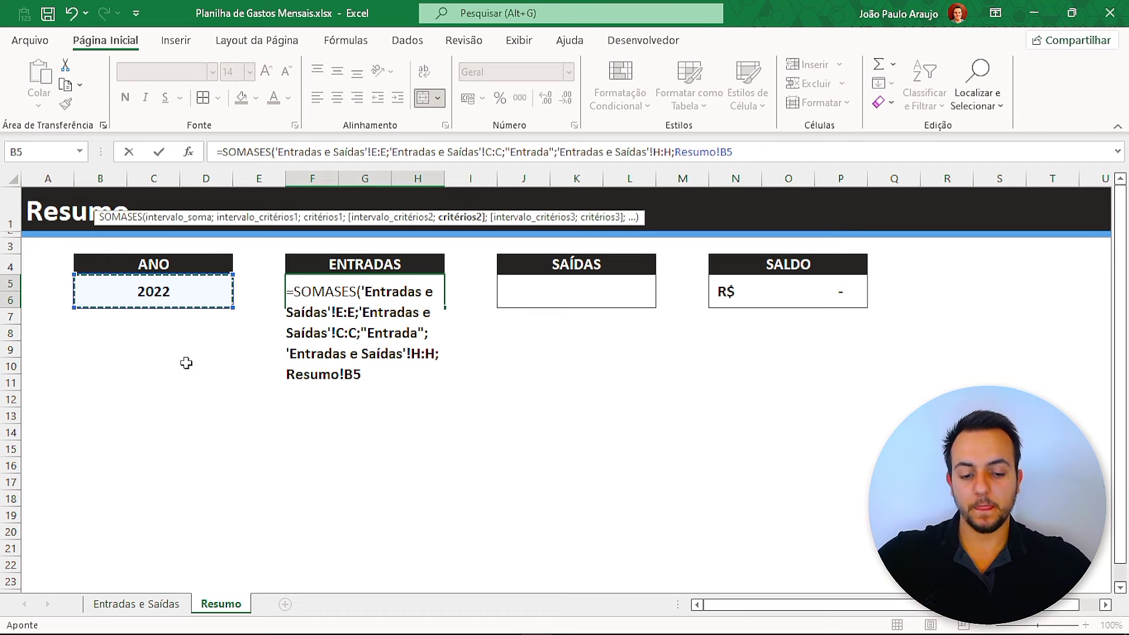
{"action": "type", "text": ")"}
{"action": "key", "text": "Return"}
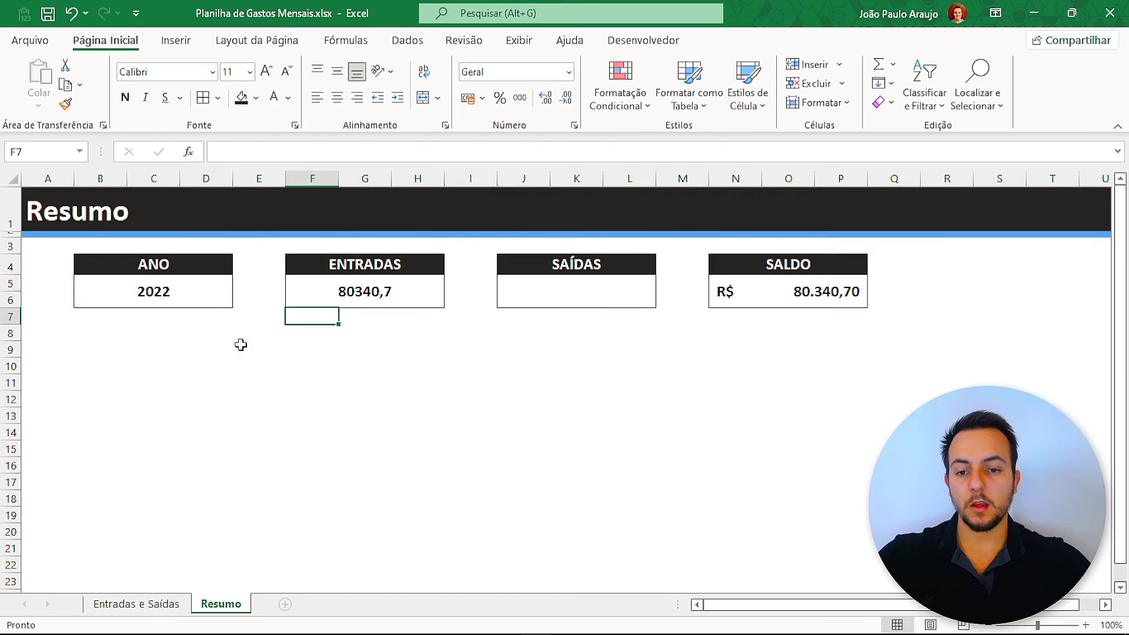
- Give the ENTRADAS total R$ accounting format and test ANO set to 2023
{"action": "left_click", "coordinate": [368, 297]}
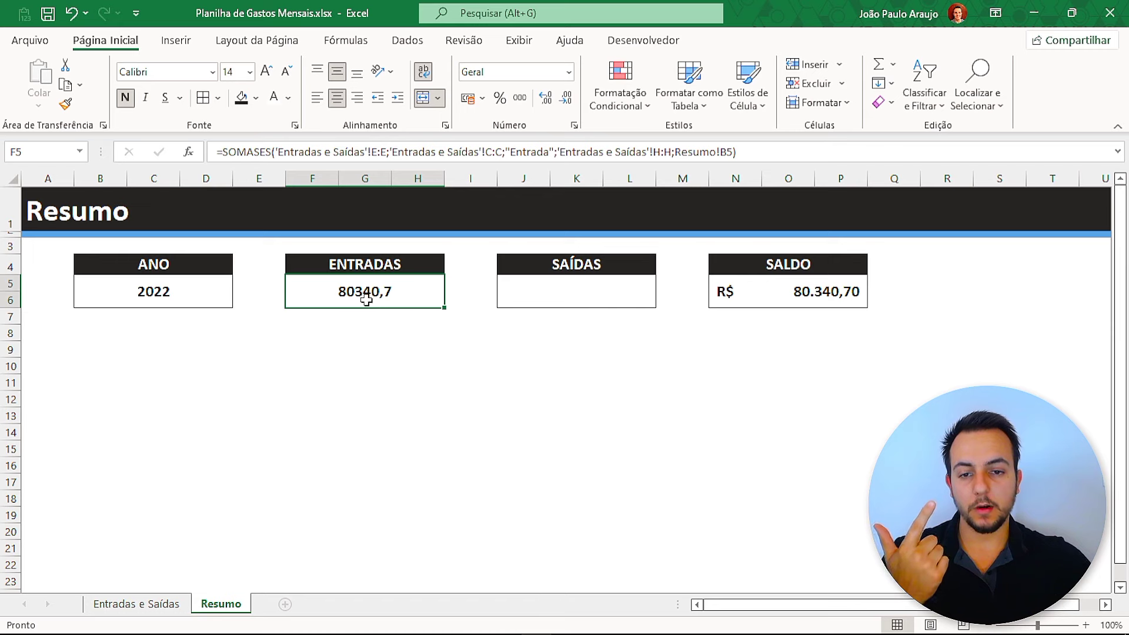
{"action": "left_click", "coordinate": [468, 99]}
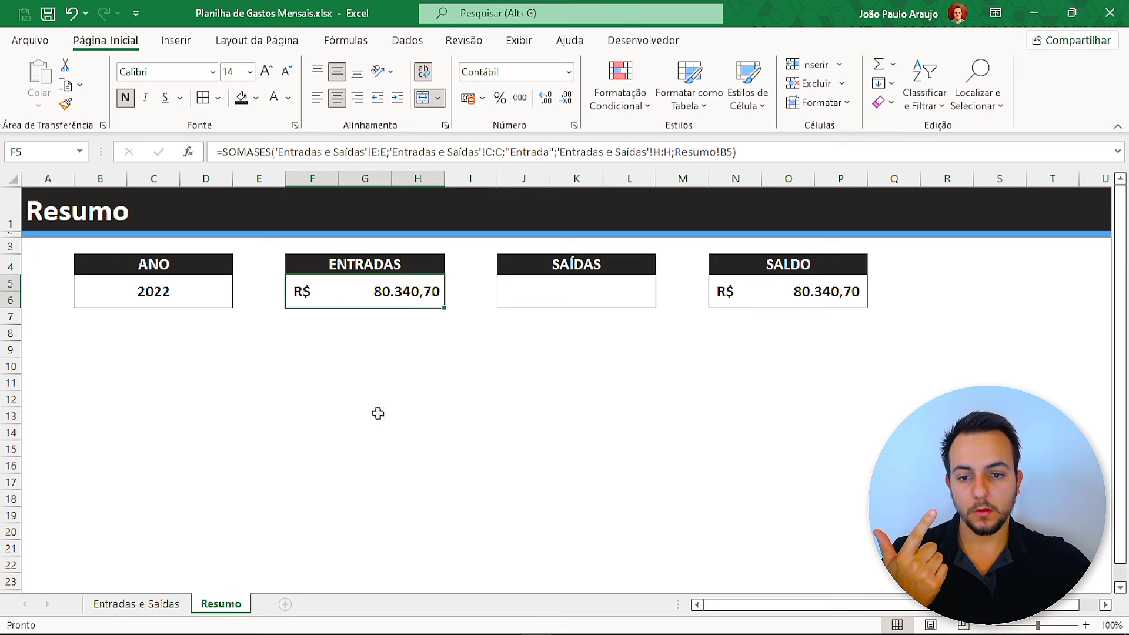
{"action": "left_click", "coordinate": [230, 297]}
{"action": "type", "text": "2"}
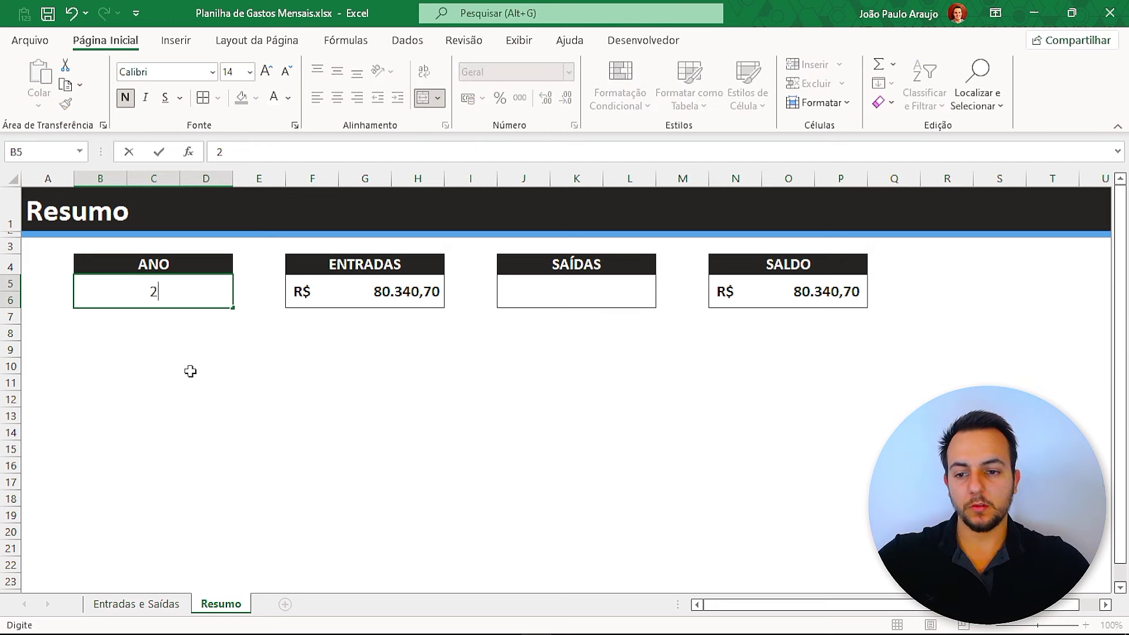
{"action": "key", "text": "Return"}
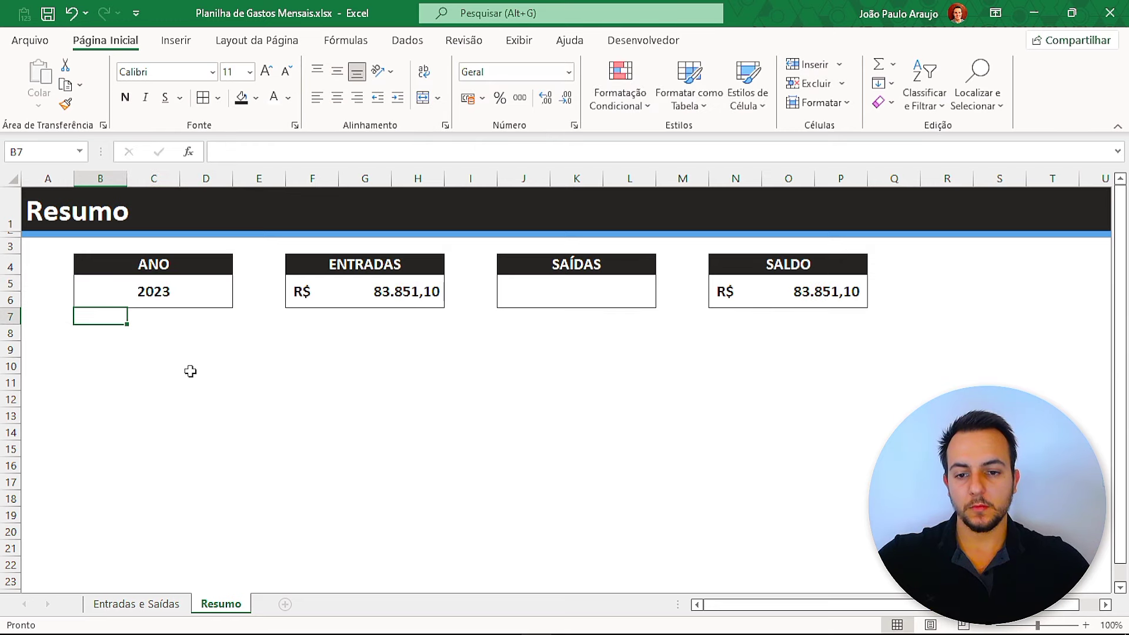
- Switch ANO between 2022 and 2023 again, ending on 2022
{"action": "key", "text": "Up"}
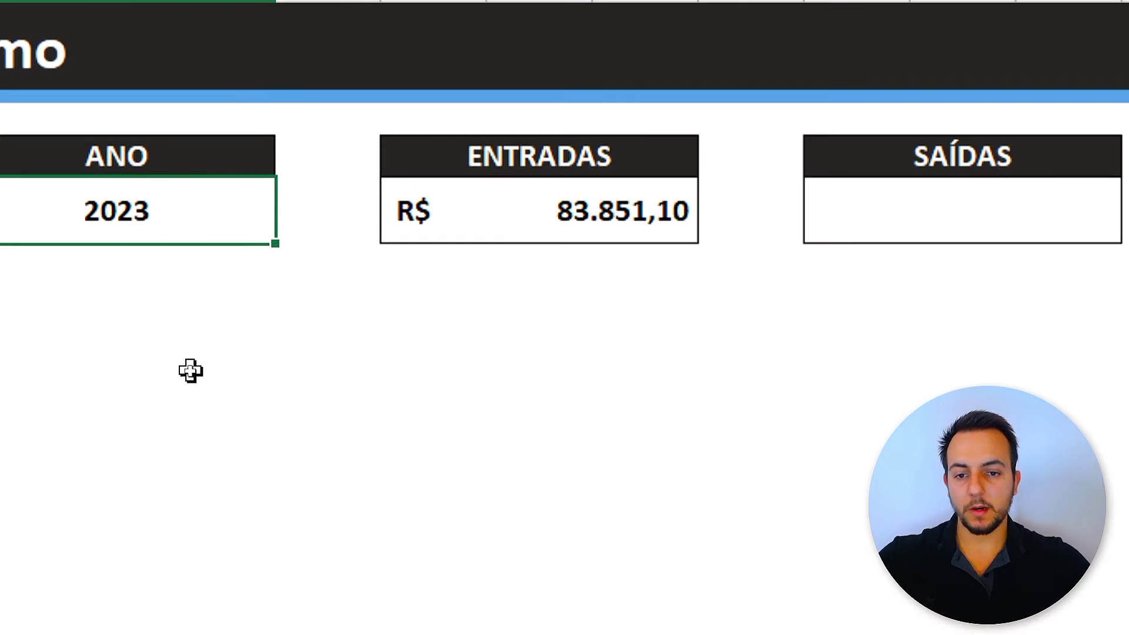
{"action": "type", "text": "2002"}
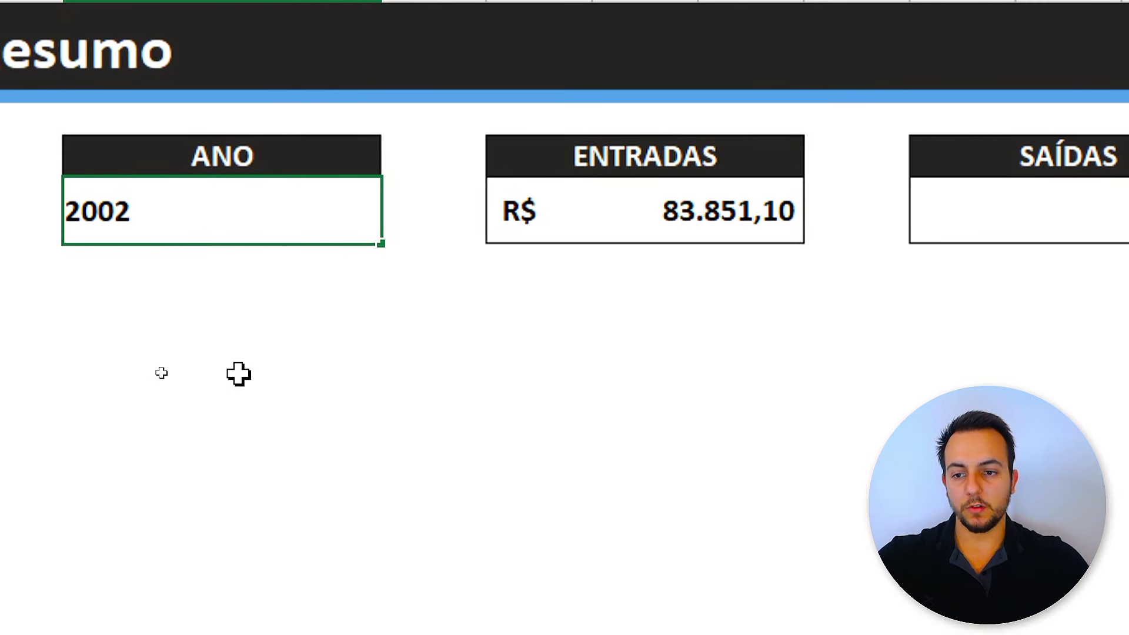
{"action": "key", "text": "Return"}
{"action": "key", "text": "Up"}
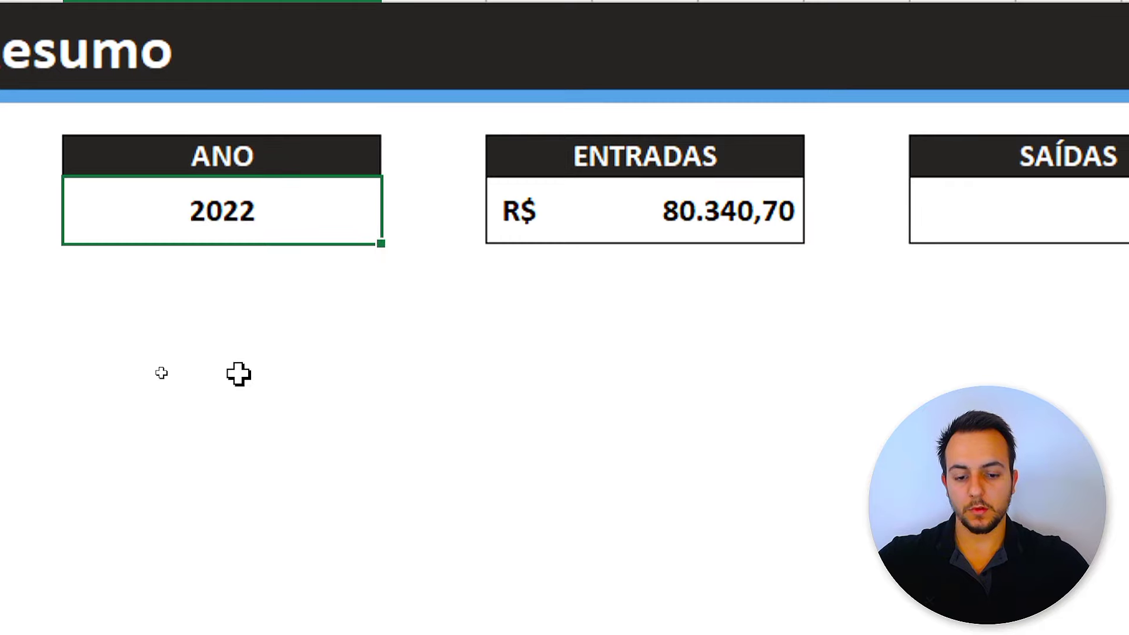
{"action": "type", "text": "202"}
{"action": "key", "text": "Return"}
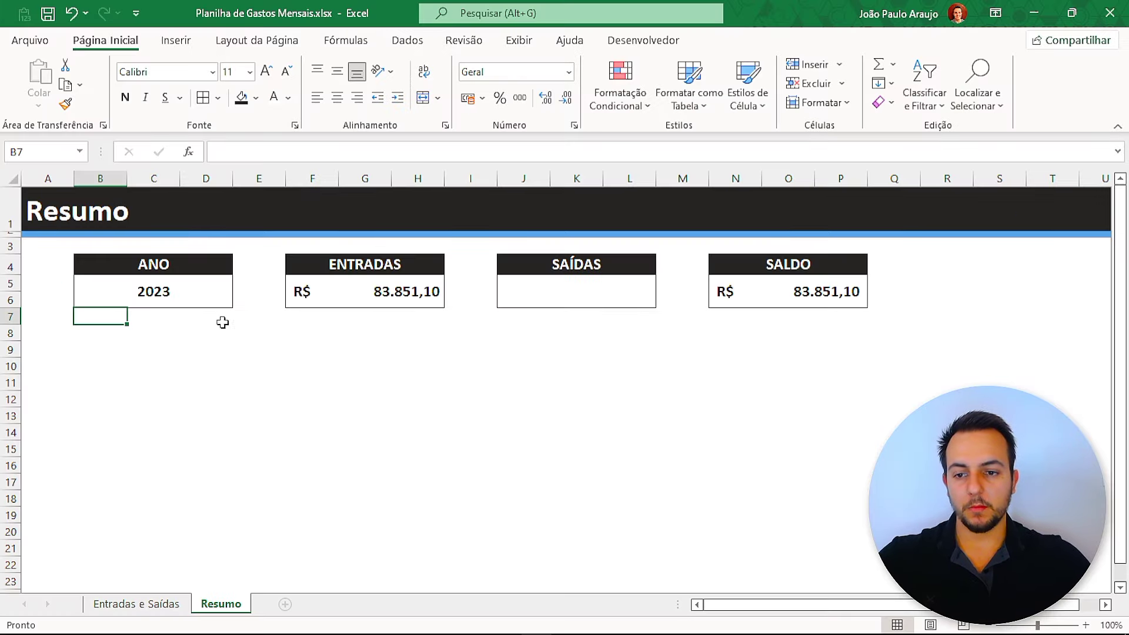
{"action": "key", "text": "Up"}
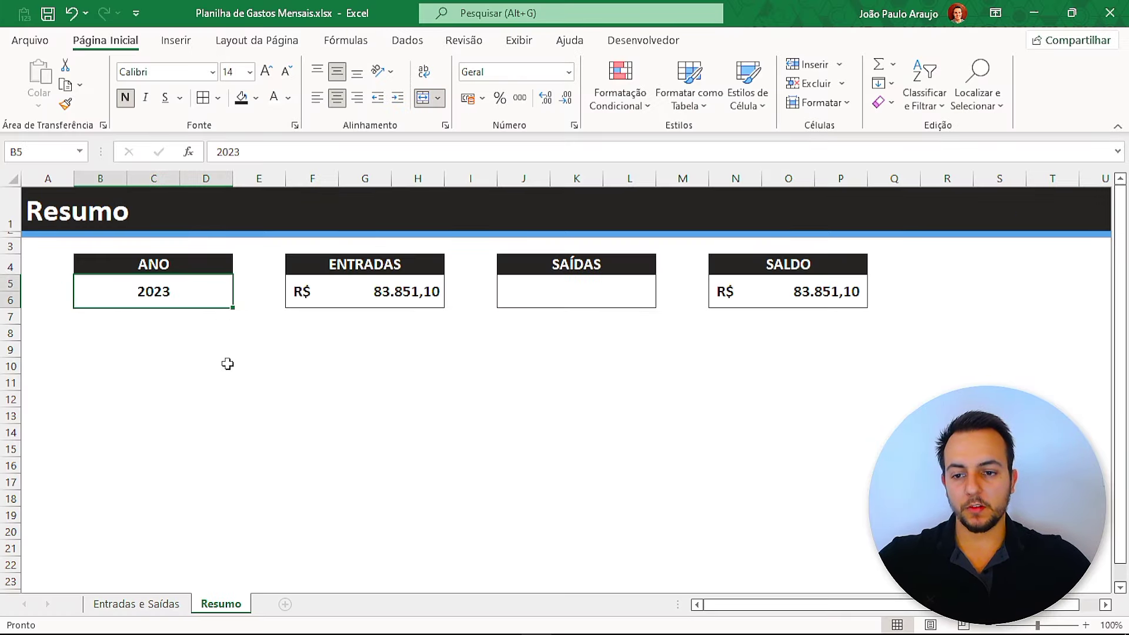
{"action": "type", "text": "202"}
{"action": "key", "text": "Return"}
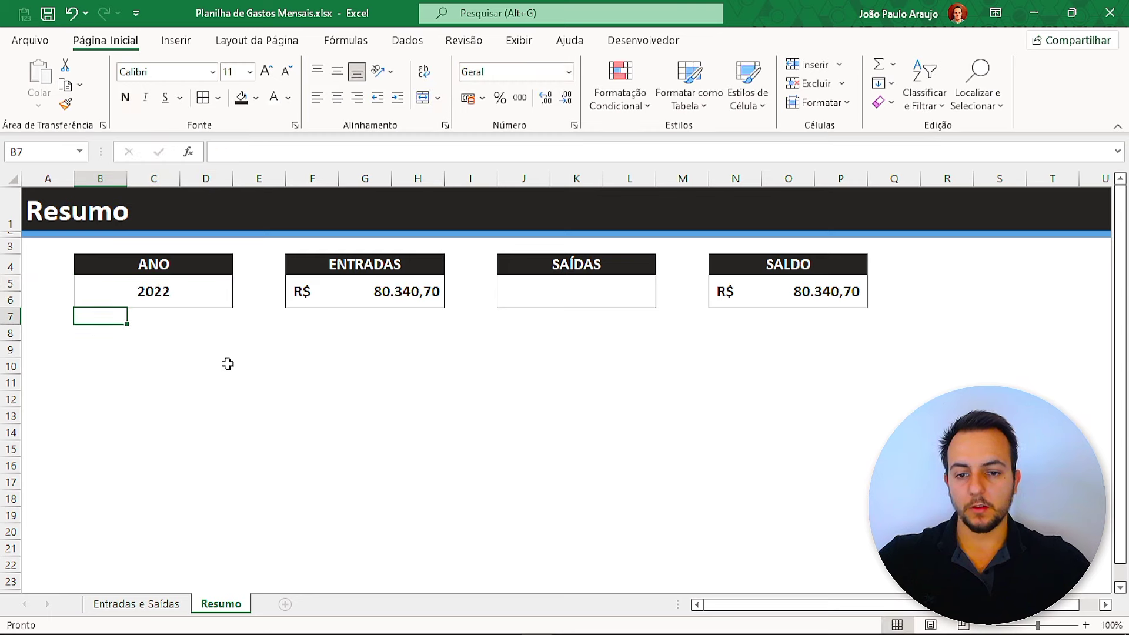
{"action": "left_click", "coordinate": [565, 290]}
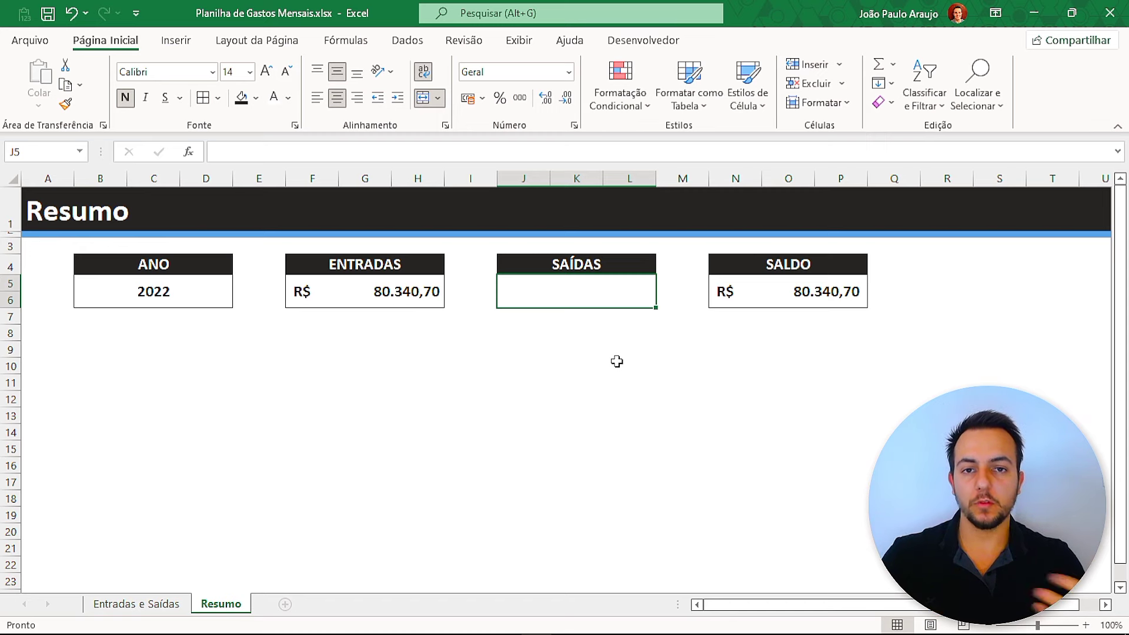
- Copy the ENTRADAS SOMASES formula into J5 and change its criterion from "Entrada" to "Saída"
{"action": "left_click", "coordinate": [369, 307]}
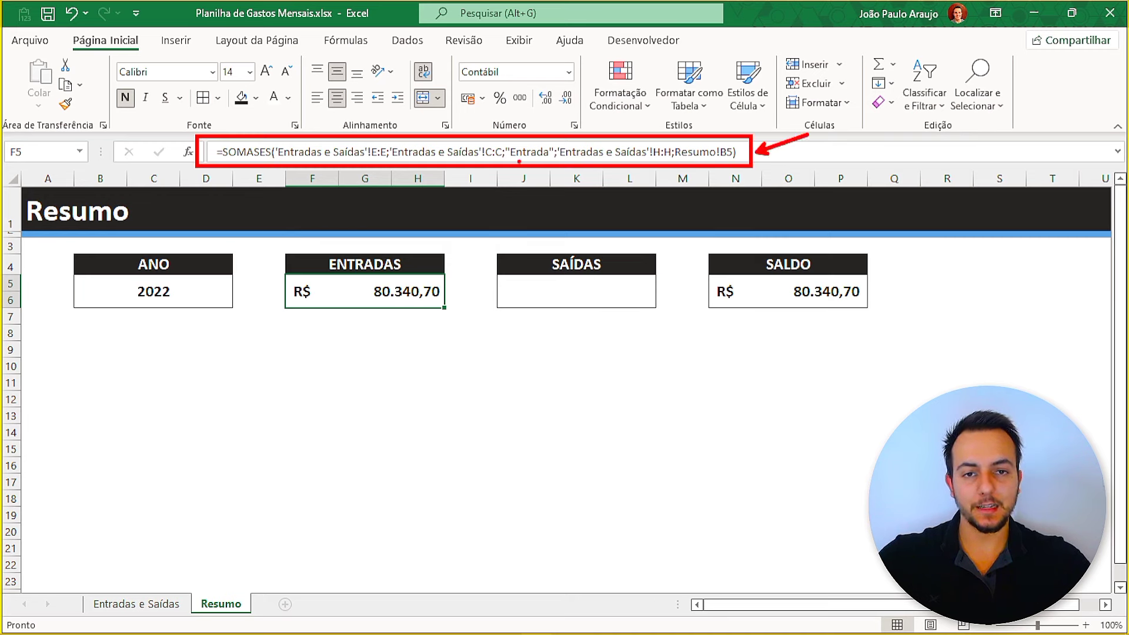
{"action": "left_click_drag", "start_coordinate": [758, 152], "coordinate": [210, 152]}
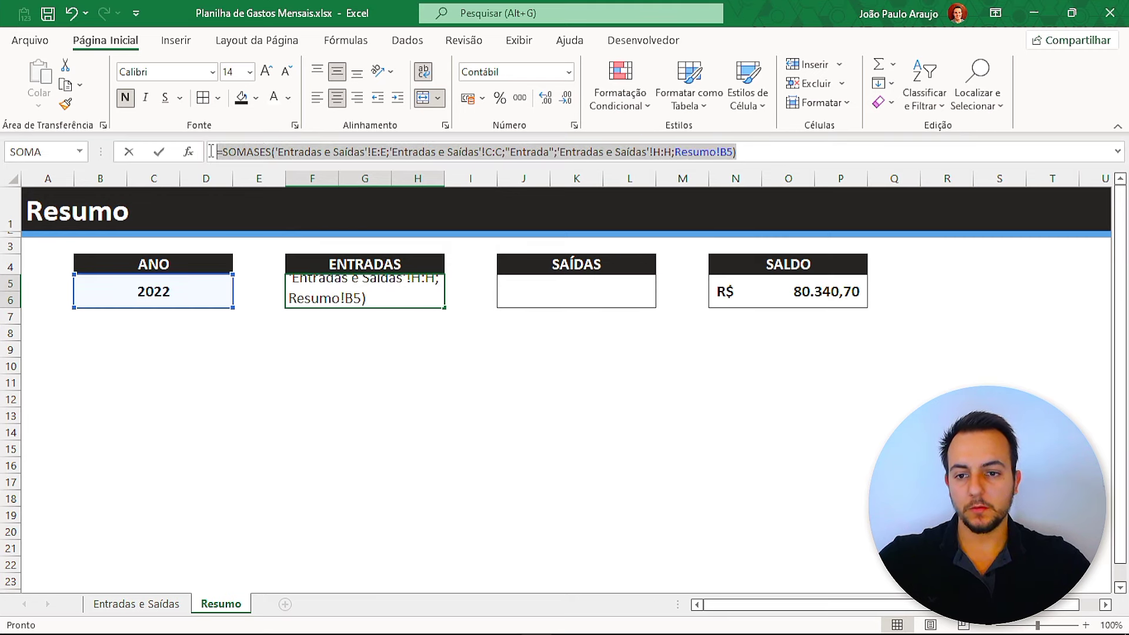
{"action": "key", "text": "ctrl+c"}
{"action": "key", "text": "Escape"}
{"action": "left_click", "coordinate": [559, 282]}
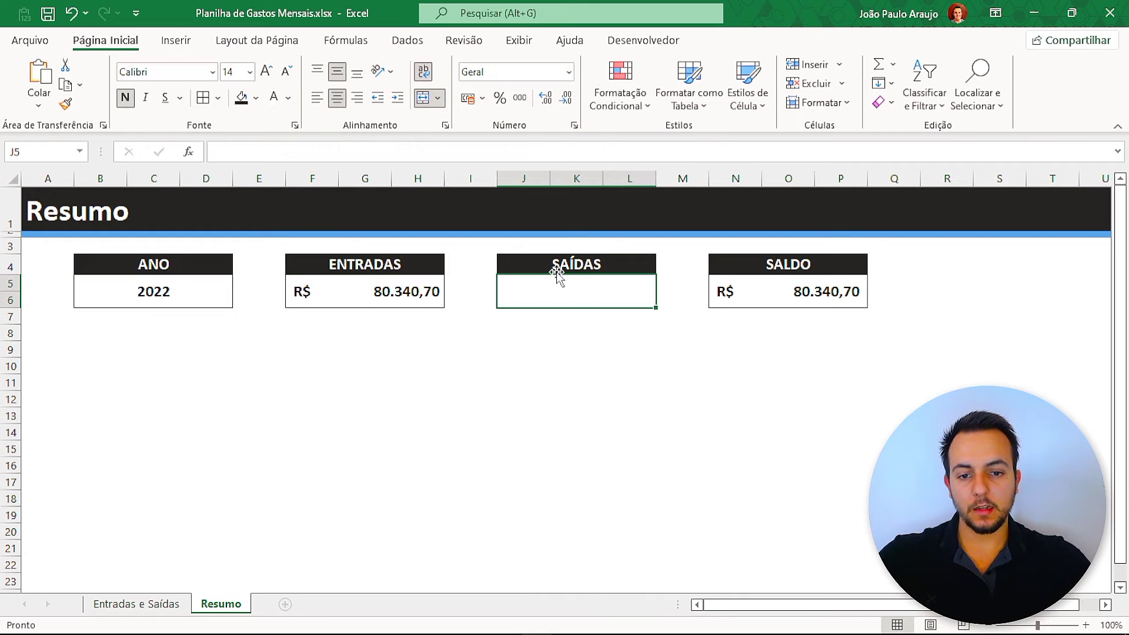
{"action": "left_click", "coordinate": [429, 155]}
{"action": "key", "text": "ctrl+v"}
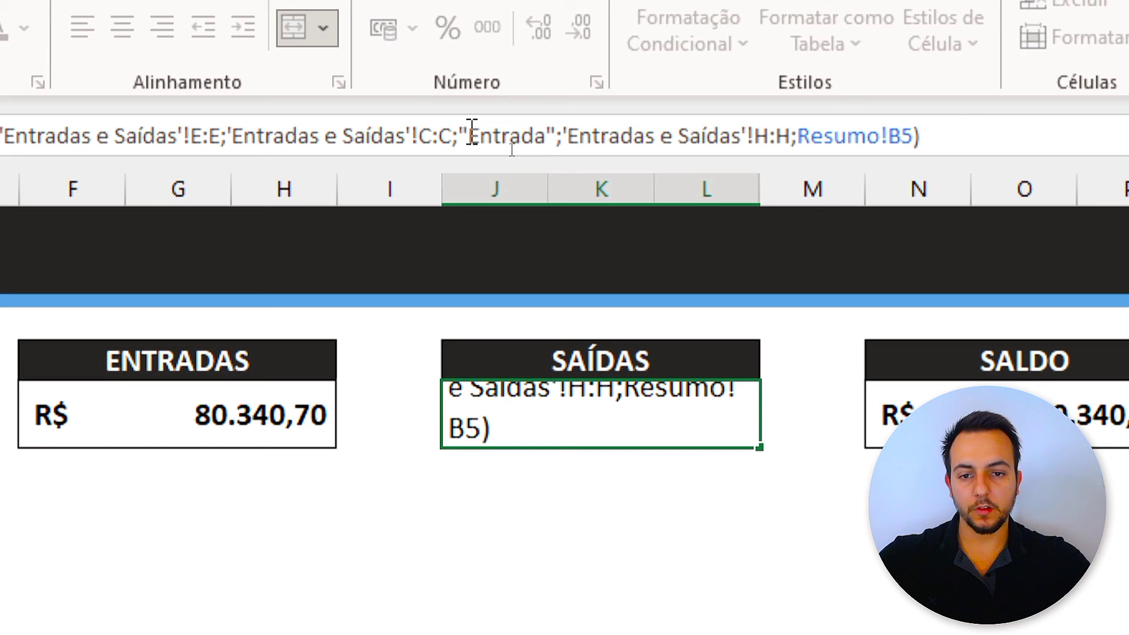
{"action": "left_click_drag", "start_coordinate": [471, 131], "coordinate": [533, 132]}
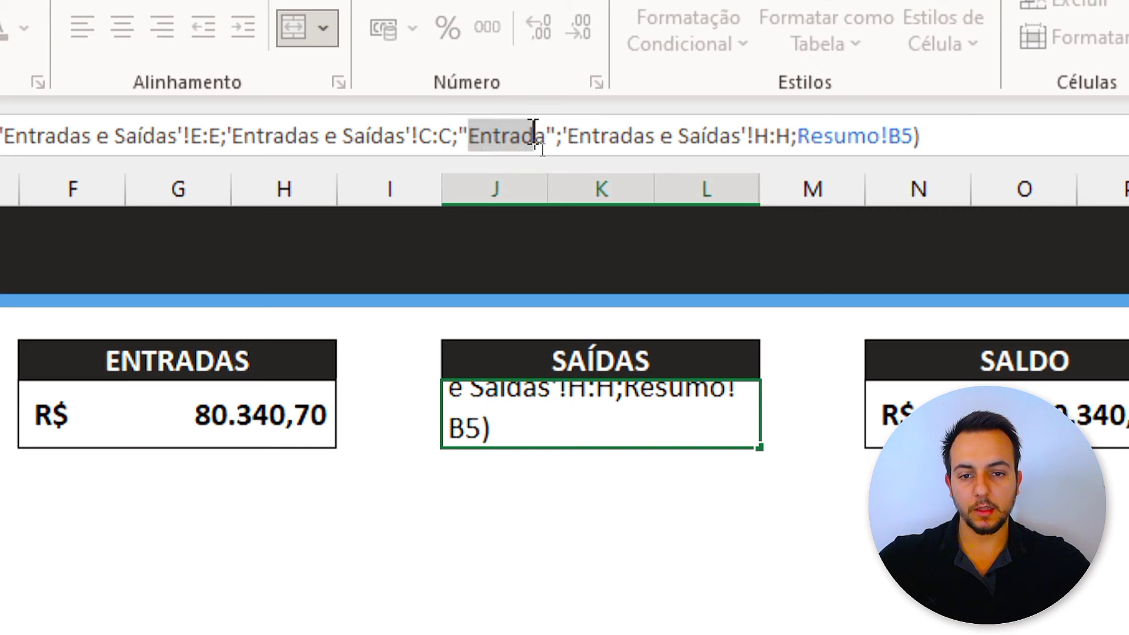
{"action": "type", "text": "Sa"}
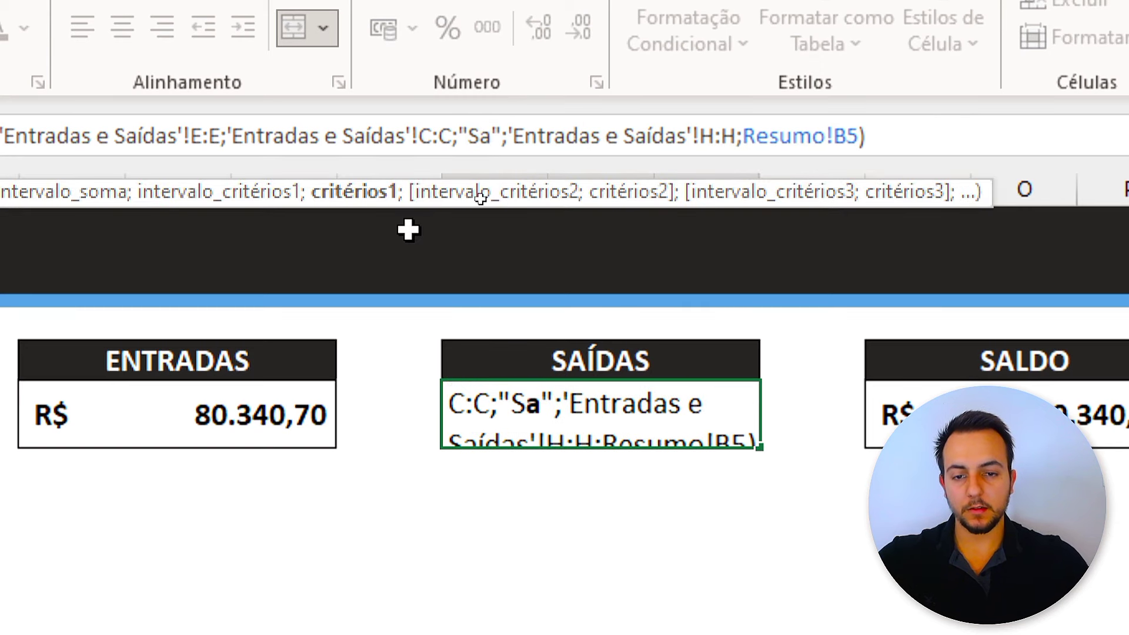
{"action": "type", "text": "ída"}
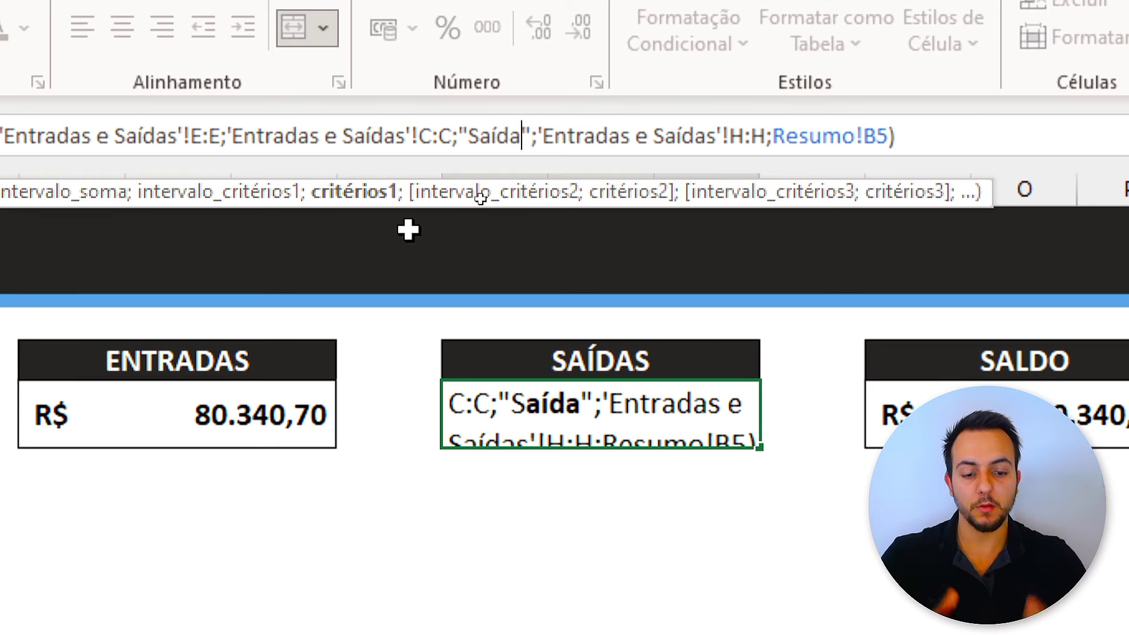
{"action": "key", "text": "Return"}
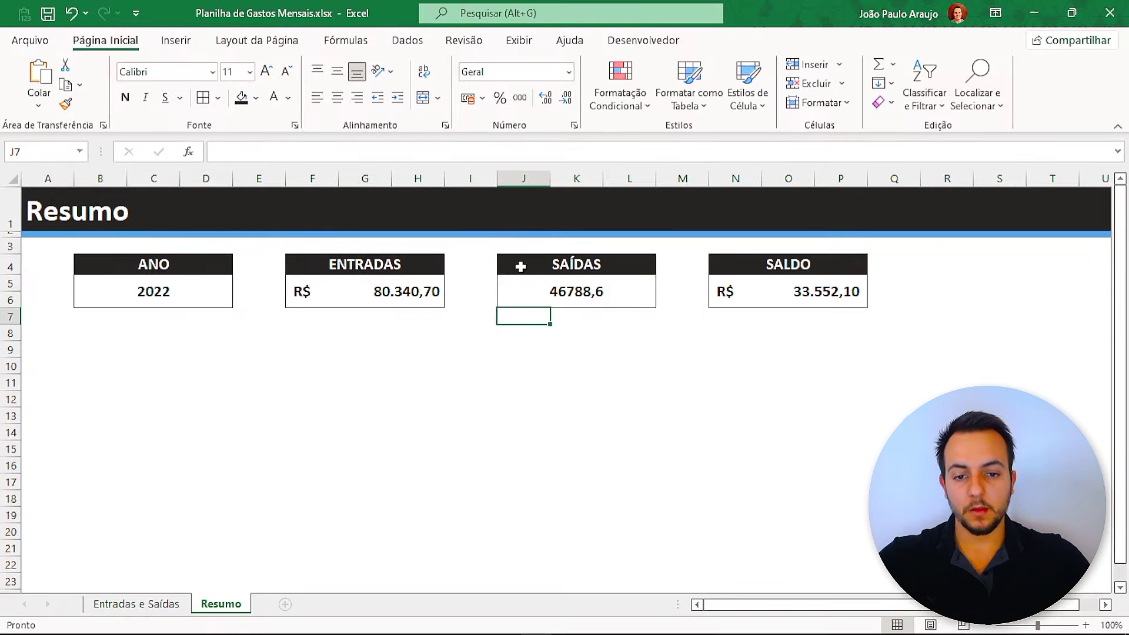
- Give SAÍDAS R$ accounting format, then test ANO 2023 and restore 2022
{"action": "left_click", "coordinate": [527, 291]}
{"action": "left_click", "coordinate": [468, 98]}
{"action": "left_click", "coordinate": [179, 297]}
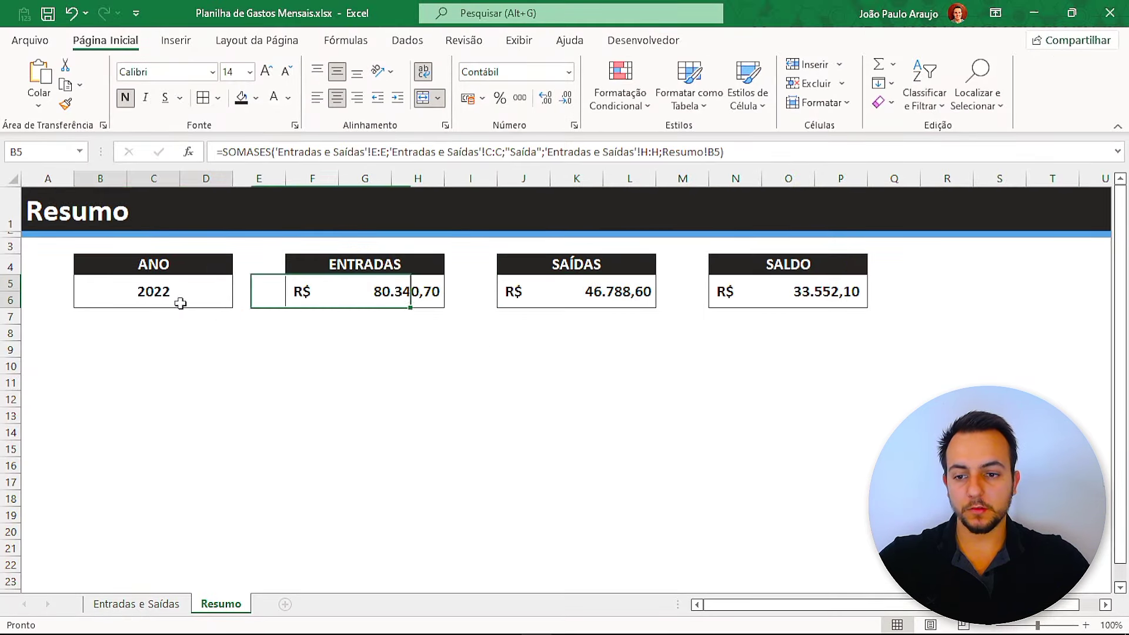
{"action": "type", "text": "20"}
{"action": "key", "text": "Return"}
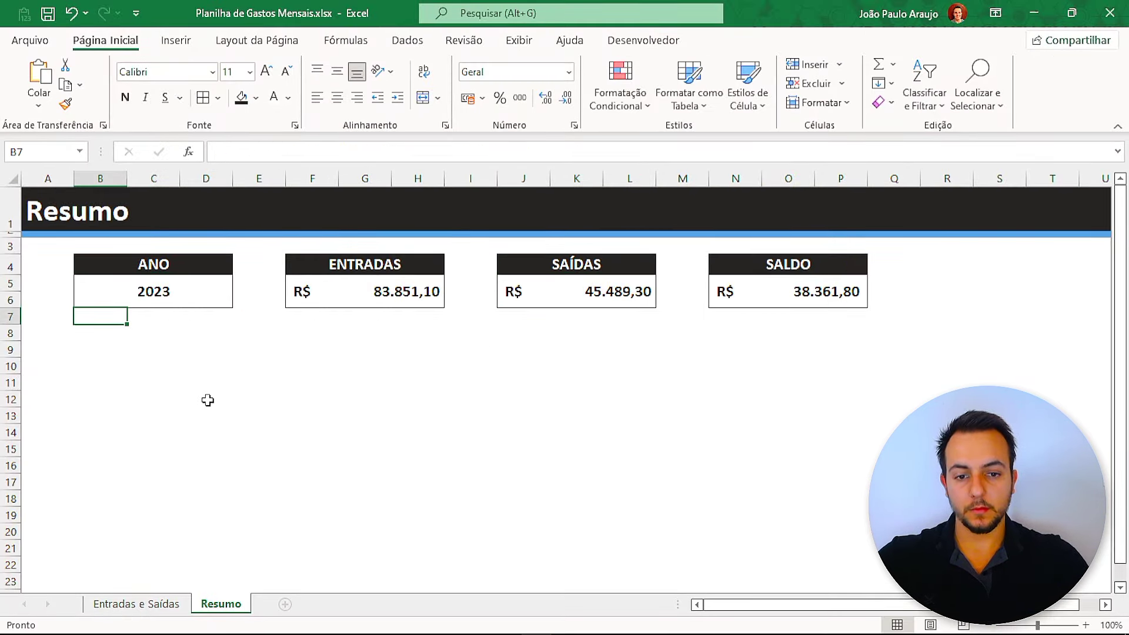
{"action": "key", "text": "Up"}
{"action": "type", "text": "2022"}
{"action": "key", "text": "Return"}
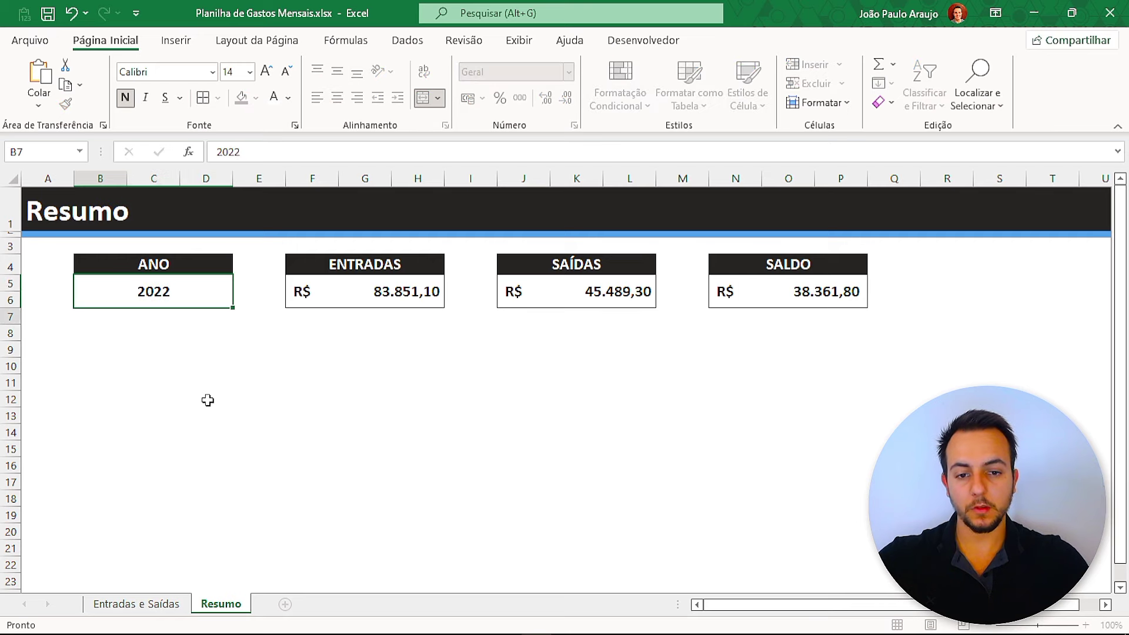
- Fill ENTRADAS light green, SAÍDAS light peach and SALDO light blue
{"action": "left_click", "coordinate": [388, 299]}
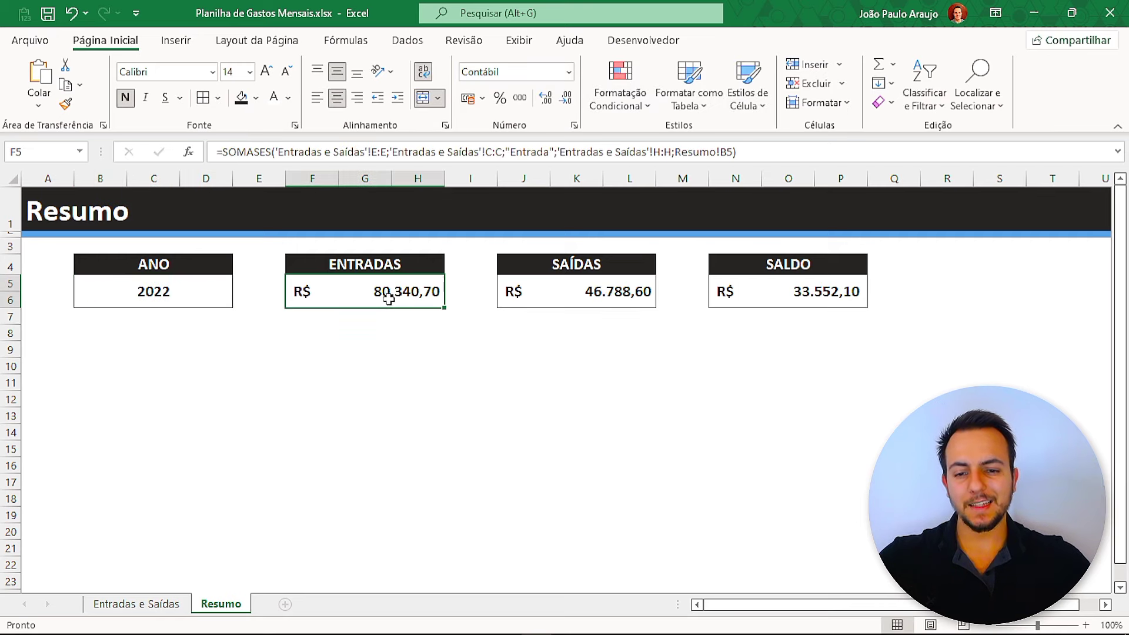
{"action": "left_click", "coordinate": [255, 97]}
{"action": "left_click", "coordinate": [364, 164]}
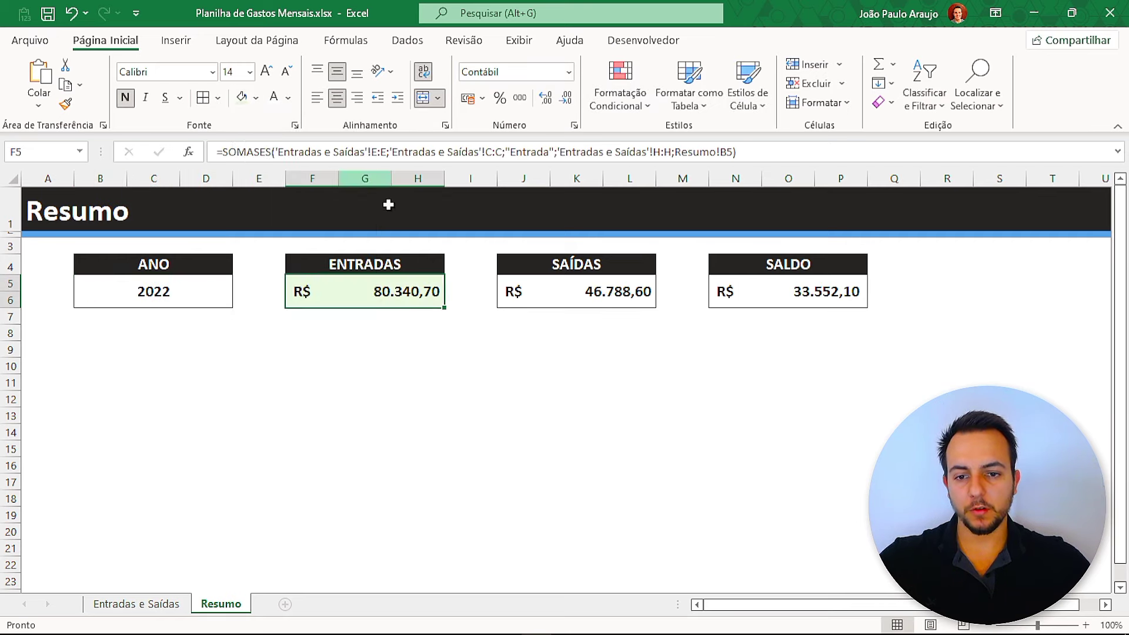
{"action": "left_click", "coordinate": [573, 292]}
{"action": "left_click", "coordinate": [256, 98]}
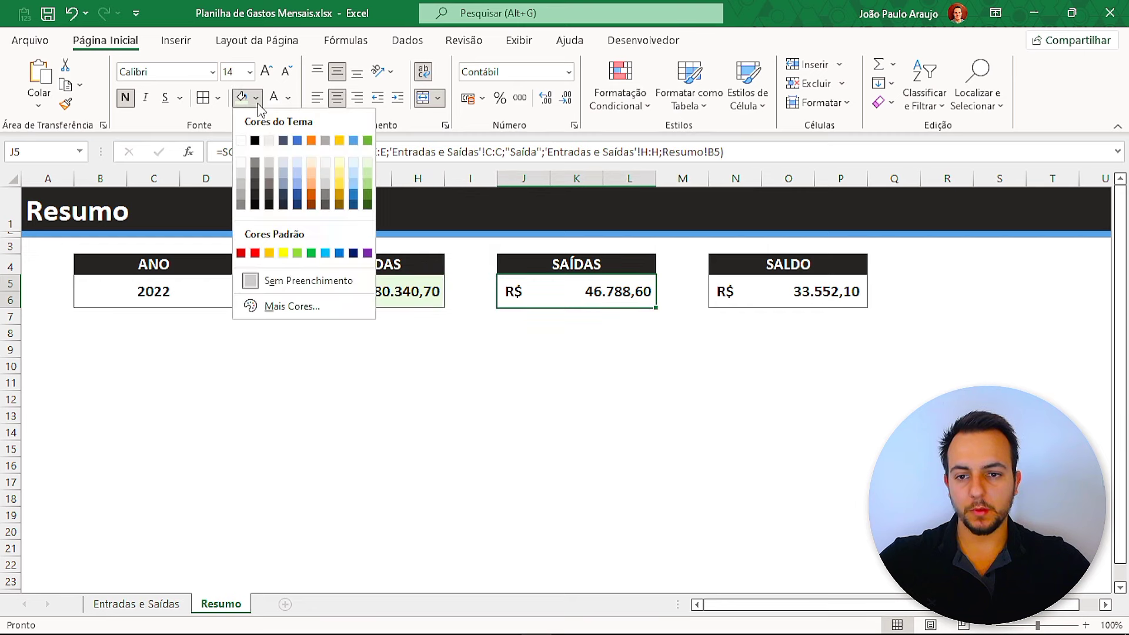
{"action": "left_click", "coordinate": [313, 164]}
{"action": "left_click", "coordinate": [787, 286]}
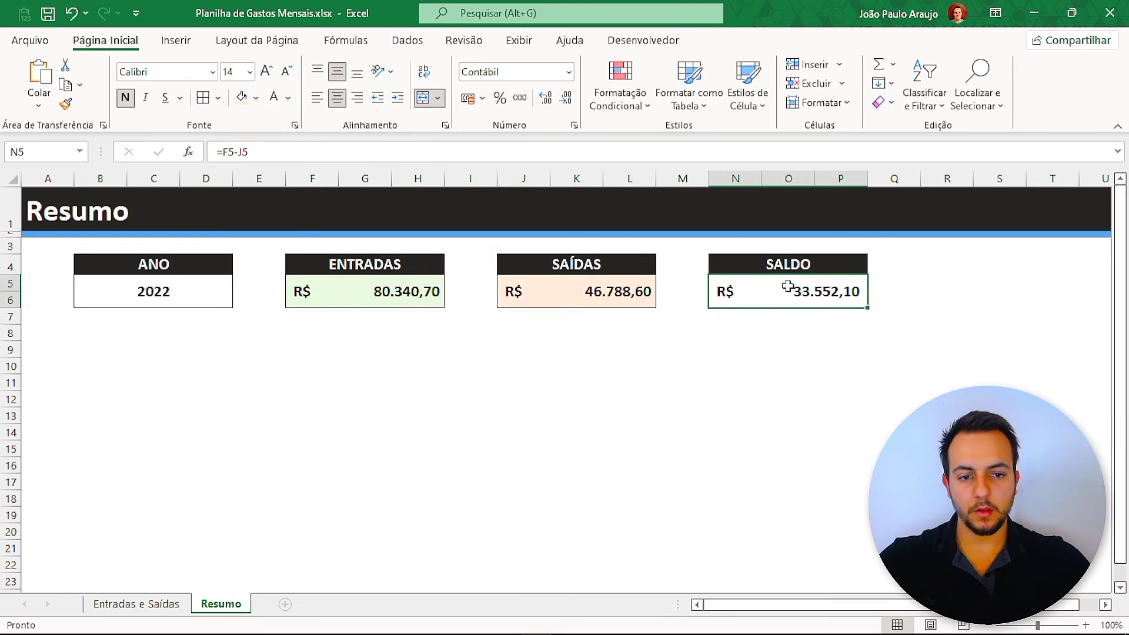
{"action": "left_click", "coordinate": [257, 99]}
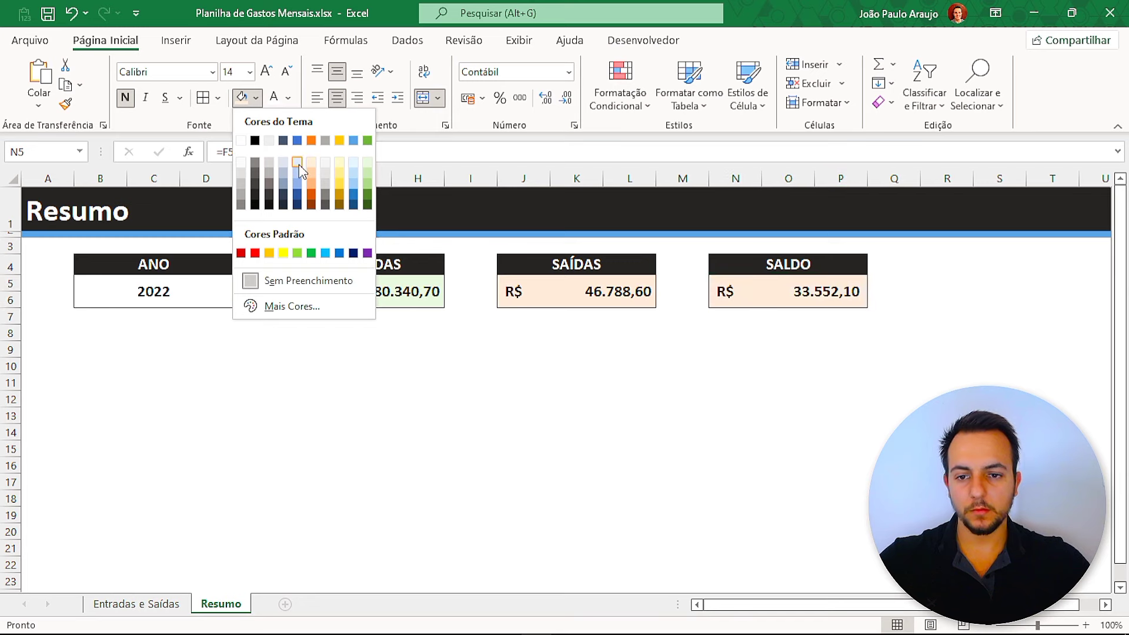
{"action": "left_click", "coordinate": [298, 164]}
{"action": "left_click", "coordinate": [351, 385]}
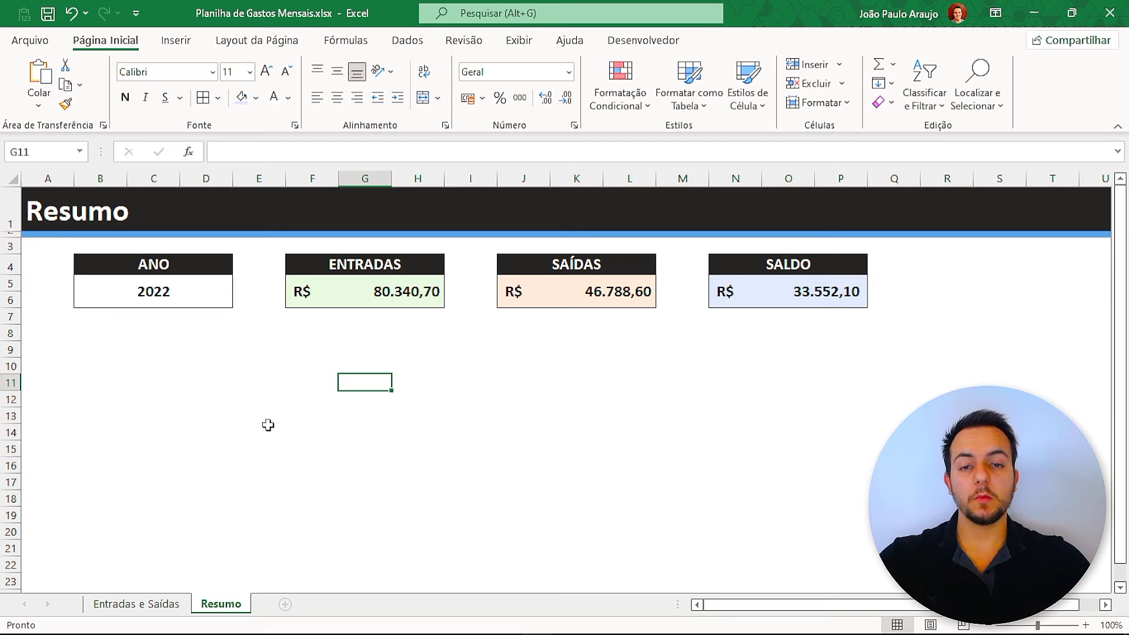
{"action": "left_click", "coordinate": [159, 606]}
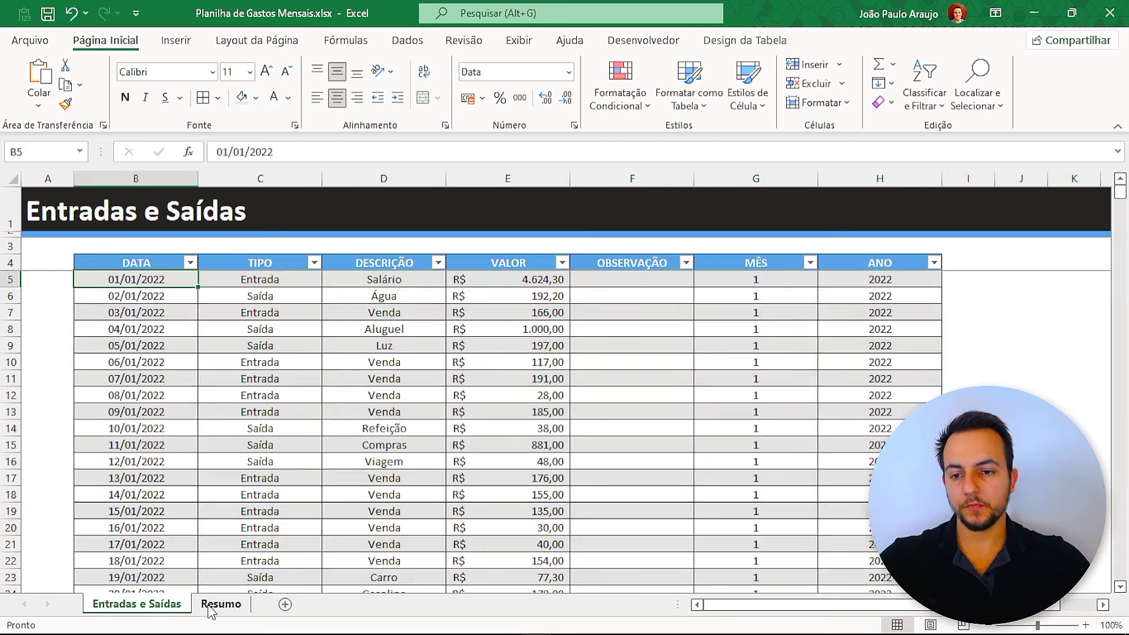
{"action": "left_click", "coordinate": [213, 608]}
- Enter the Mês, Entradas, Saídas and Saldo headers in B9:E9
{"action": "left_click", "coordinate": [106, 354]}
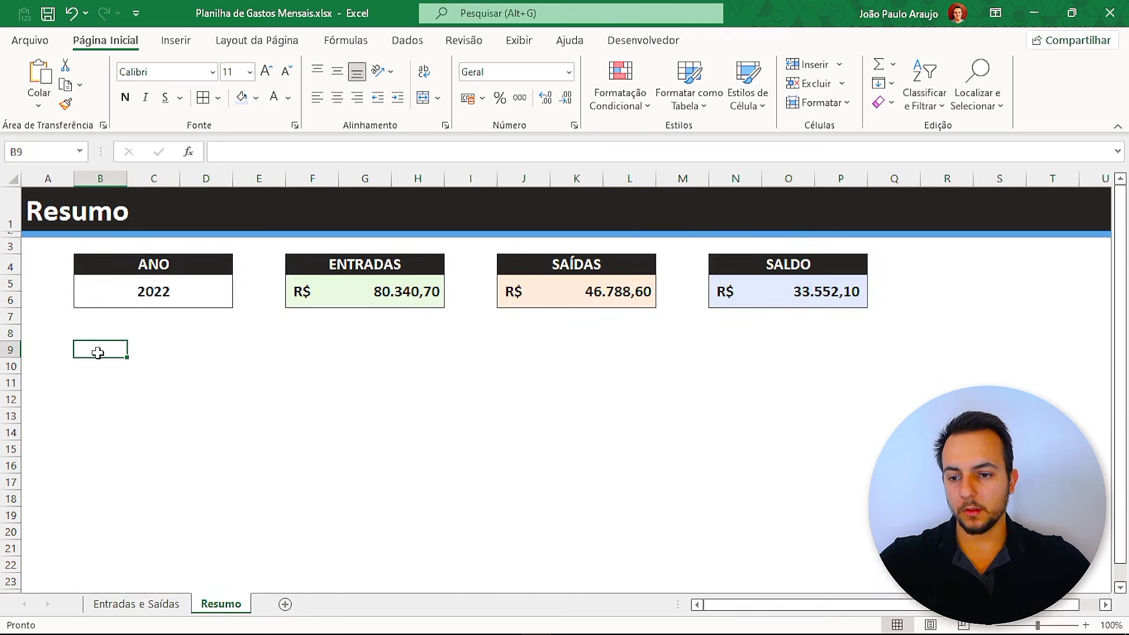
{"action": "type", "text": "Mês"}
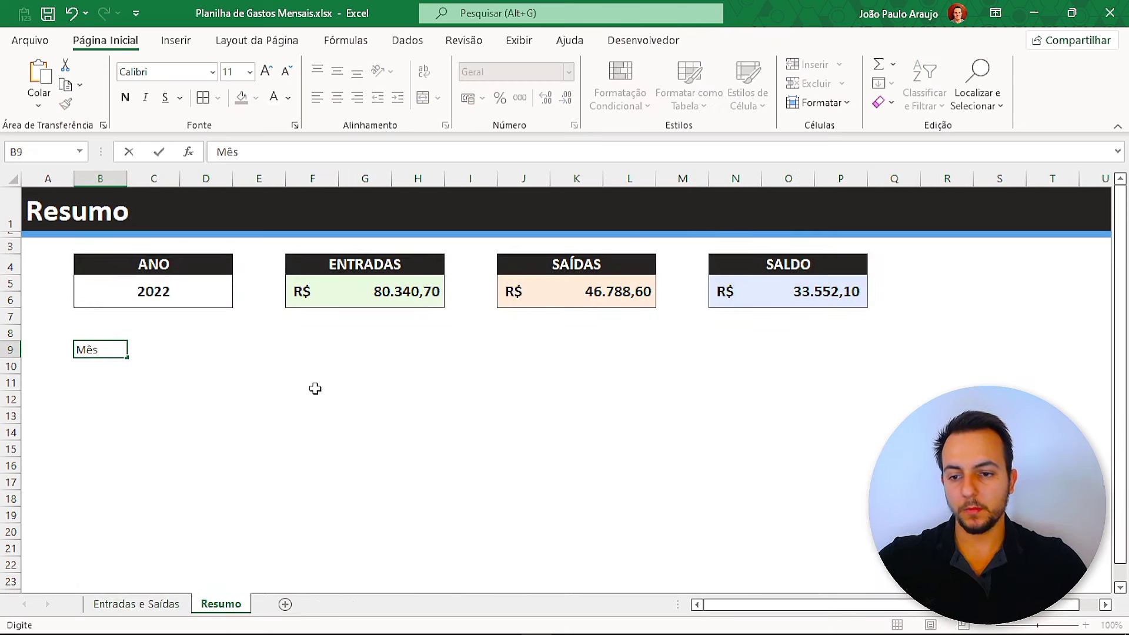
{"action": "key", "text": "Return"}
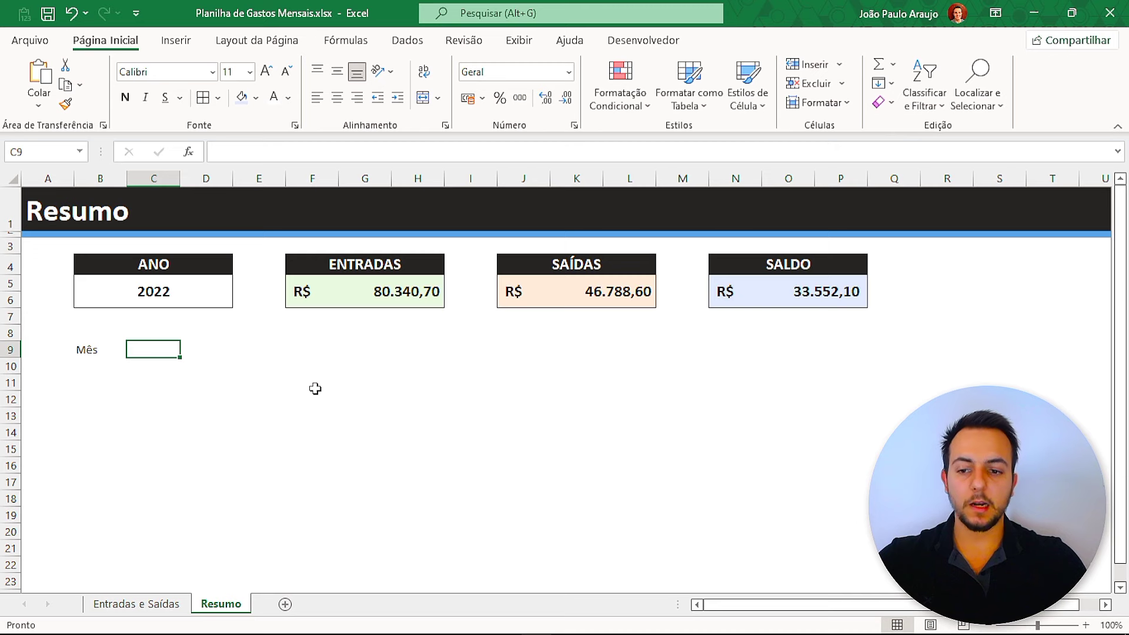
{"action": "type", "text": "Entradas"}
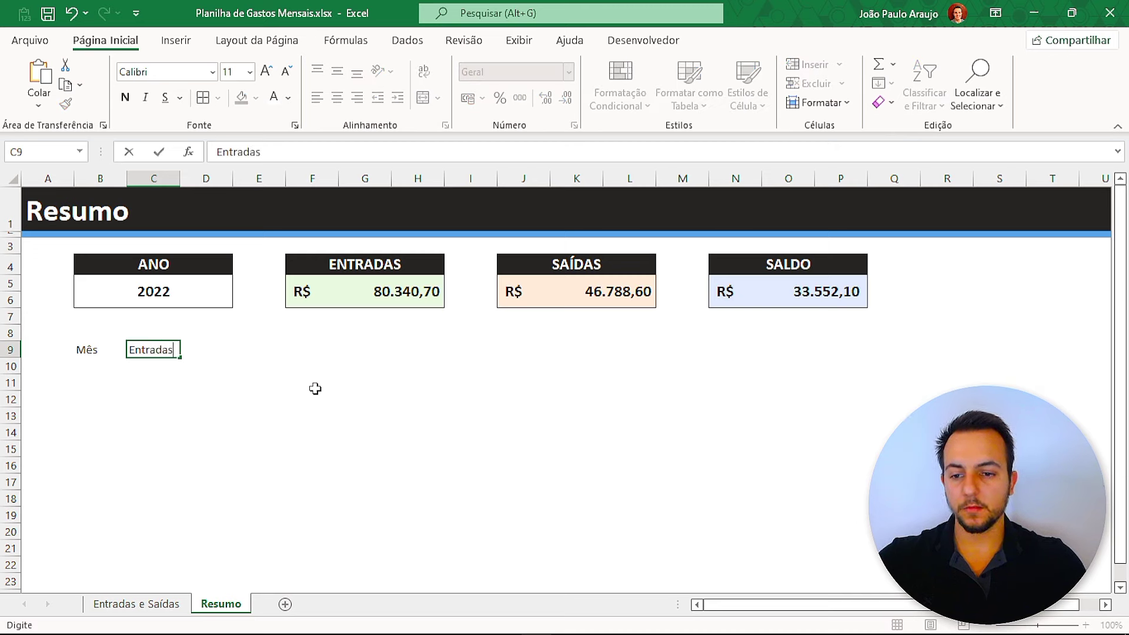
{"action": "key", "text": "Tab"}
{"action": "type", "text": "Sa"}
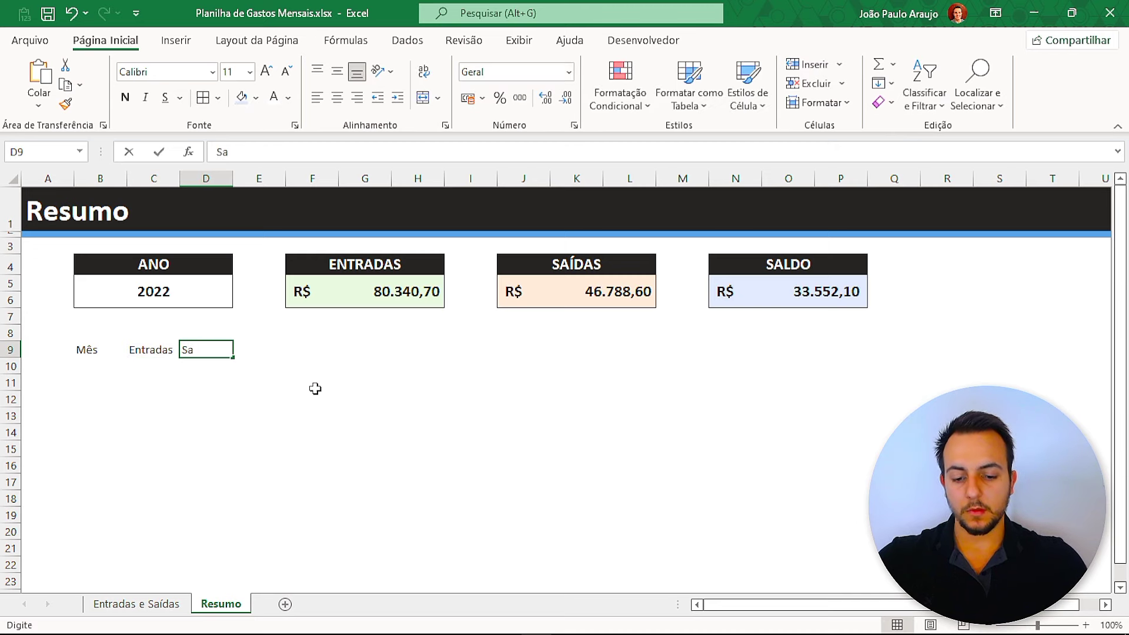
{"action": "type", "text": "ídas"}
{"action": "key", "text": "Tab"}
{"action": "type", "text": "Saldo"}
{"action": "key", "text": "Return"}
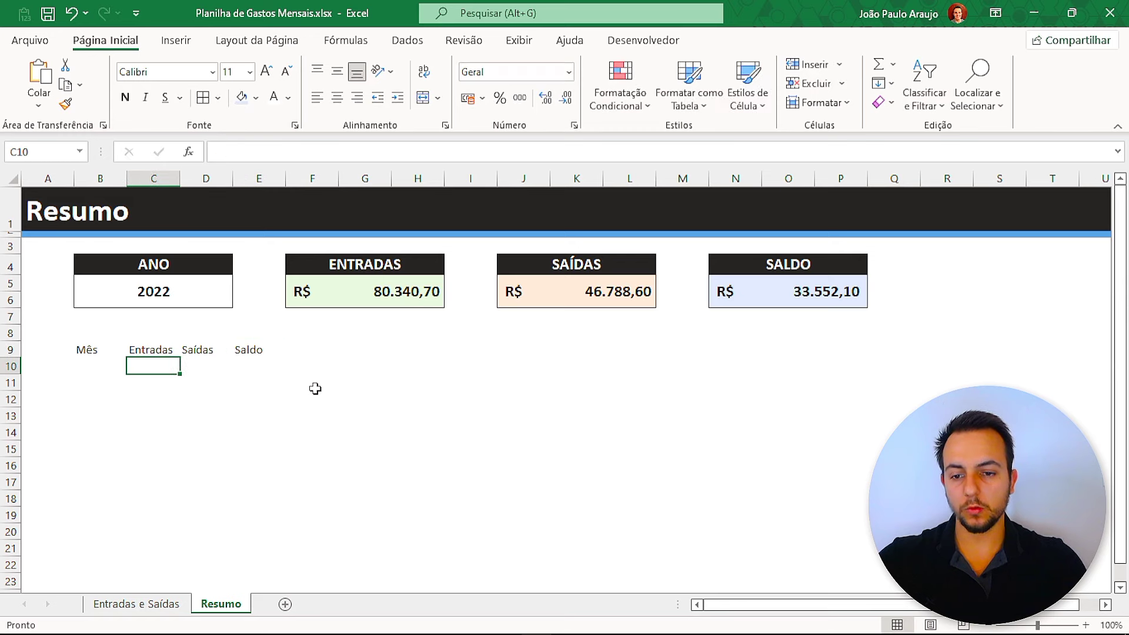
{"action": "left_click_drag", "start_coordinate": [120, 351], "coordinate": [260, 351]}
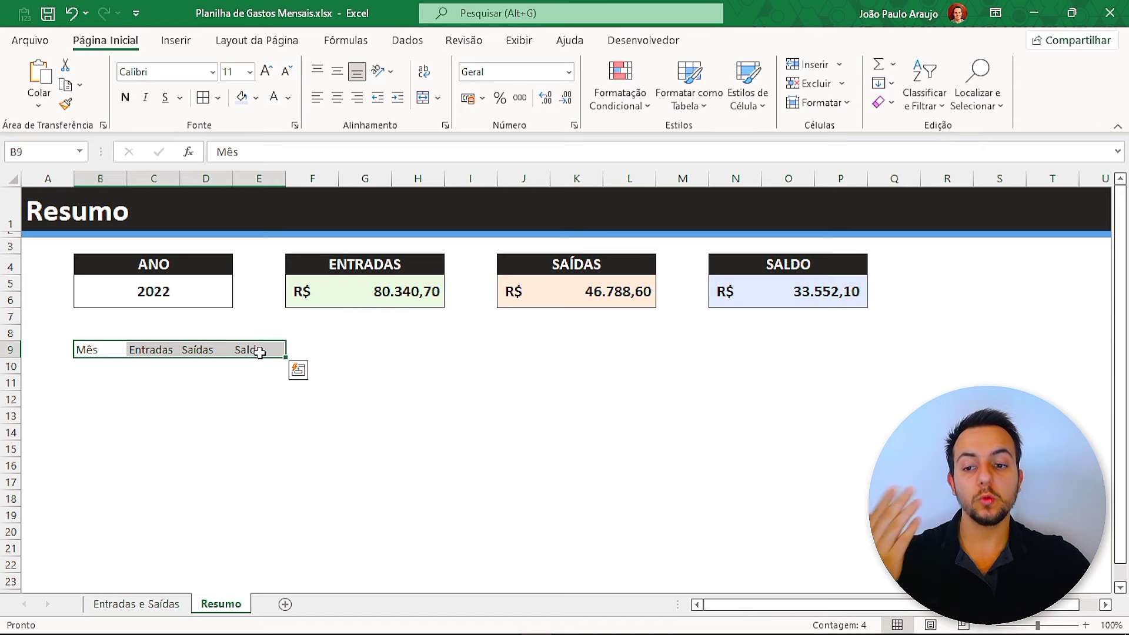
{"action": "key", "text": "ctrl+q"}
{"action": "left_click_drag", "start_coordinate": [158, 268], "coordinate": [134, 297]}
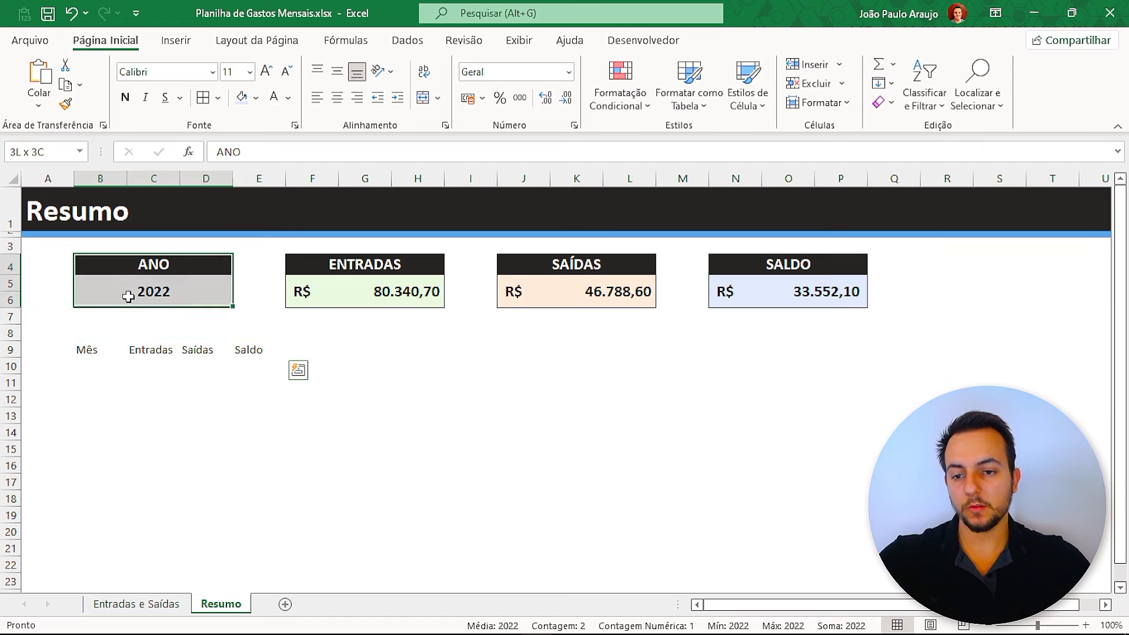
{"action": "left_click", "coordinate": [94, 346]}
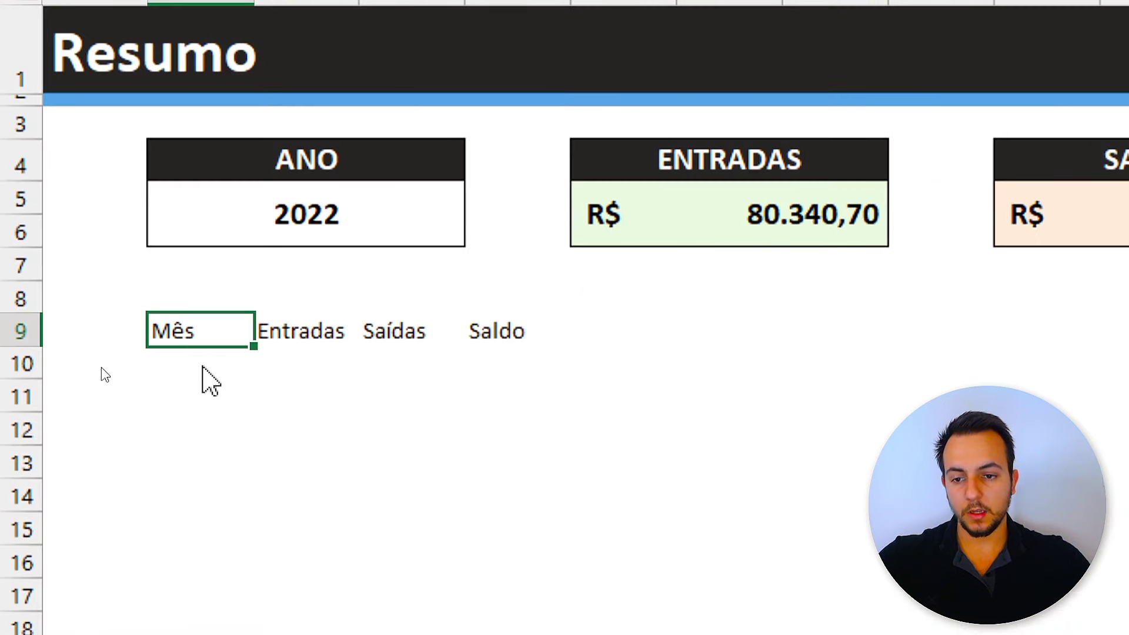
- Fill months 1 to 12 down column B starting at B10
{"action": "left_click", "coordinate": [94, 366]}
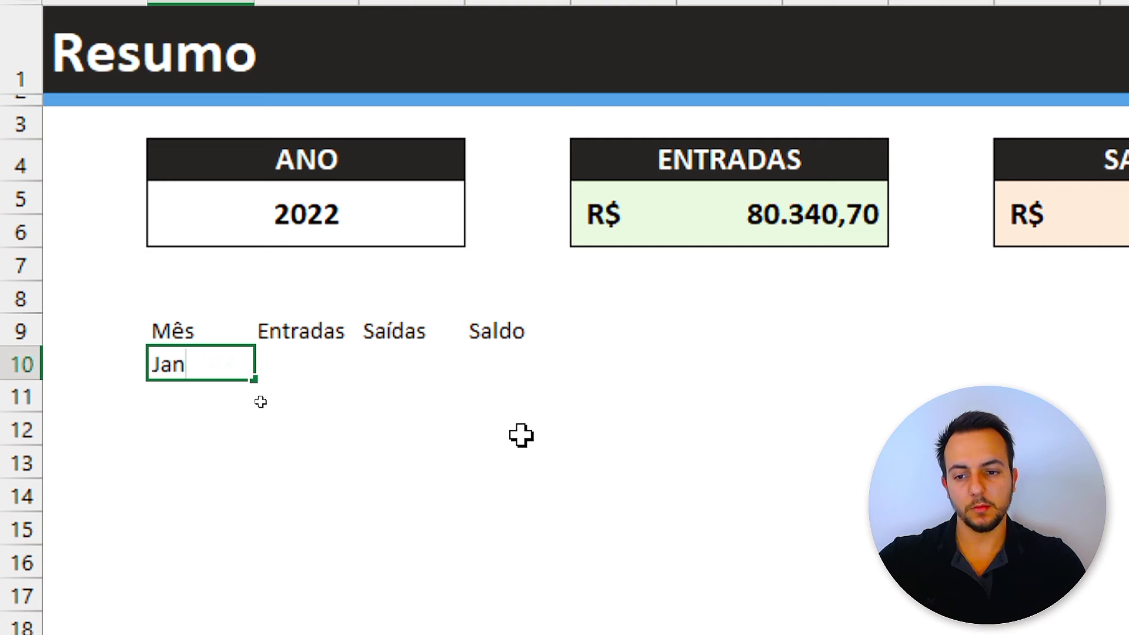
{"action": "key", "text": "Escape"}
{"action": "key", "text": "Return"}
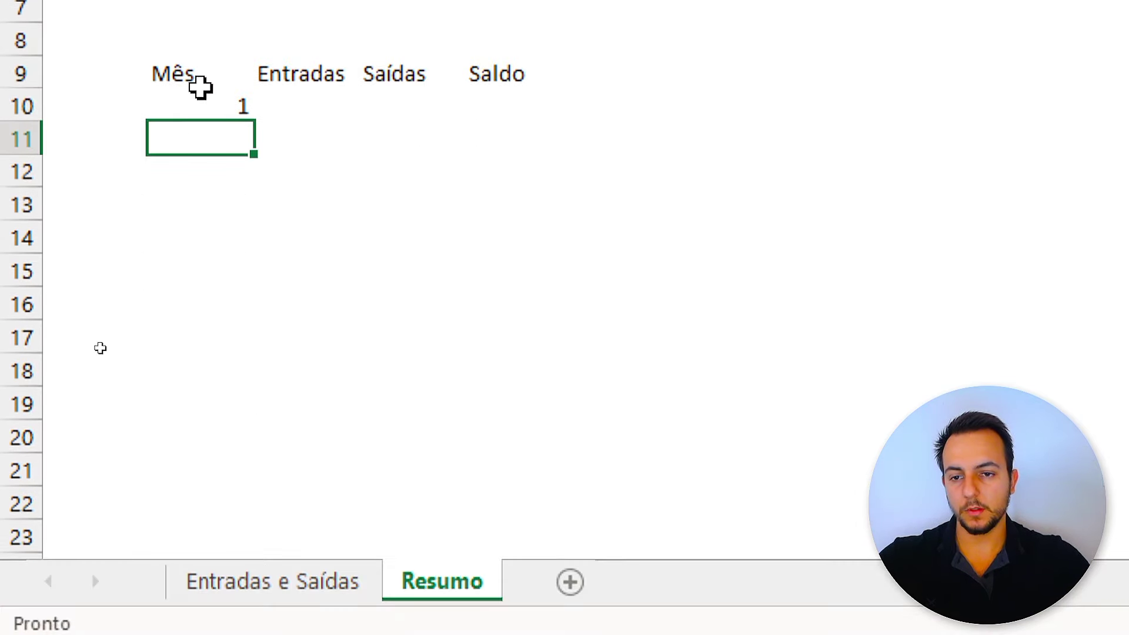
{"action": "left_click", "coordinate": [231, 144]}
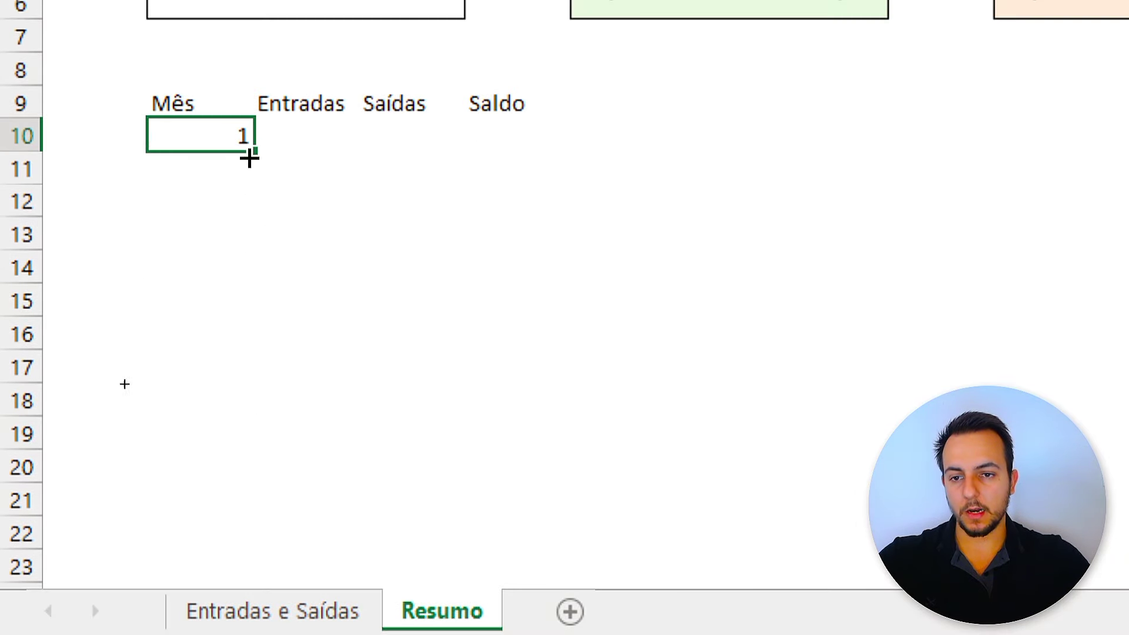
{"action": "mouse_move", "coordinate": [249, 157]}
{"action": "left_mouse_down"}
{"action": "mouse_move", "coordinate": [232, 346]}
{"action": "mouse_move", "coordinate": [247, 134]}
{"action": "mouse_move", "coordinate": [232, 169]}
{"action": "mouse_move", "coordinate": [232, 517]}
{"action": "left_mouse_up"}
{"action": "key", "text": "Down"}
{"action": "type", "text": "2"}
{"action": "key", "text": "Return"}
{"action": "left_click", "coordinate": [378, 463]}
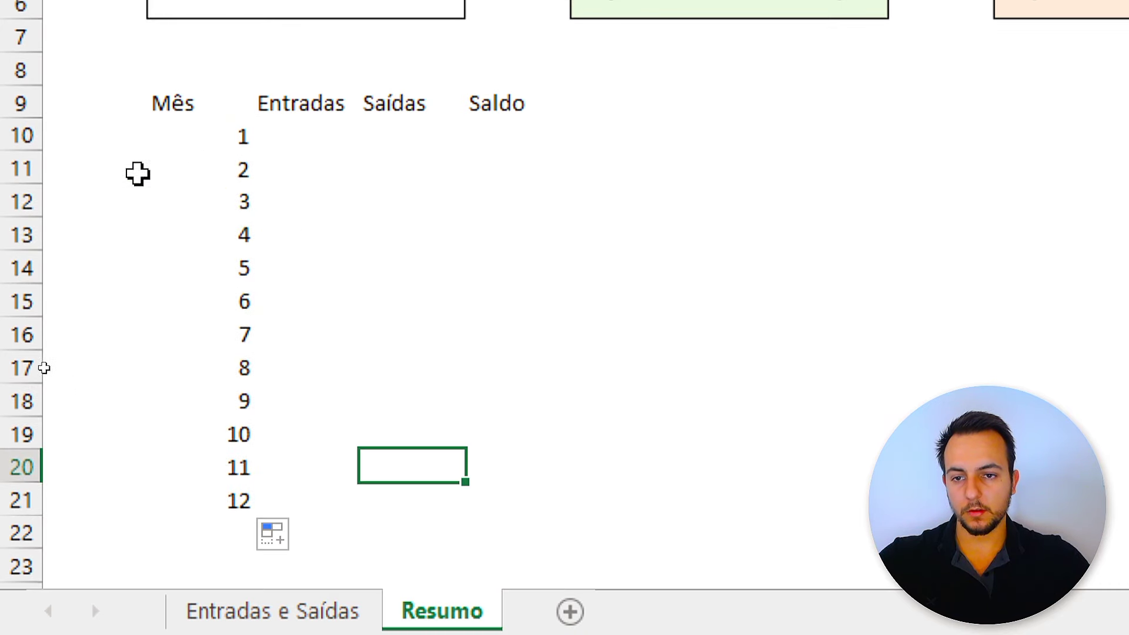
- Apply All Borders and centre alignment to the table B9:E21
{"action": "left_click_drag", "start_coordinate": [189, 109], "coordinate": [522, 504]}
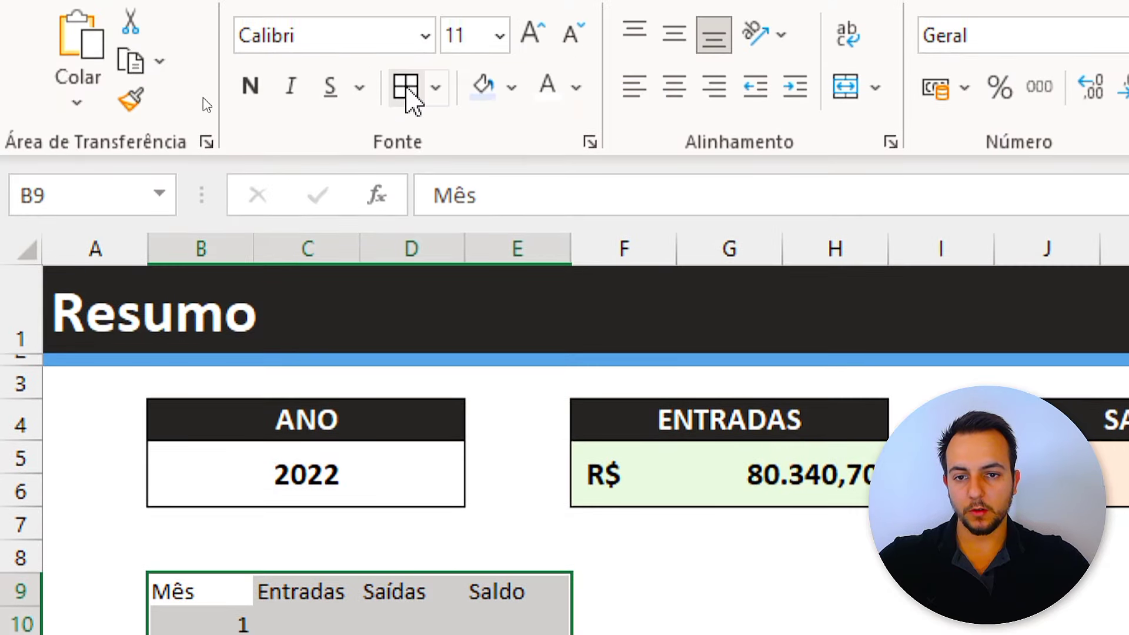
{"action": "left_click", "coordinate": [411, 89]}
{"action": "left_click", "coordinate": [674, 87]}
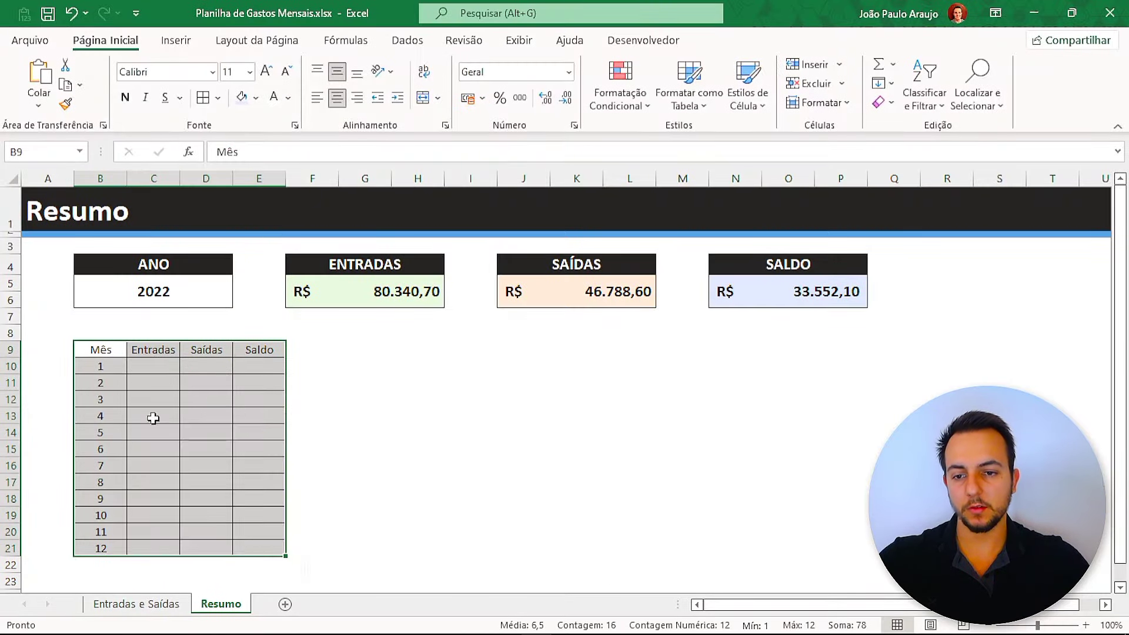
{"action": "left_click", "coordinate": [251, 366]}
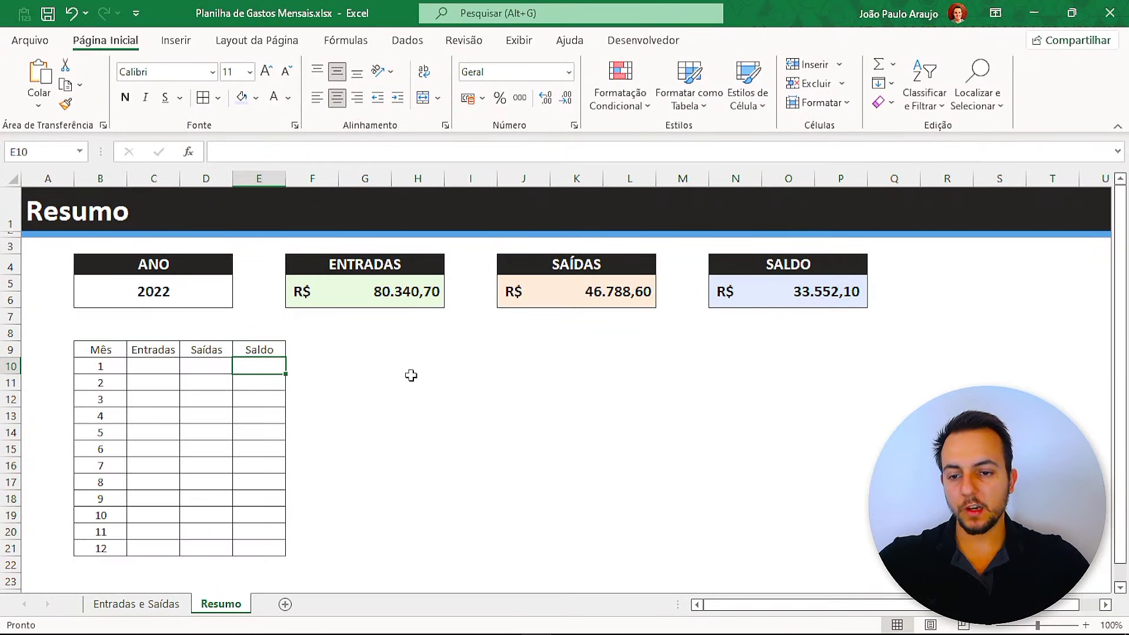
- Enter =C10-D10 in E10, fill it down to month 12, and apply accounting format
{"action": "type", "text": "="}
{"action": "key", "text": "Left"}
{"action": "key", "text": "Left"}
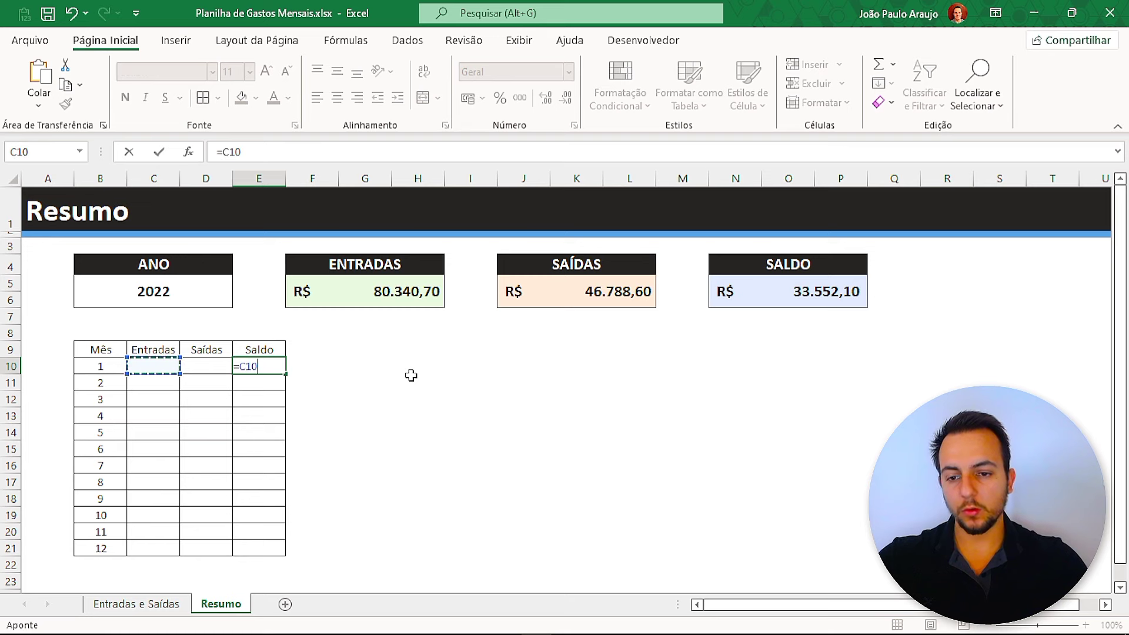
{"action": "type", "text": "-"}
{"action": "key", "text": "Left"}
{"action": "key", "text": "Return"}
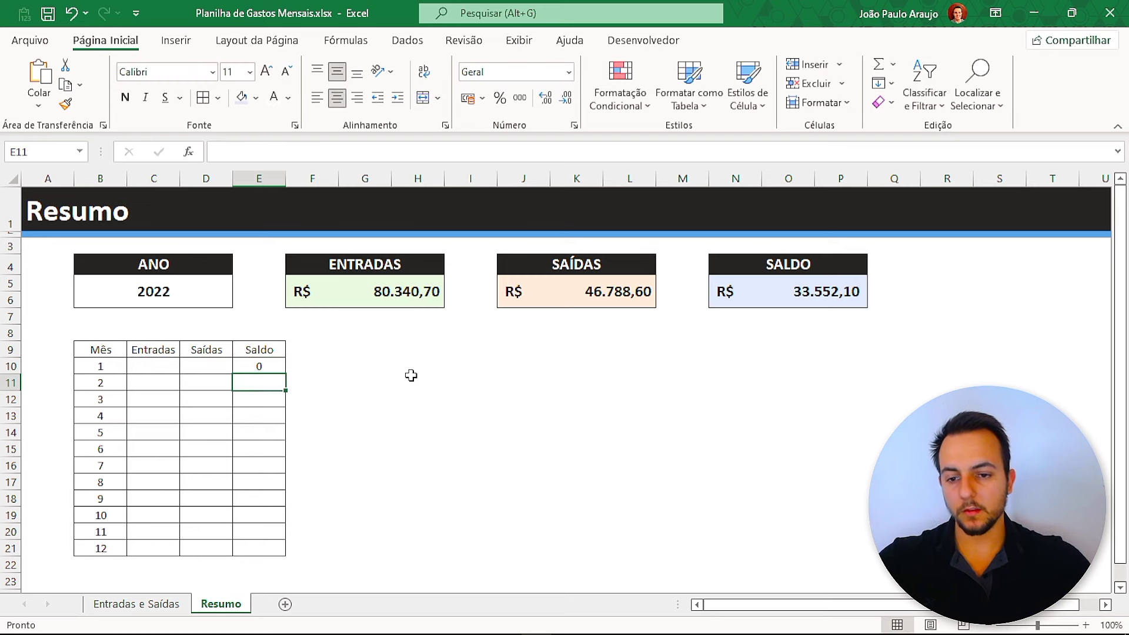
{"action": "left_click", "coordinate": [267, 366]}
{"action": "left_click_drag", "start_coordinate": [285, 374], "coordinate": [273, 553]}
{"action": "left_click", "coordinate": [468, 98]}
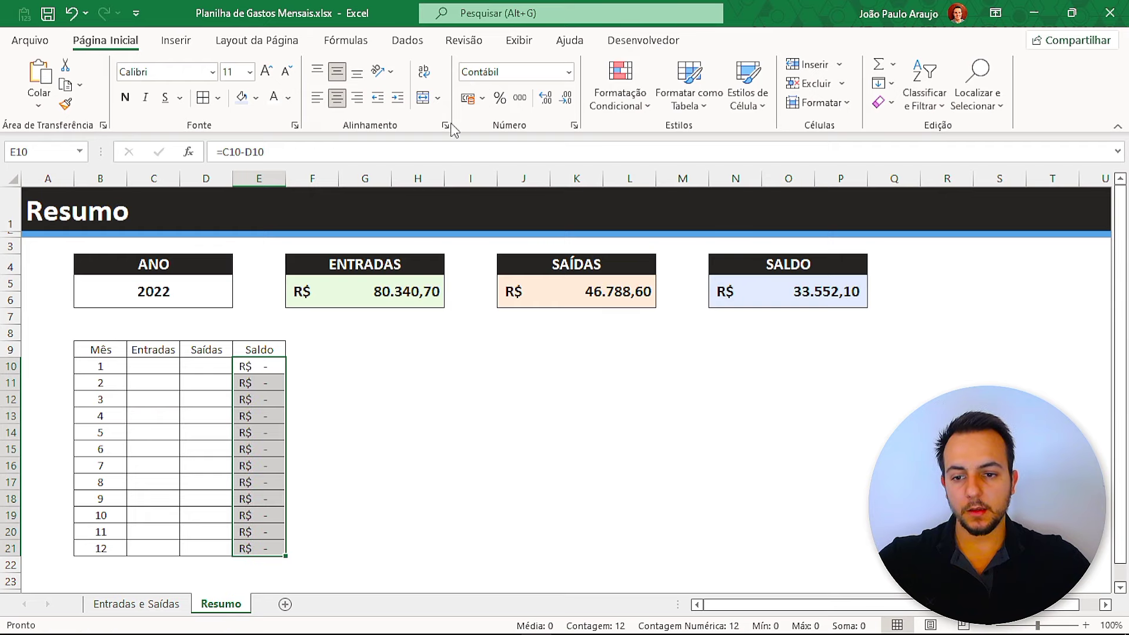
- Point out the month, header and ANO cells, ending on month 1's Entradas cell C10
{"action": "left_click_drag", "start_coordinate": [159, 380], "coordinate": [186, 365]}
{"action": "left_click", "coordinate": [161, 363]}
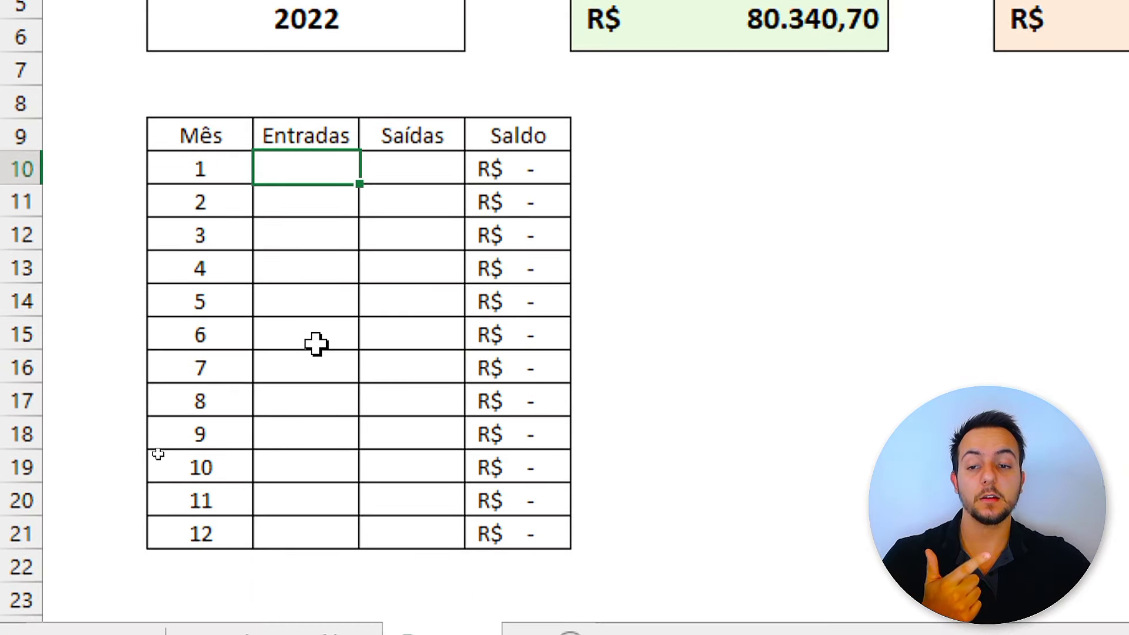
{"action": "left_click", "coordinate": [248, 168]}
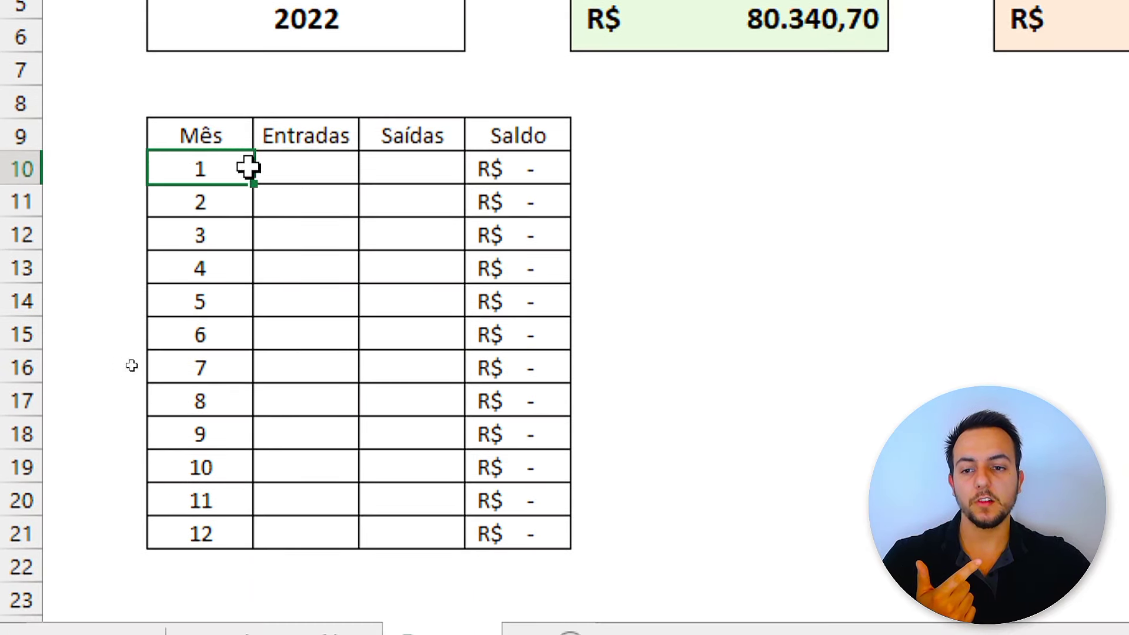
{"action": "left_click_drag", "start_coordinate": [247, 168], "coordinate": [277, 165]}
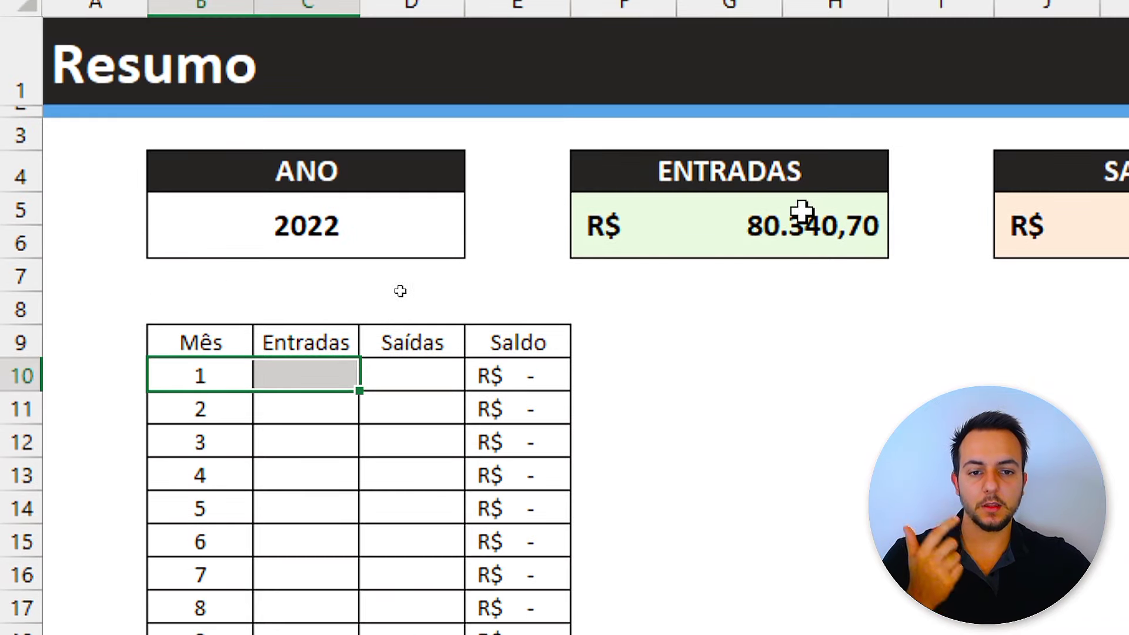
{"action": "left_click", "coordinate": [238, 345]}
{"action": "left_click", "coordinate": [411, 343], "text": "ctrl"}
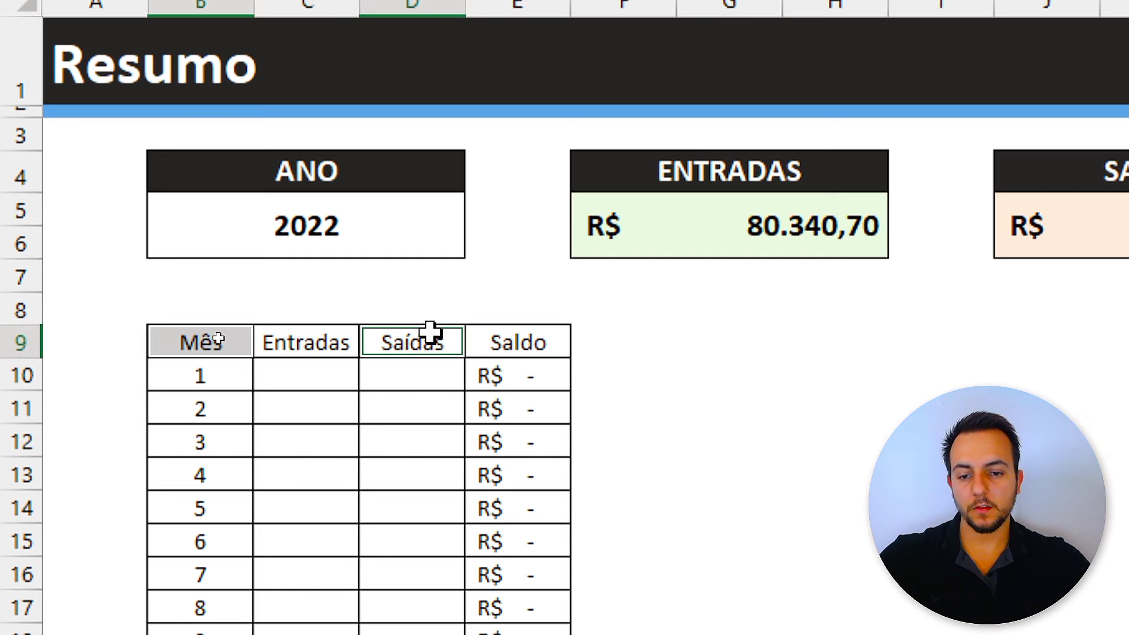
{"action": "left_click", "coordinate": [383, 188], "text": "ctrl"}
{"action": "left_click", "coordinate": [385, 224], "text": "ctrl"}
{"action": "left_click", "coordinate": [411, 166]}
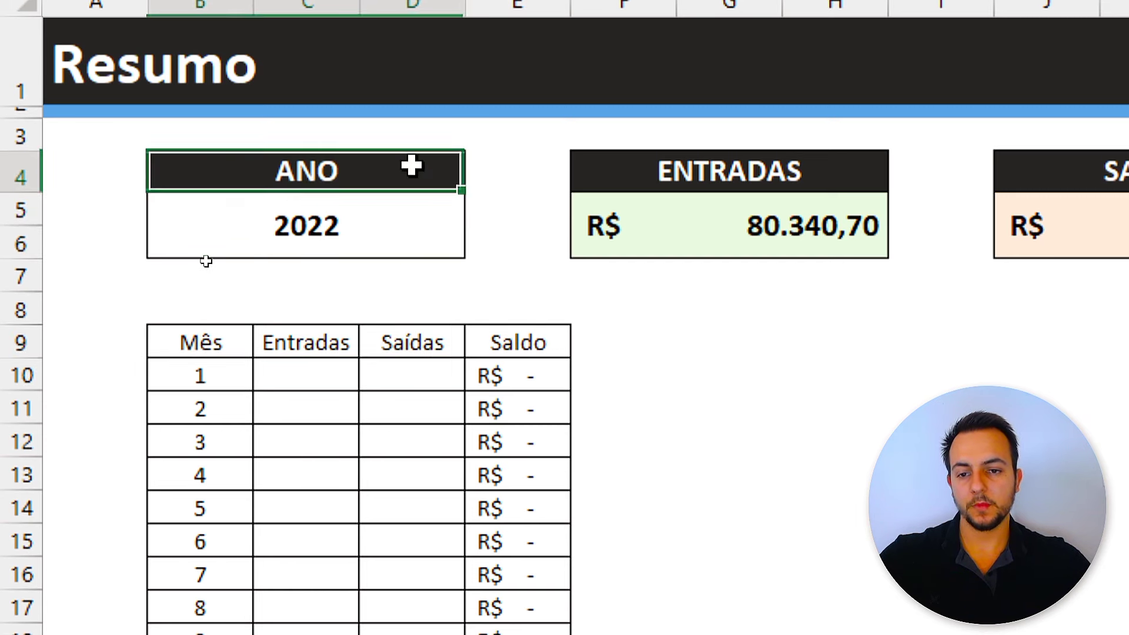
{"action": "left_click", "coordinate": [301, 382]}
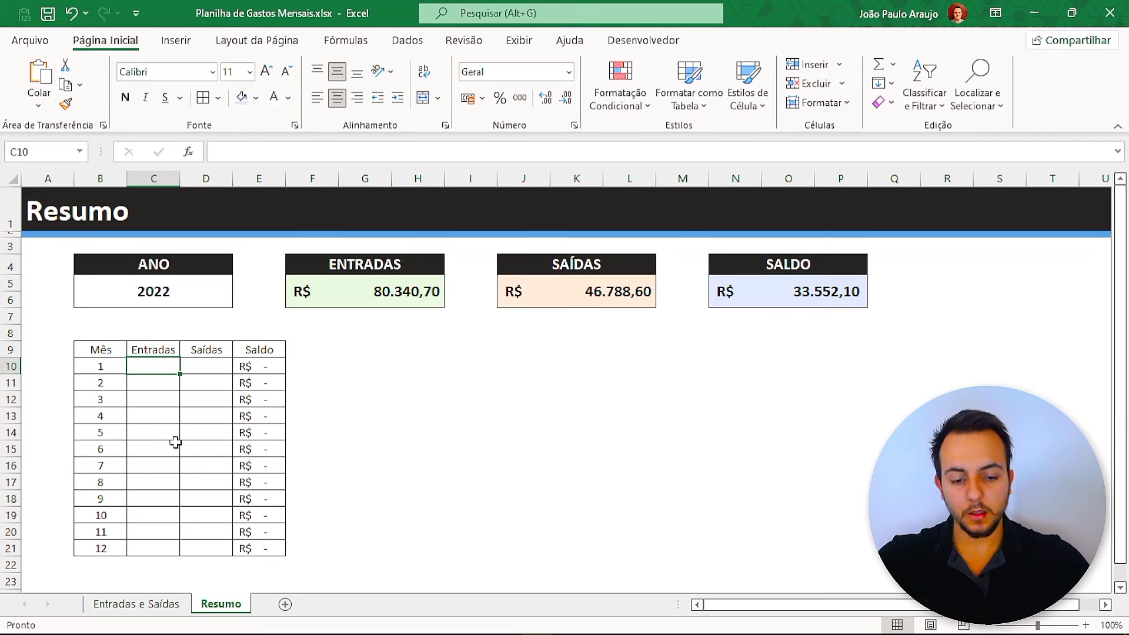
- Start a SOMASES in C10 summing VALOR, with TIPO as criteria range for "Entrada"
{"action": "type", "text": "=somases"}
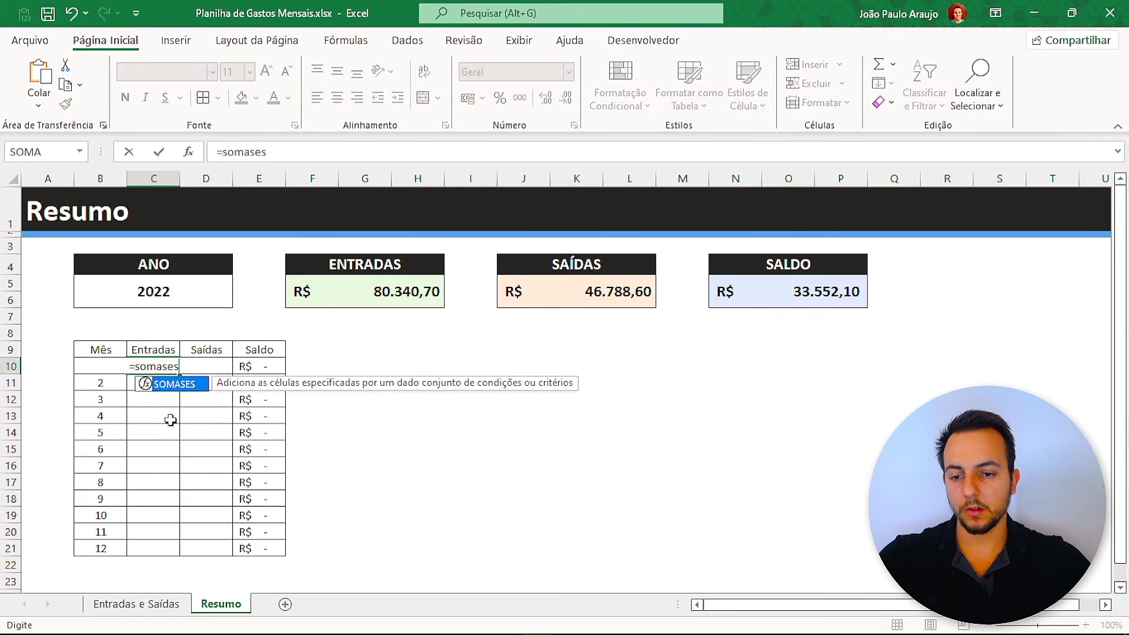
{"action": "double_click", "coordinate": [167, 387]}
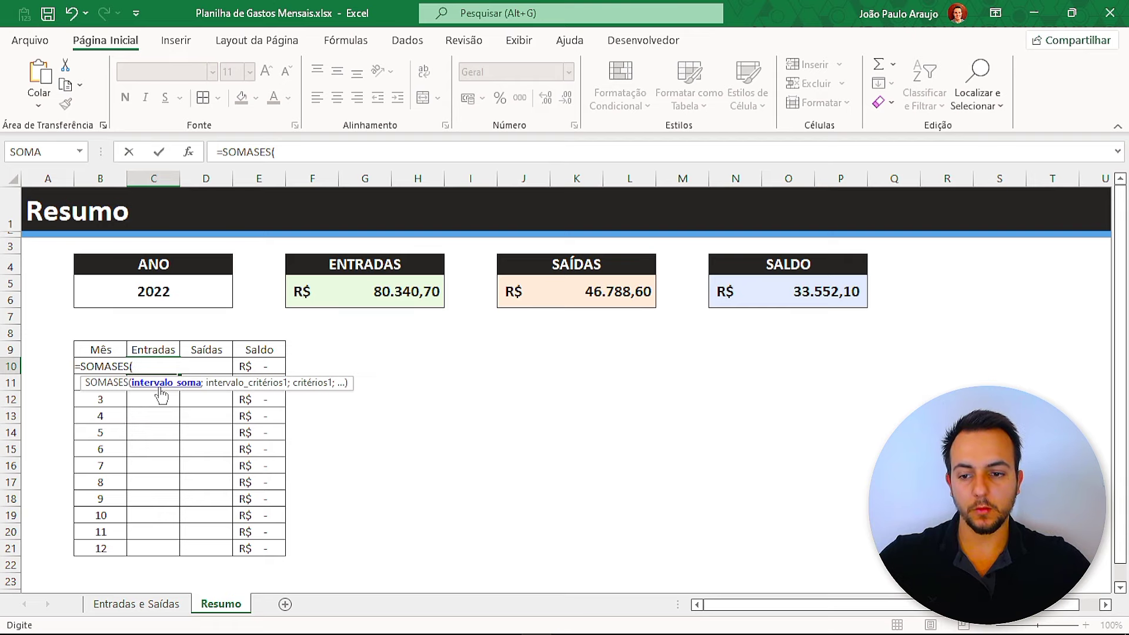
{"action": "left_click", "coordinate": [120, 603]}
{"action": "left_click", "coordinate": [535, 180]}
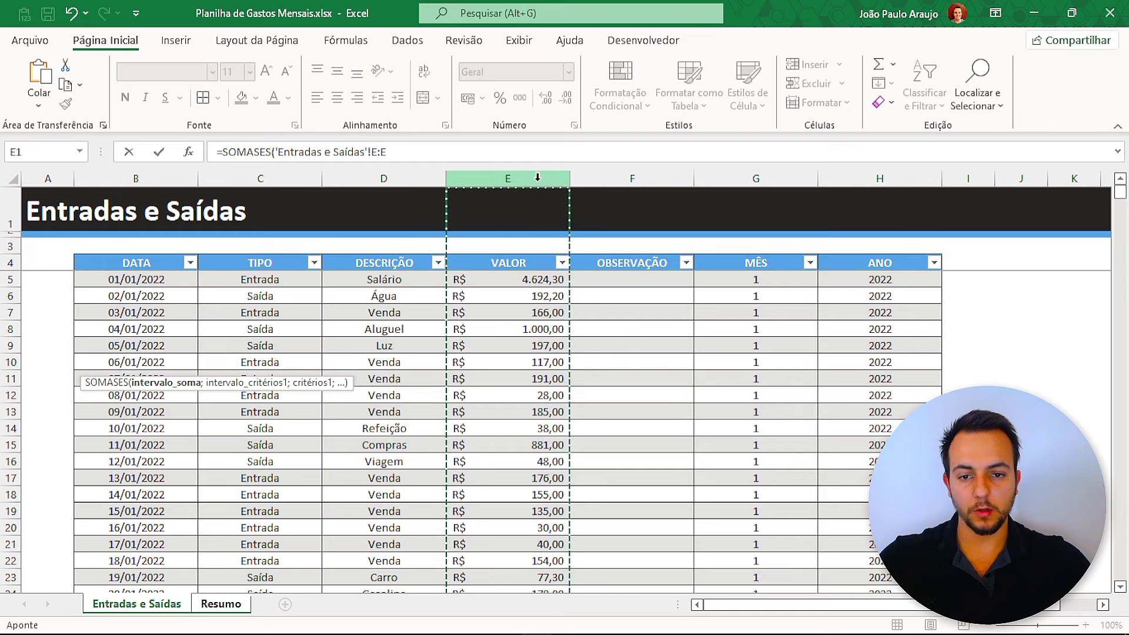
{"action": "type", "text": ";"}
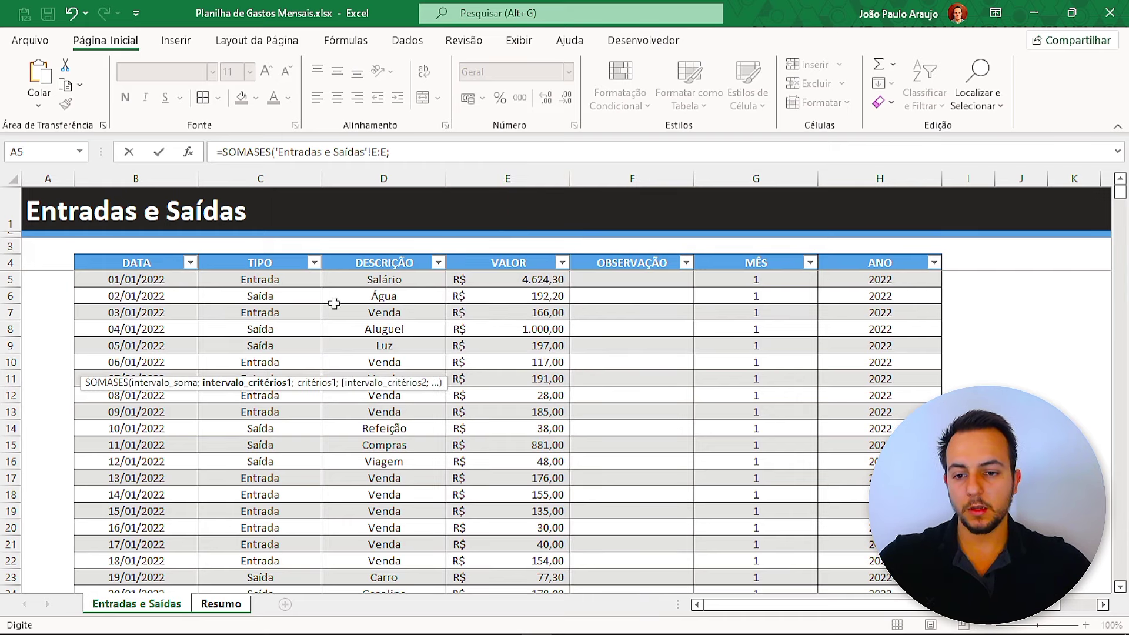
{"action": "left_click", "coordinate": [287, 179]}
{"action": "type", "text": ";\"Entrada"}
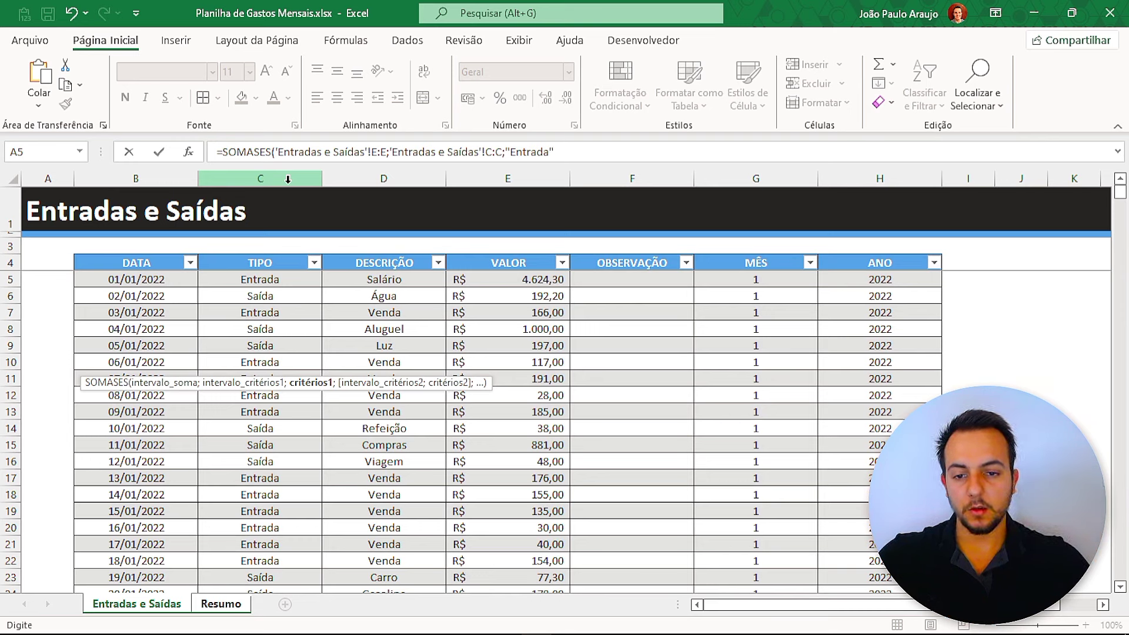
{"action": "type", "text": ";"}
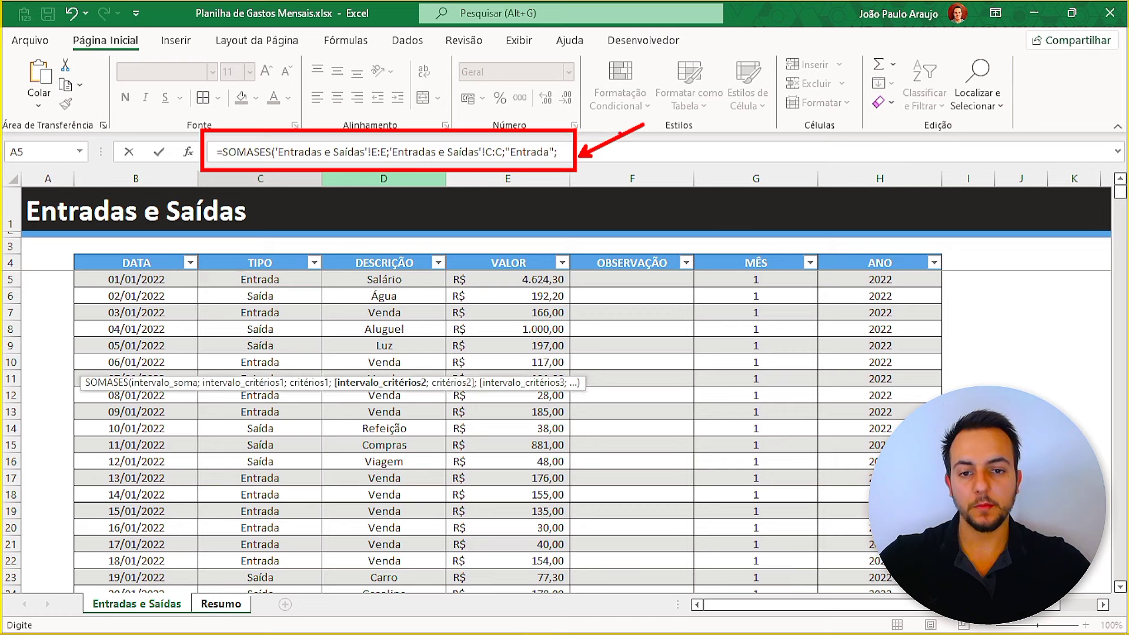
{"action": "left_click", "coordinate": [583, 152]}
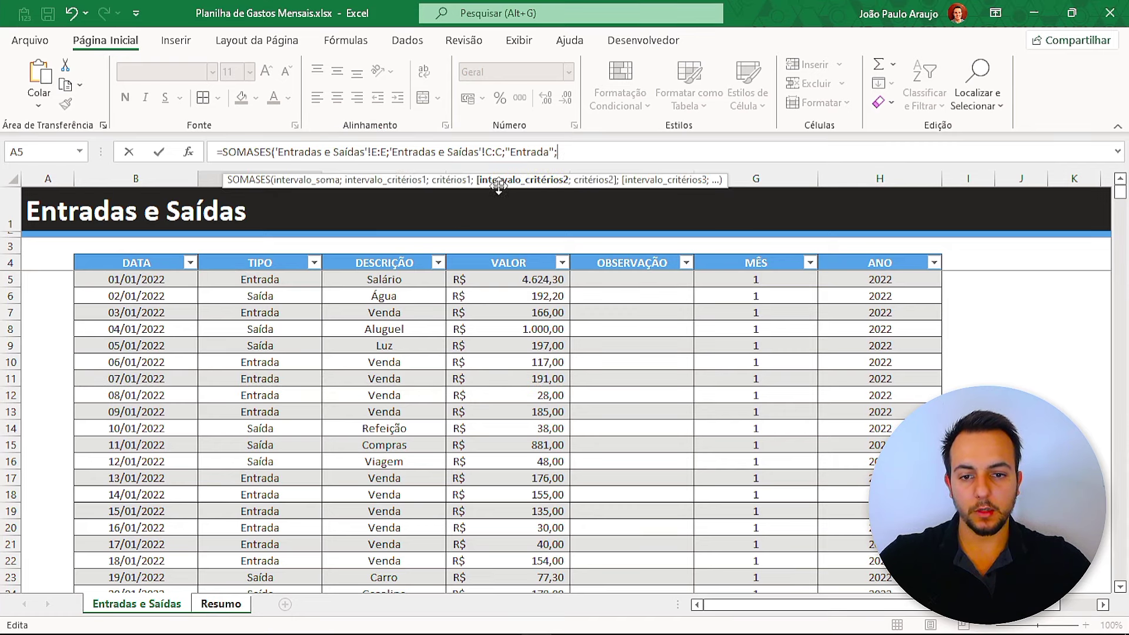
{"action": "left_click_drag", "start_coordinate": [498, 186], "coordinate": [423, 218]}
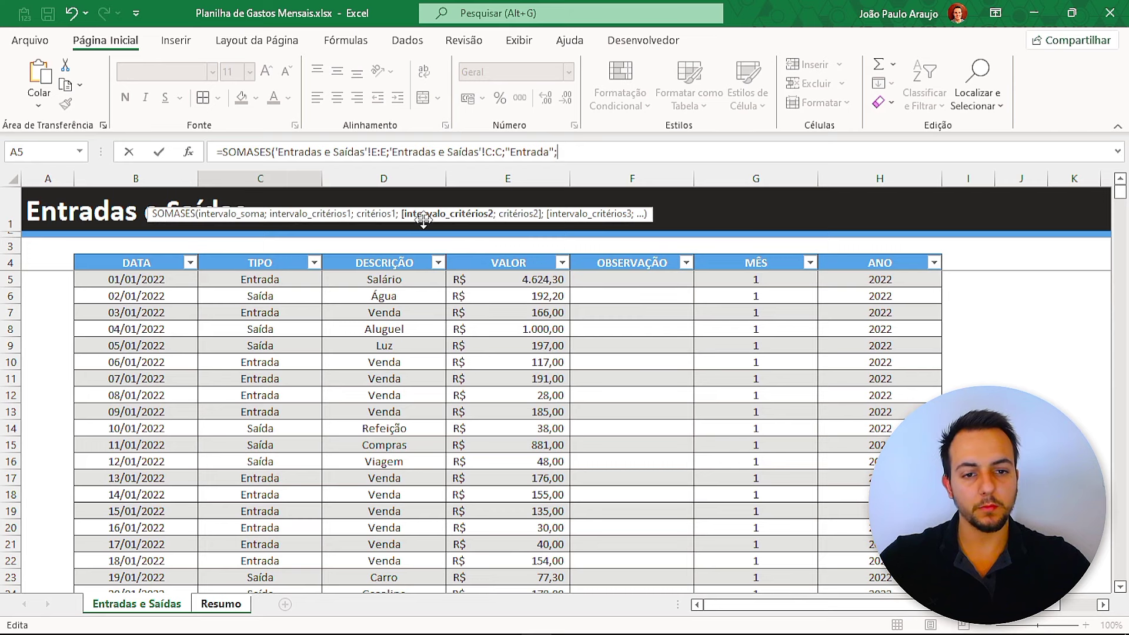
- Add ANO matched to Resumo!B5 and MÊS matched to Resumo!B10, and confirm the formula
{"action": "left_click", "coordinate": [845, 176]}
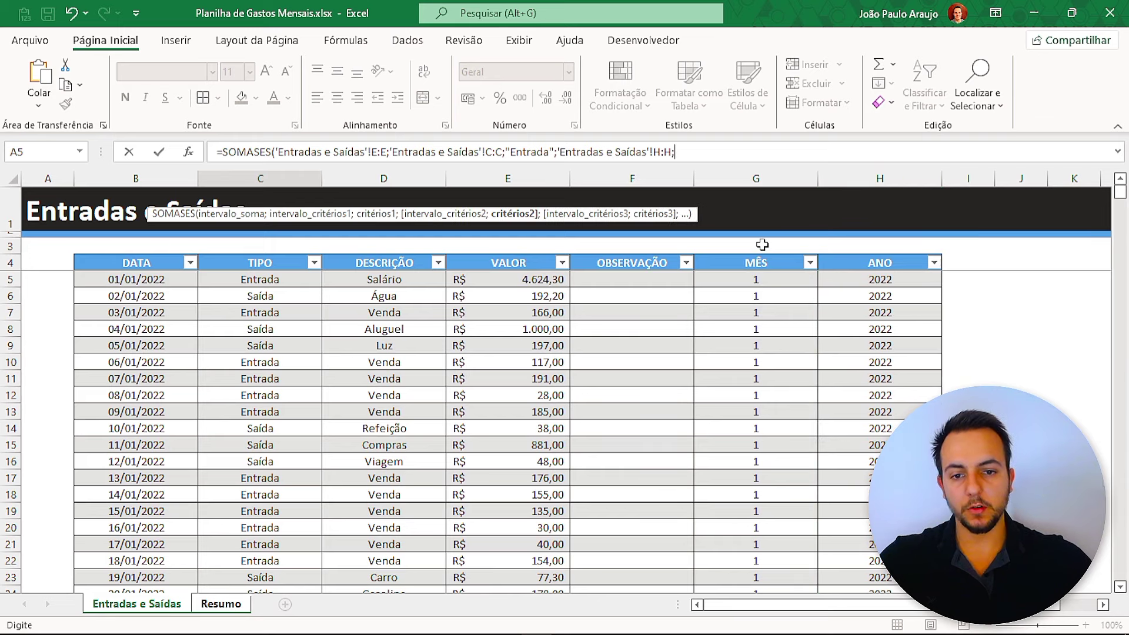
{"action": "left_click", "coordinate": [228, 605]}
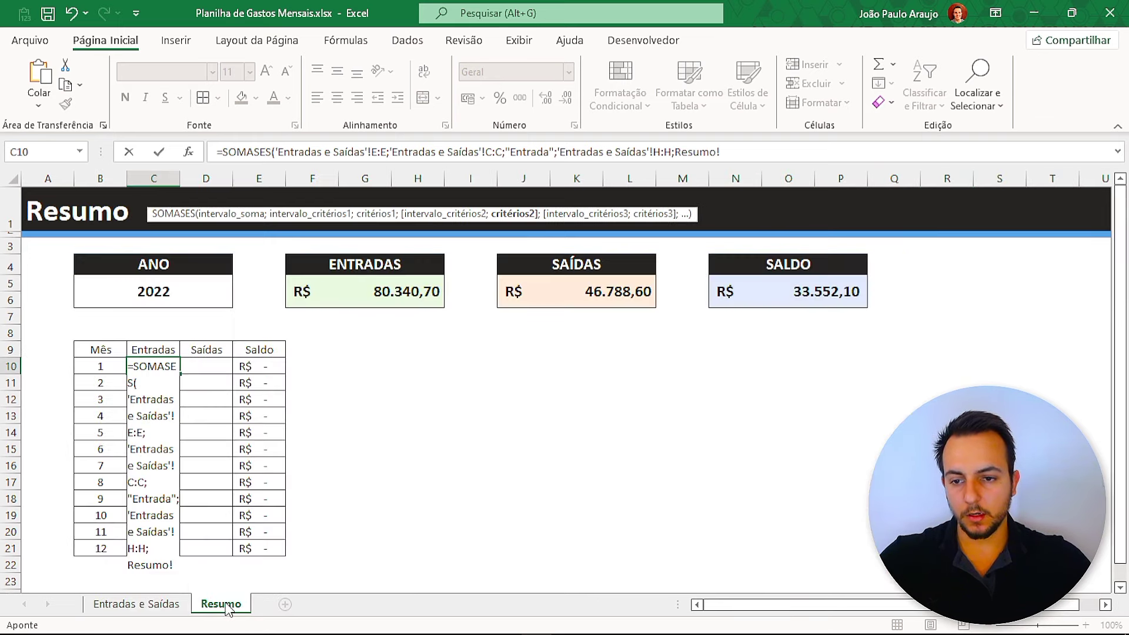
{"action": "left_click", "coordinate": [187, 299]}
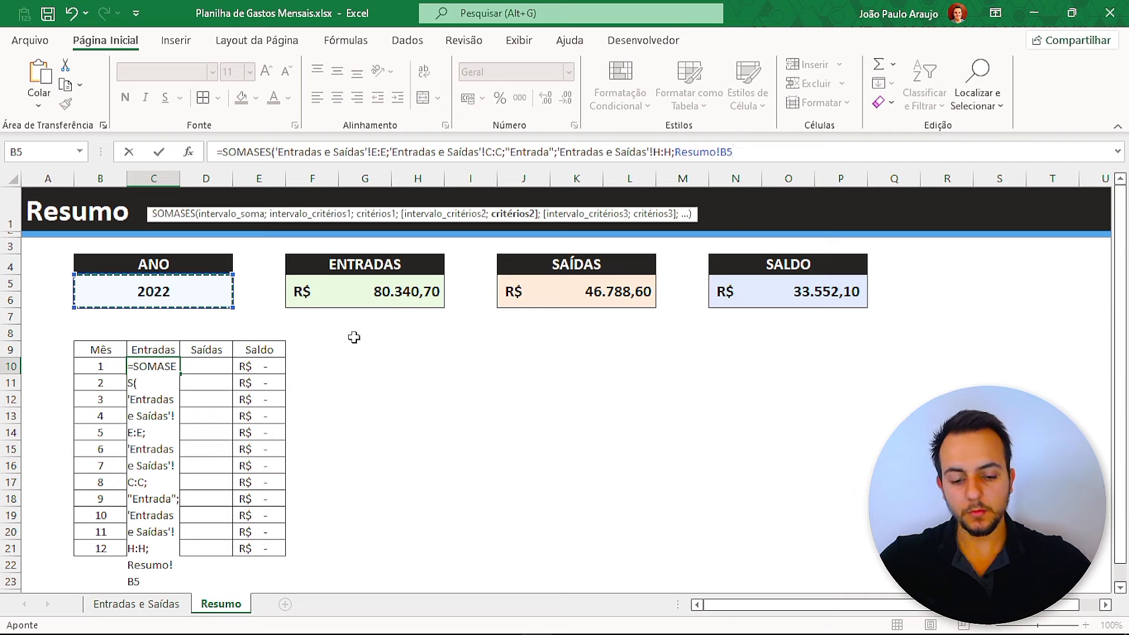
{"action": "type", "text": ";"}
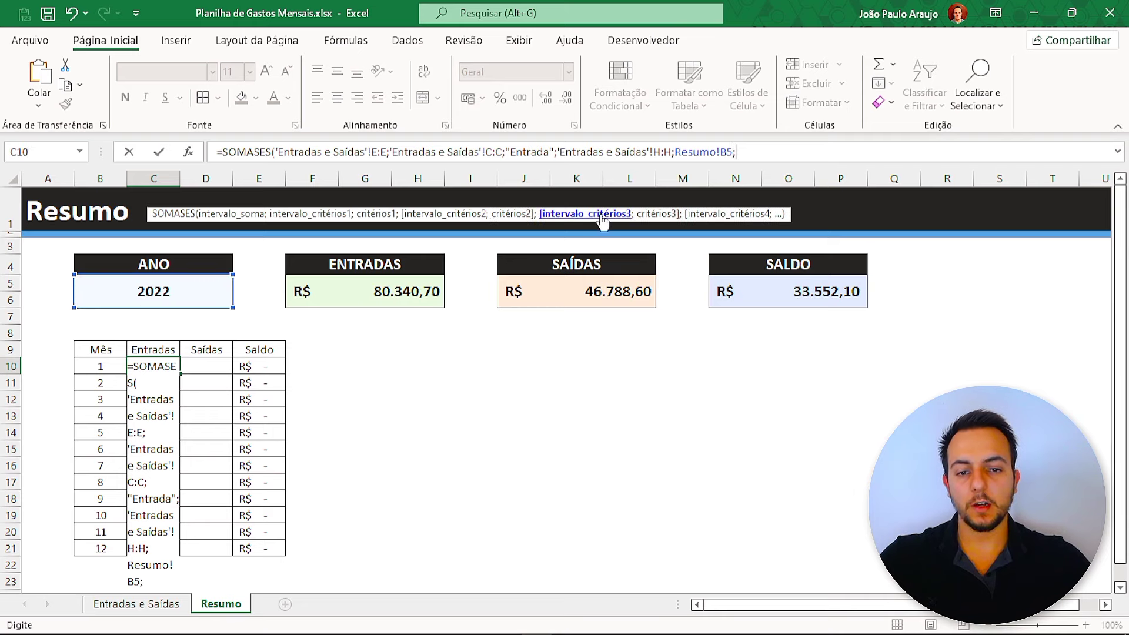
{"action": "left_click", "coordinate": [136, 603]}
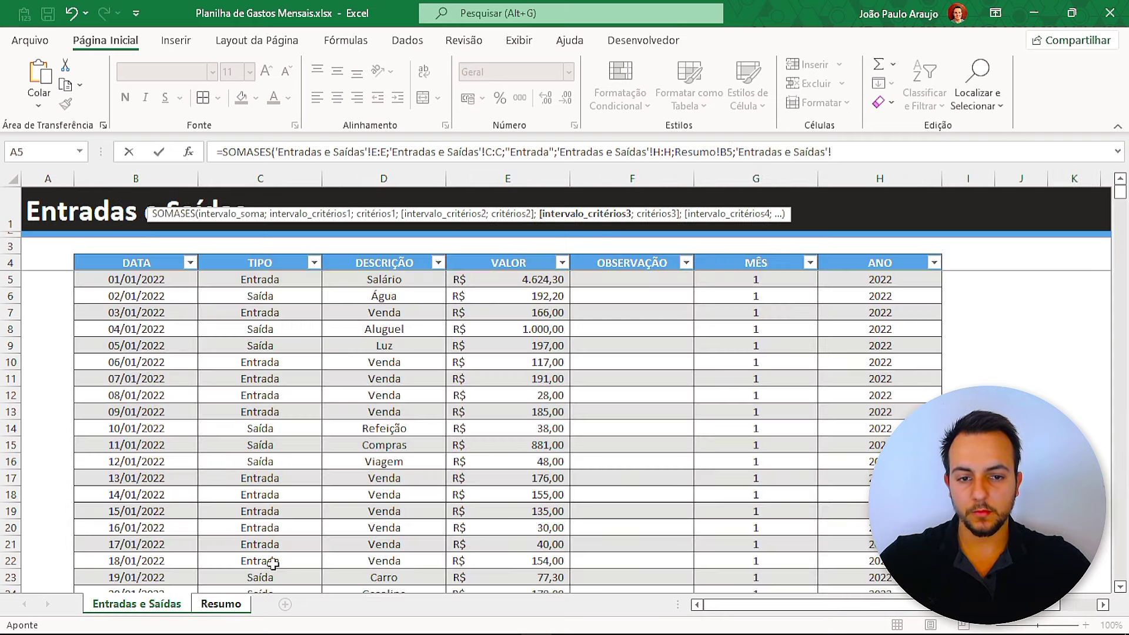
{"action": "left_click", "coordinate": [758, 178]}
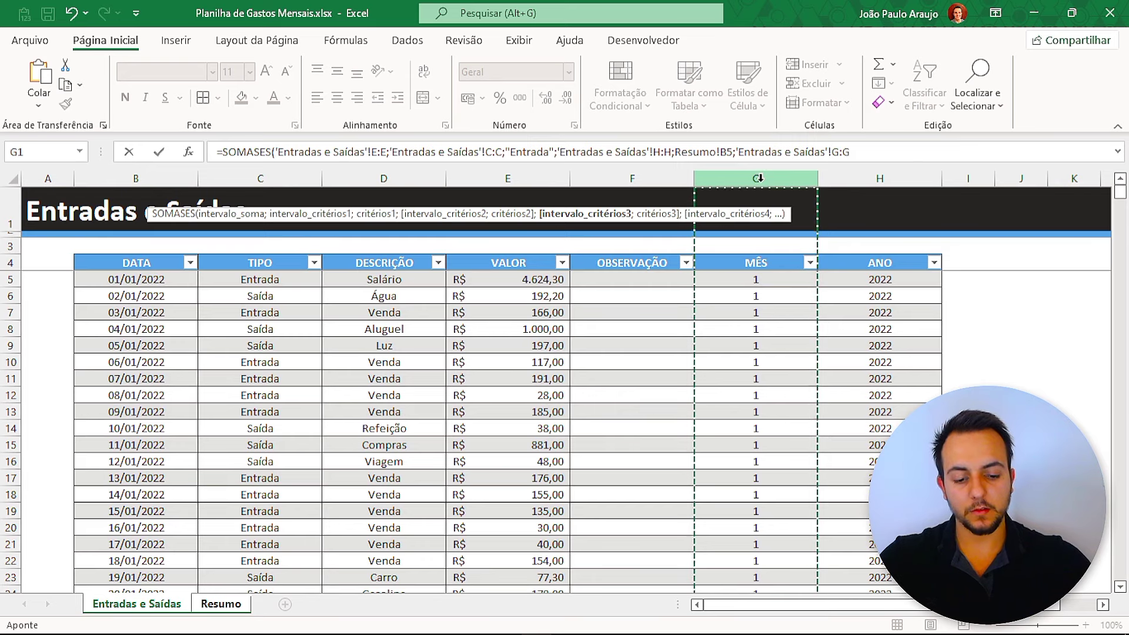
{"action": "type", "text": ";"}
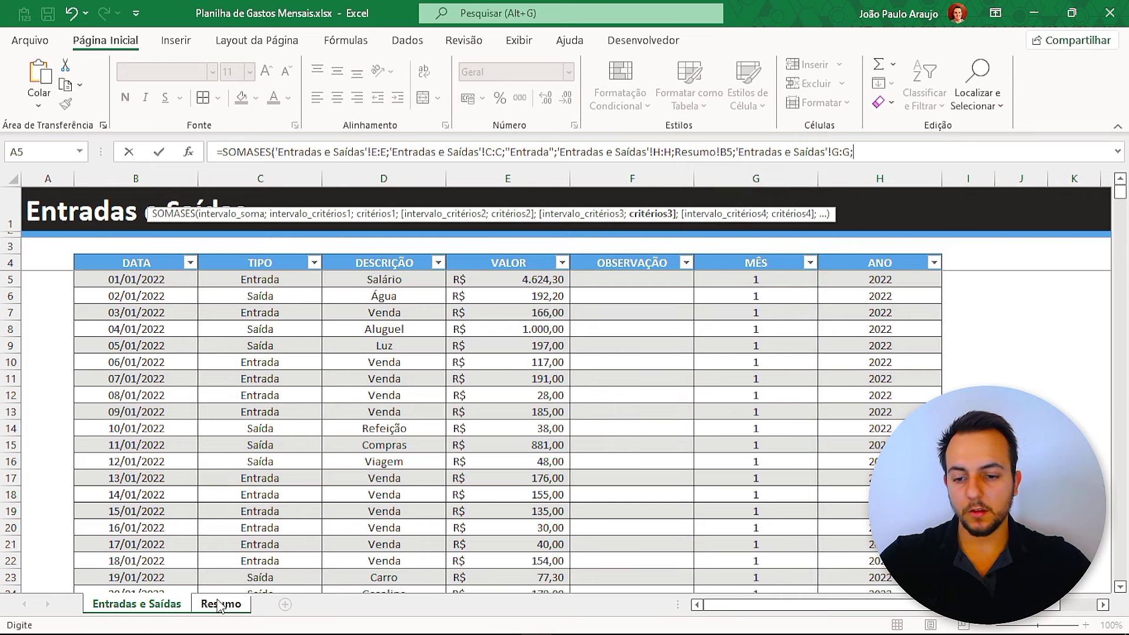
{"action": "left_click", "coordinate": [219, 603]}
{"action": "left_click", "coordinate": [100, 366]}
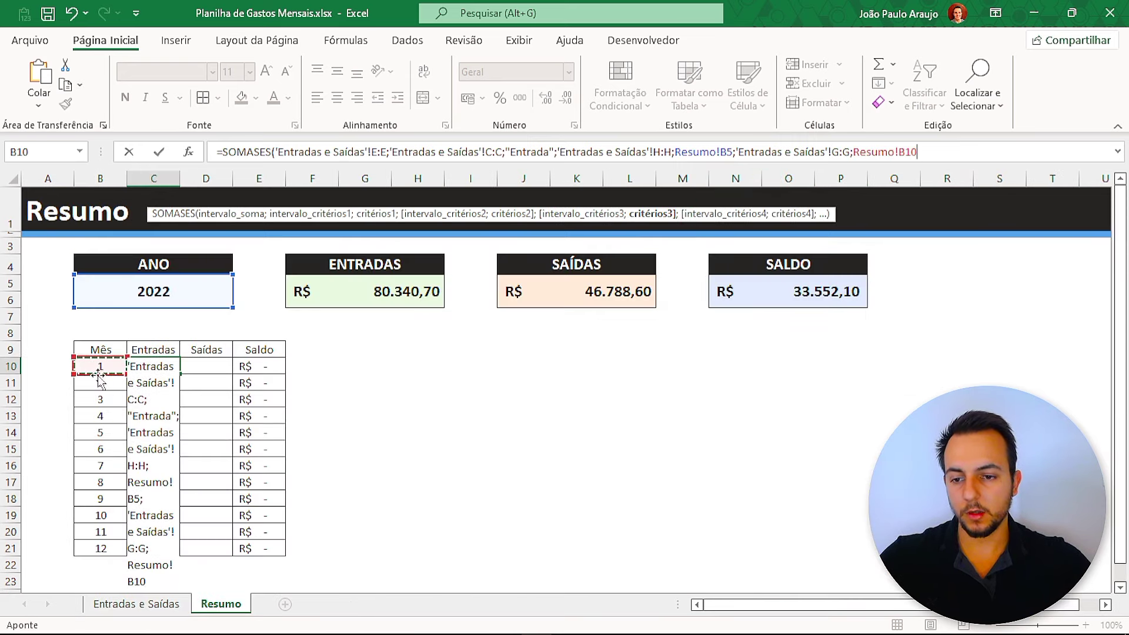
{"action": "key", "text": "Return"}
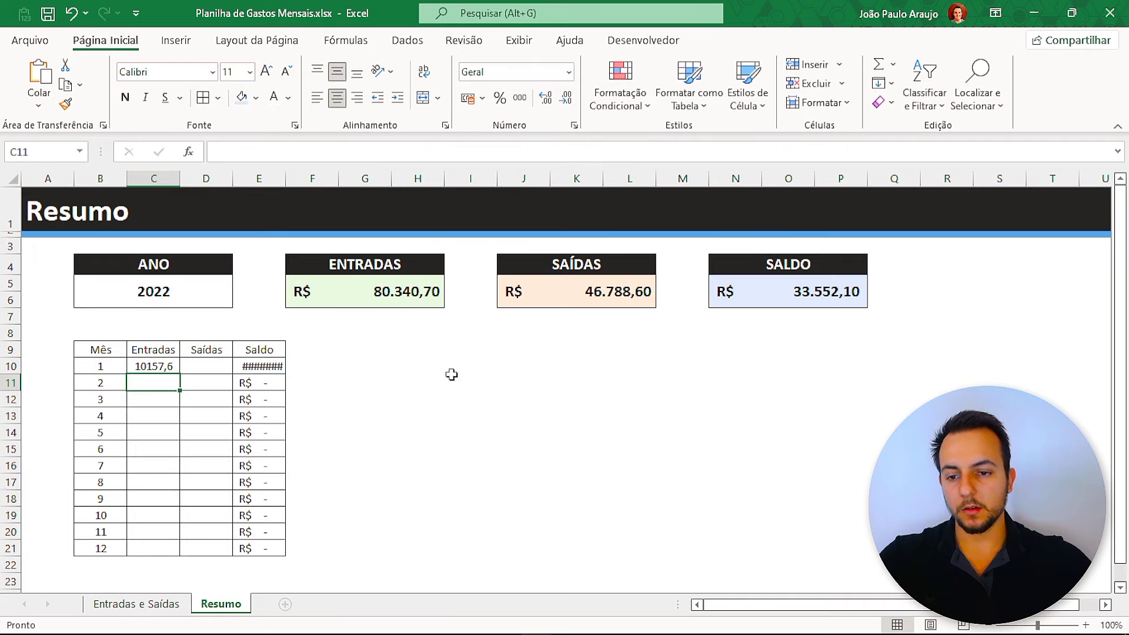
- Format January's Entradas total as Contábil currency and shift Saídas and Saldo one column right
{"action": "left_click", "coordinate": [173, 362]}
{"action": "left_click", "coordinate": [467, 97]}
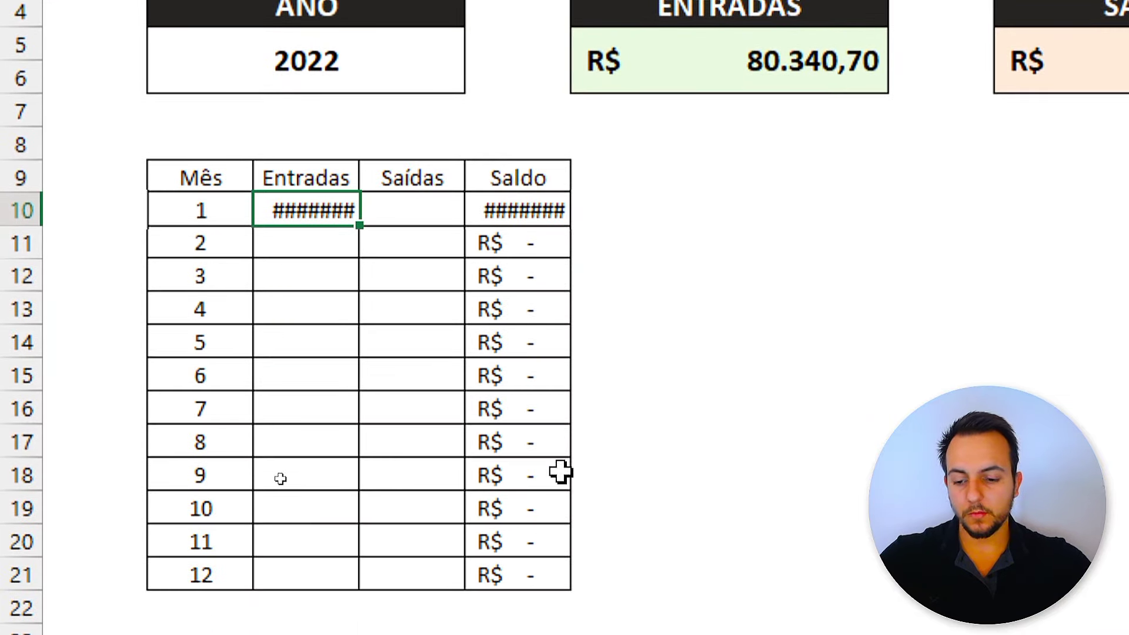
{"action": "left_click_drag", "start_coordinate": [434, 93], "coordinate": [505, 497]}
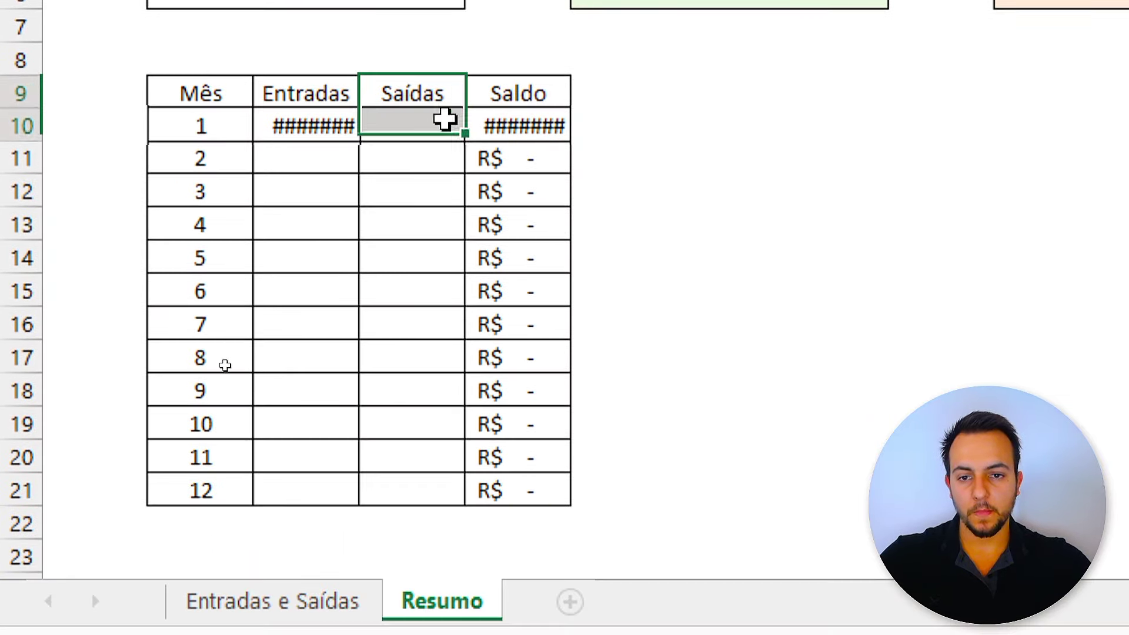
{"action": "left_click_drag", "start_coordinate": [572, 252], "coordinate": [678, 255]}
- Merge the Entradas header and each month's Entradas cell across two columns, months 1 to 12
{"action": "left_click_drag", "start_coordinate": [301, 88], "coordinate": [370, 88]}
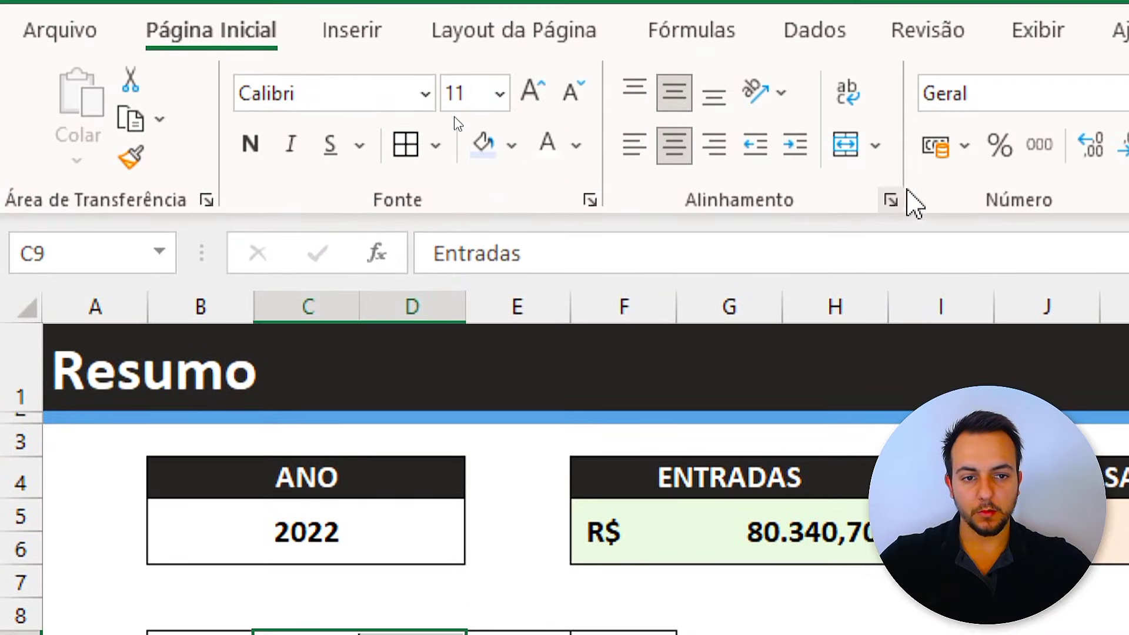
{"action": "left_click", "coordinate": [851, 154]}
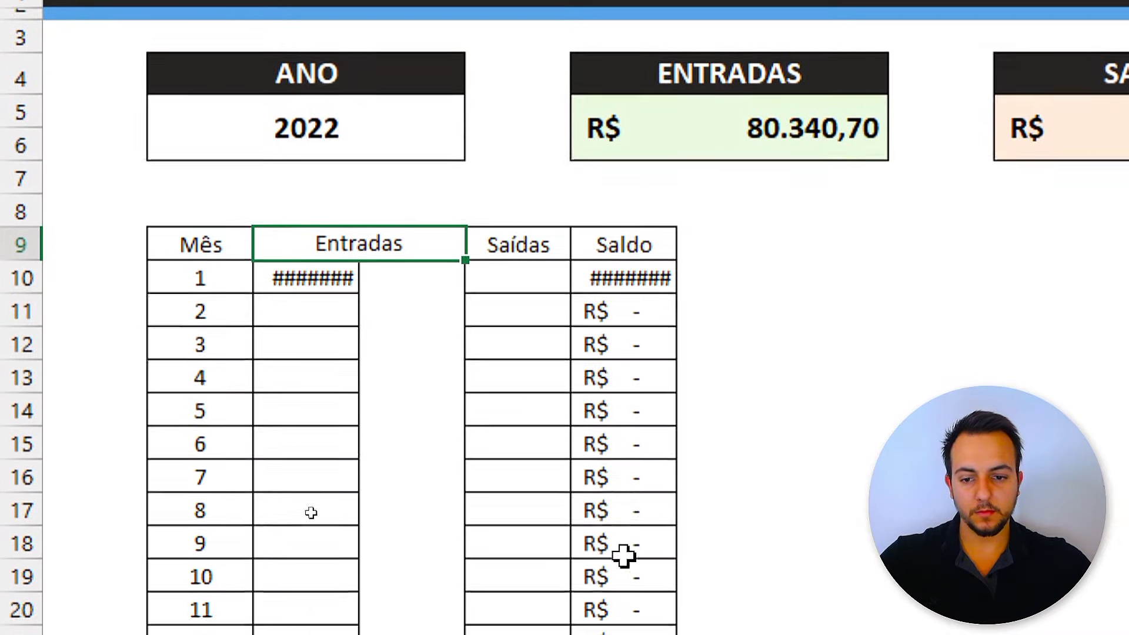
{"action": "left_click_drag", "start_coordinate": [320, 262], "coordinate": [390, 262]}
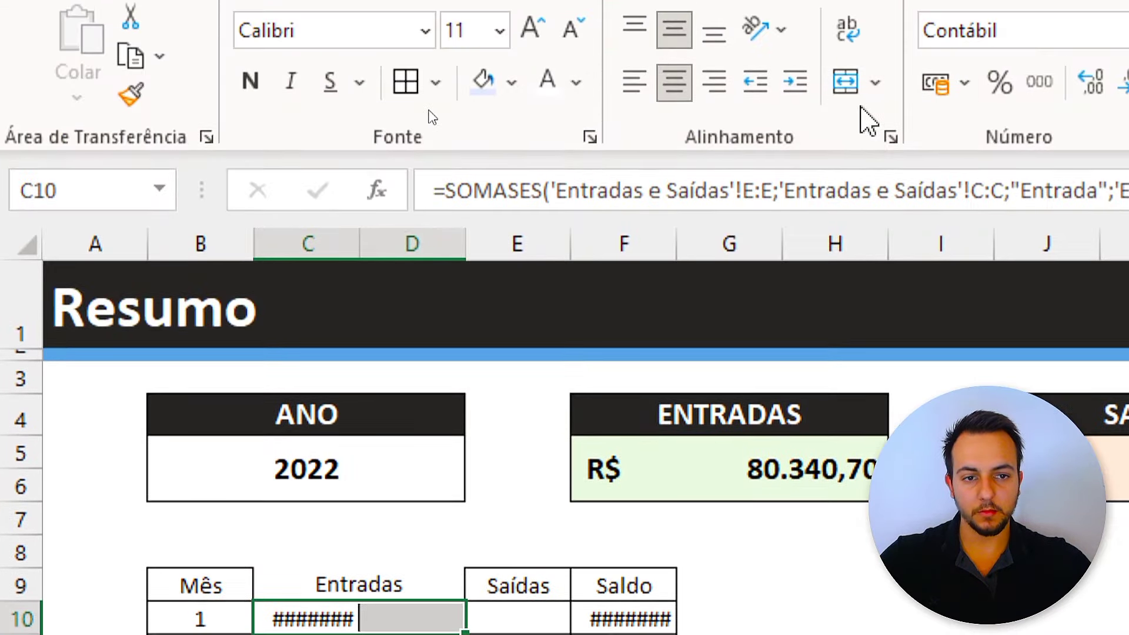
{"action": "left_click", "coordinate": [847, 82]}
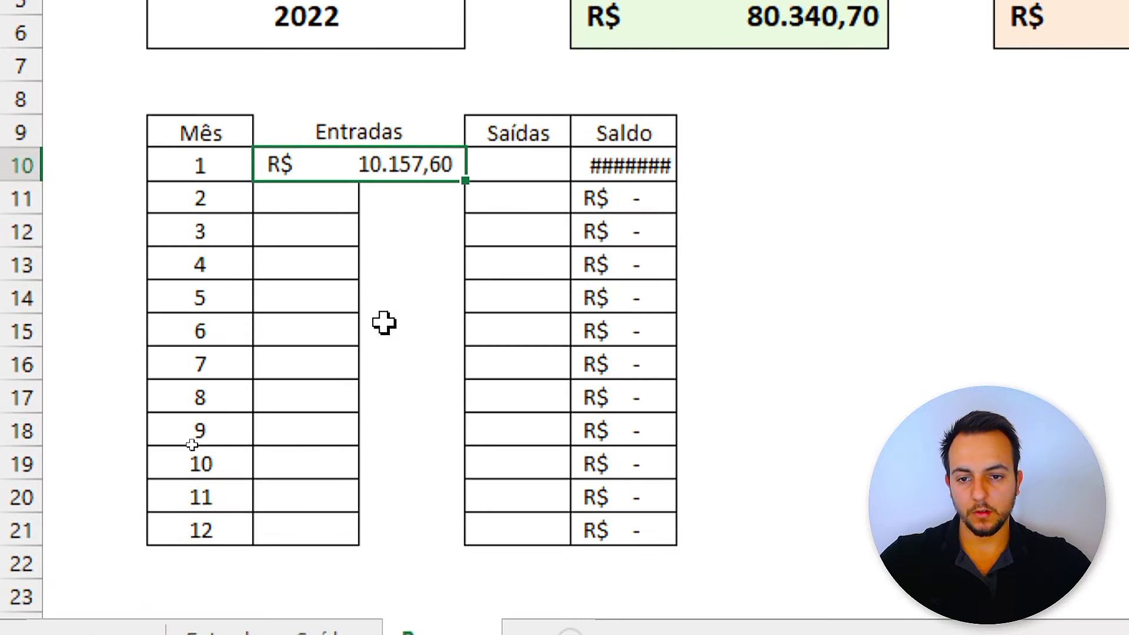
{"action": "left_click", "coordinate": [382, 323]}
{"action": "left_click_drag", "start_coordinate": [328, 210], "coordinate": [397, 202]}
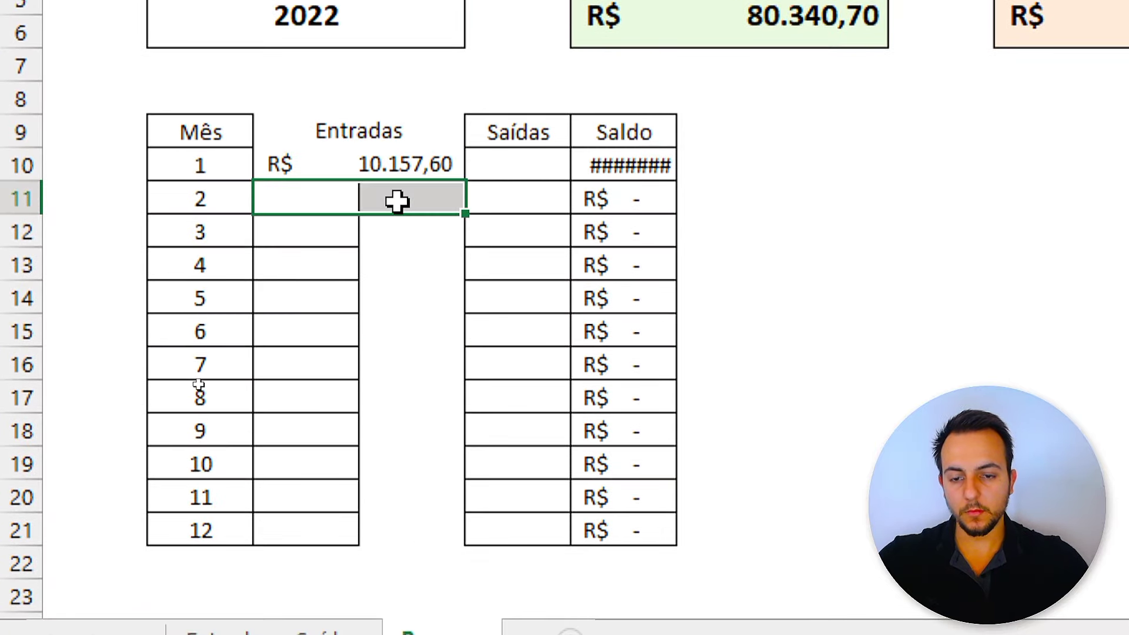
{"action": "key", "text": "ctrl+c"}
{"action": "left_click_drag", "start_coordinate": [306, 231], "coordinate": [403, 507]}
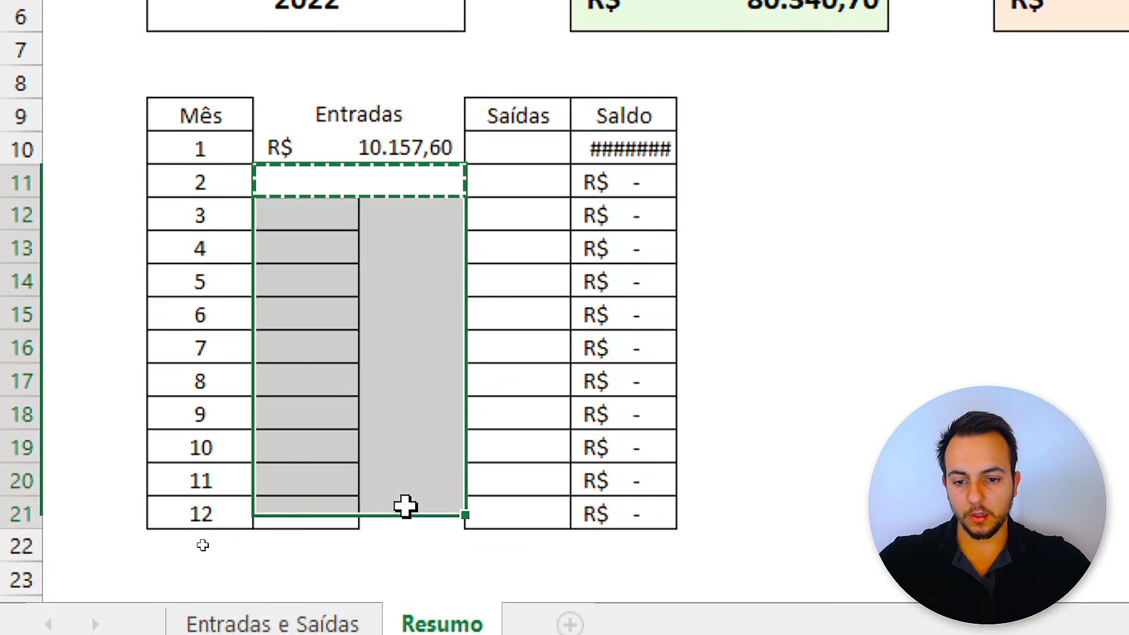
{"action": "key", "text": "ctrl+v"}
- Apply All Borders to the whole monthly table
{"action": "left_click_drag", "start_coordinate": [170, 112], "coordinate": [608, 500]}
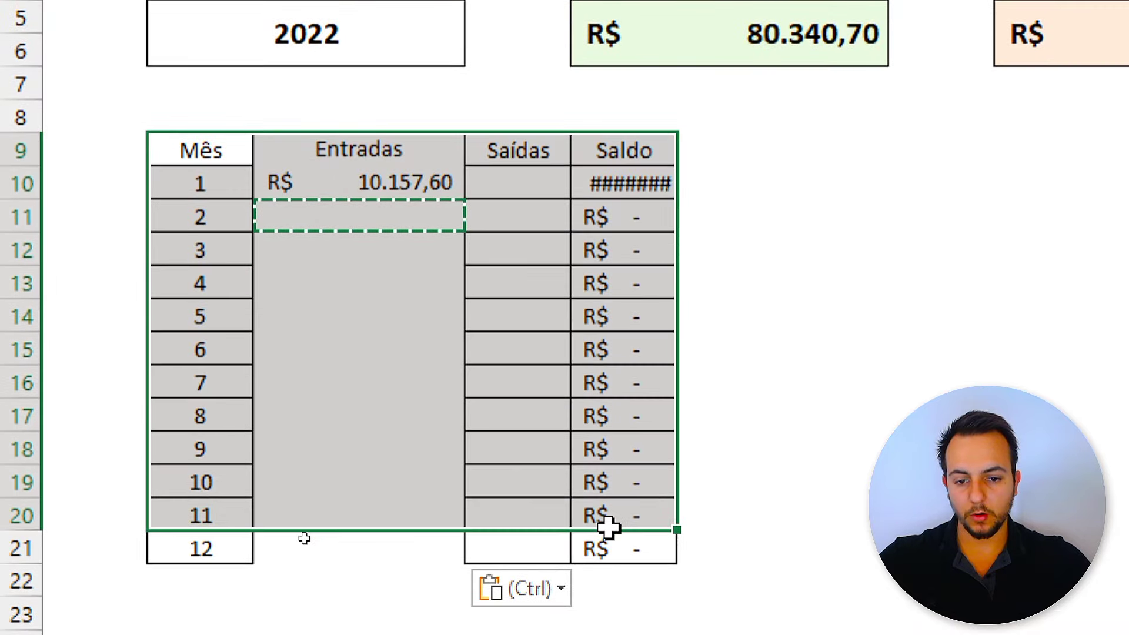
{"action": "left_click", "coordinate": [529, 239]}
{"action": "left_click", "coordinate": [505, 246]}
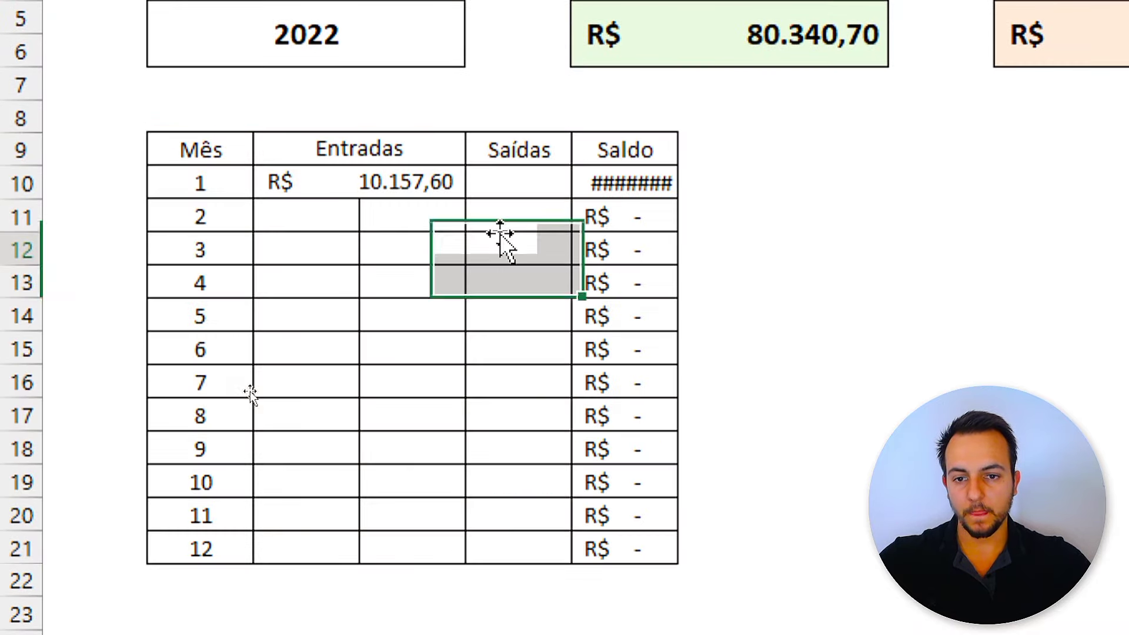
{"action": "left_click", "coordinate": [383, 189]}
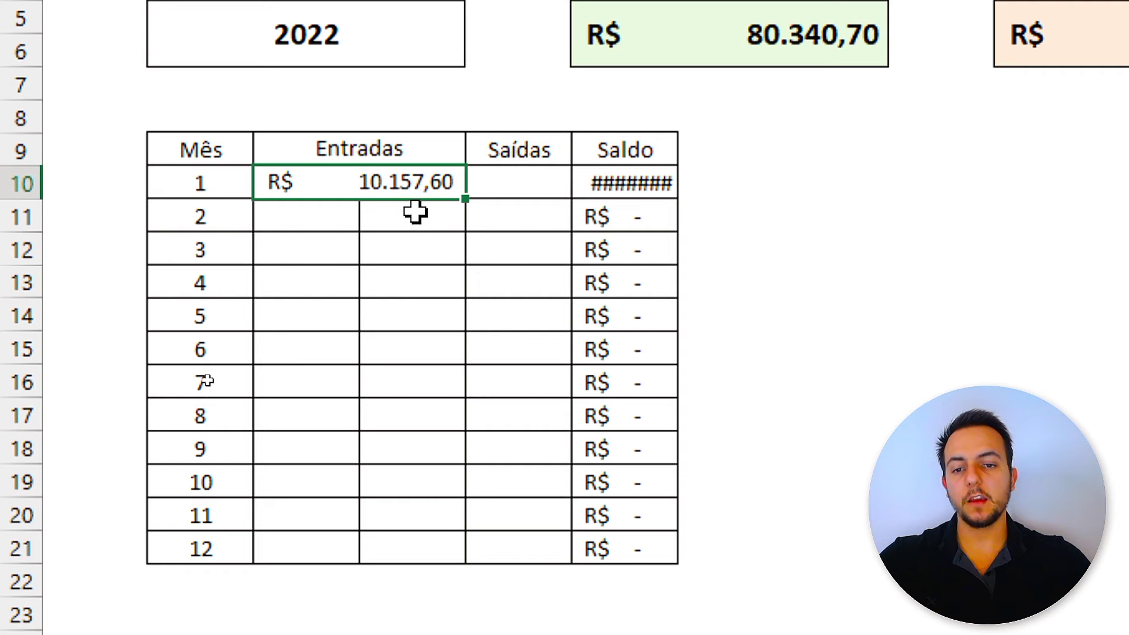
{"action": "scroll", "coordinate": [519, 205], "scroll_direction": "up", "scroll_amount": 1}
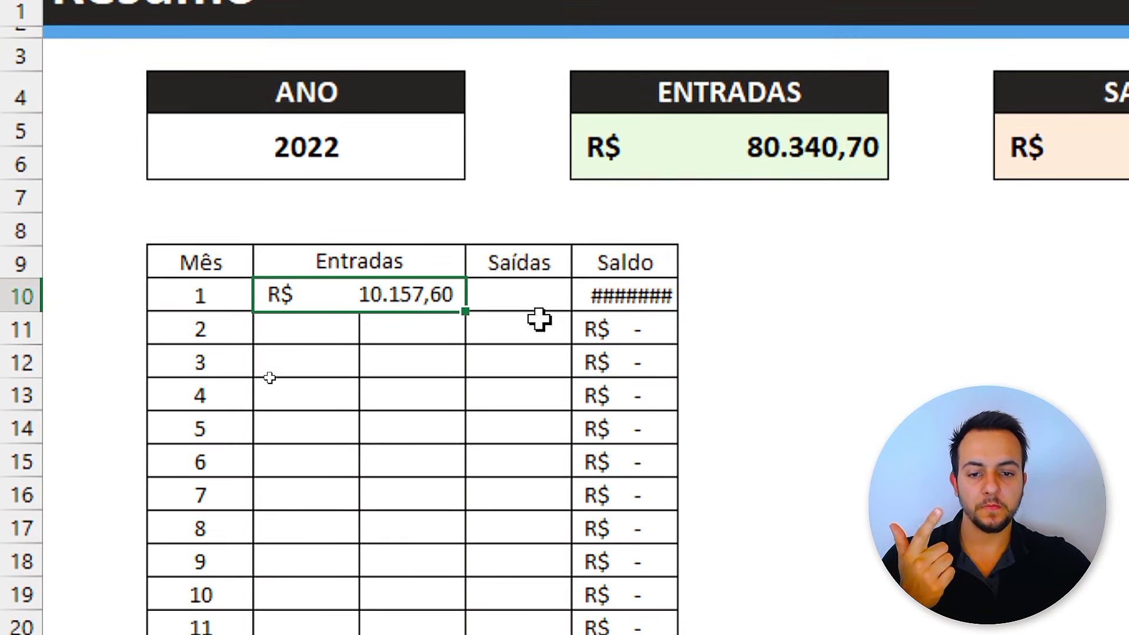
{"action": "key", "text": "Tab"}
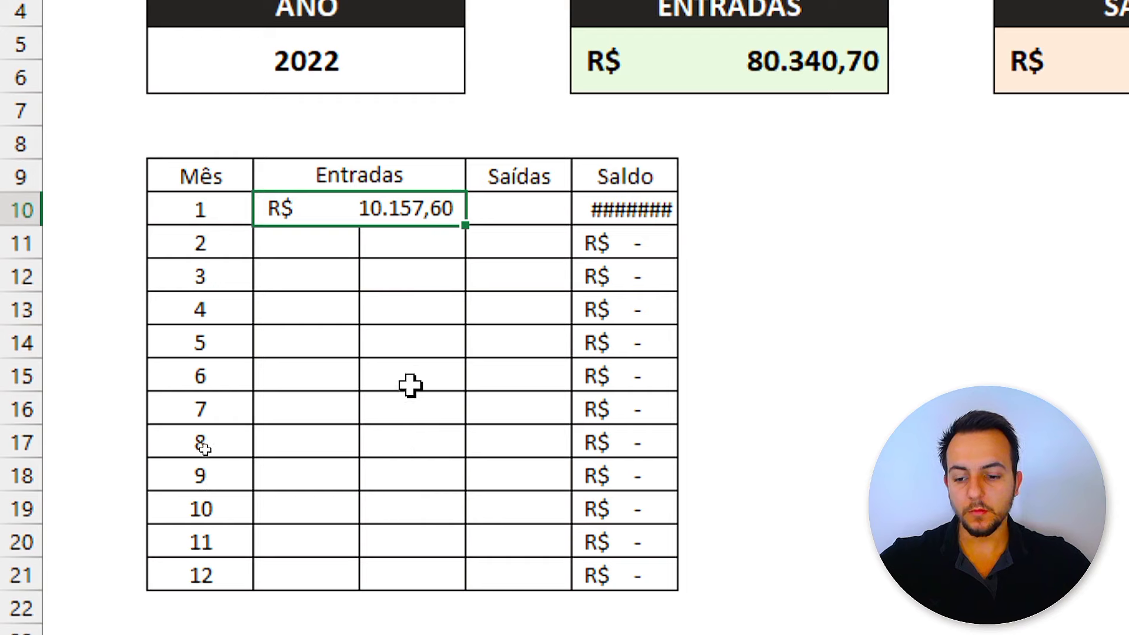
- Lock January's Entradas SOMASES criteria as absolute Resumo!$B$5 (year) and Resumo!$B$10 (month)
{"action": "key", "text": "F2"}
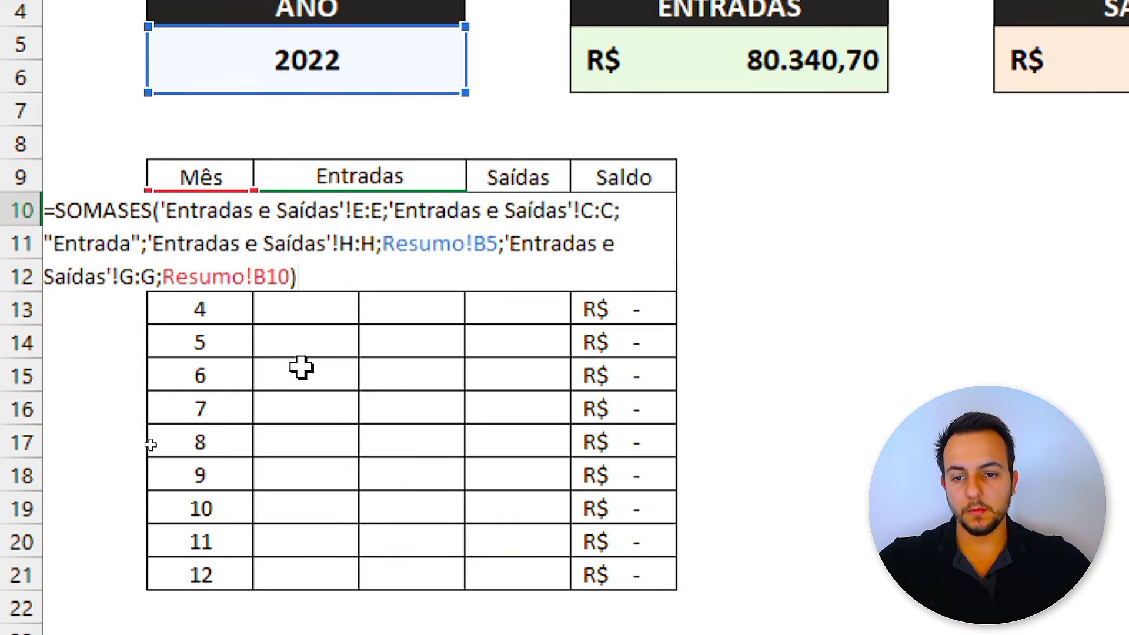
{"action": "key", "text": "Escape"}
{"action": "double_click", "coordinate": [305, 206]}
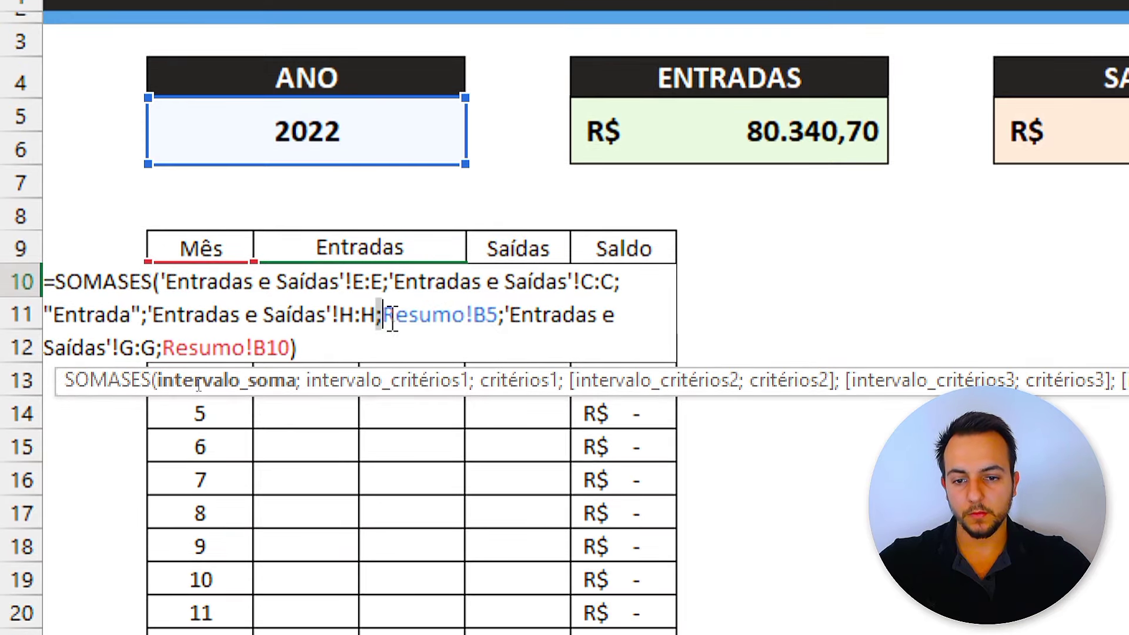
{"action": "left_click", "coordinate": [419, 316]}
{"action": "left_click_drag", "start_coordinate": [387, 306], "coordinate": [485, 301]}
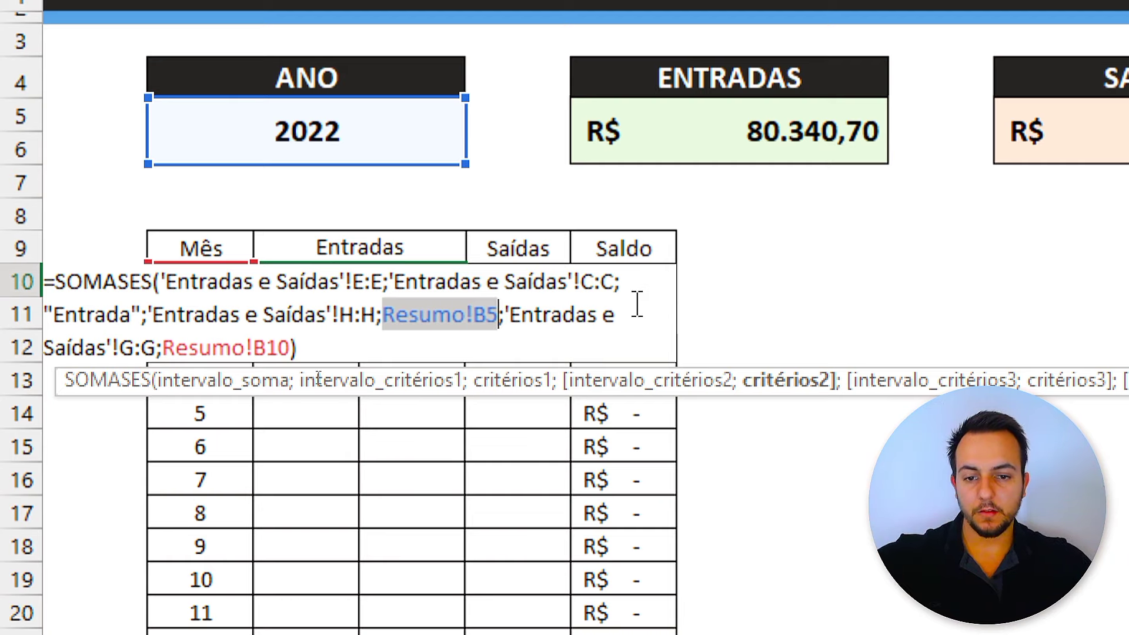
{"action": "key", "text": "F4"}
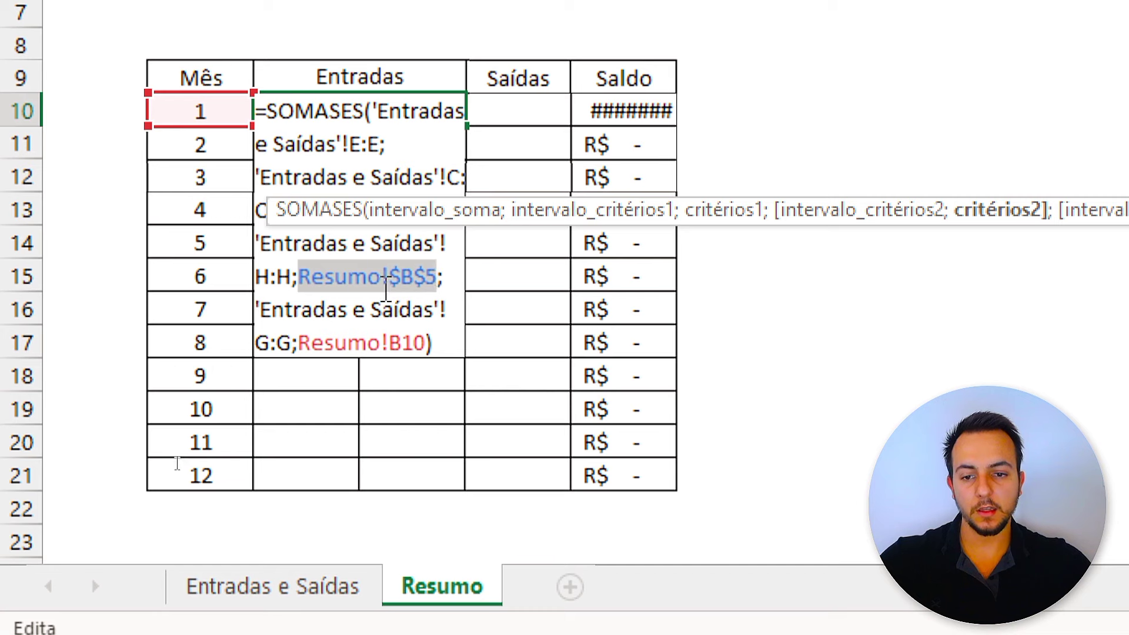
{"action": "left_click_drag", "start_coordinate": [298, 343], "coordinate": [425, 343]}
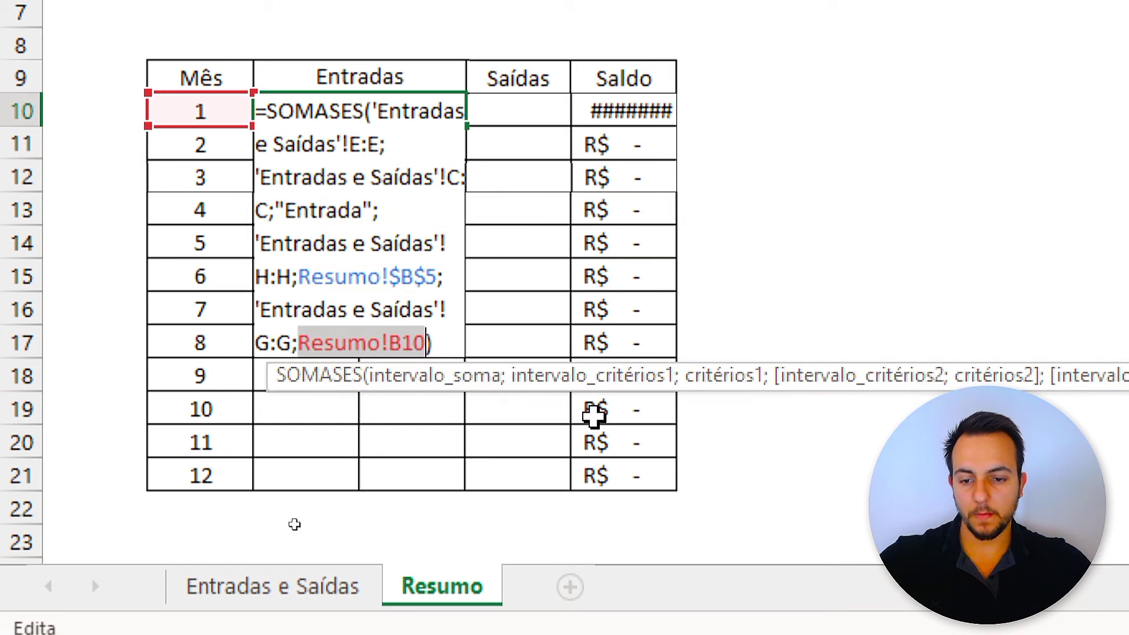
{"action": "key", "text": "F4"}
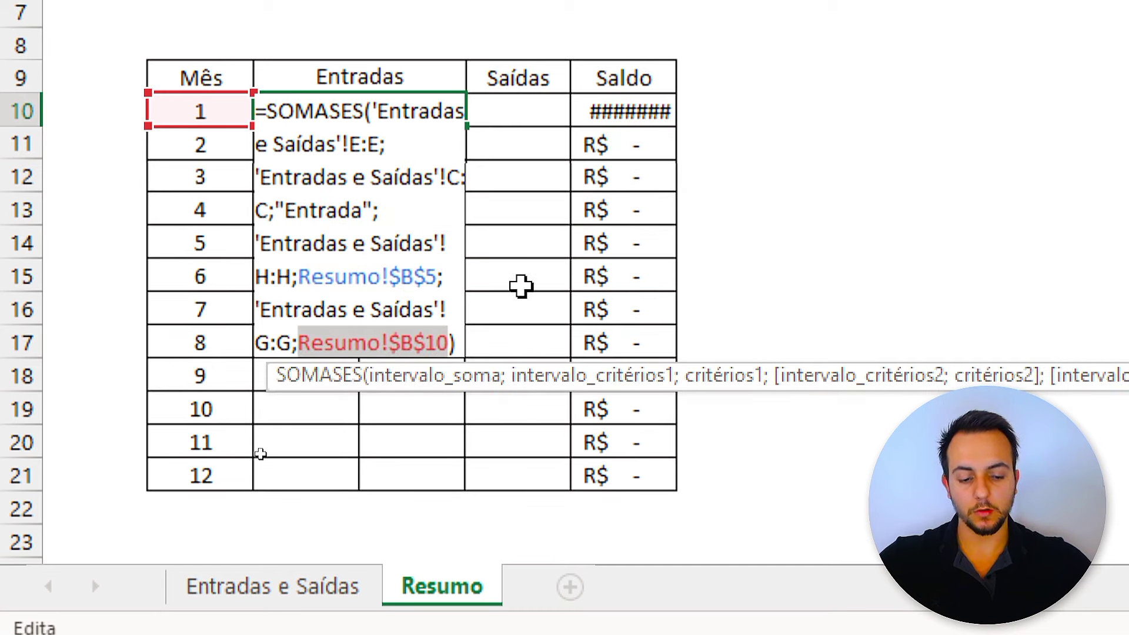
{"action": "key", "text": "Return"}
{"action": "left_click", "coordinate": [414, 111]}
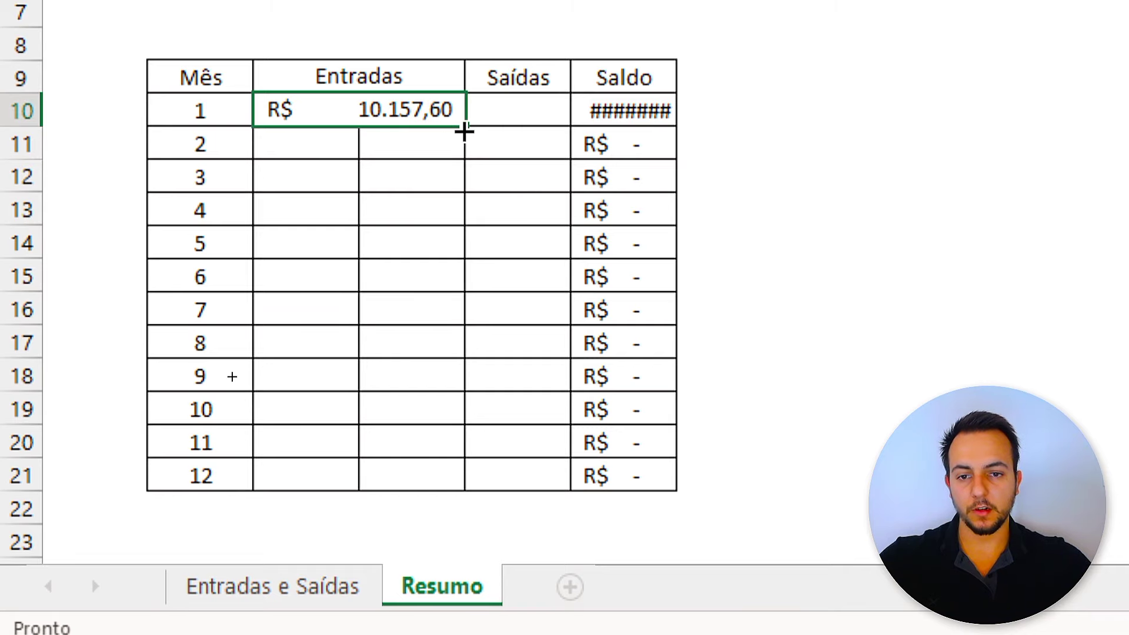
- Copy the Entradas formula down to December and inspect the references in several months' formulas
{"action": "left_click_drag", "start_coordinate": [464, 131], "coordinate": [443, 501]}
{"action": "left_click", "coordinate": [333, 241]}
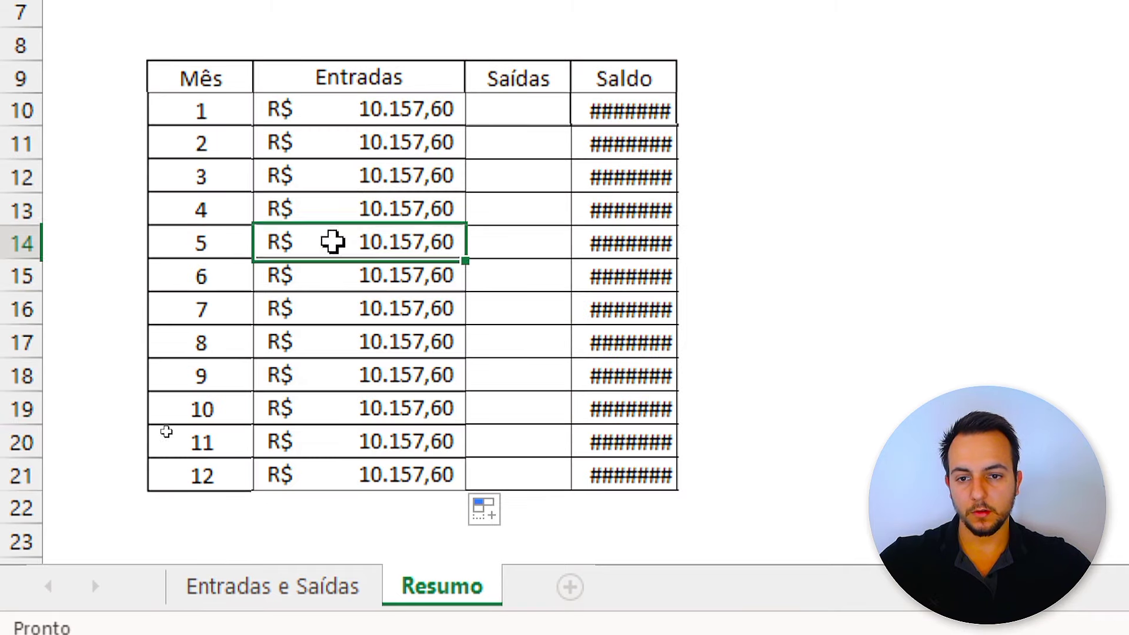
{"action": "left_click", "coordinate": [379, 153]}
{"action": "key", "text": "F2"}
{"action": "key", "text": "Escape"}
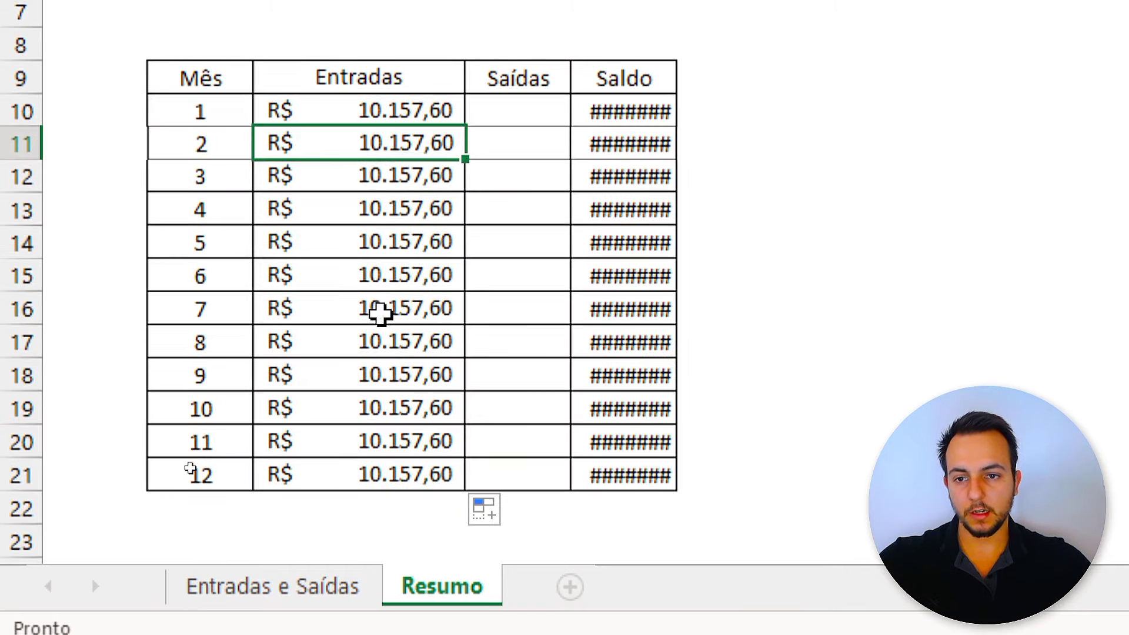
{"action": "left_click", "coordinate": [378, 113]}
{"action": "key", "text": "F2"}
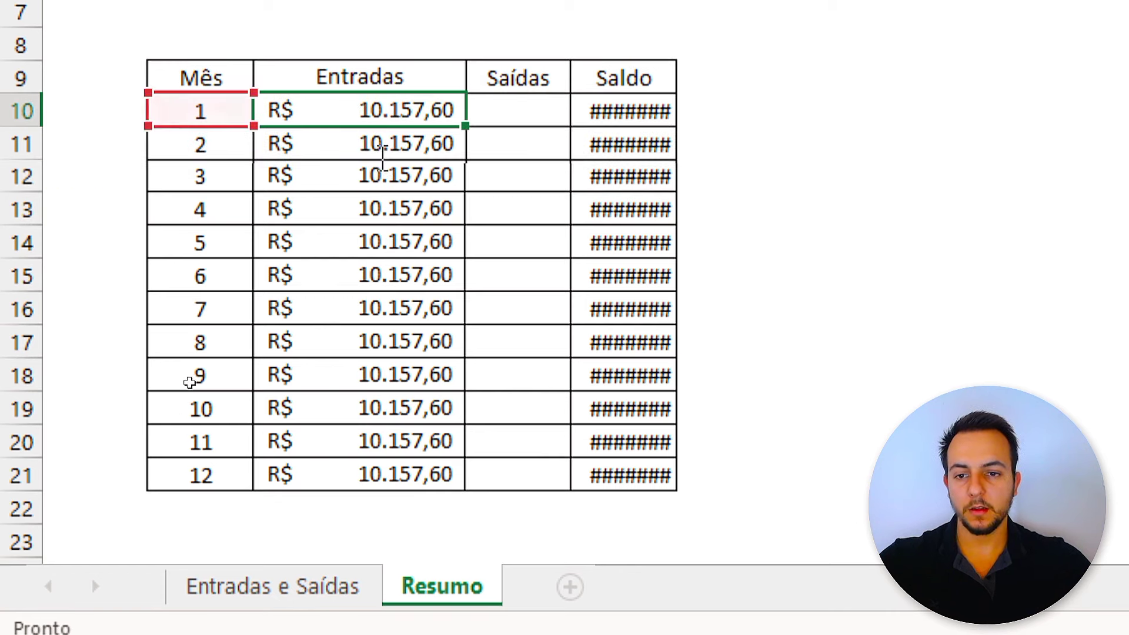
{"action": "key", "text": "Escape"}
{"action": "key", "text": "F2"}
{"action": "key", "text": "Escape"}
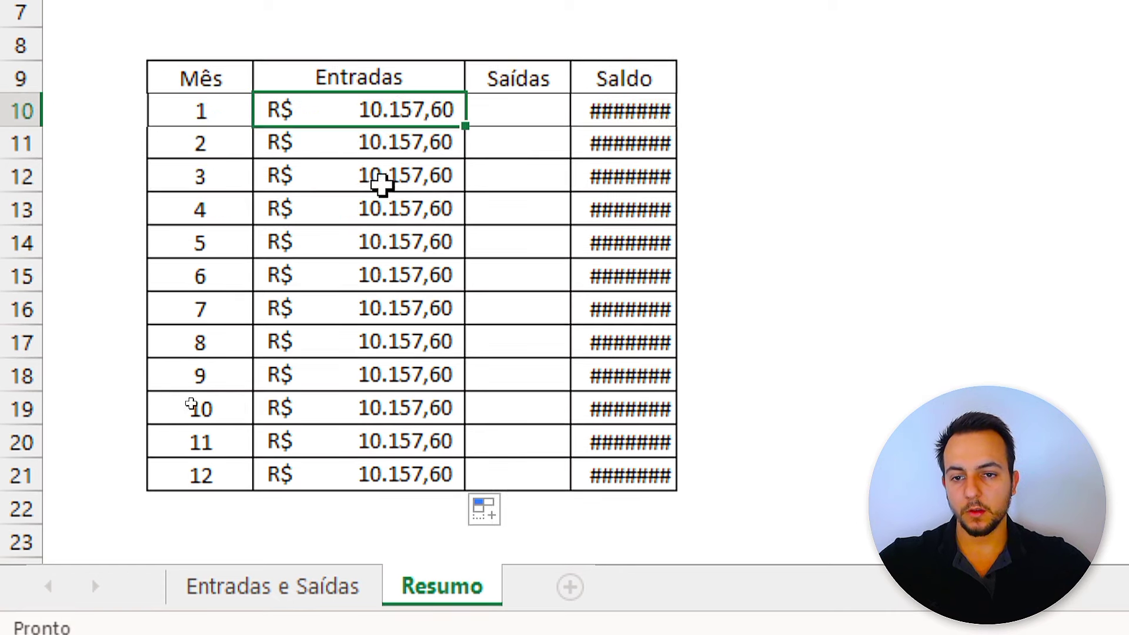
{"action": "left_click", "coordinate": [379, 218]}
{"action": "key", "text": "F2"}
{"action": "scroll", "coordinate": [238, 111], "scroll_direction": "up", "scroll_amount": 2}
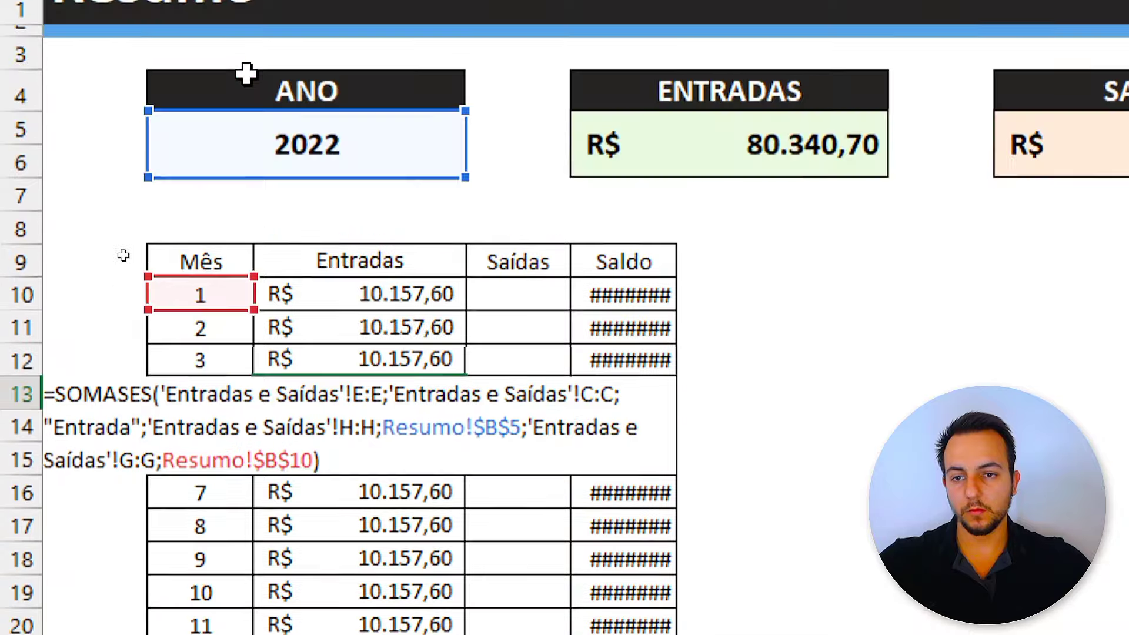
{"action": "scroll", "coordinate": [265, 188], "scroll_direction": "down", "scroll_amount": 1}
{"action": "left_click", "coordinate": [349, 453]}
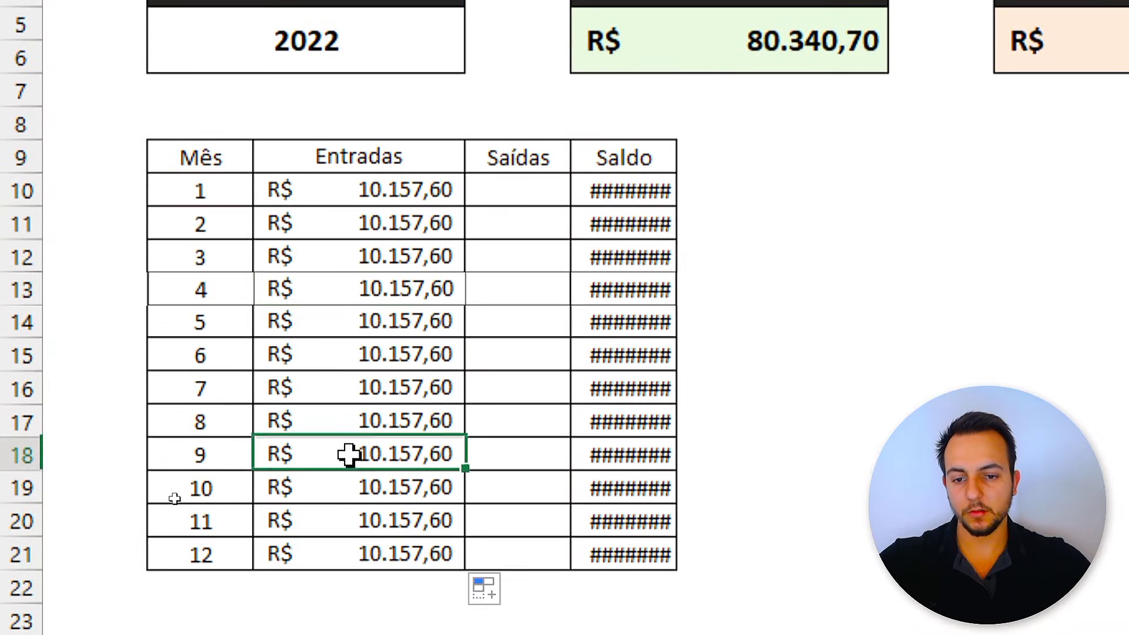
{"action": "key", "text": "F2"}
{"action": "scroll", "coordinate": [383, 76], "scroll_direction": "up", "scroll_amount": 2}
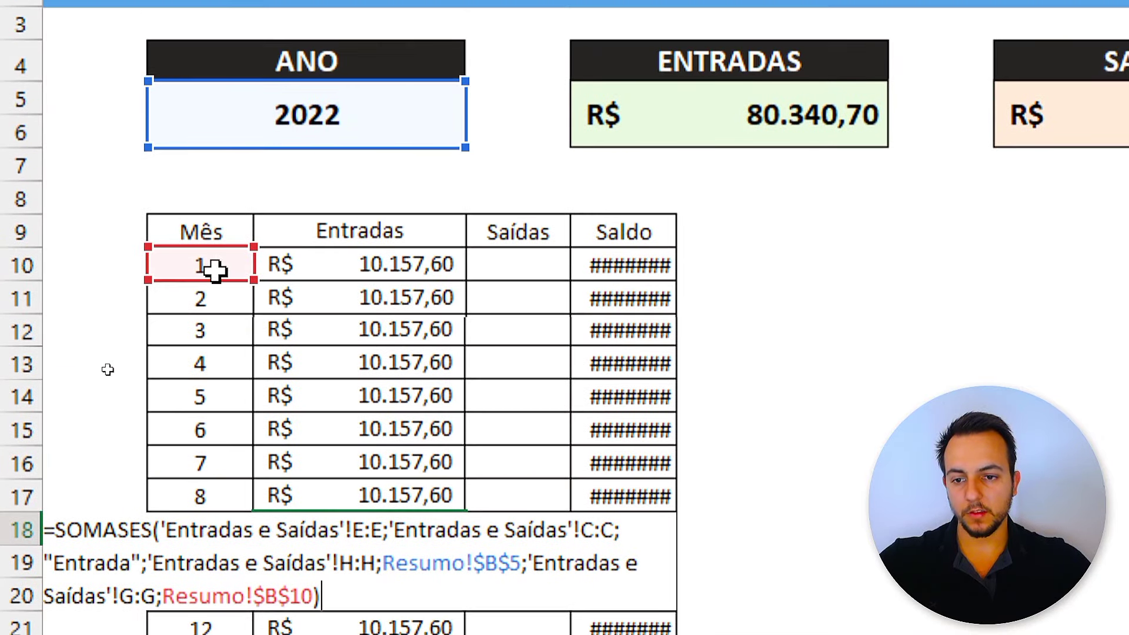
{"action": "mouse_move", "coordinate": [215, 270]}
{"action": "left_mouse_down"}
{"action": "mouse_move", "coordinate": [232, 355]}
{"action": "mouse_move", "coordinate": [227, 257]}
{"action": "left_mouse_up"}
{"action": "key", "text": "Escape"}
- Make January's SOMASES month criterion the relative reference Resumo!B10
{"action": "left_click", "coordinate": [345, 262]}
{"action": "key", "text": "F2"}
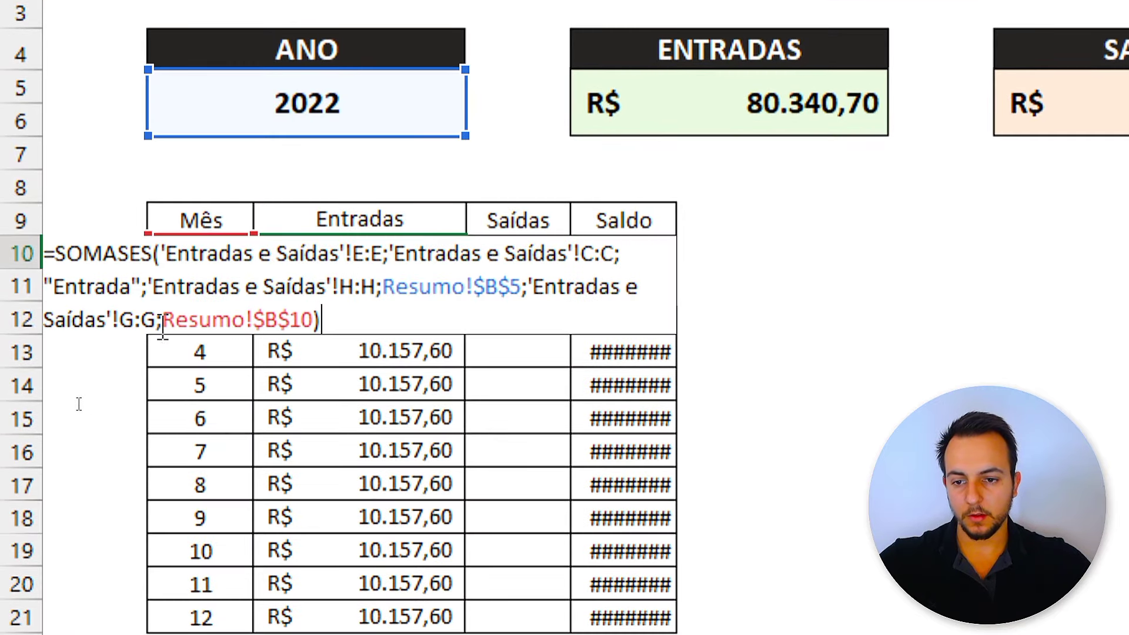
{"action": "left_click_drag", "start_coordinate": [163, 321], "coordinate": [292, 318]}
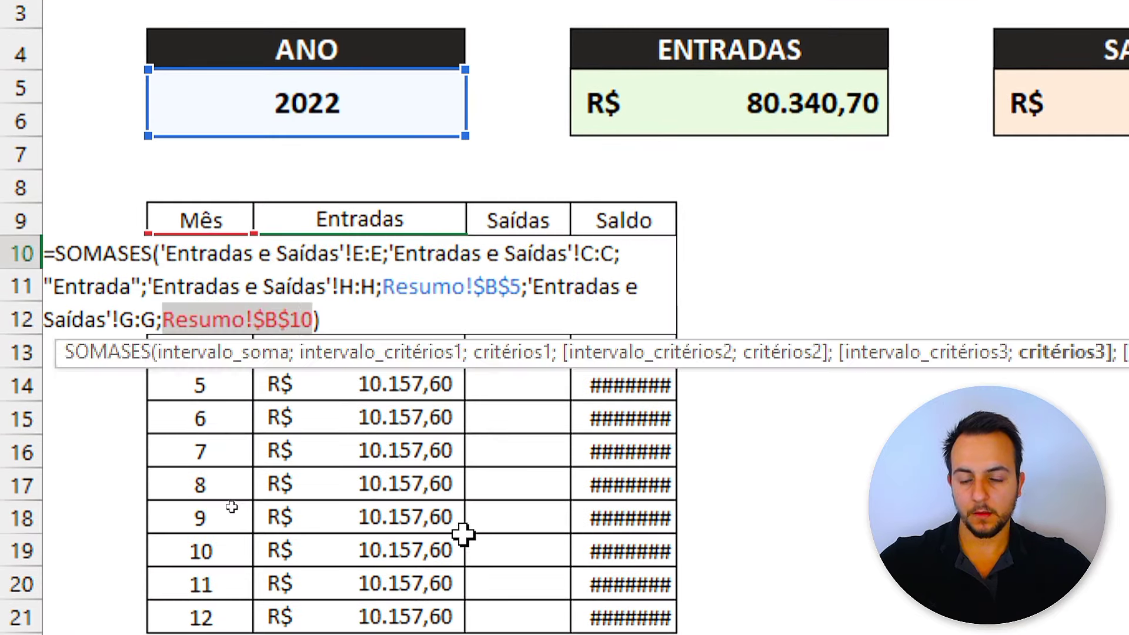
{"action": "key", "text": "F4"}
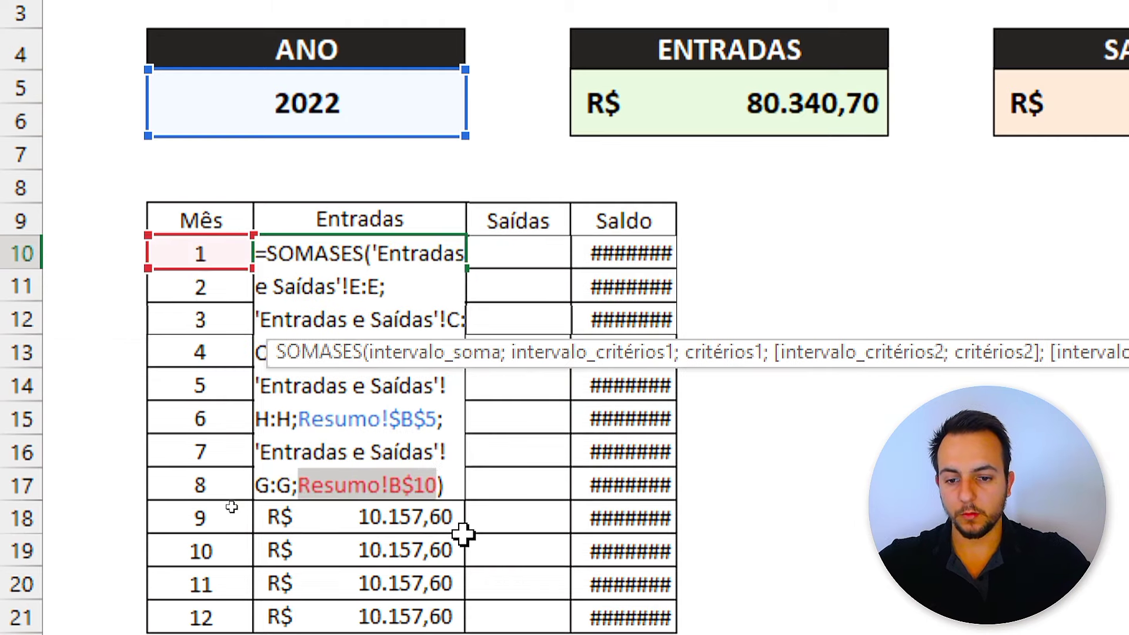
{"action": "key", "text": "F4"}
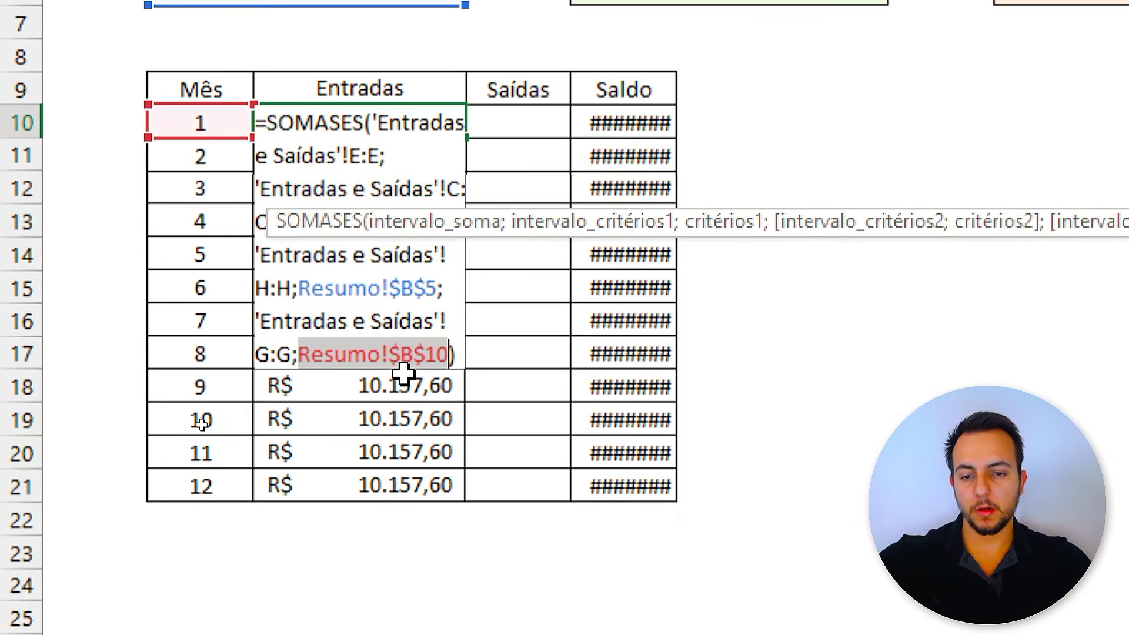
{"action": "key", "text": "F4"}
{"action": "key", "text": "F4"}
{"action": "key", "text": "F4"}
{"action": "key", "text": "F4"}
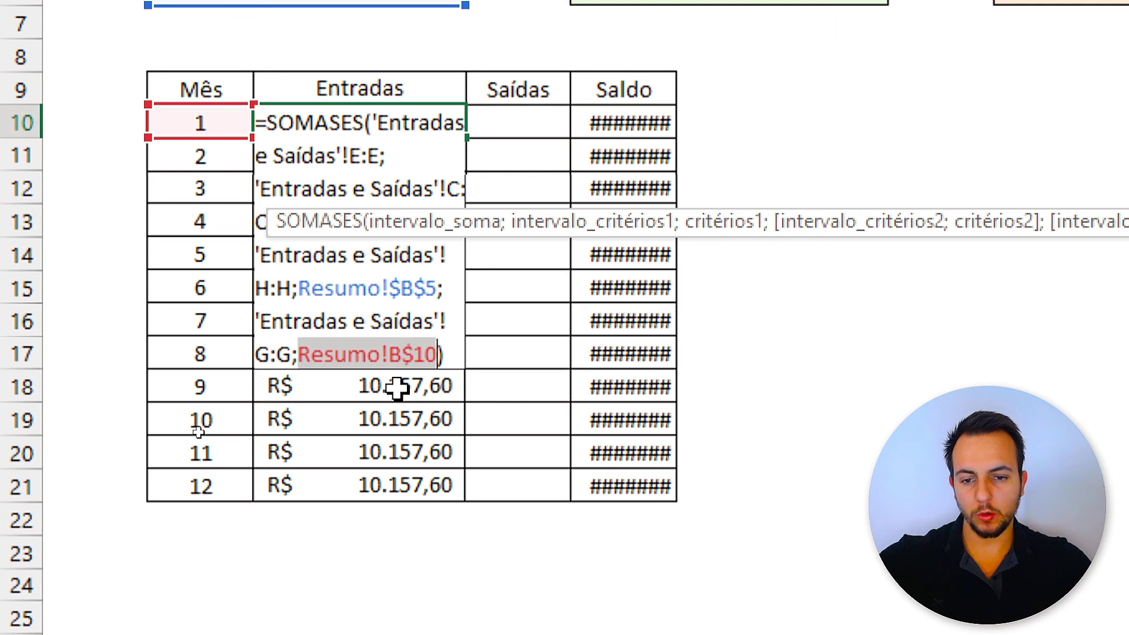
{"action": "key", "text": "F4"}
{"action": "key", "text": "F4"}
{"action": "key", "text": "F4"}
{"action": "key", "text": "F4"}
{"action": "key", "text": "F4"}
{"action": "key", "text": "F4"}
{"action": "key", "text": "F4"}
{"action": "key", "text": "F4"}
{"action": "key", "text": "F4"}
{"action": "key", "text": "F4"}
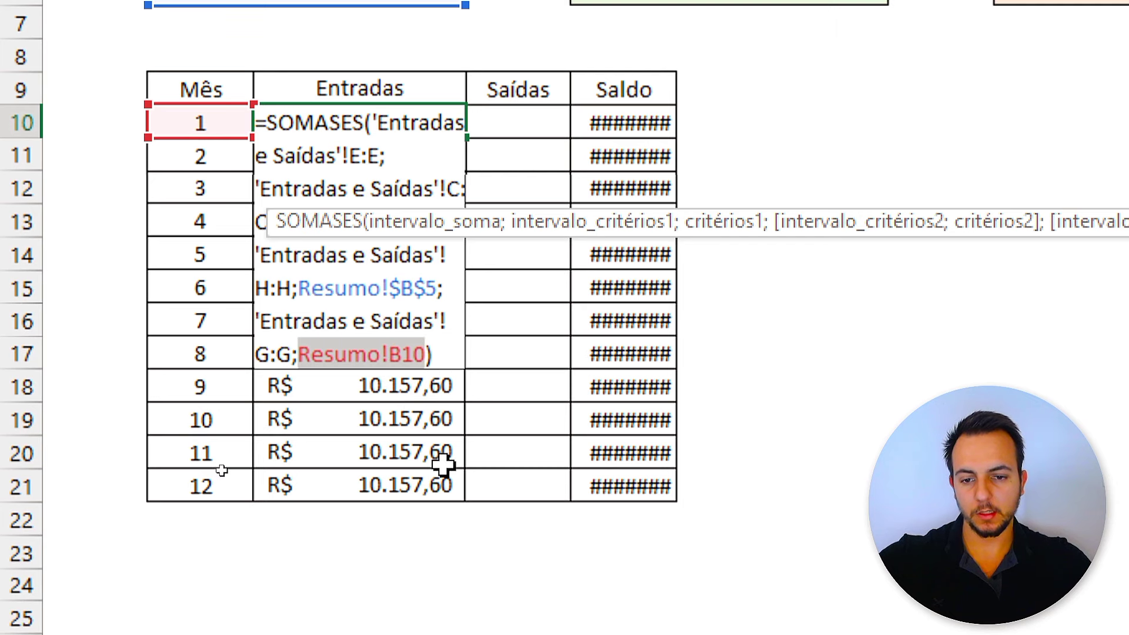
{"action": "key", "text": "F4"}
{"action": "key", "text": "F4"}
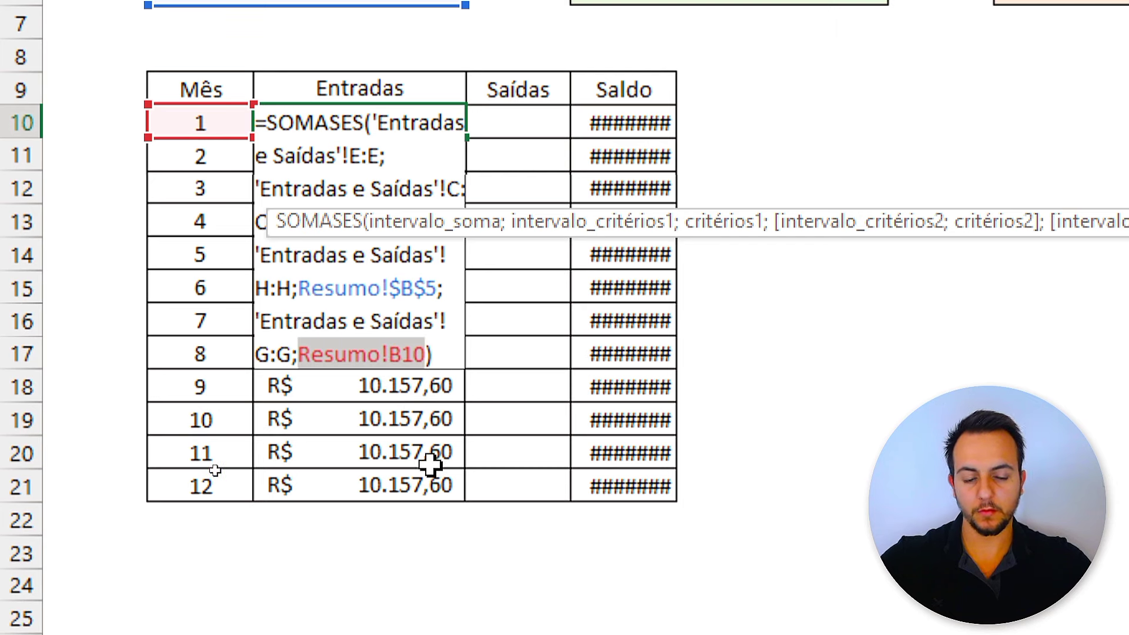
{"action": "key", "text": "Return"}
{"action": "left_click", "coordinate": [428, 126]}
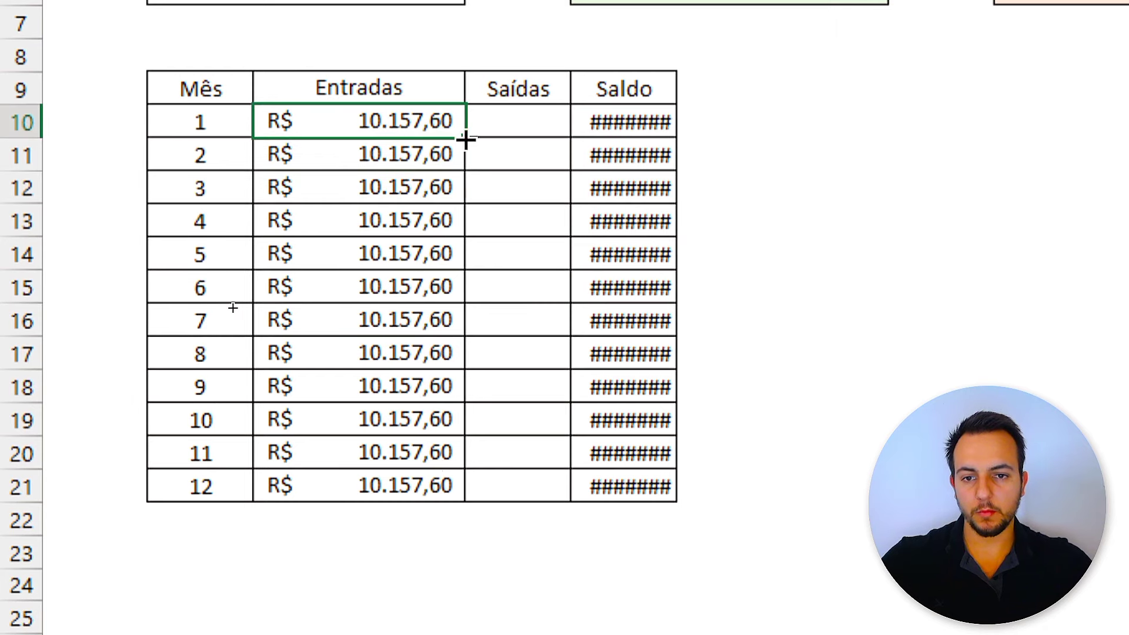
- Fill the corrected Entradas formula down to month 12
{"action": "left_click_drag", "start_coordinate": [466, 142], "coordinate": [463, 499]}
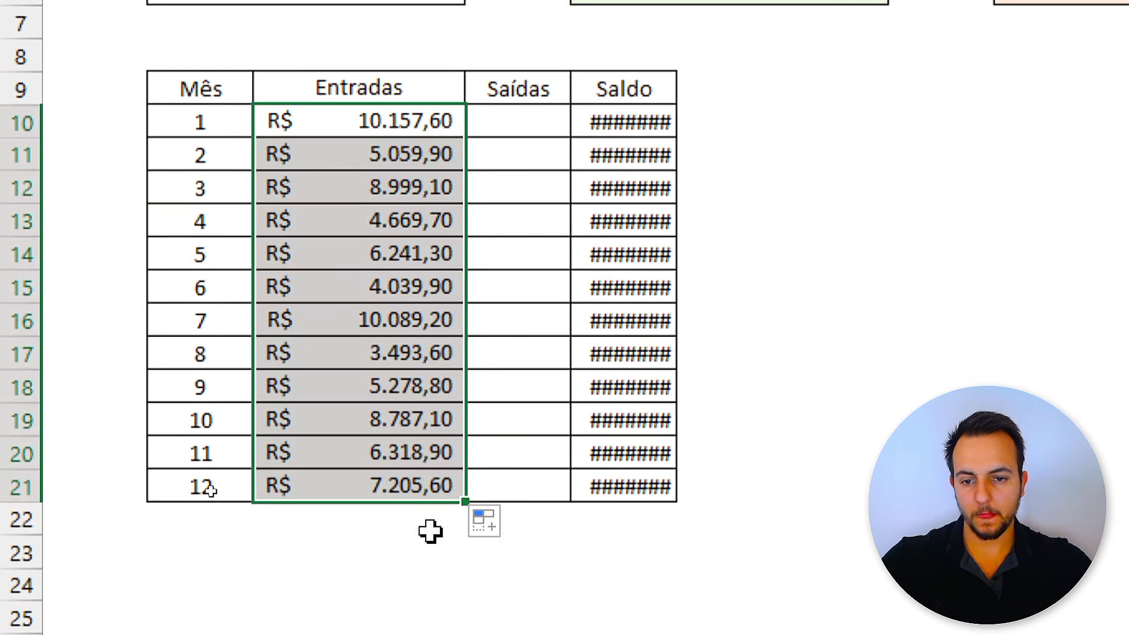
{"action": "left_click", "coordinate": [375, 439]}
{"action": "left_click_drag", "start_coordinate": [200, 177], "coordinate": [188, 525]}
- Test the totals by changing the year to 2023, then set it back to 2022
{"action": "scroll", "coordinate": [368, 76], "scroll_direction": "up", "scroll_amount": 1}
{"action": "left_click", "coordinate": [367, 79]}
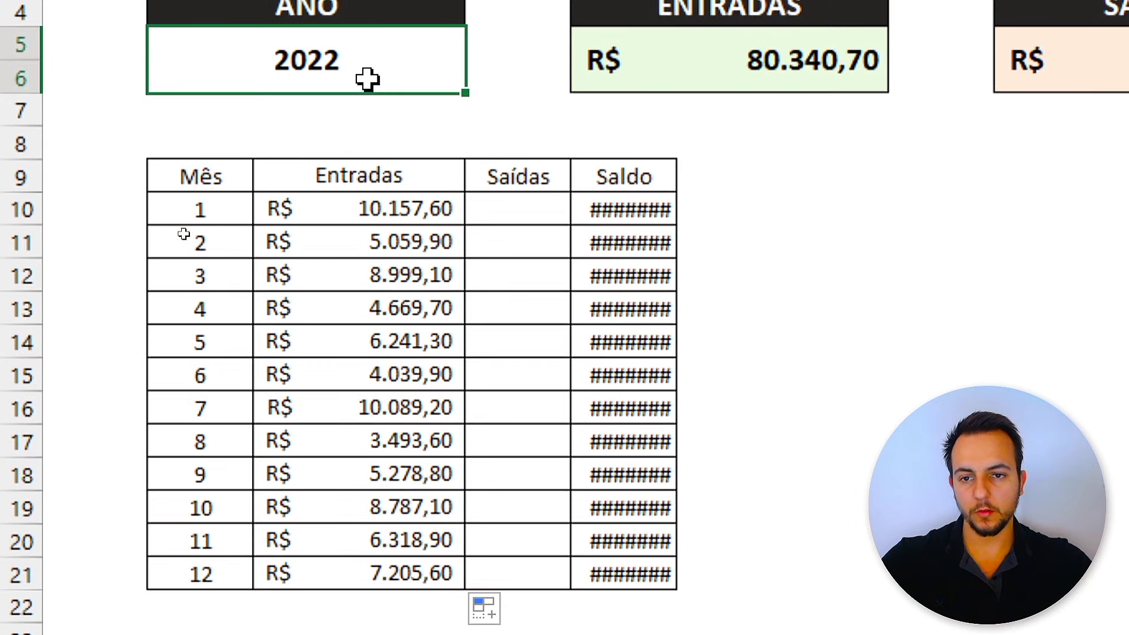
{"action": "type", "text": "2023"}
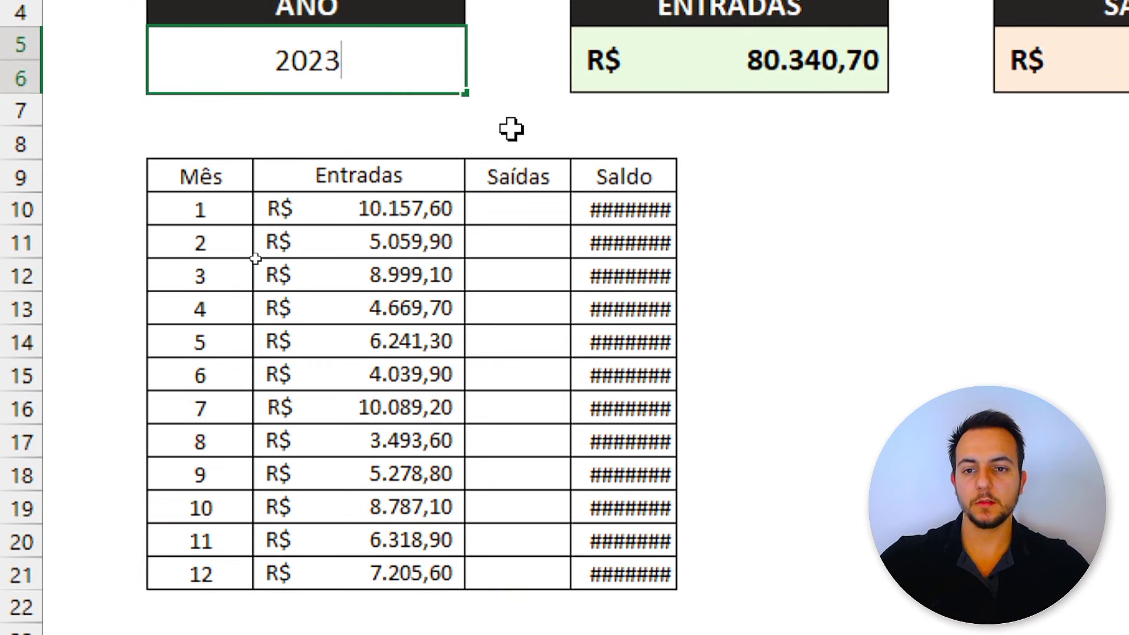
{"action": "key", "text": "Return"}
{"action": "key", "text": "Up"}
{"action": "type", "text": "20"}
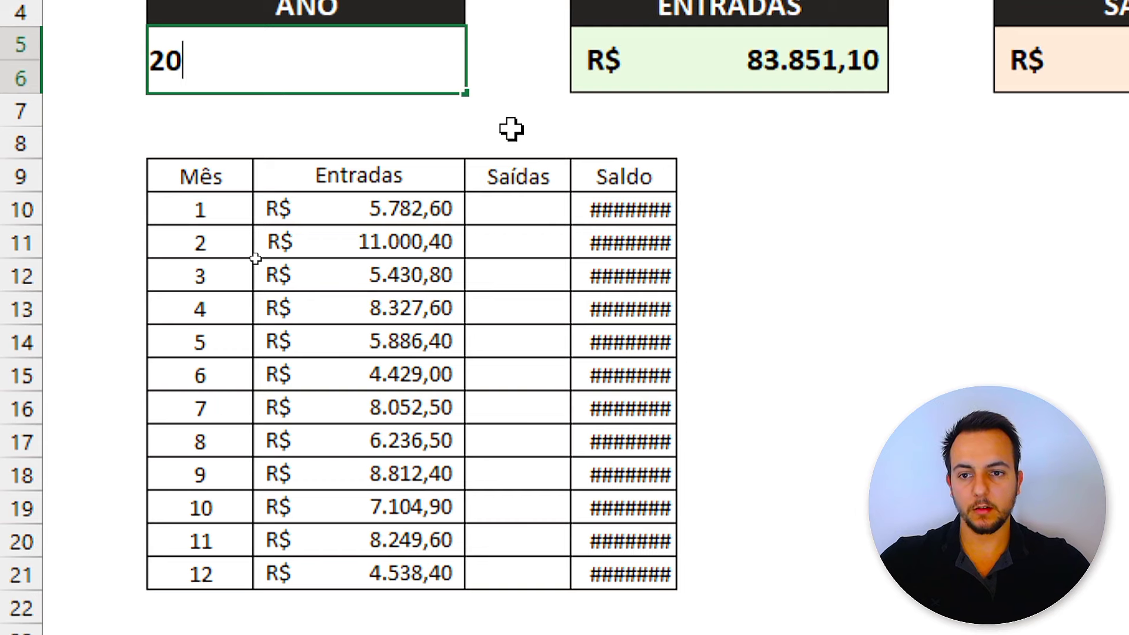
{"action": "key", "text": "Return"}
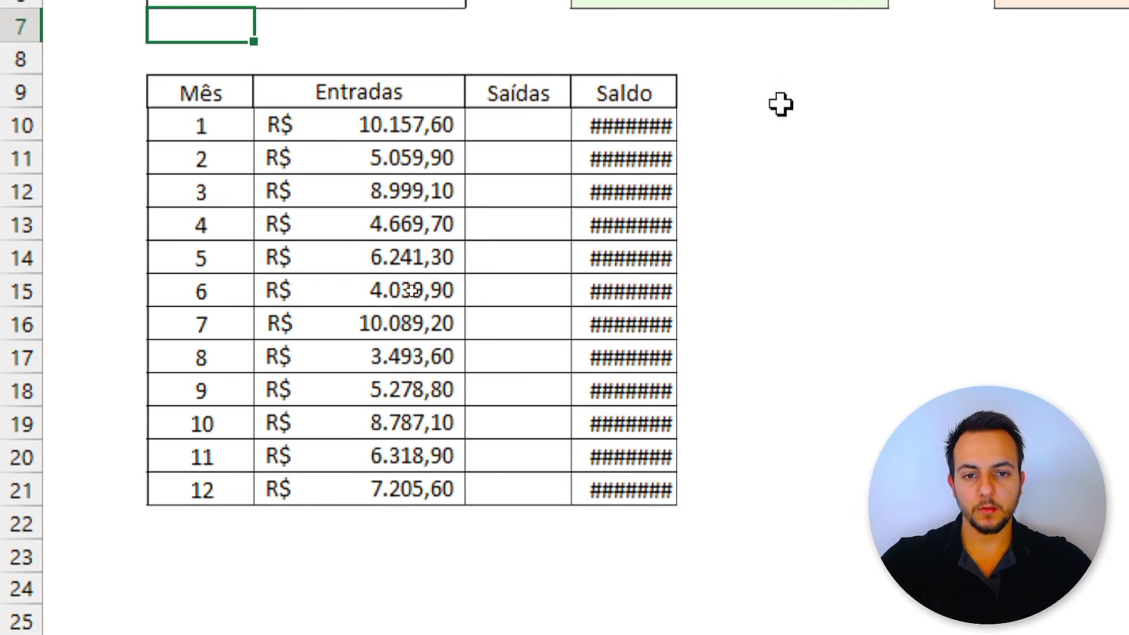
- Move Saldo one column right and merge its header and monthly cells across two columns
{"action": "left_click_drag", "start_coordinate": [323, 96], "coordinate": [320, 487]}
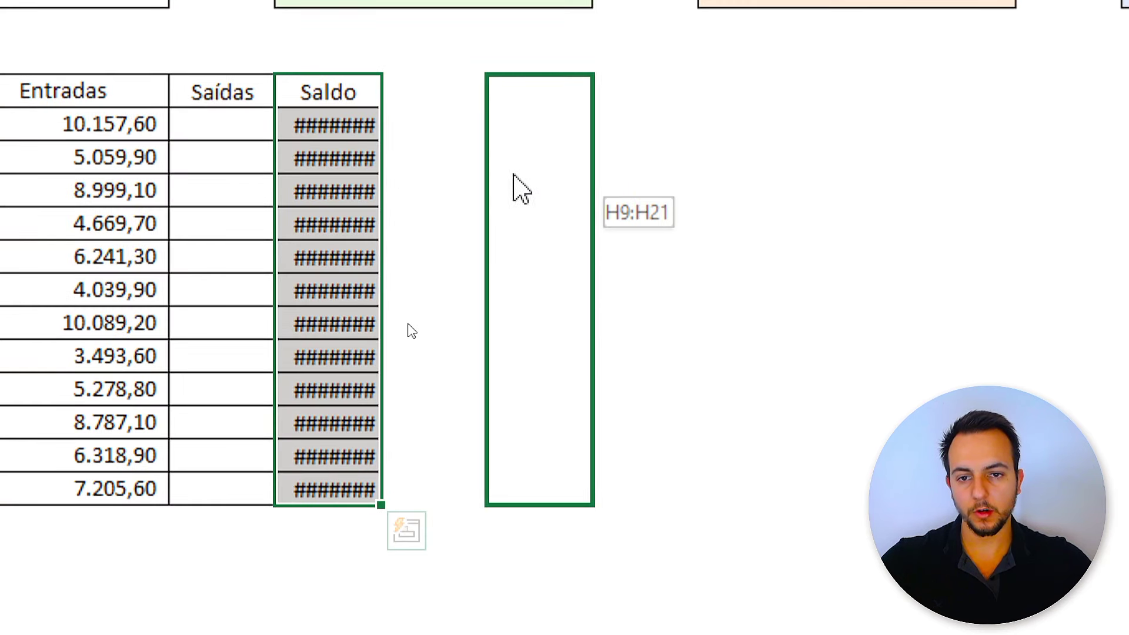
{"action": "left_click_drag", "start_coordinate": [382, 171], "coordinate": [518, 173]}
{"action": "left_click_drag", "start_coordinate": [537, 93], "coordinate": [468, 97]}
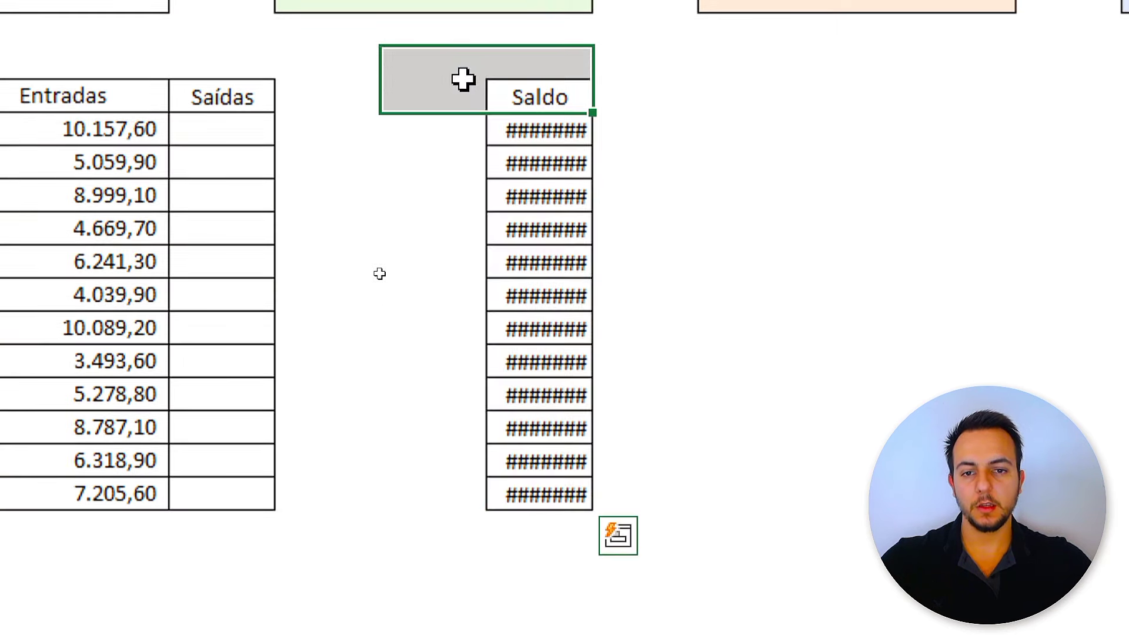
{"action": "key", "text": "alt+h"}
{"action": "key", "text": "m"}
{"action": "key", "text": "c"}
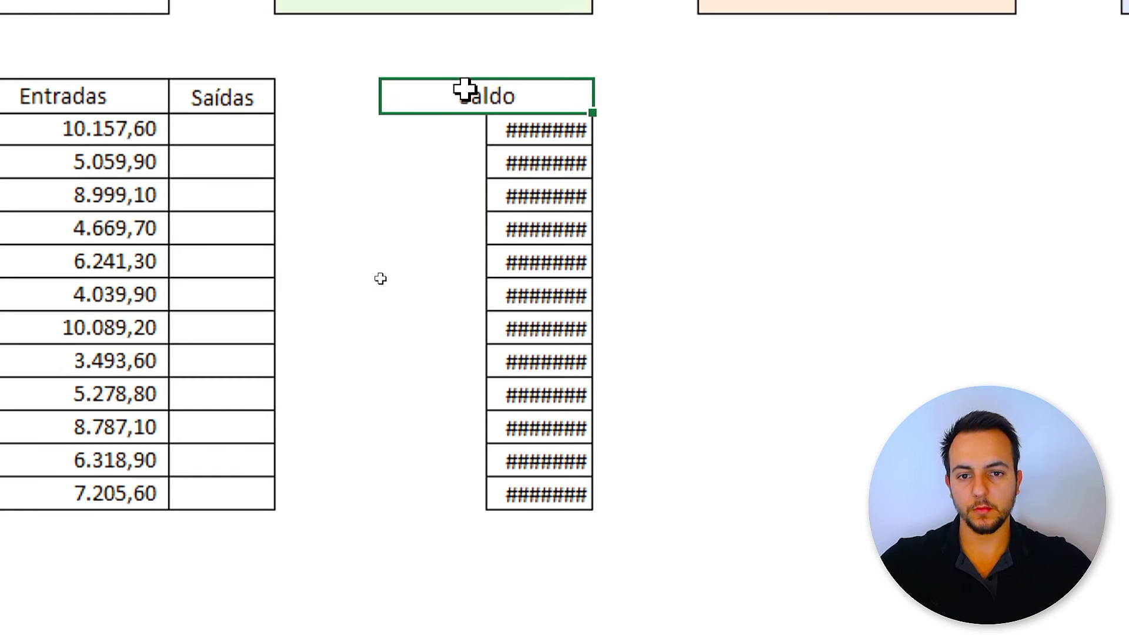
{"action": "left_click_drag", "start_coordinate": [555, 131], "coordinate": [438, 128]}
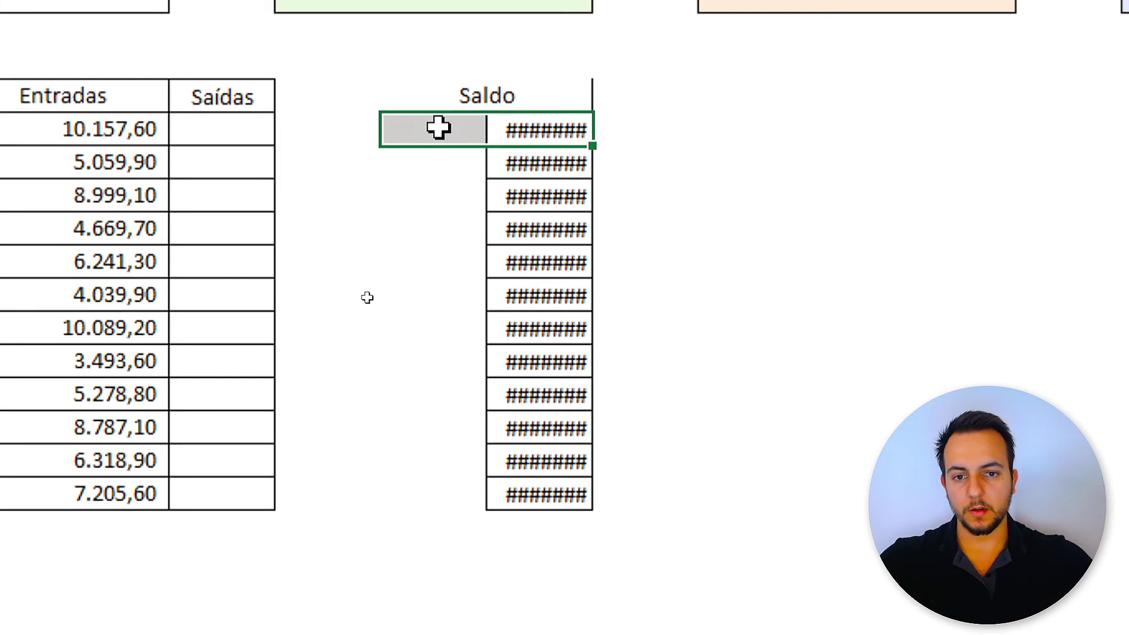
{"action": "key", "text": "alt+h"}
{"action": "key", "text": "m"}
{"action": "key", "text": "c"}
{"action": "left_click_drag", "start_coordinate": [600, 146], "coordinate": [574, 516]}
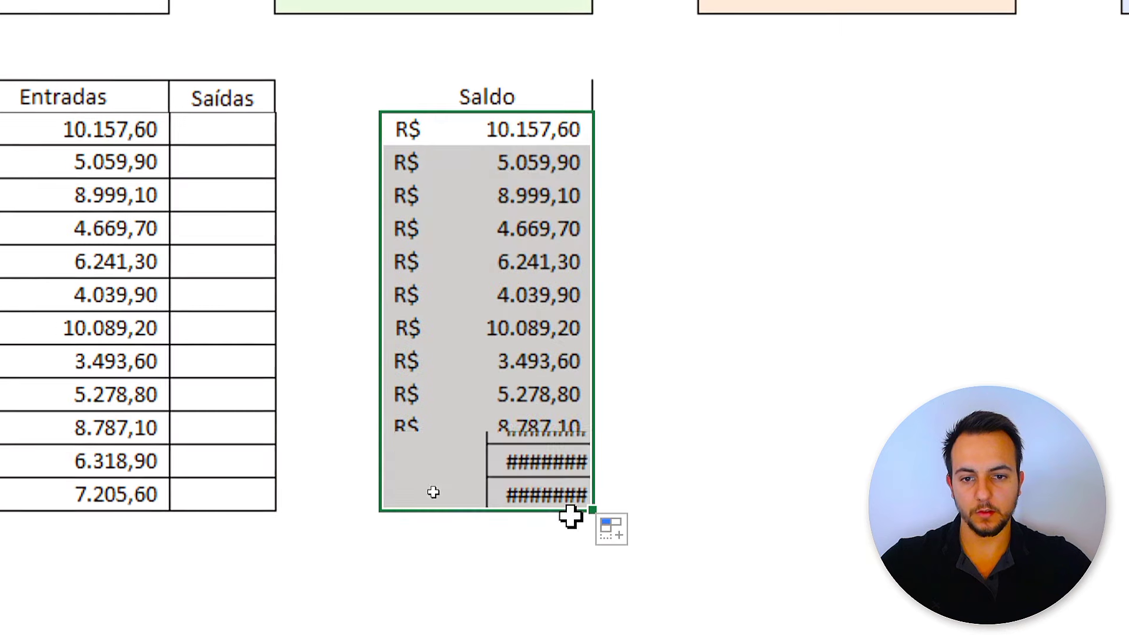
- Merge the Saídas header and monthly cells across two columns, down to month 12
{"action": "left_click_drag", "start_coordinate": [267, 97], "coordinate": [316, 94]}
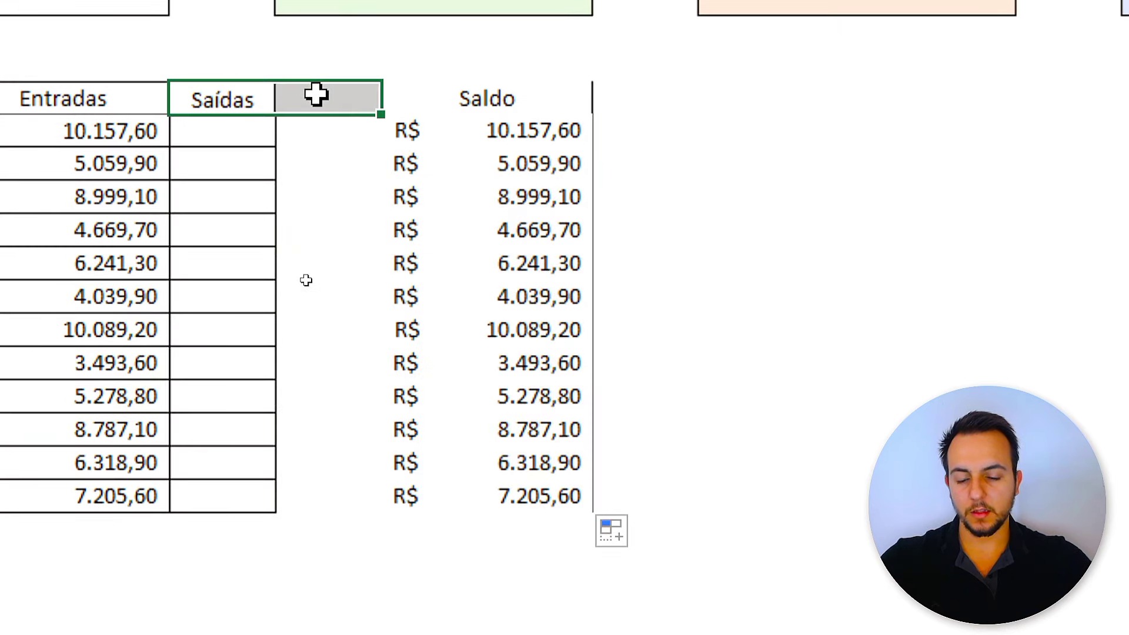
{"action": "key", "text": "alt+h"}
{"action": "key", "text": "m"}
{"action": "key", "text": "c"}
{"action": "key", "text": "Down"}
{"action": "key", "text": "shift+Right"}
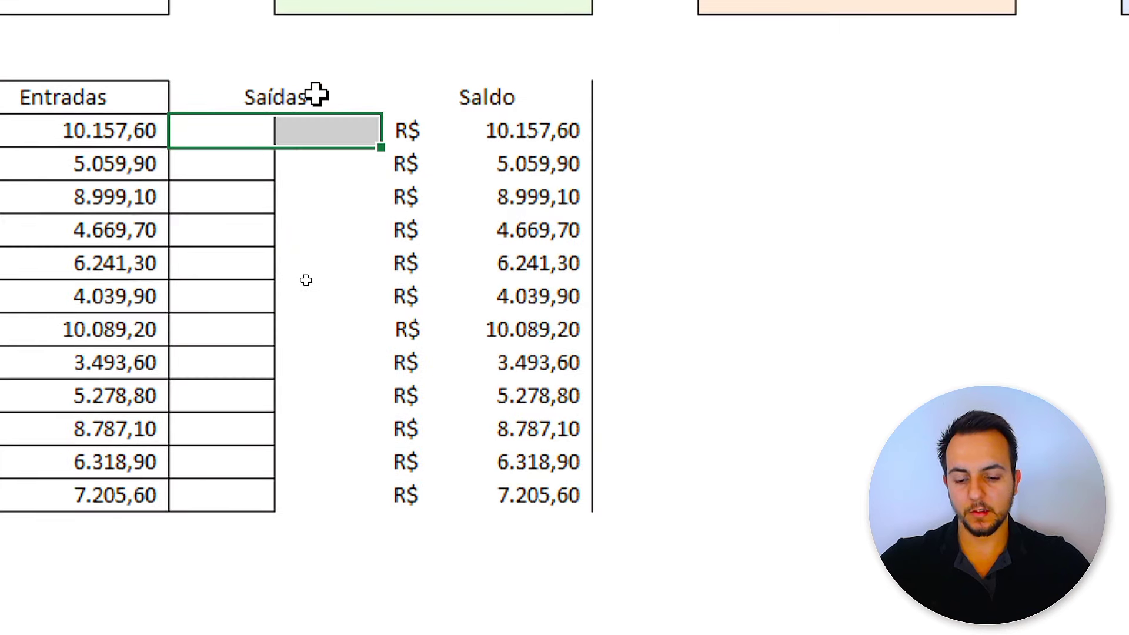
{"action": "key", "text": "alt+h"}
{"action": "key", "text": "m"}
{"action": "key", "text": "c"}
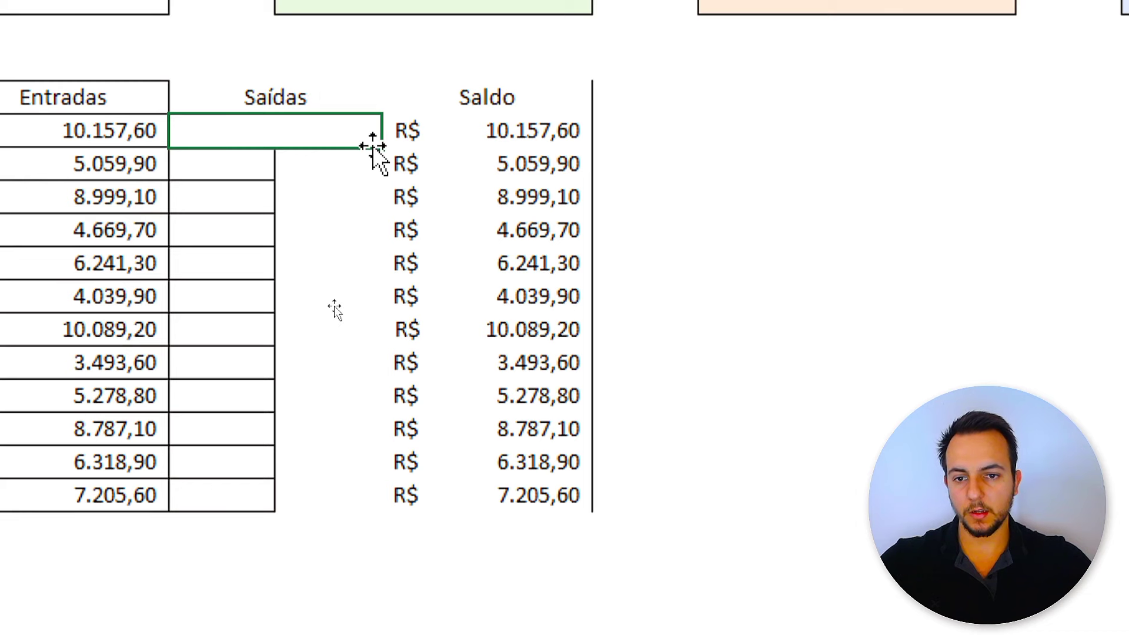
{"action": "left_click_drag", "start_coordinate": [376, 148], "coordinate": [347, 509]}
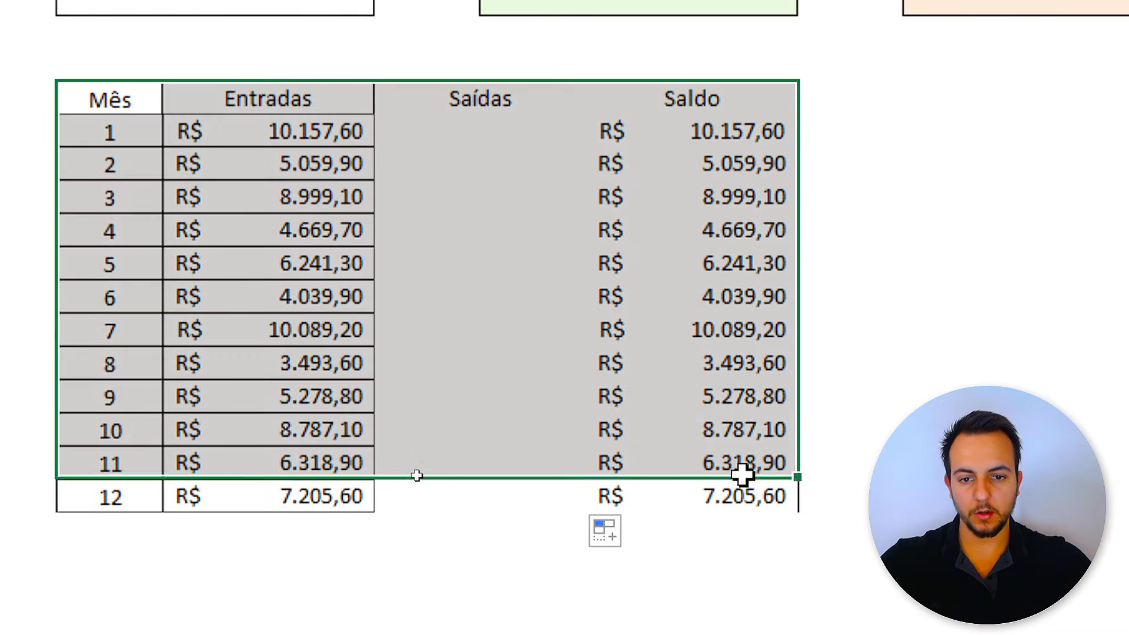
{"action": "left_click_drag", "start_coordinate": [147, 91], "coordinate": [690, 488]}
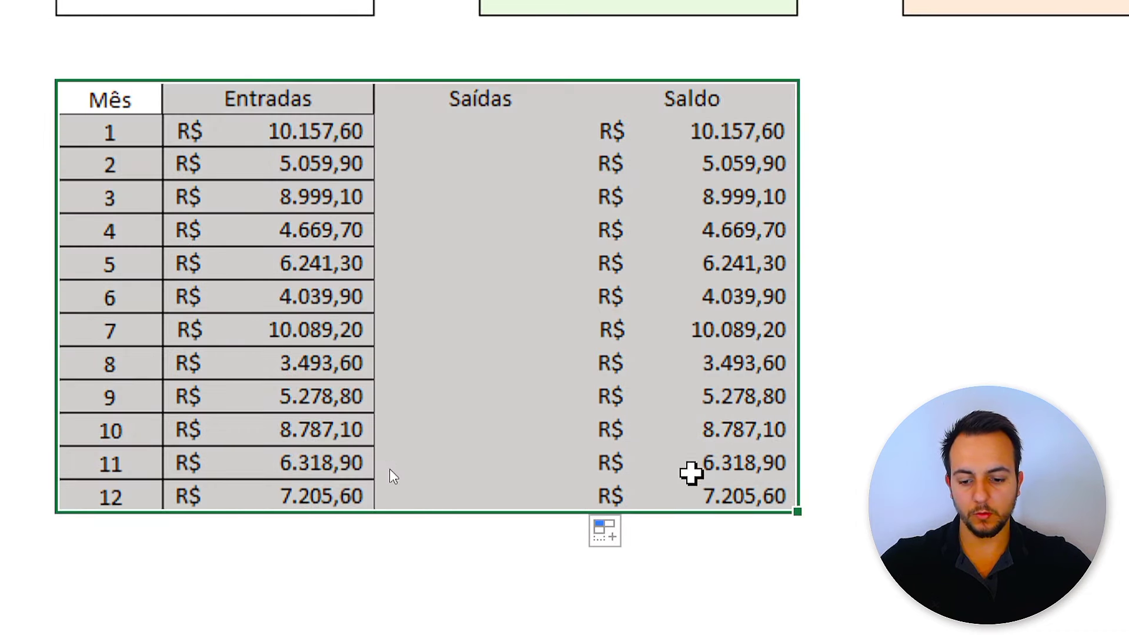
{"action": "left_click", "coordinate": [678, 278]}
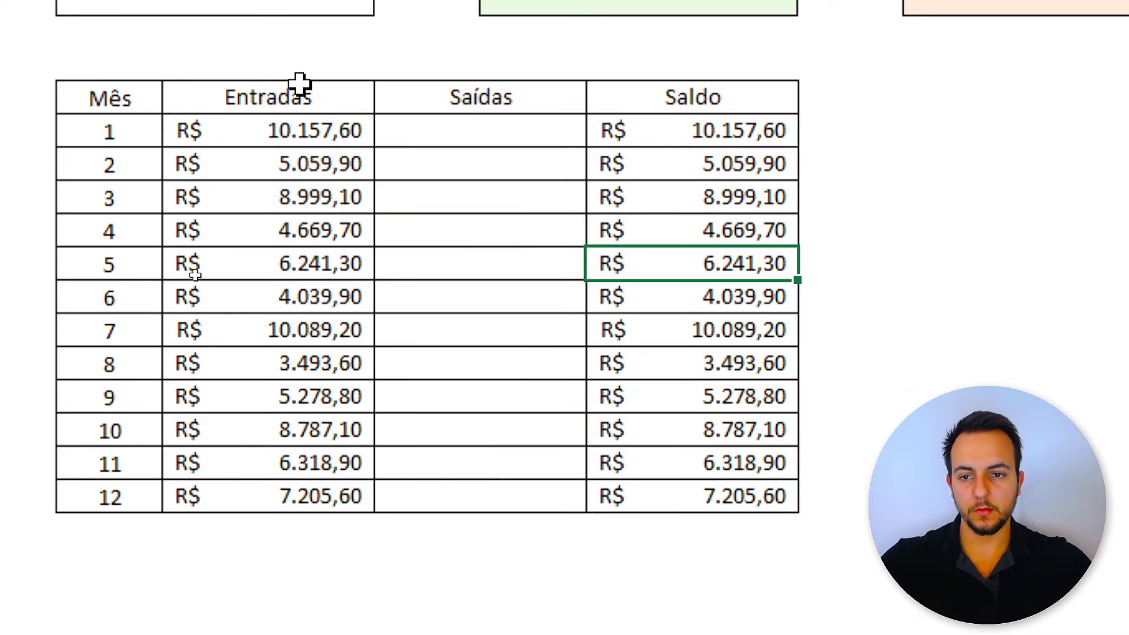
{"action": "left_click_drag", "start_coordinate": [300, 84], "coordinate": [323, 506]}
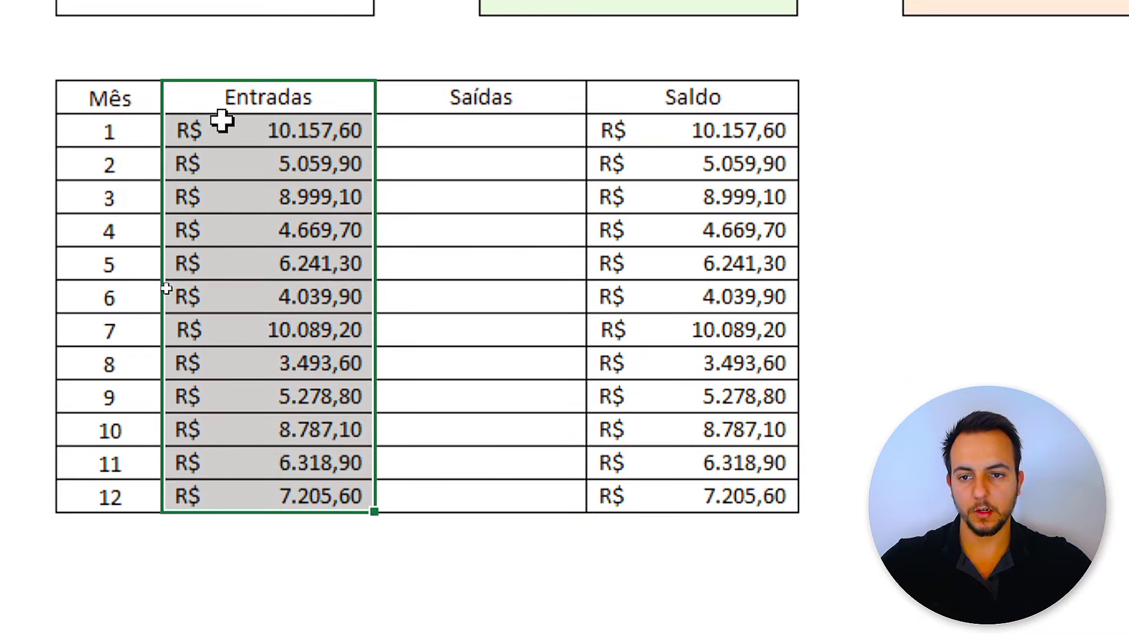
- Fill Entradas light green, Saídas light orange and Saldo light blue
{"action": "right_click", "coordinate": [246, 110]}
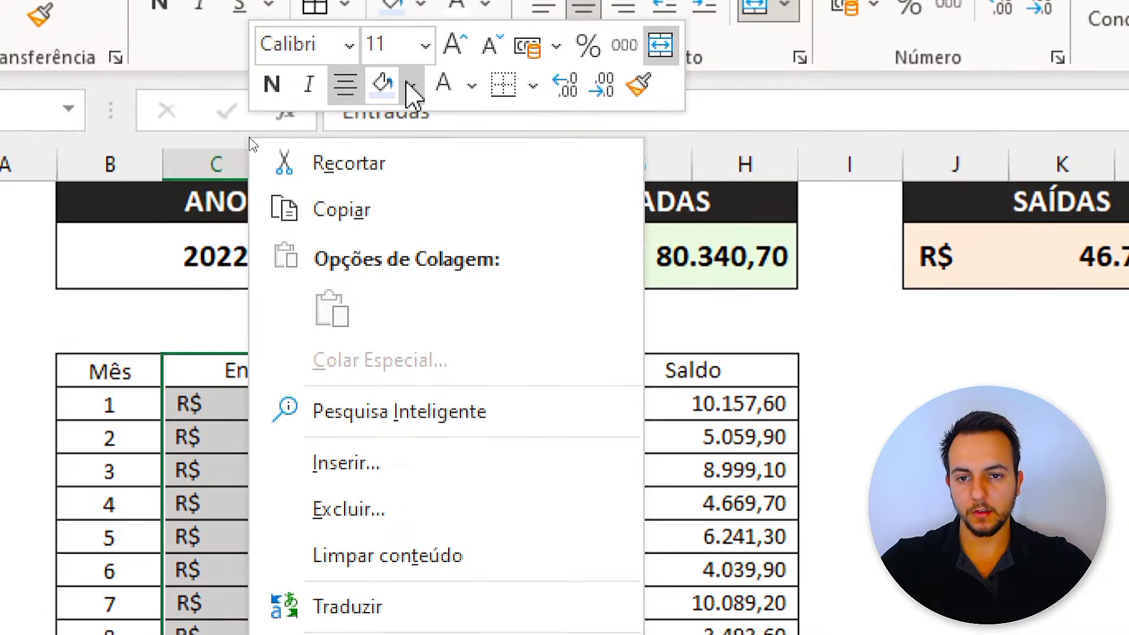
{"action": "left_click", "coordinate": [410, 87]}
{"action": "left_click", "coordinate": [633, 213]}
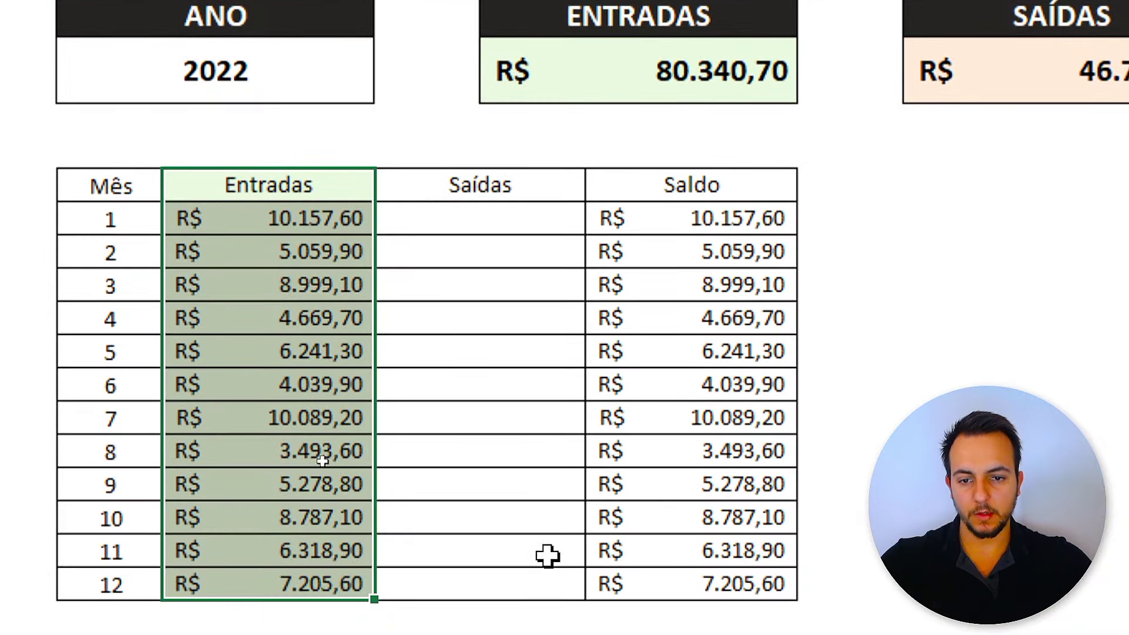
{"action": "left_click_drag", "start_coordinate": [544, 186], "coordinate": [529, 588]}
{"action": "right_click", "coordinate": [524, 400]}
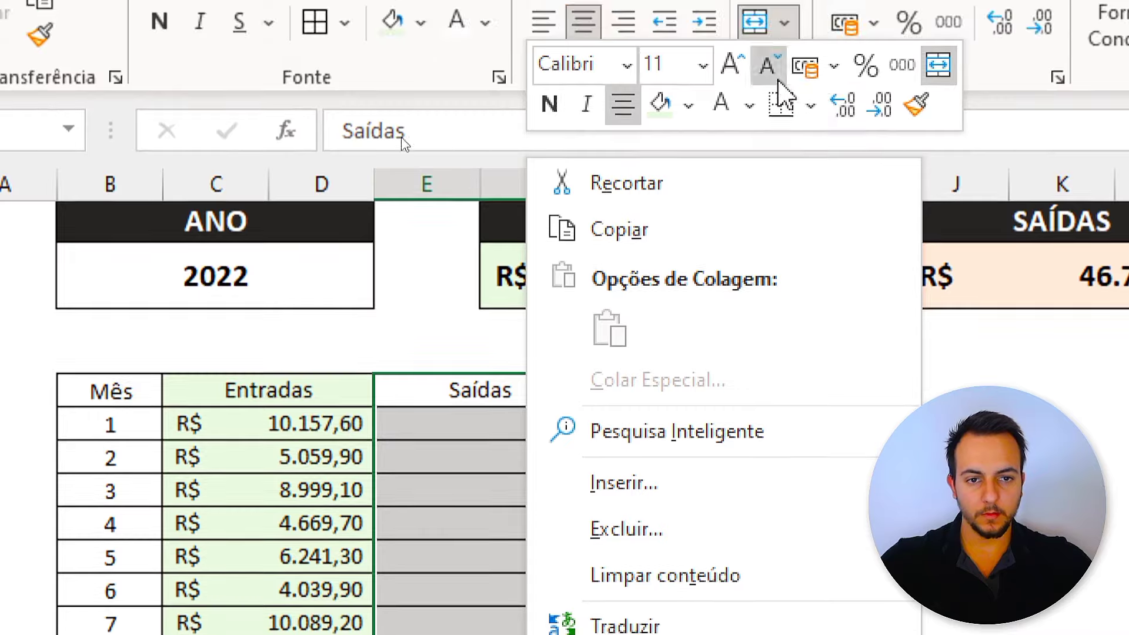
{"action": "left_click", "coordinate": [688, 20]}
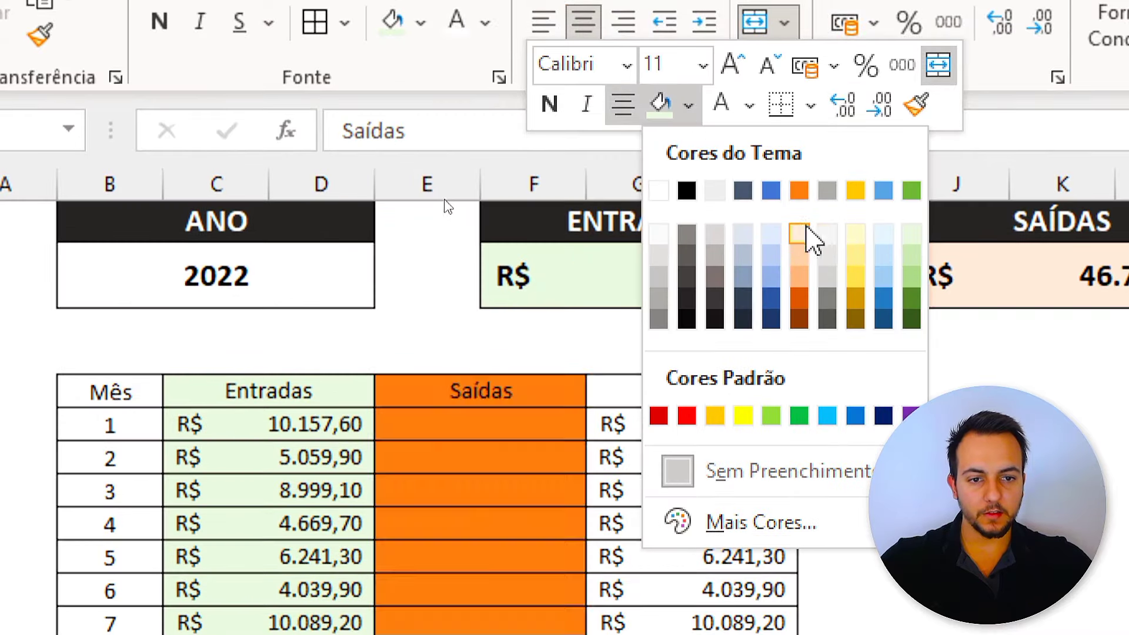
{"action": "left_click", "coordinate": [799, 233]}
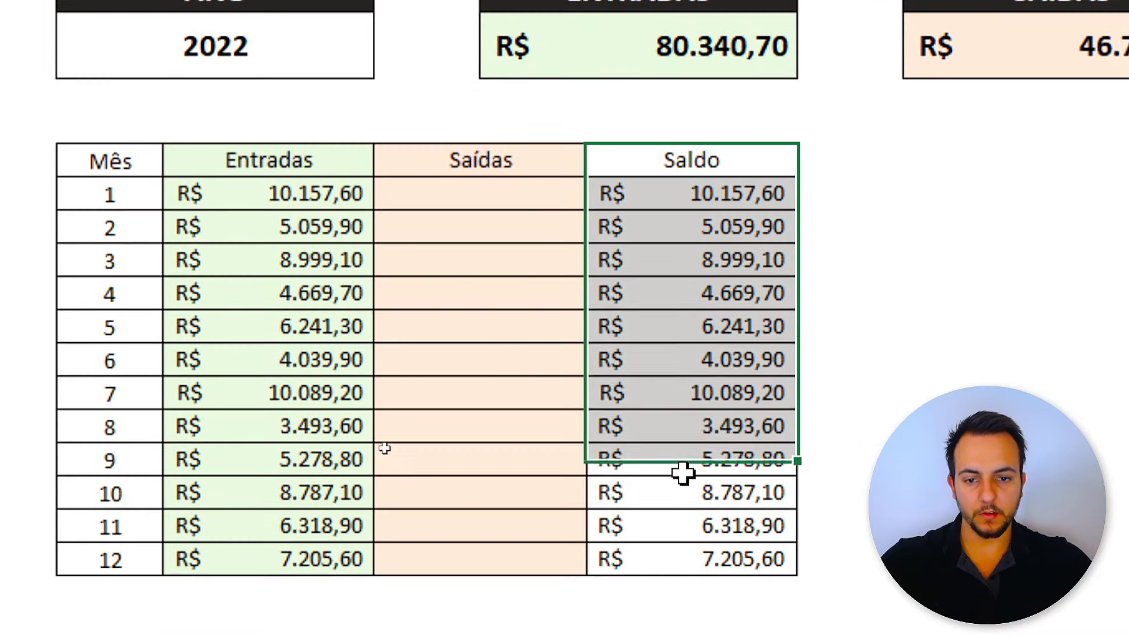
{"action": "left_click_drag", "start_coordinate": [720, 152], "coordinate": [670, 558]}
{"action": "right_click", "coordinate": [702, 169]}
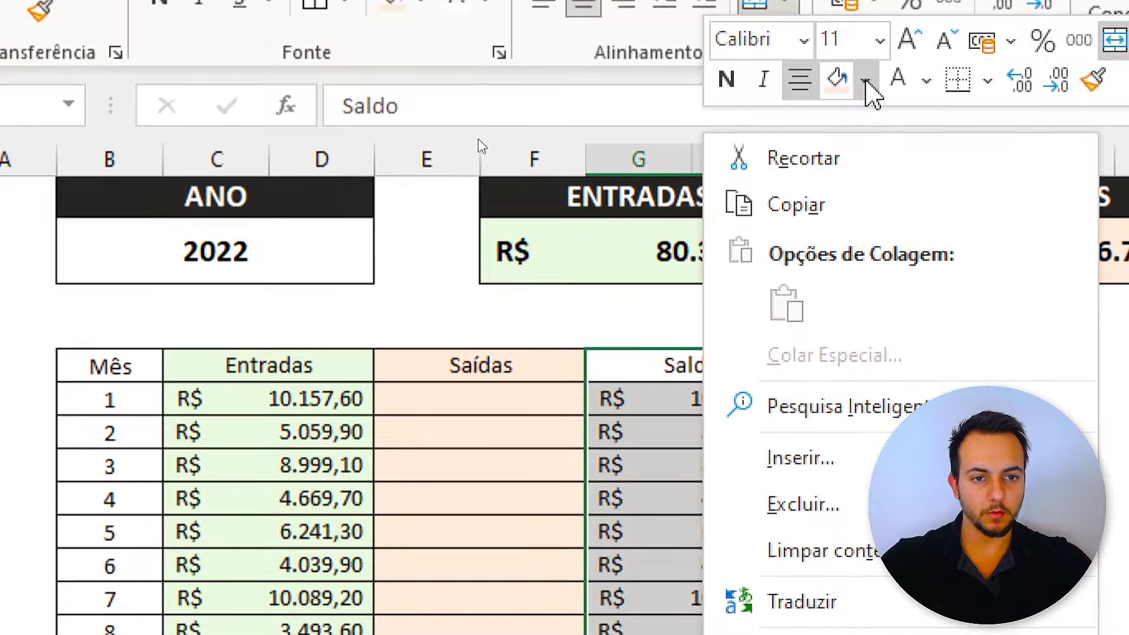
{"action": "left_click", "coordinate": [864, 80]}
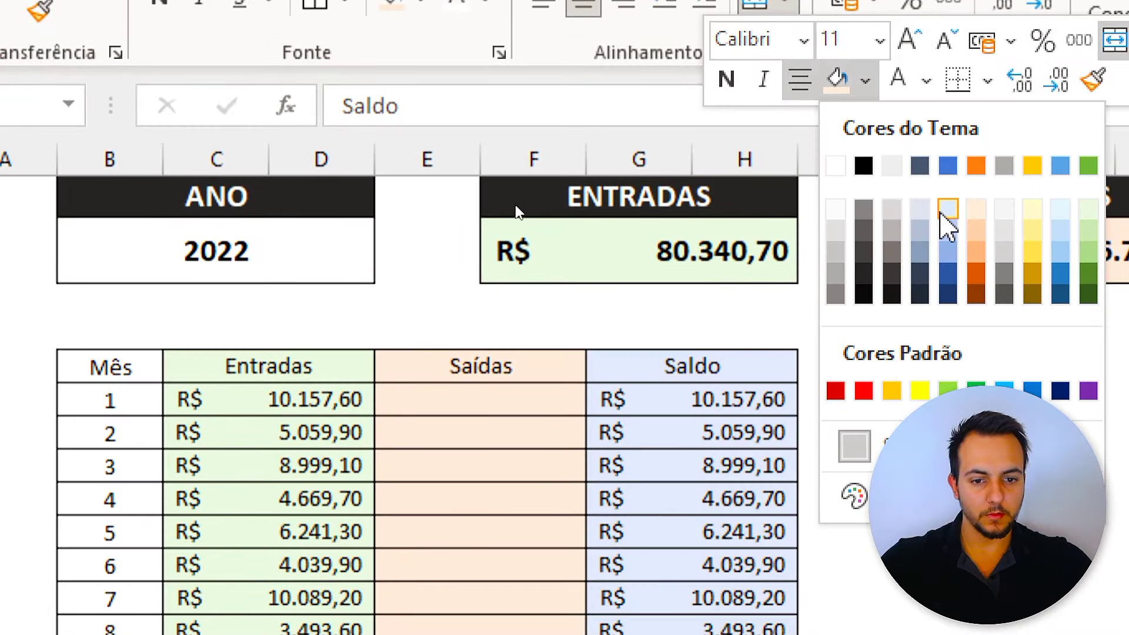
{"action": "left_click", "coordinate": [979, 209]}
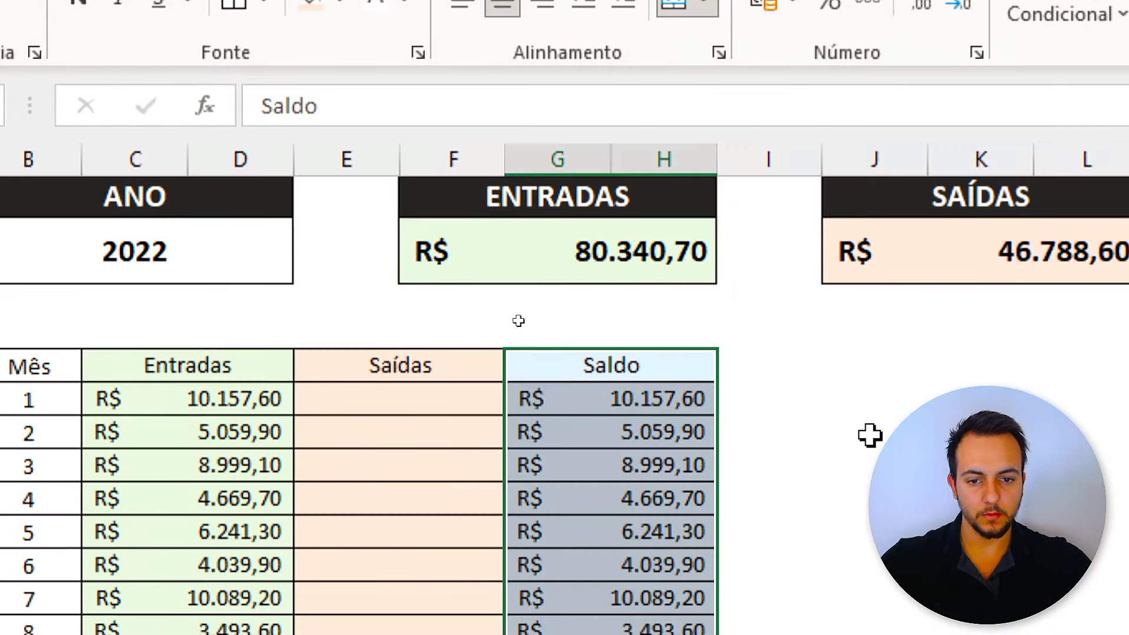
{"action": "left_click", "coordinate": [467, 351]}
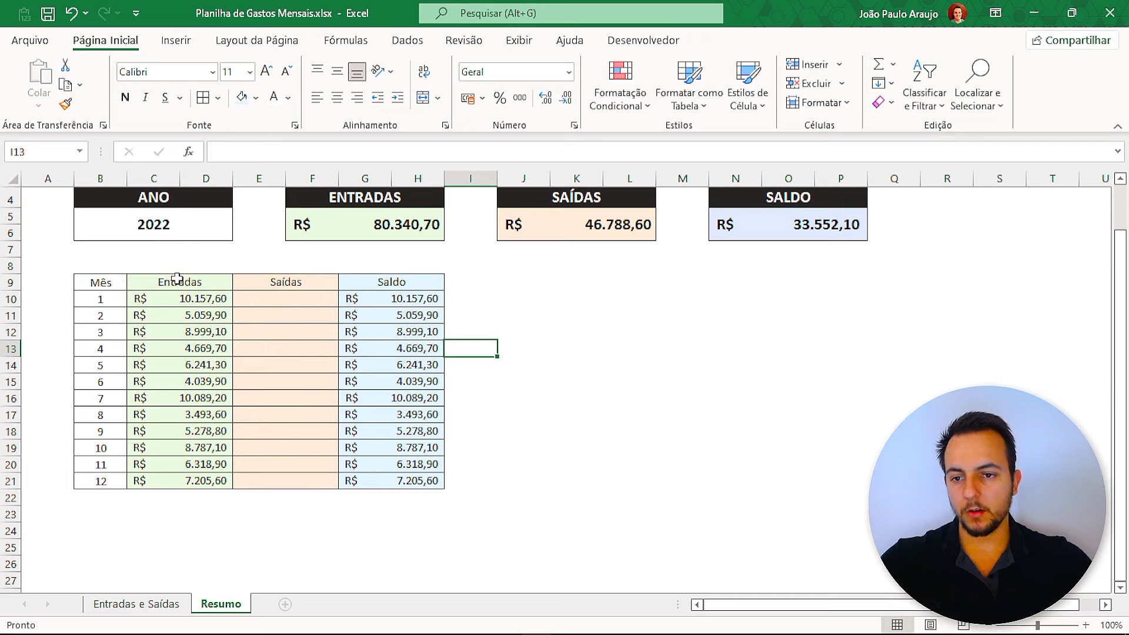
- Make the header row and month numbers 1–12 black-filled with white text
{"action": "scroll", "coordinate": [177, 279], "scroll_direction": "up", "scroll_amount": 1}
{"action": "left_click_drag", "start_coordinate": [106, 349], "coordinate": [412, 349]}
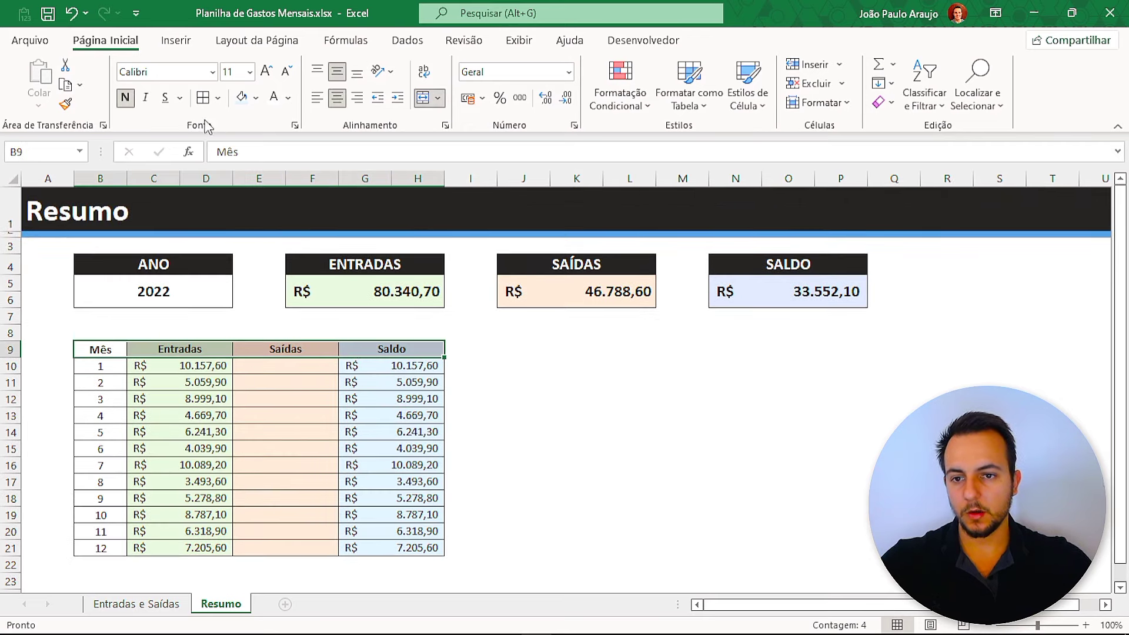
{"action": "left_click", "coordinate": [257, 101]}
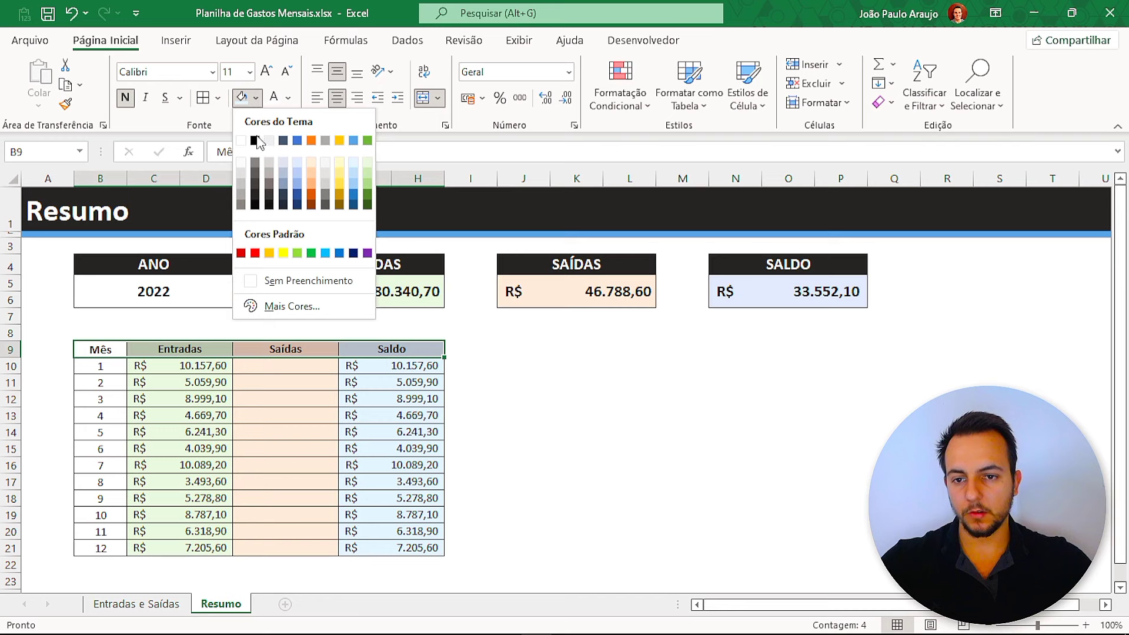
{"action": "left_click", "coordinate": [253, 185]}
{"action": "left_click", "coordinate": [274, 100]}
{"action": "left_click_drag", "start_coordinate": [101, 366], "coordinate": [103, 548]}
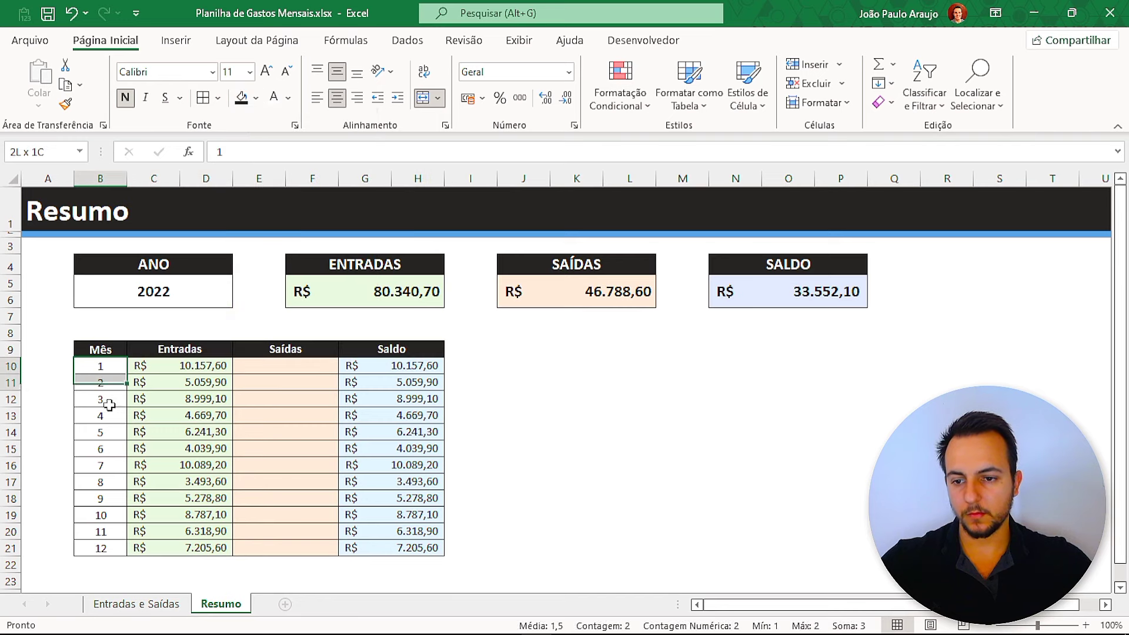
{"action": "left_click", "coordinate": [241, 98]}
{"action": "left_click", "coordinate": [274, 98]}
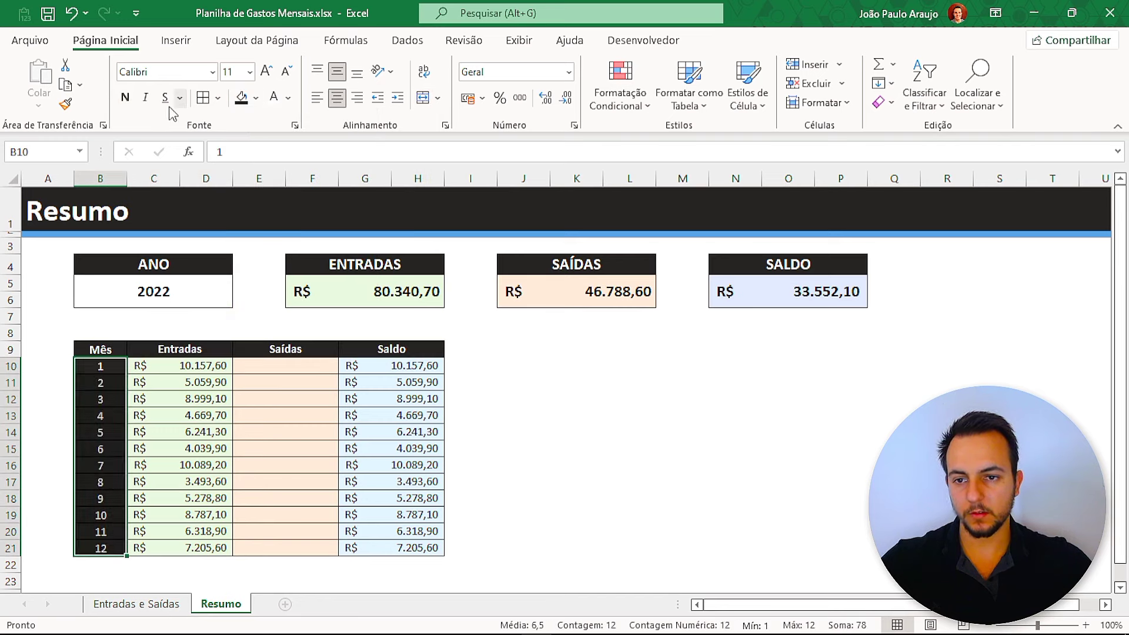
{"action": "left_click", "coordinate": [194, 416]}
{"action": "left_click", "coordinate": [571, 464]}
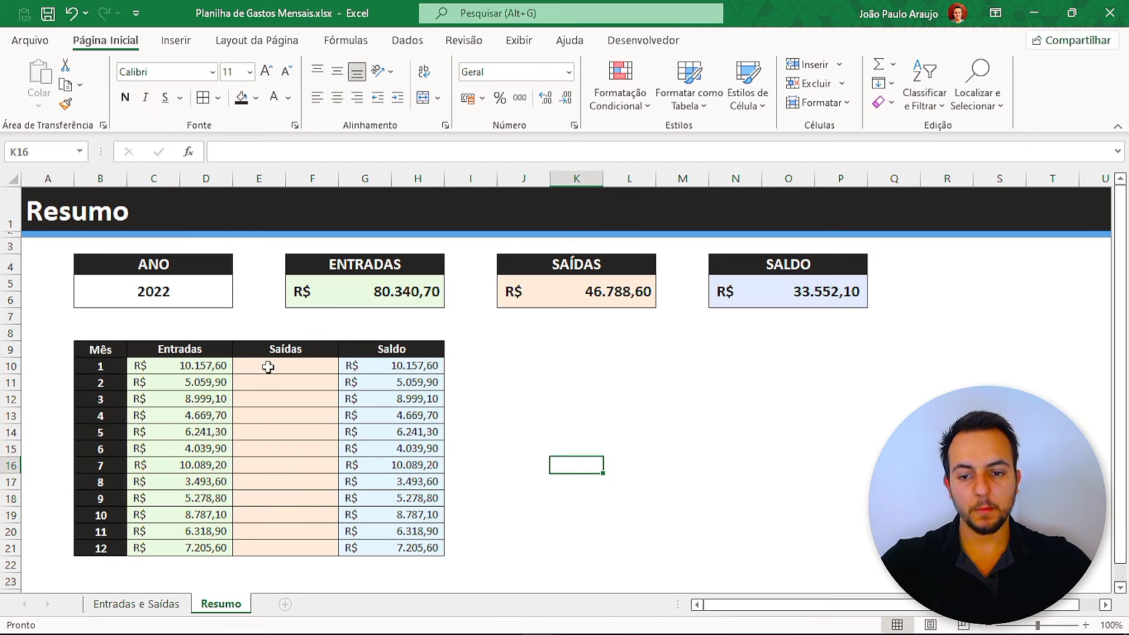
{"action": "left_click", "coordinate": [198, 367]}
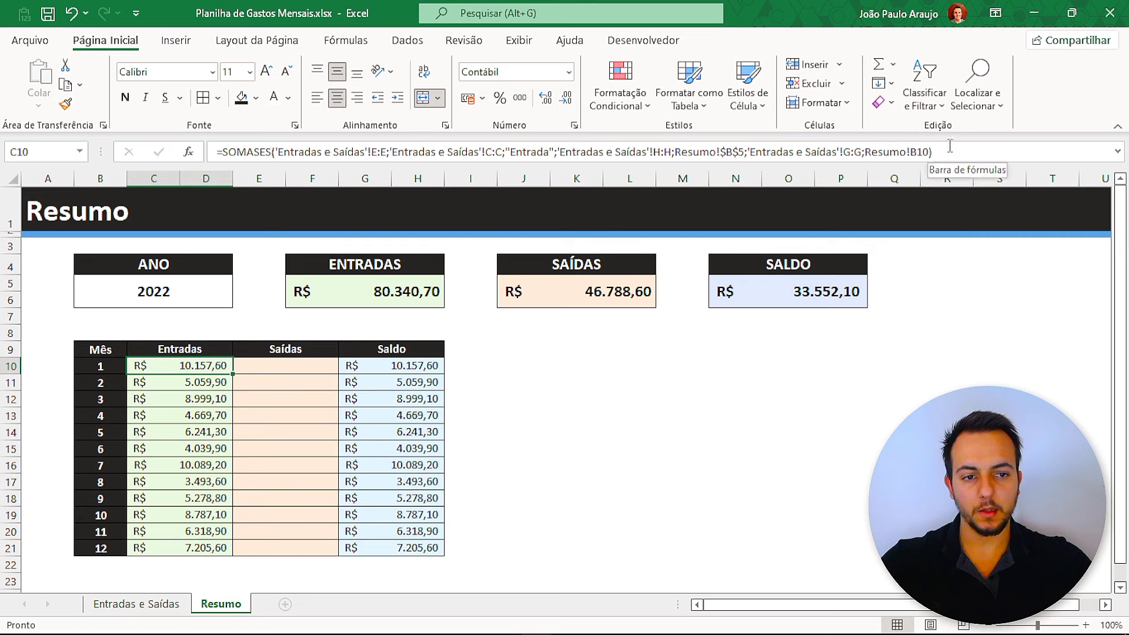
- Copy the Entradas SOMASES formula into Saídas with criterion 'Saída' and fill it down to month 12
{"action": "left_click_drag", "start_coordinate": [937, 143], "coordinate": [211, 144]}
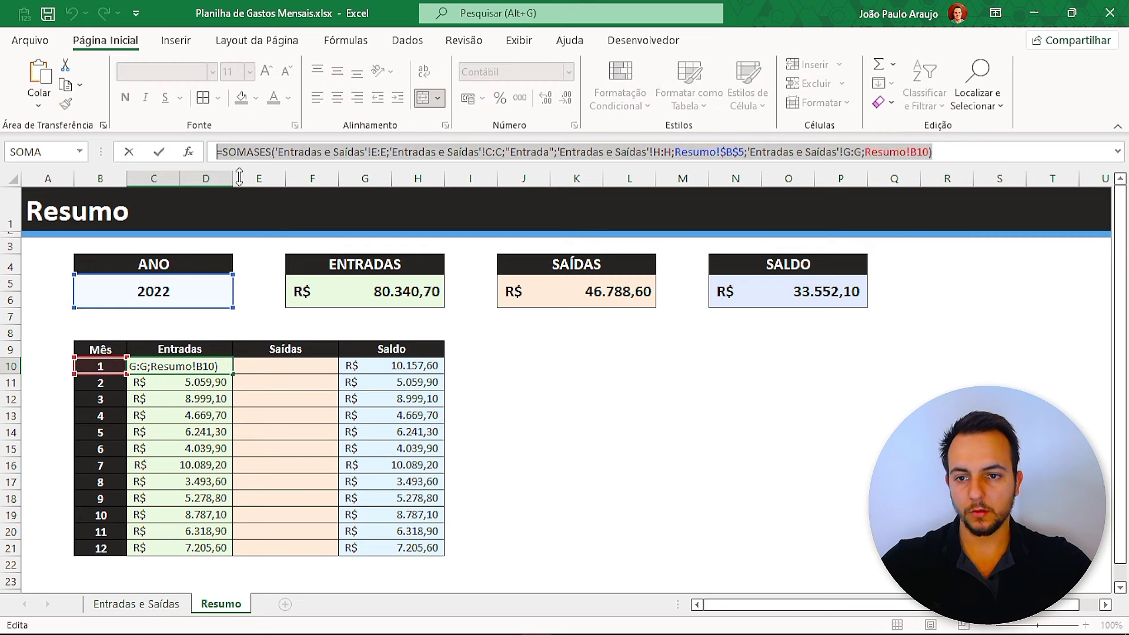
{"action": "key", "text": "Escape"}
{"action": "key", "text": "Right"}
{"action": "left_click", "coordinate": [358, 153]}
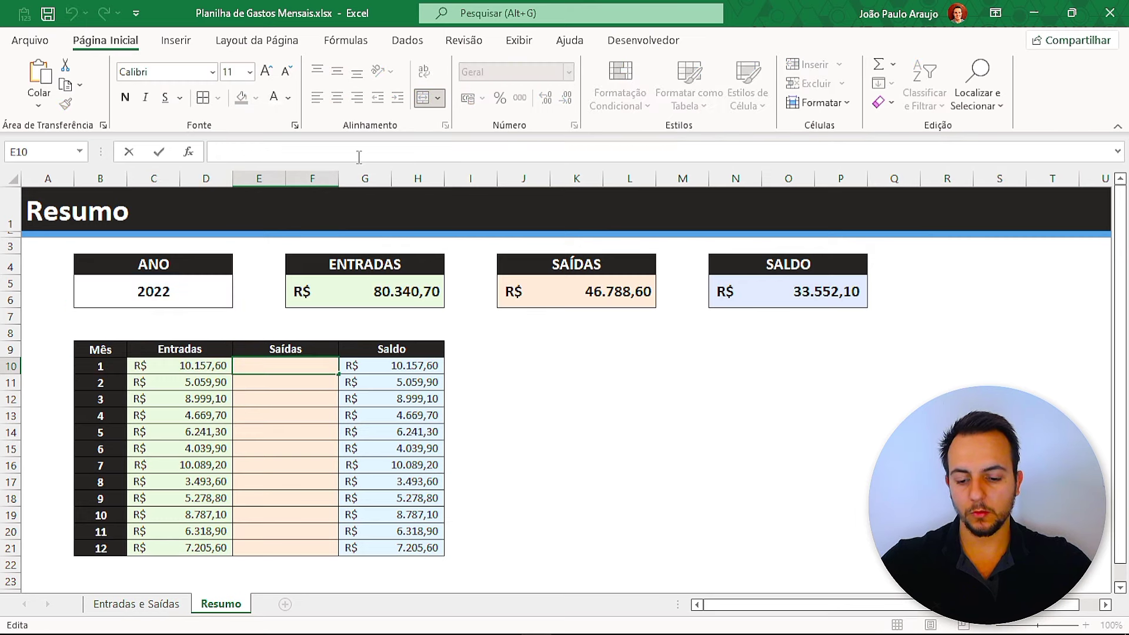
{"action": "key", "text": "ctrl+v"}
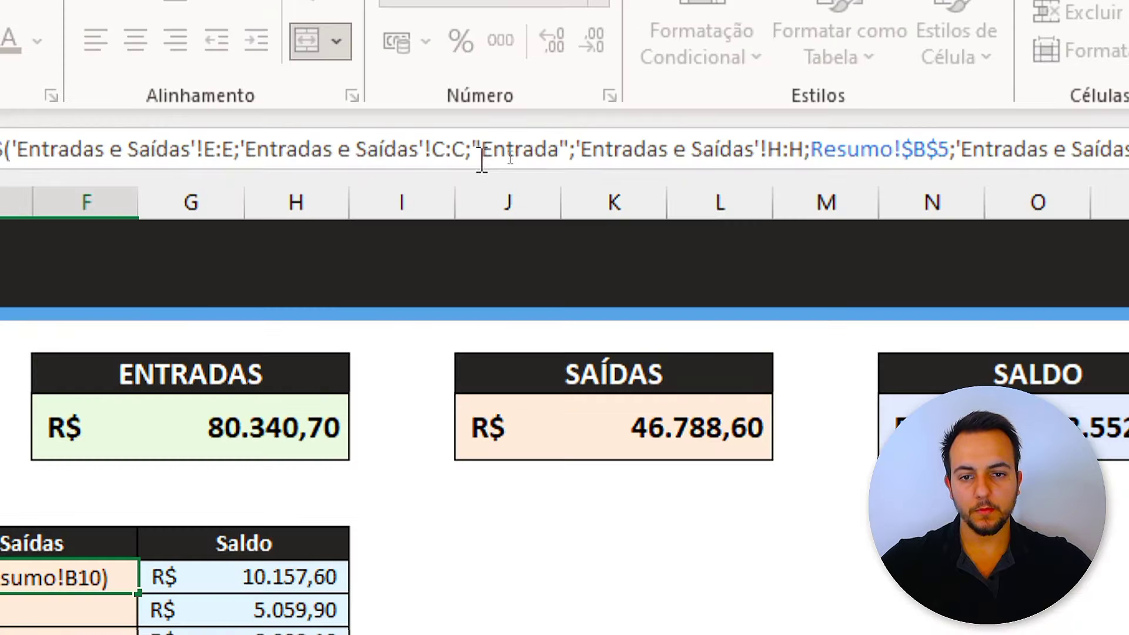
{"action": "left_click_drag", "start_coordinate": [511, 154], "coordinate": [549, 156]}
{"action": "type", "text": "Sa"}
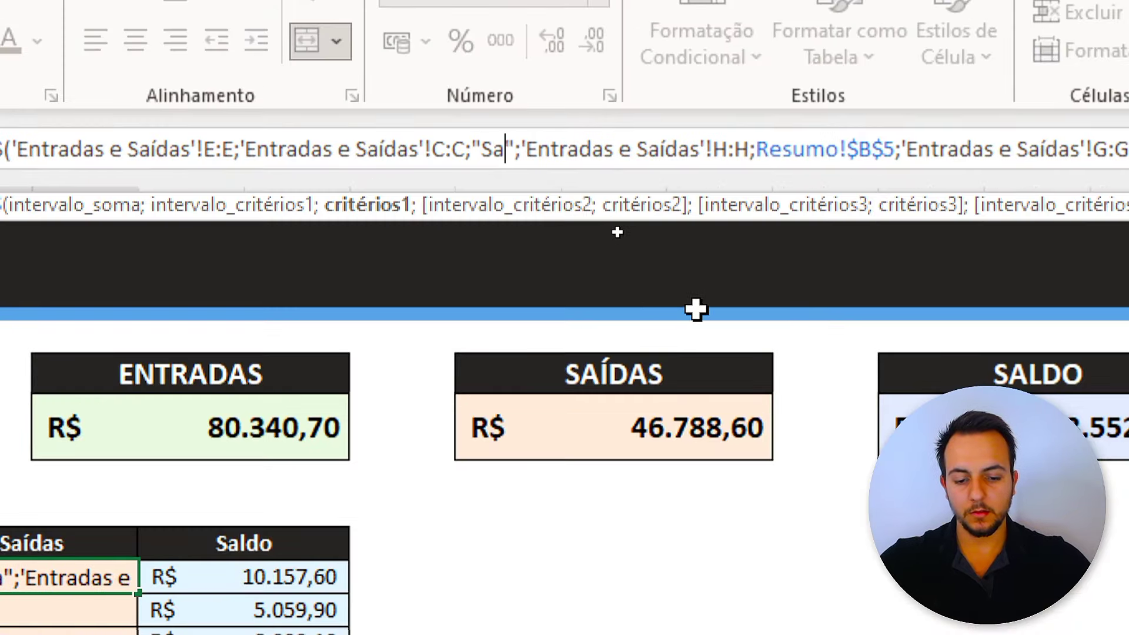
{"action": "type", "text": "ída"}
{"action": "key", "text": "Return"}
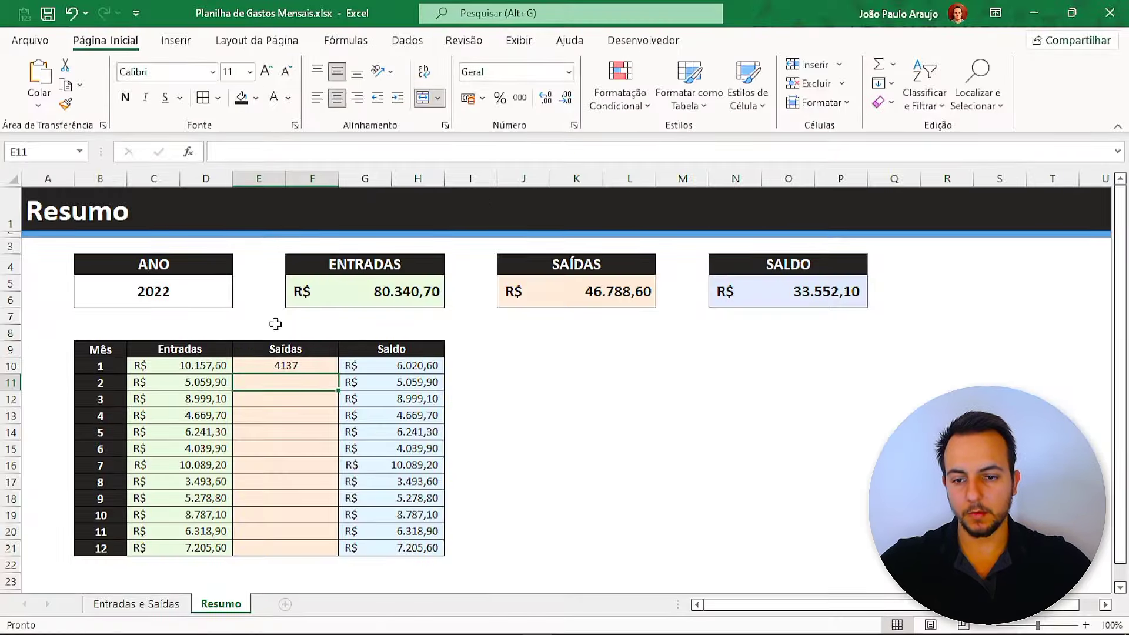
{"action": "left_click", "coordinate": [285, 360]}
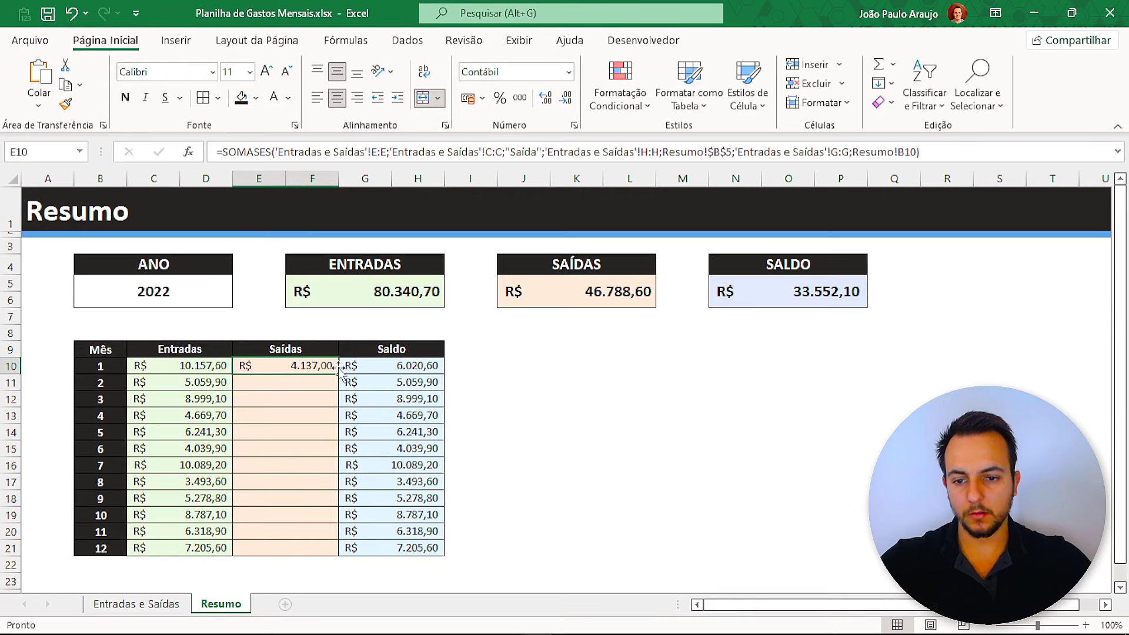
{"action": "left_click_drag", "start_coordinate": [338, 369], "coordinate": [328, 558]}
{"action": "left_click", "coordinate": [306, 498]}
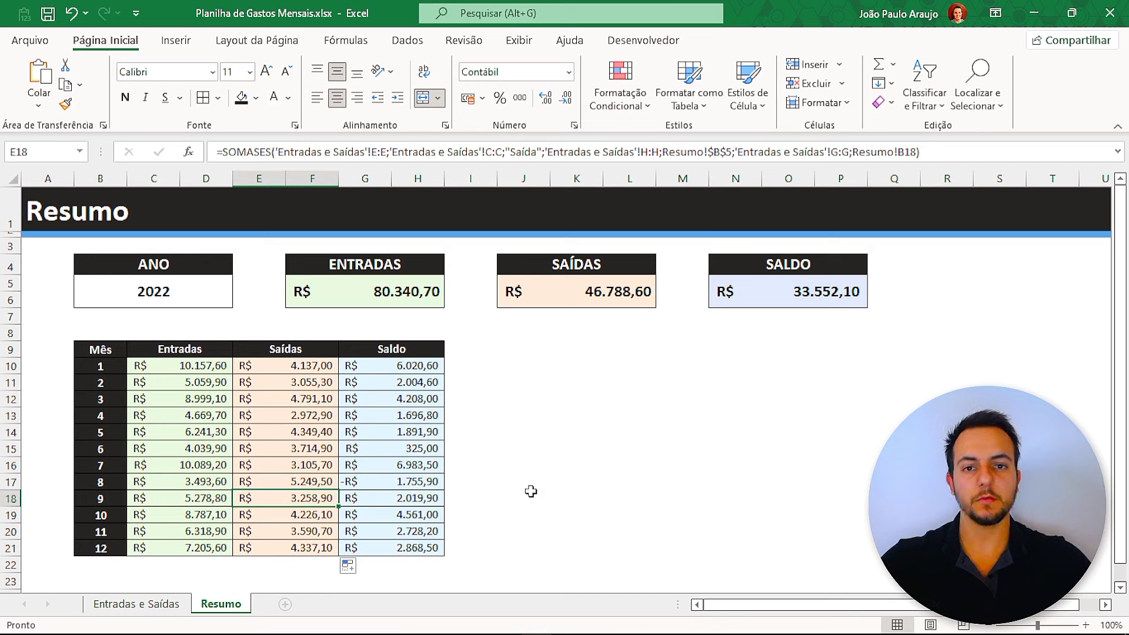
{"action": "left_click", "coordinate": [523, 464]}
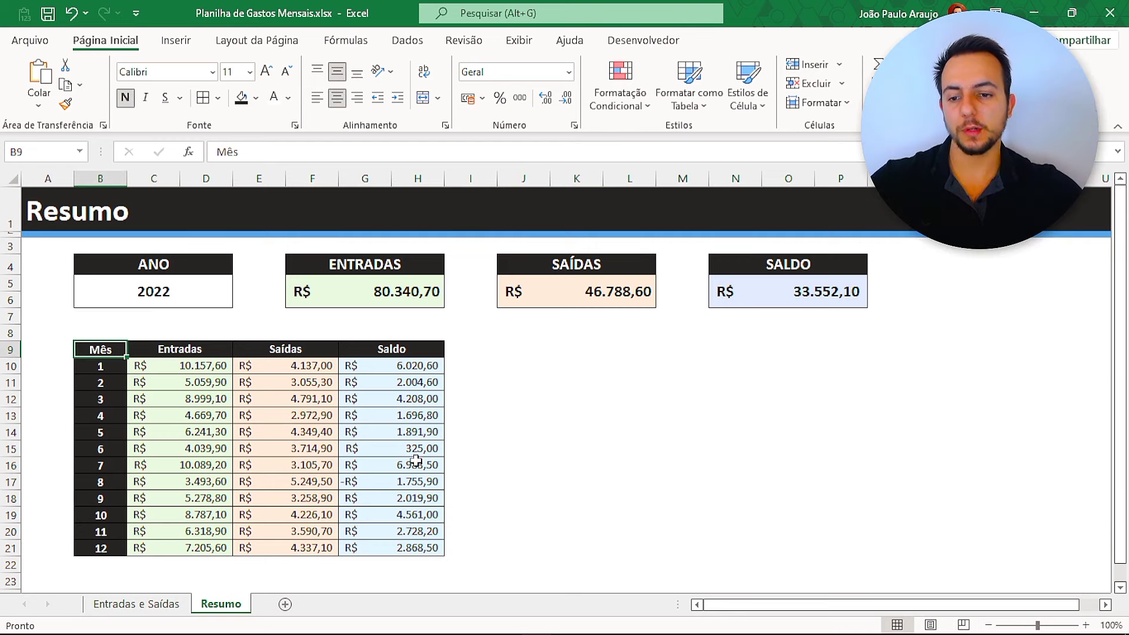
- Insert a clustered column chart, move it right of the monthly table, and widen it
{"action": "left_click", "coordinate": [568, 369]}
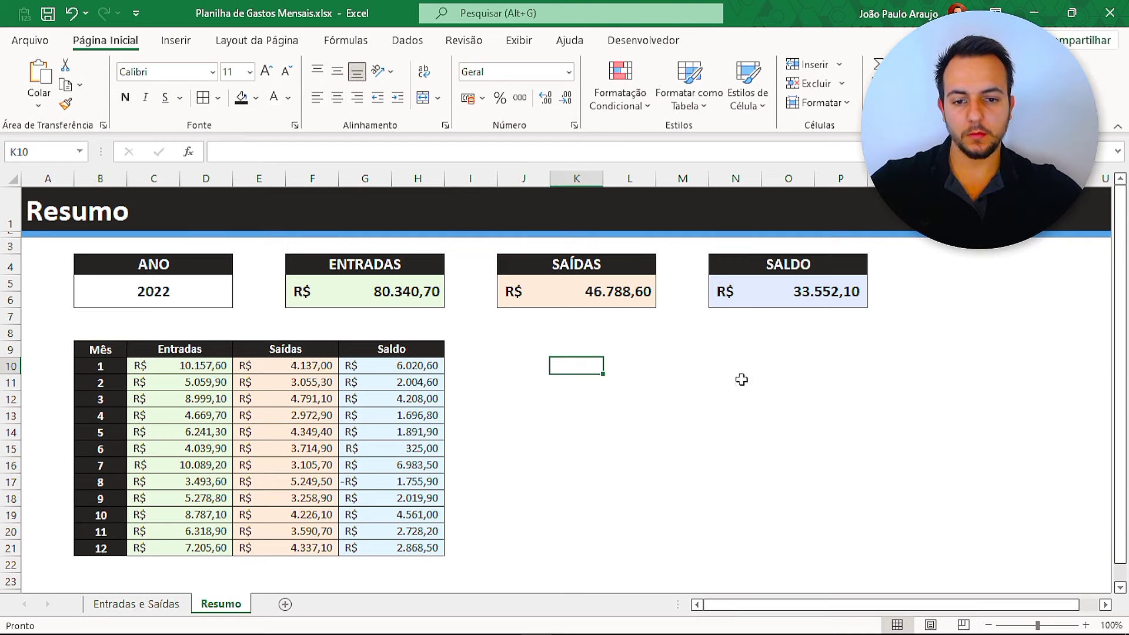
{"action": "left_click", "coordinate": [841, 432]}
{"action": "left_click", "coordinate": [175, 43]}
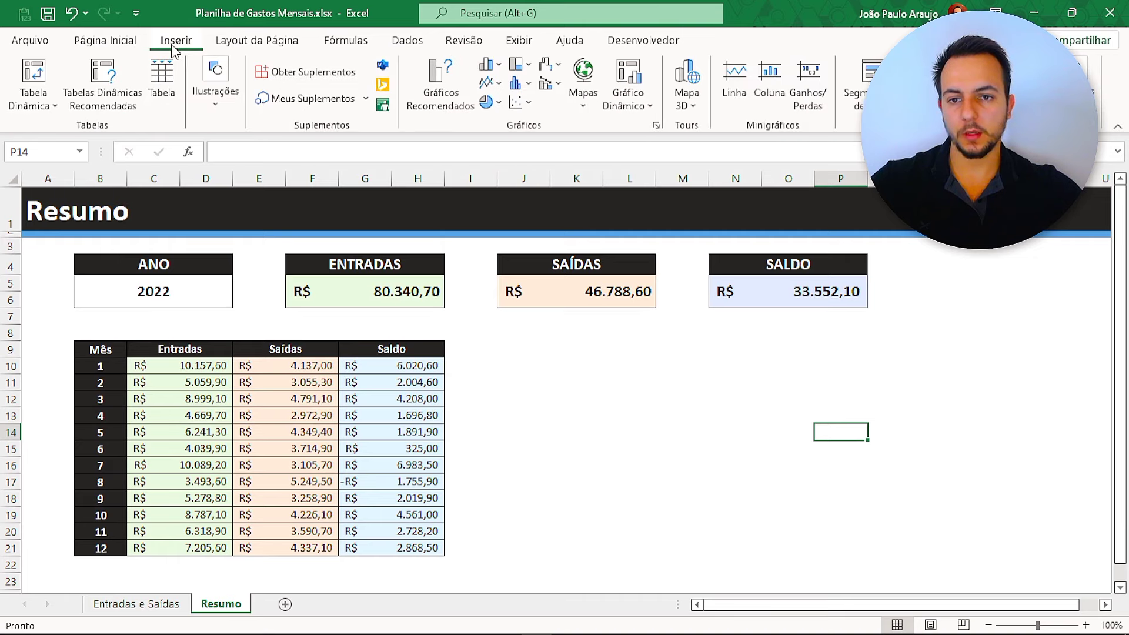
{"action": "left_click", "coordinate": [487, 65]}
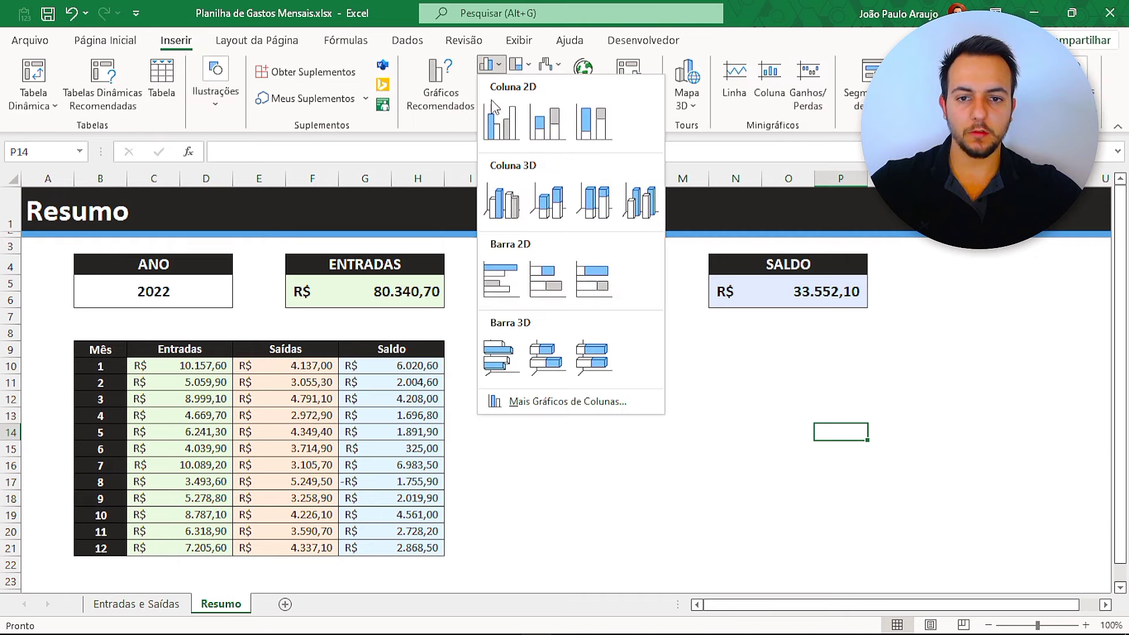
{"action": "left_click", "coordinate": [494, 130]}
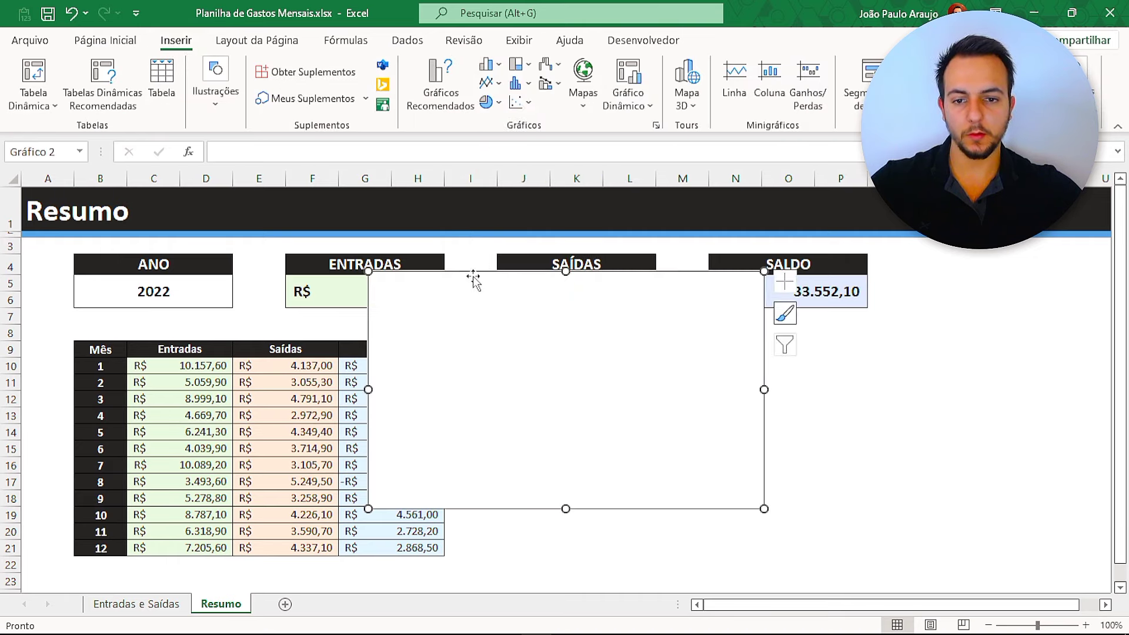
{"action": "left_click_drag", "start_coordinate": [485, 280], "coordinate": [596, 340]}
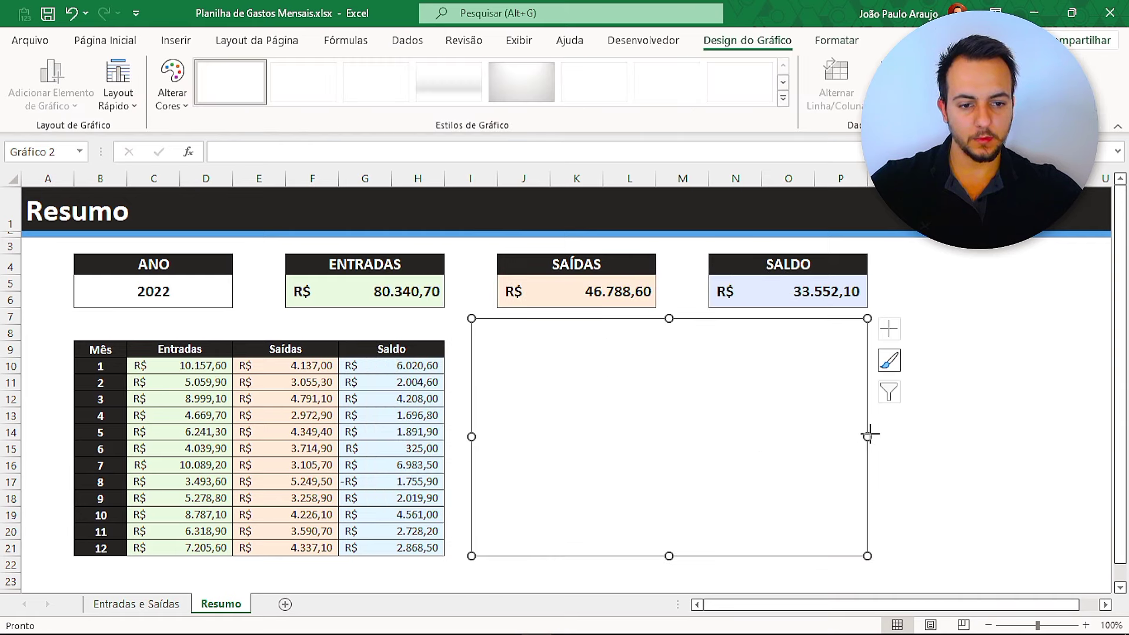
{"action": "left_click_drag", "start_coordinate": [868, 435], "coordinate": [1079, 440]}
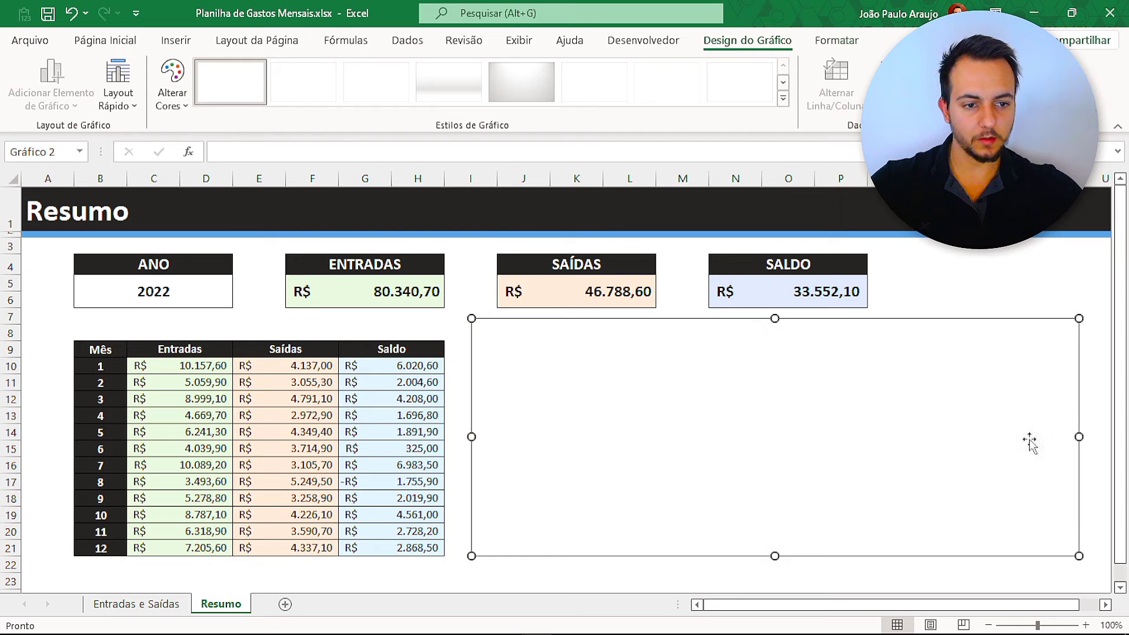
{"action": "key", "text": "Escape"}
{"action": "left_click", "coordinate": [522, 541]}
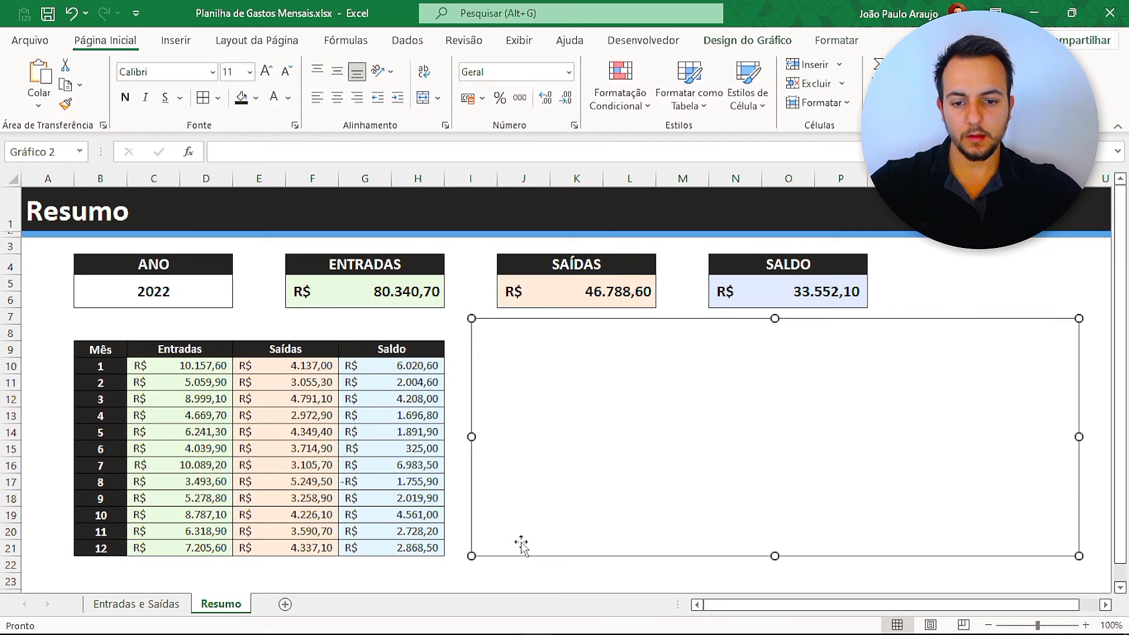
- Add an Entradas series plotting =Resumo!$C$10:$C$21, correcting the column letter to C
{"action": "right_click", "coordinate": [511, 504]}
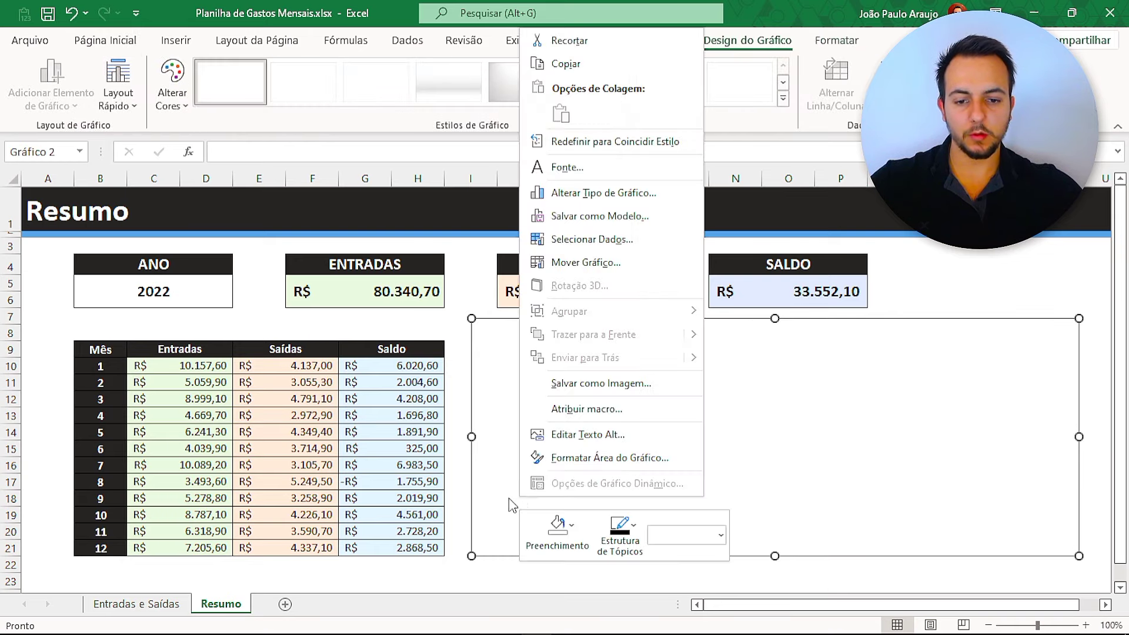
{"action": "left_click", "coordinate": [589, 241]}
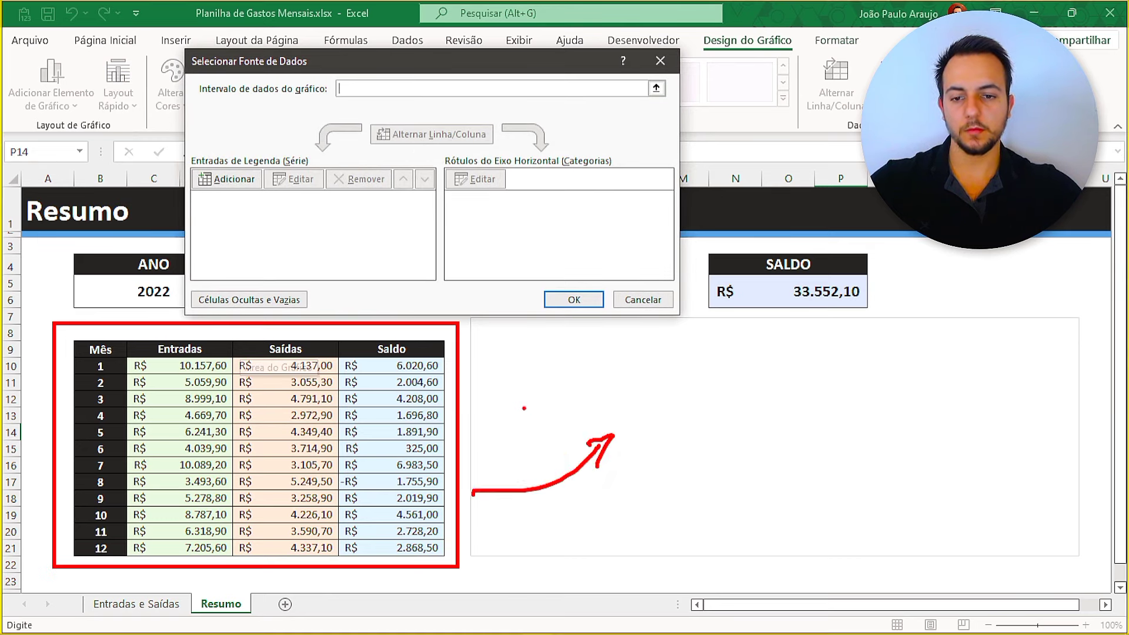
{"action": "left_click", "coordinate": [229, 178]}
{"action": "type", "text": "Entradas"}
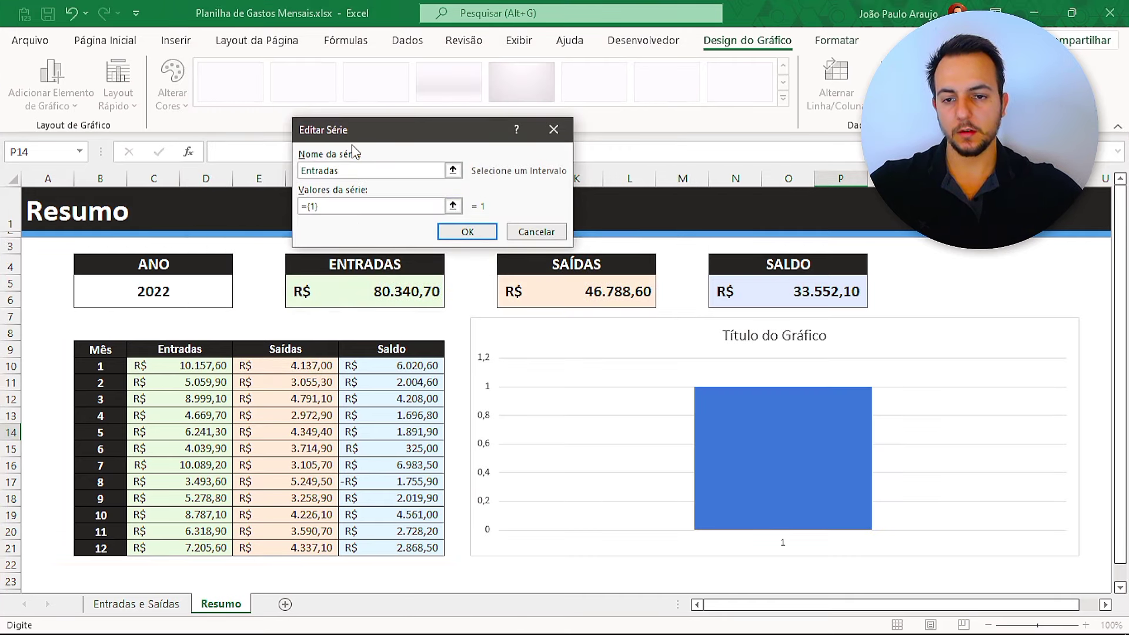
{"action": "left_click", "coordinate": [359, 204]}
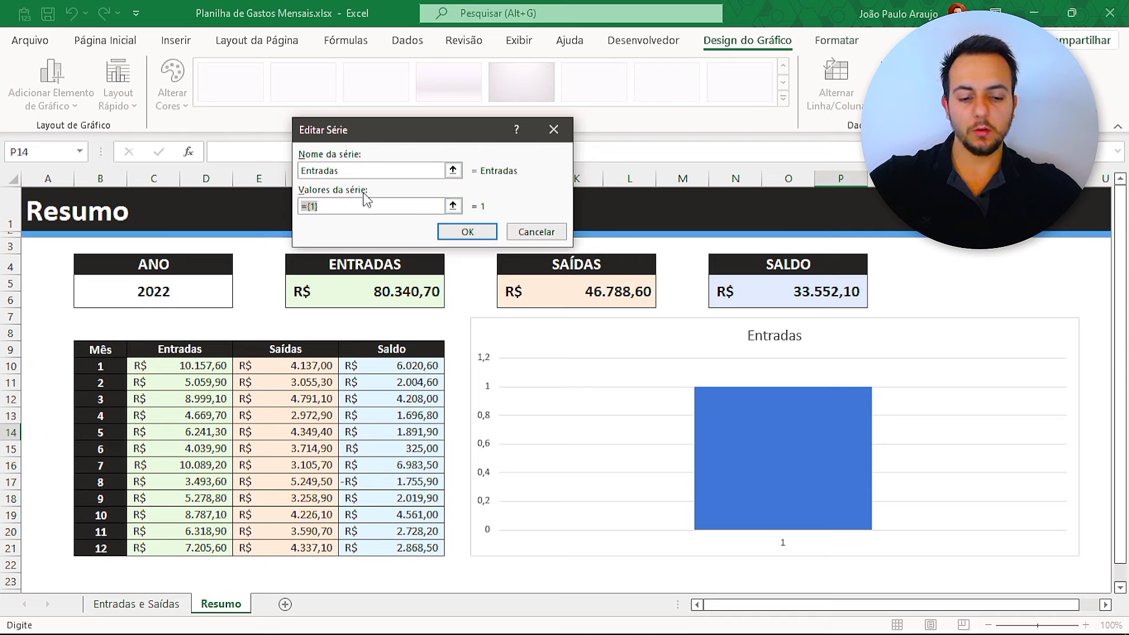
{"action": "left_click_drag", "start_coordinate": [197, 365], "coordinate": [203, 540]}
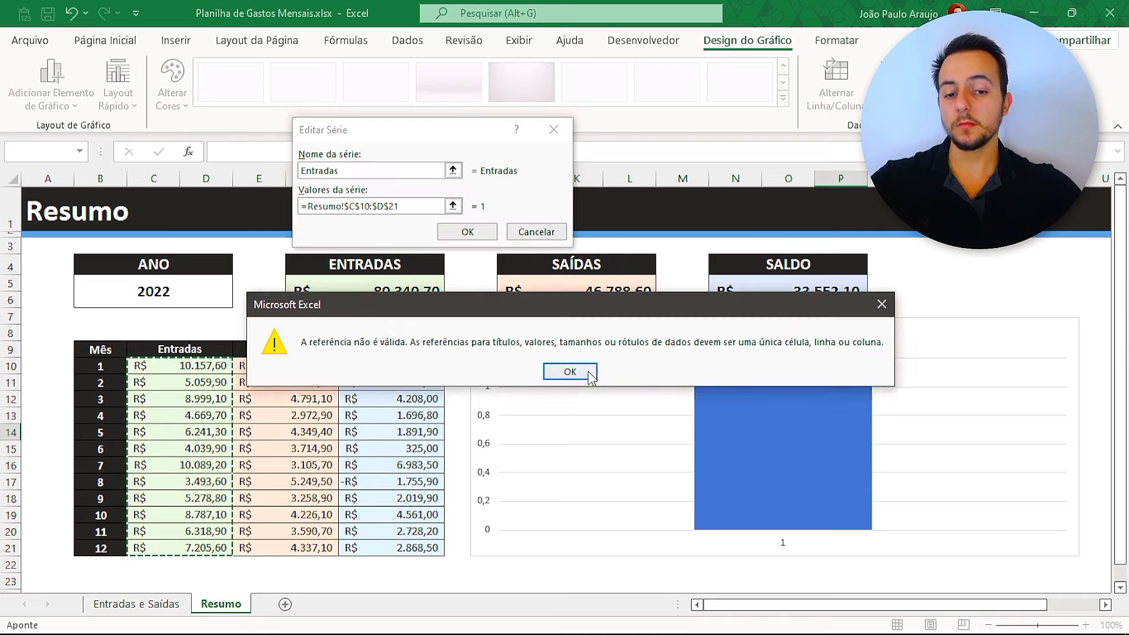
{"action": "left_click", "coordinate": [570, 371]}
{"action": "mouse_move", "coordinate": [391, 135]}
{"action": "left_mouse_down"}
{"action": "mouse_move", "coordinate": [361, 135]}
{"action": "mouse_move", "coordinate": [332, 231]}
{"action": "left_mouse_up"}
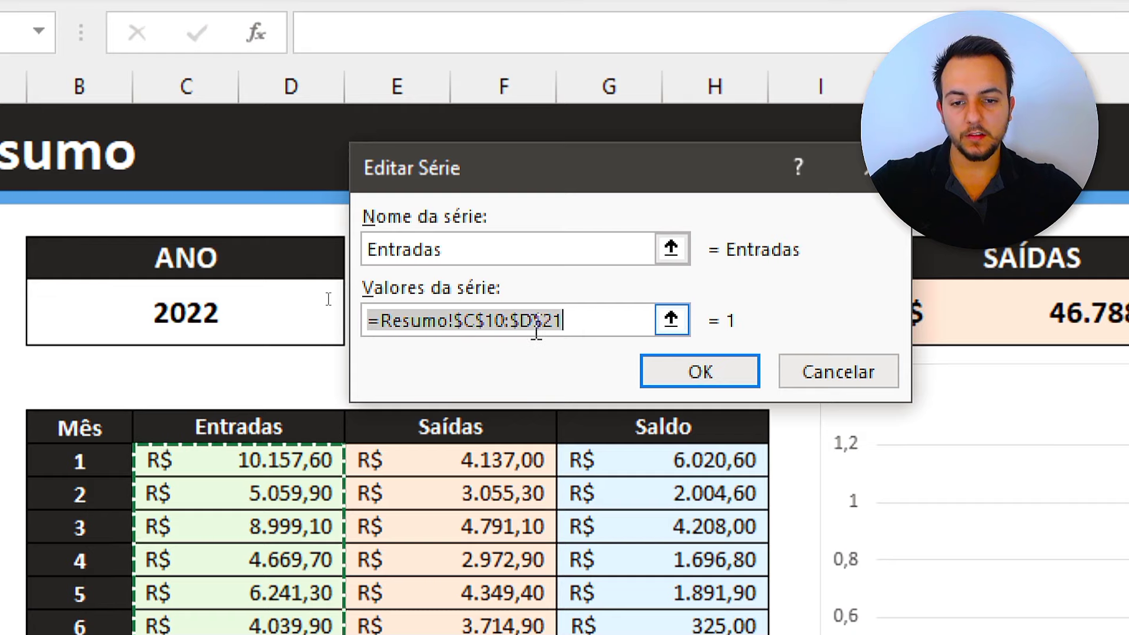
{"action": "left_click_drag", "start_coordinate": [519, 321], "coordinate": [532, 321]}
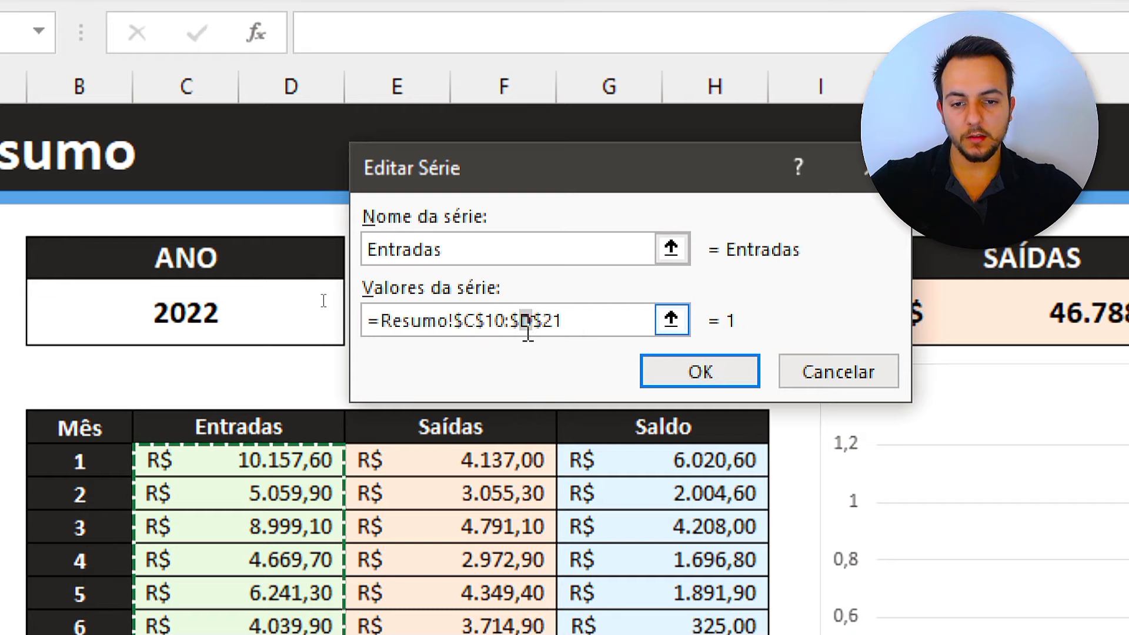
{"action": "type", "text": "C"}
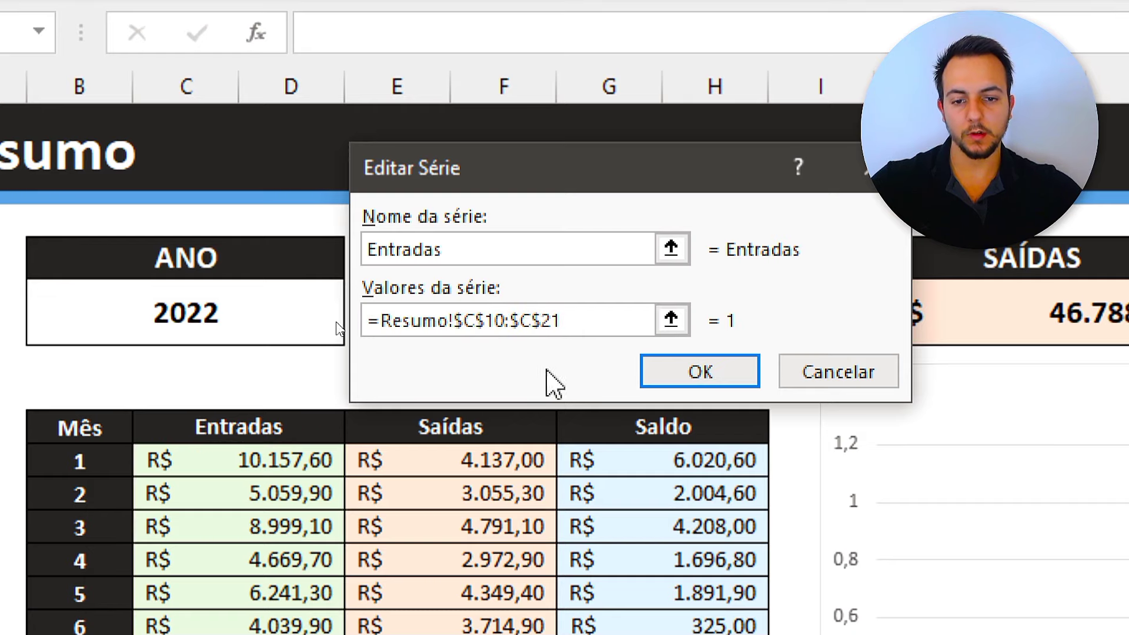
{"action": "left_click", "coordinate": [676, 373]}
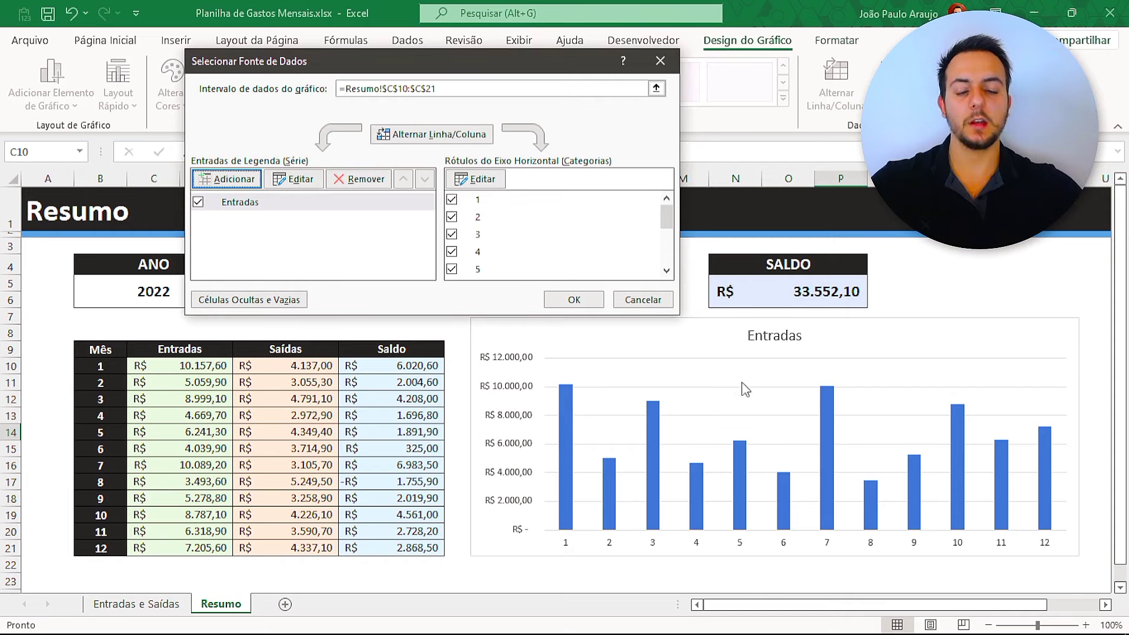
- Add a Saídas series with values Resumo!$E$10:$E$21, fixing the range end to $E$21
{"action": "left_click", "coordinate": [205, 184]}
{"action": "type", "text": "Saídas"}
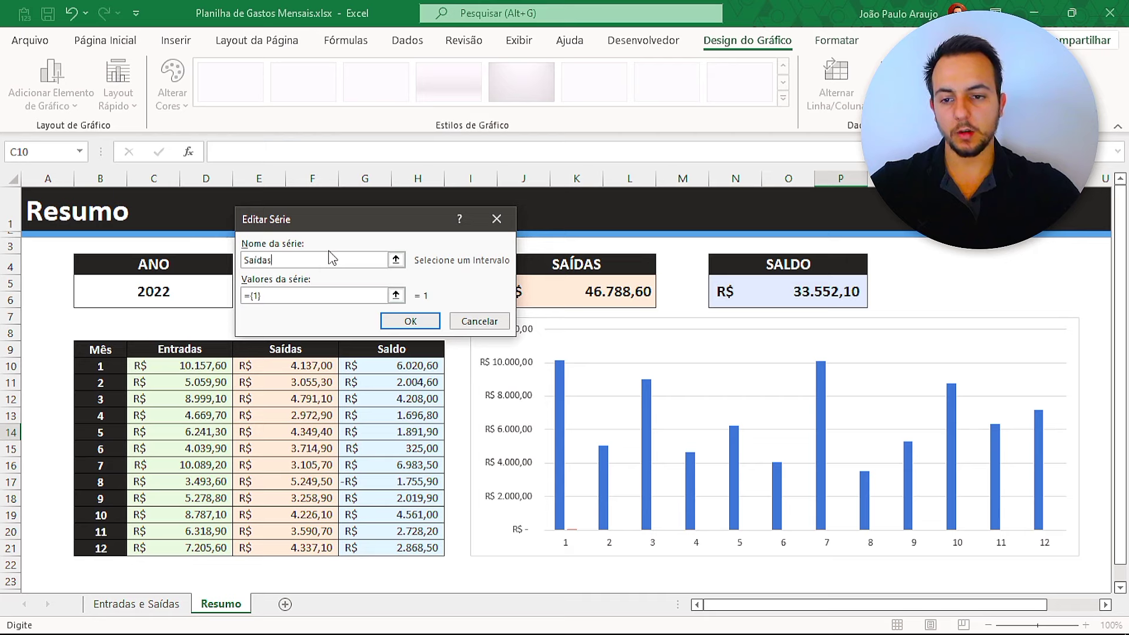
{"action": "left_click", "coordinate": [306, 296]}
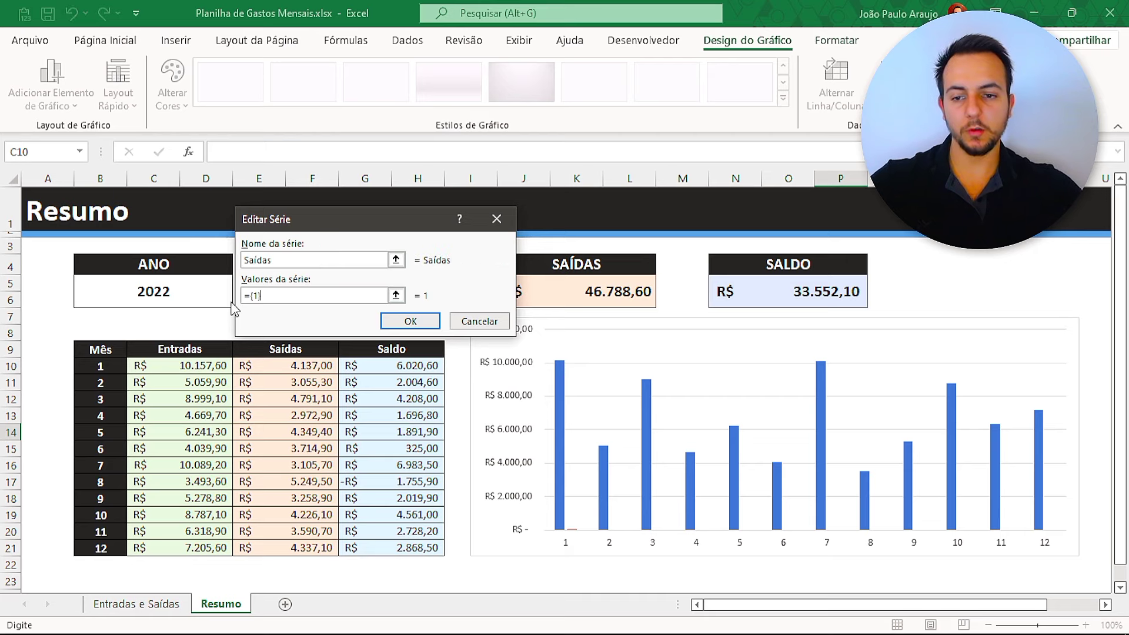
{"action": "left_click_drag", "start_coordinate": [308, 370], "coordinate": [303, 548]}
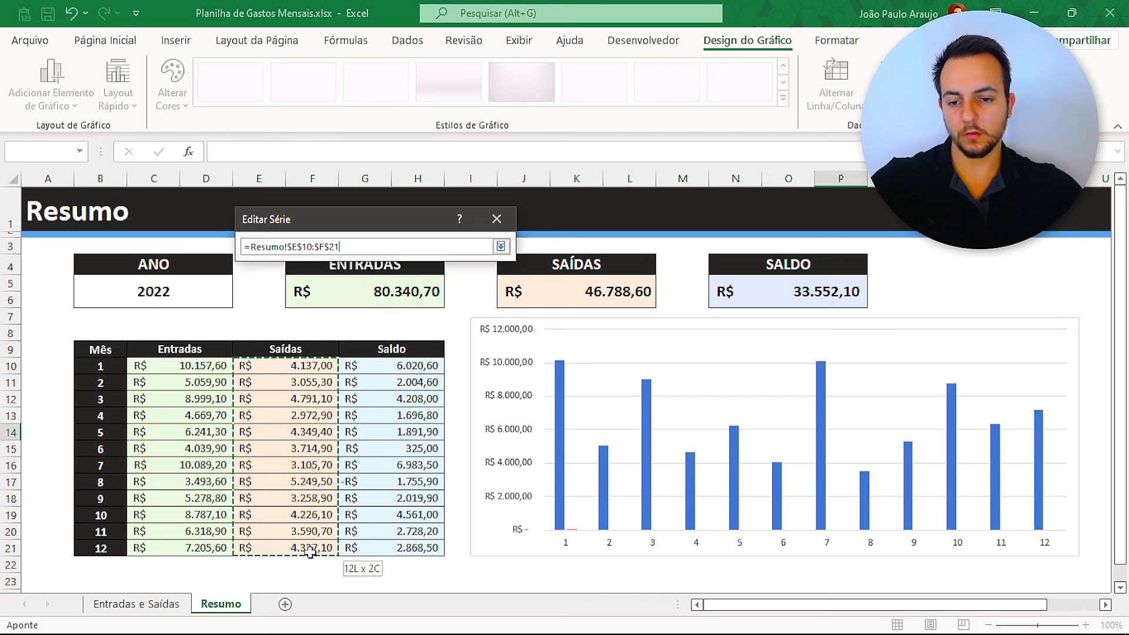
{"action": "left_click", "coordinate": [568, 372]}
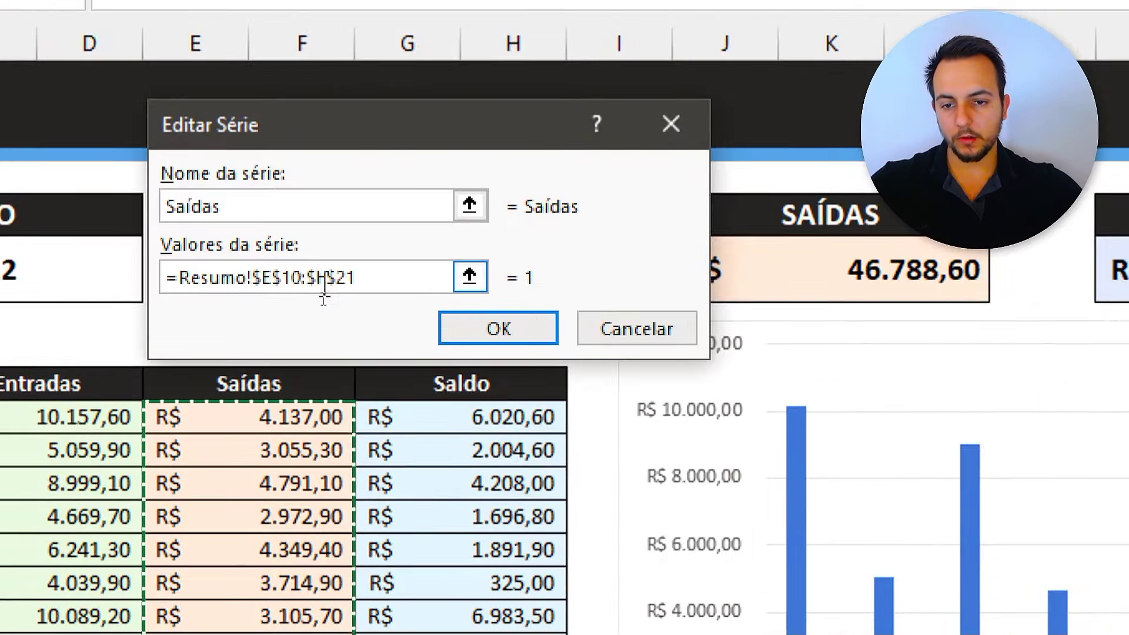
{"action": "left_click", "coordinate": [324, 288]}
{"action": "key", "text": "BackSpace"}
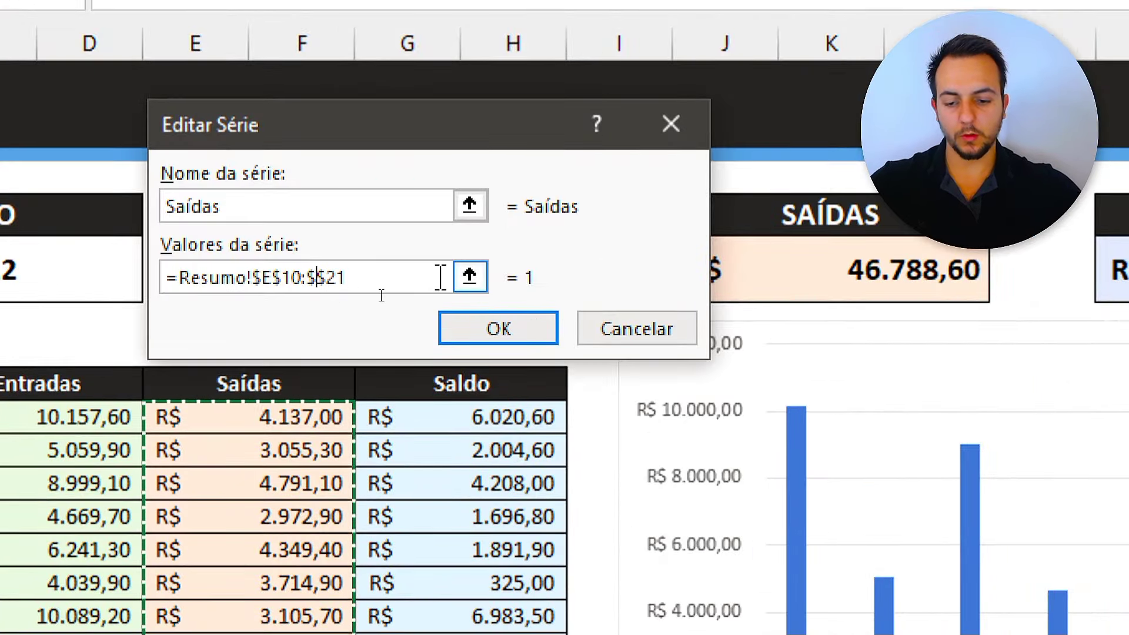
{"action": "type", "text": "E"}
{"action": "left_click", "coordinate": [497, 332]}
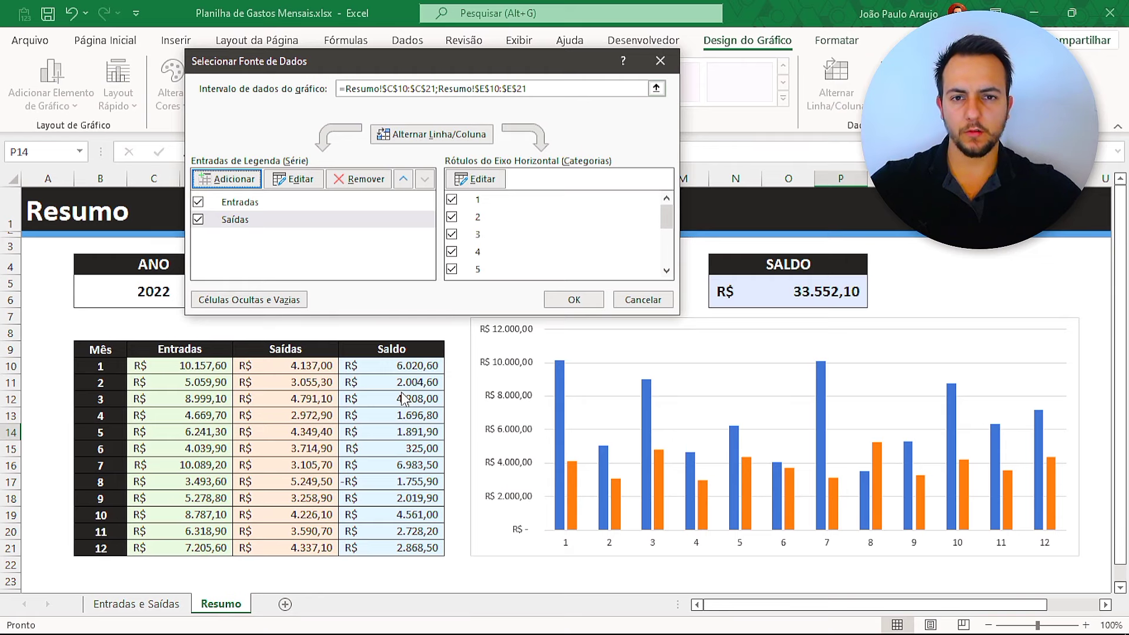
- Add a Saldo series from Resumo!$G$10:$G$21, correcting $H$21 to $G$21
{"action": "left_click", "coordinate": [226, 179]}
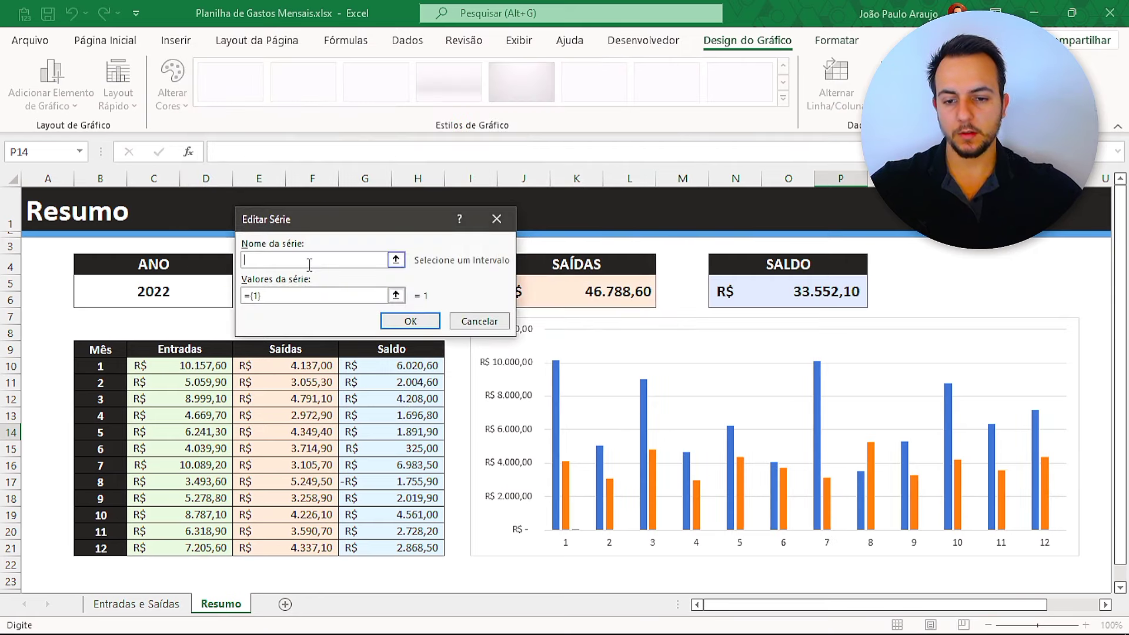
{"action": "type", "text": "Saldo"}
{"action": "key", "text": "Tab"}
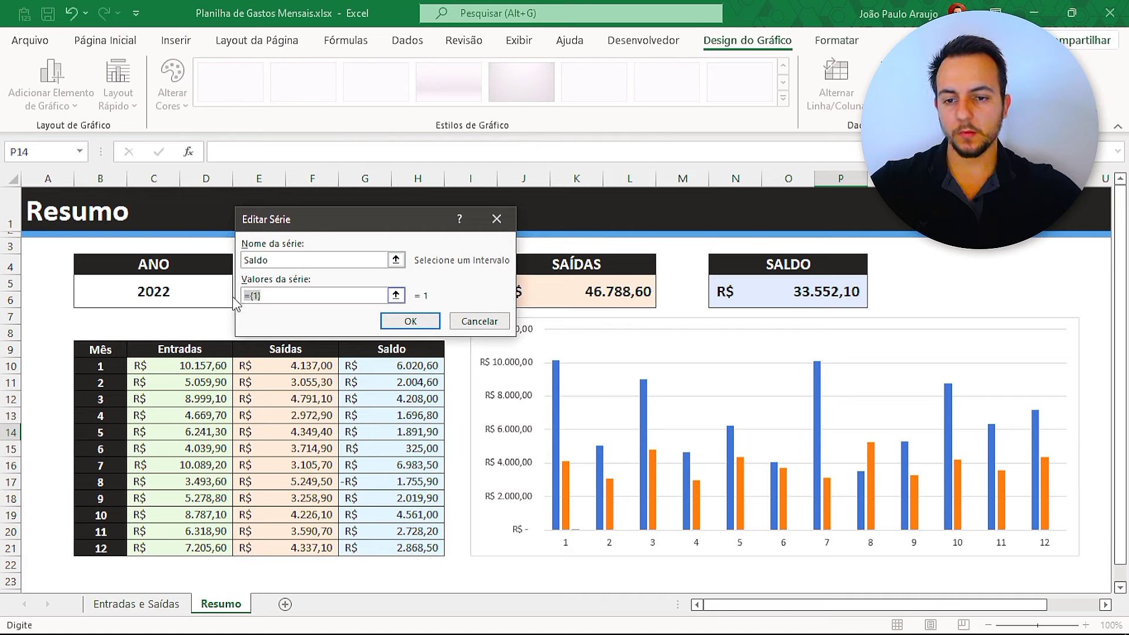
{"action": "key", "text": "BackSpace"}
{"action": "left_click_drag", "start_coordinate": [384, 374], "coordinate": [405, 377]}
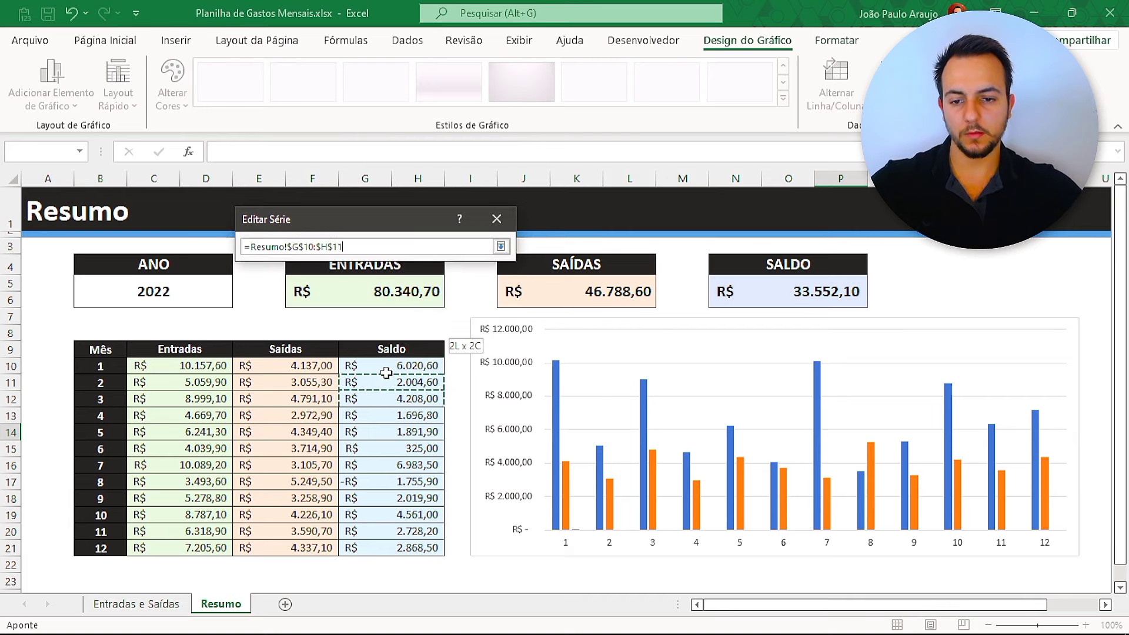
{"action": "key", "text": "Return"}
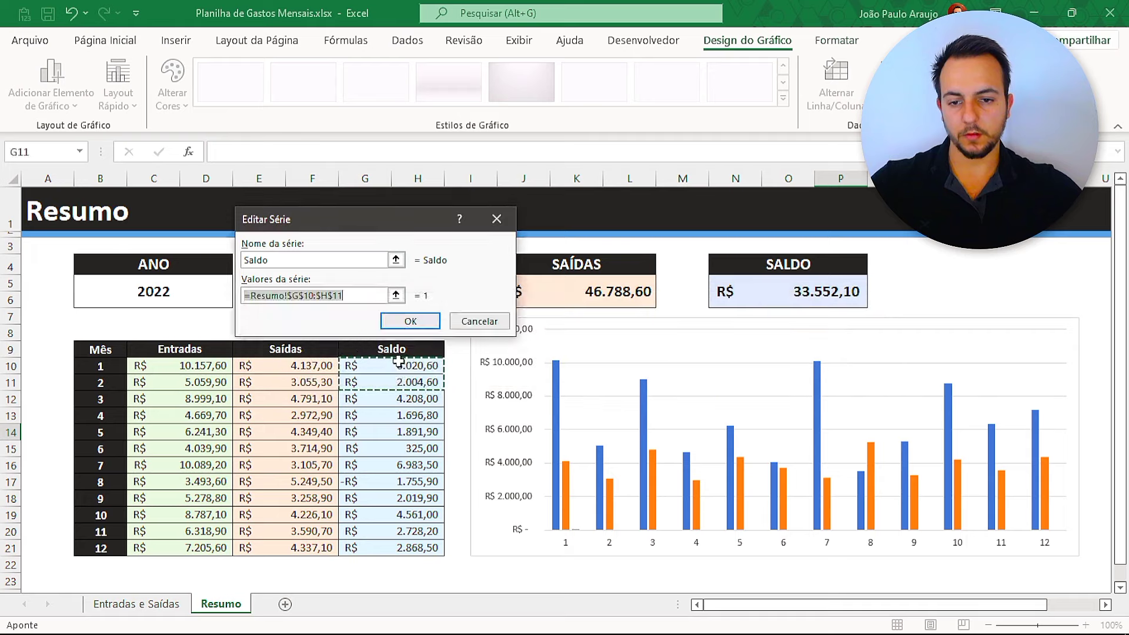
{"action": "left_click_drag", "start_coordinate": [365, 365], "coordinate": [400, 548]}
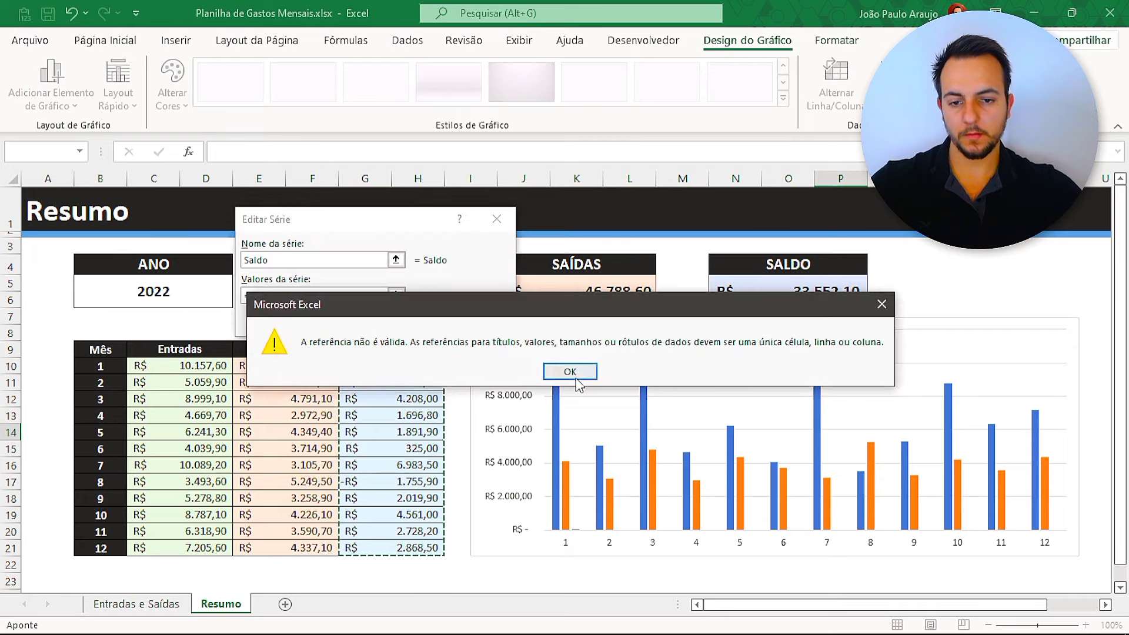
{"action": "key", "text": "Return"}
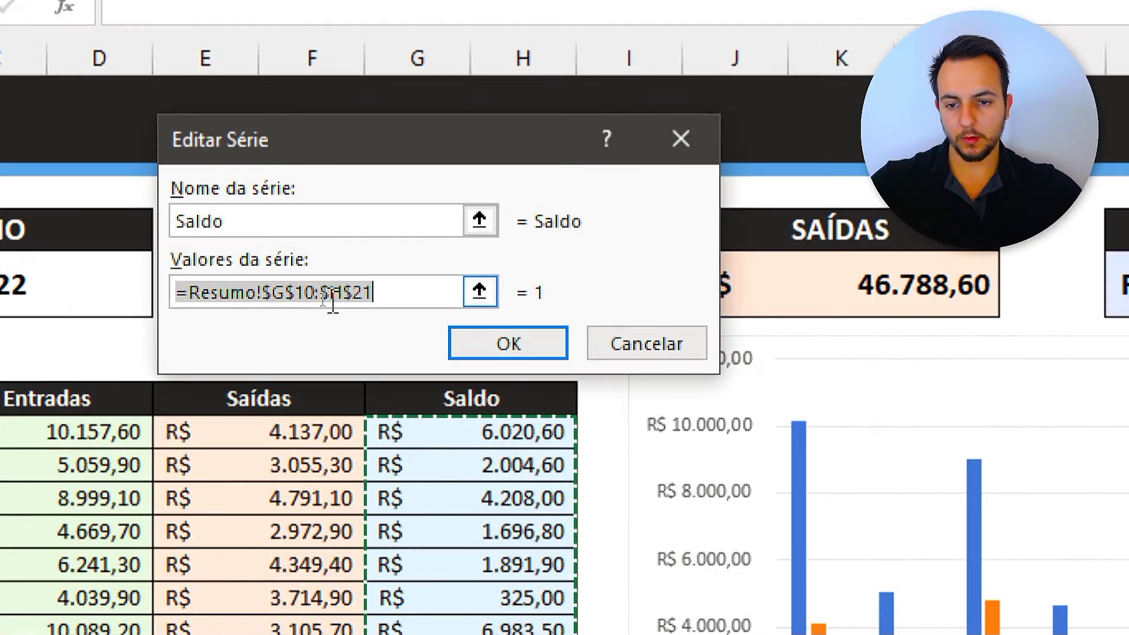
{"action": "left_click_drag", "start_coordinate": [330, 292], "coordinate": [345, 293]}
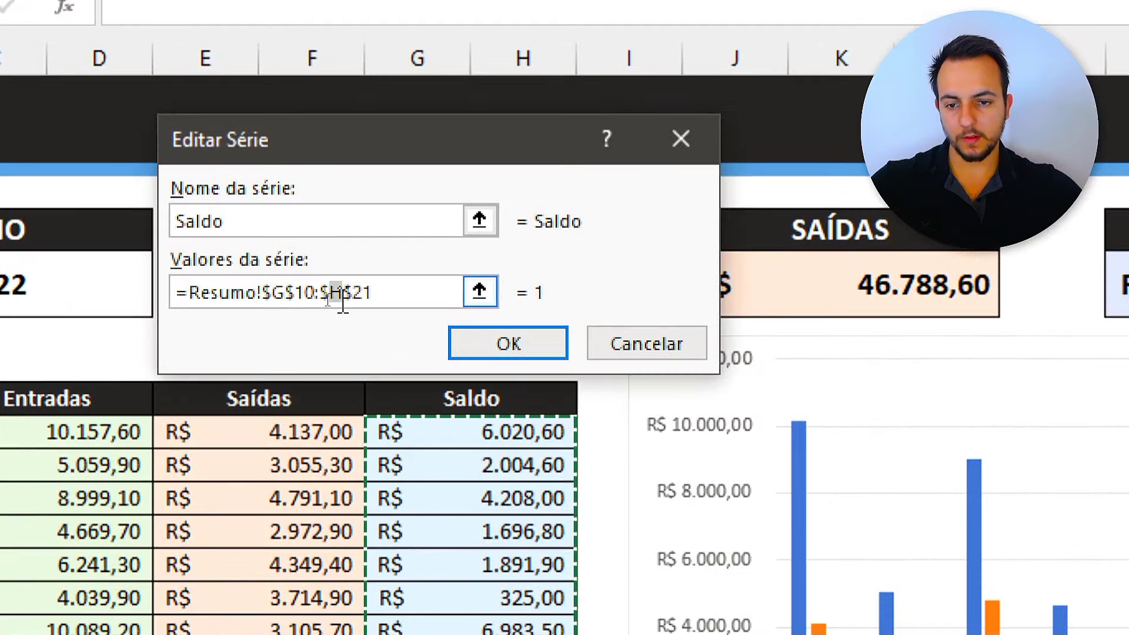
{"action": "type", "text": "G"}
{"action": "left_click", "coordinate": [509, 343]}
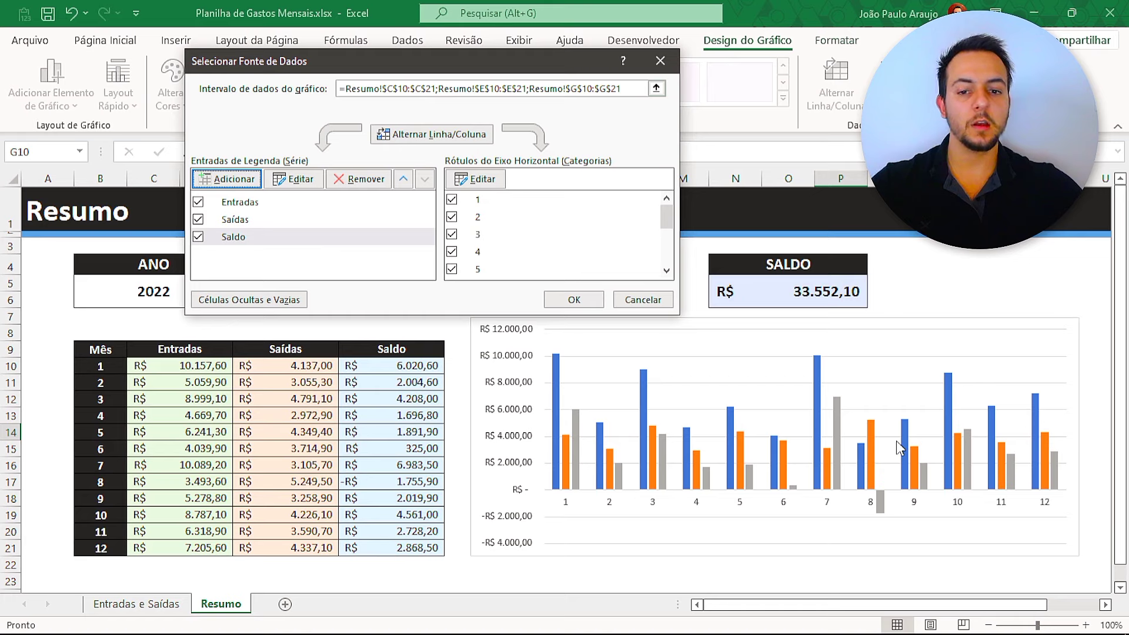
- Change the chart to Combinação with Entradas and Saídas as columns and Saldo as Linha
{"action": "left_click", "coordinate": [575, 300]}
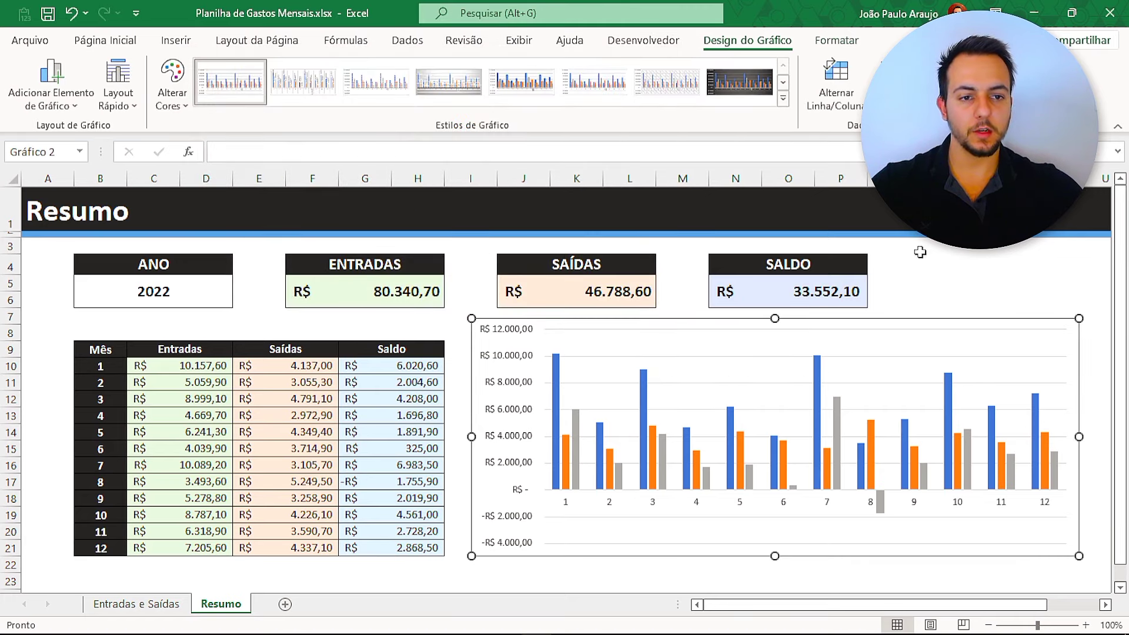
{"action": "right_click", "coordinate": [487, 498]}
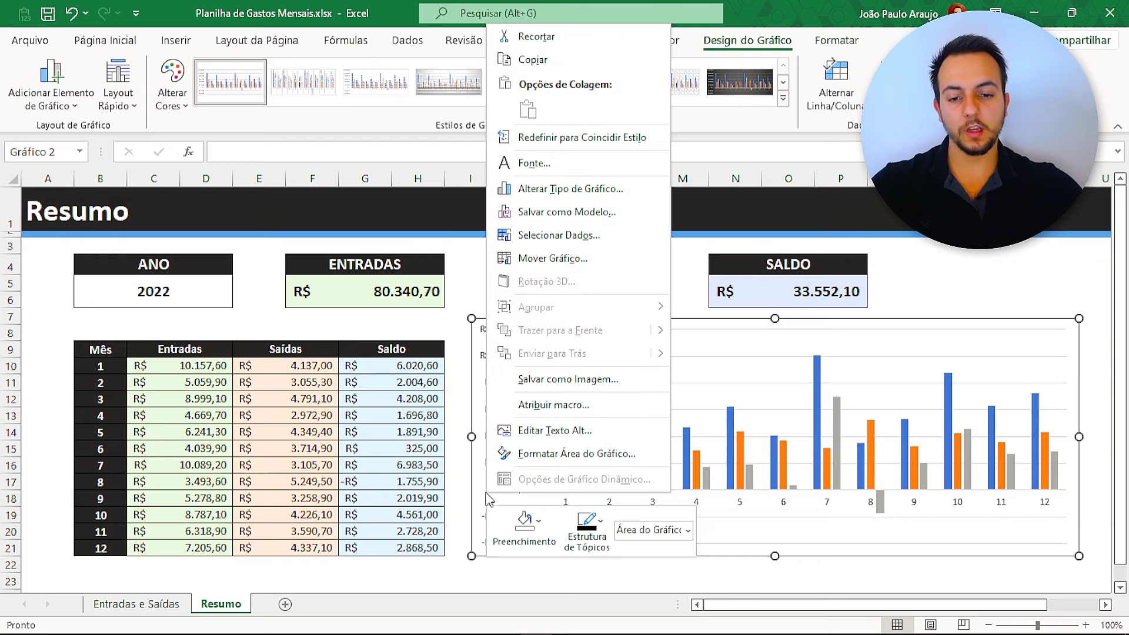
{"action": "left_click", "coordinate": [560, 198]}
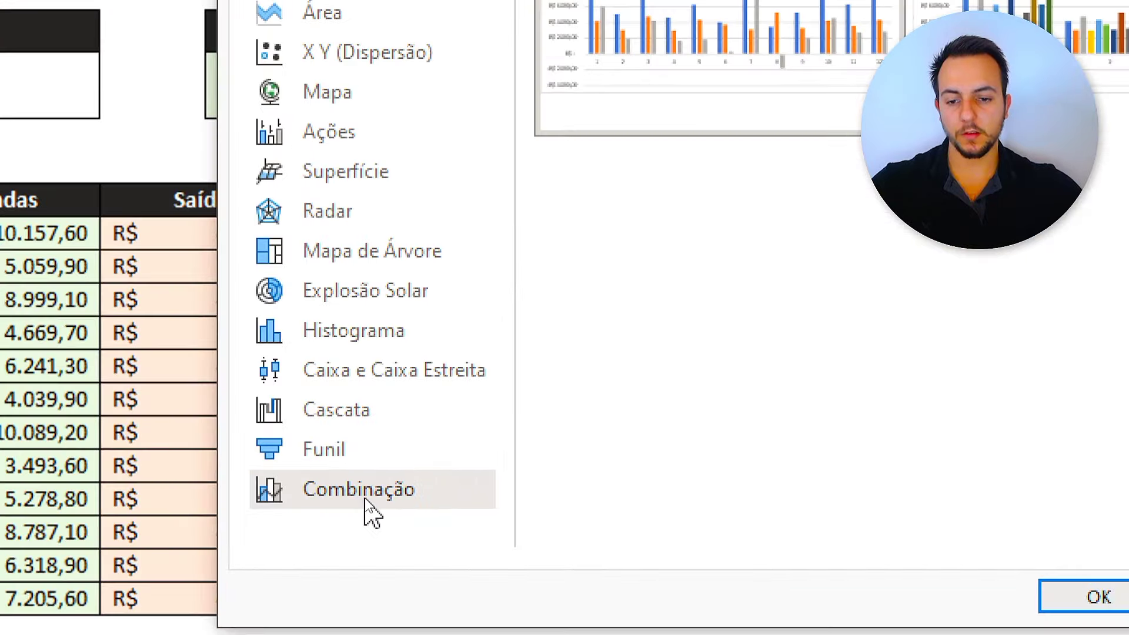
{"action": "left_click", "coordinate": [363, 496]}
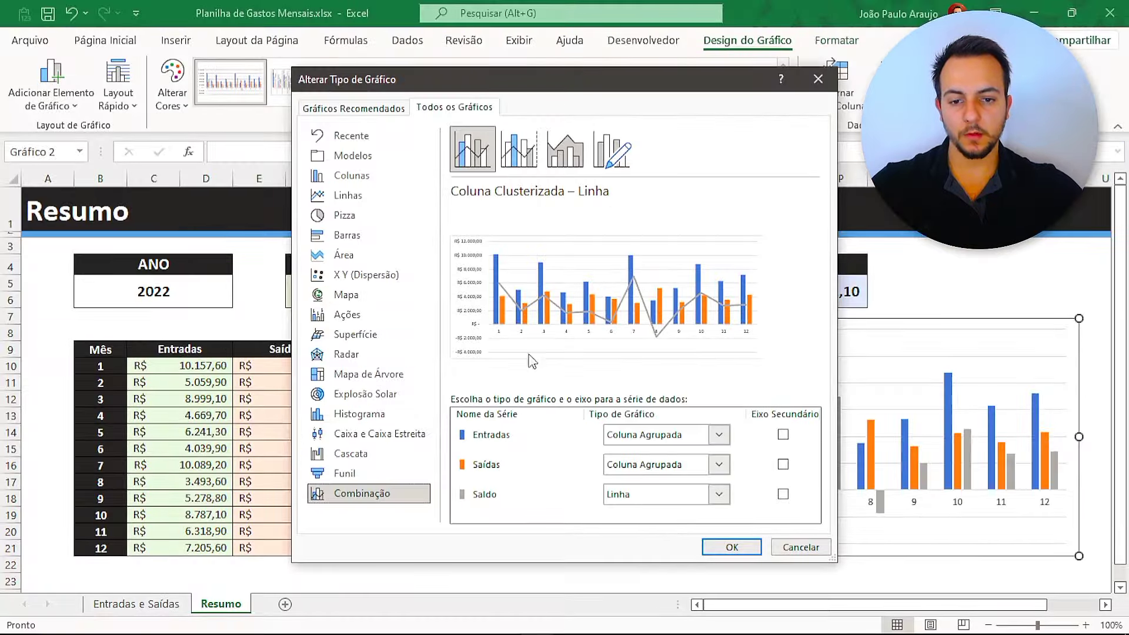
{"action": "left_click_drag", "start_coordinate": [513, 89], "coordinate": [265, 79]}
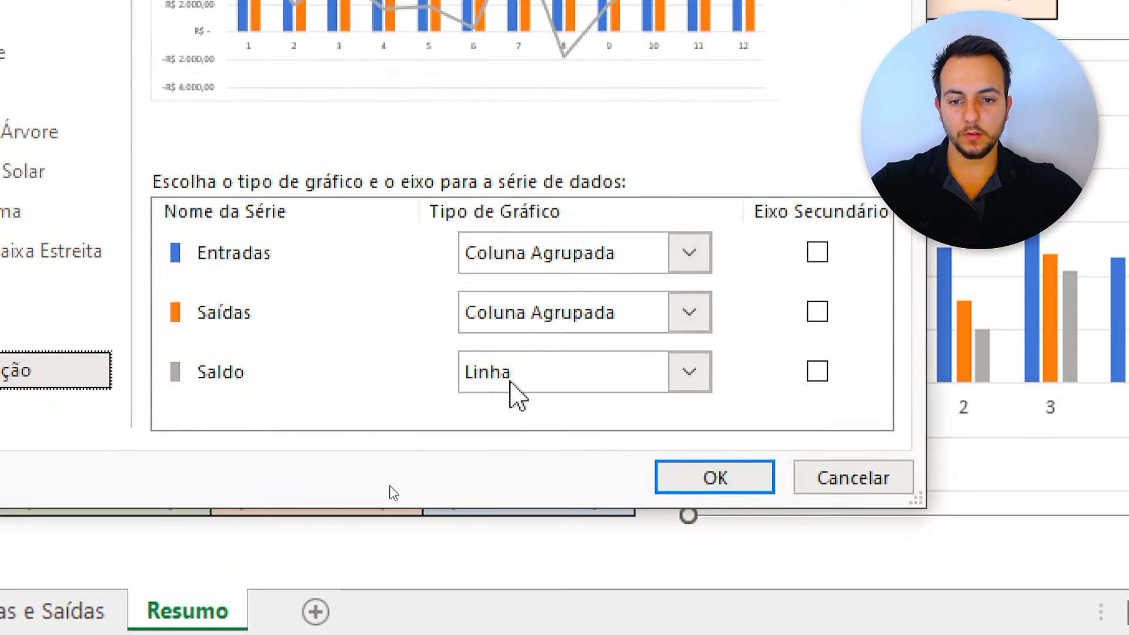
{"action": "left_click", "coordinate": [506, 622]}
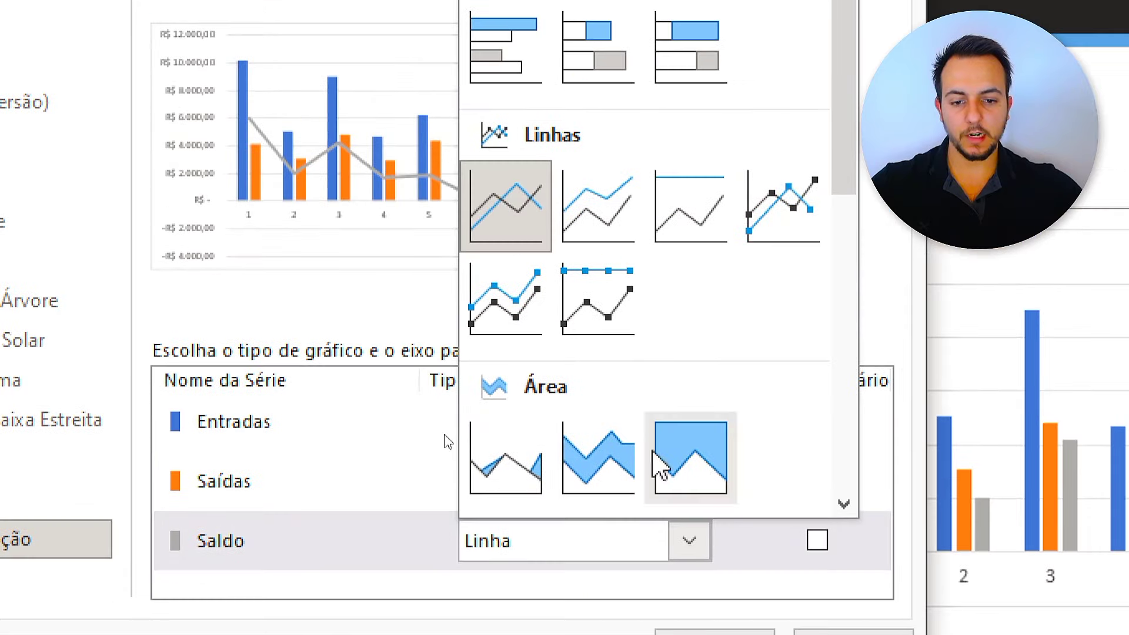
{"action": "left_click", "coordinate": [676, 529]}
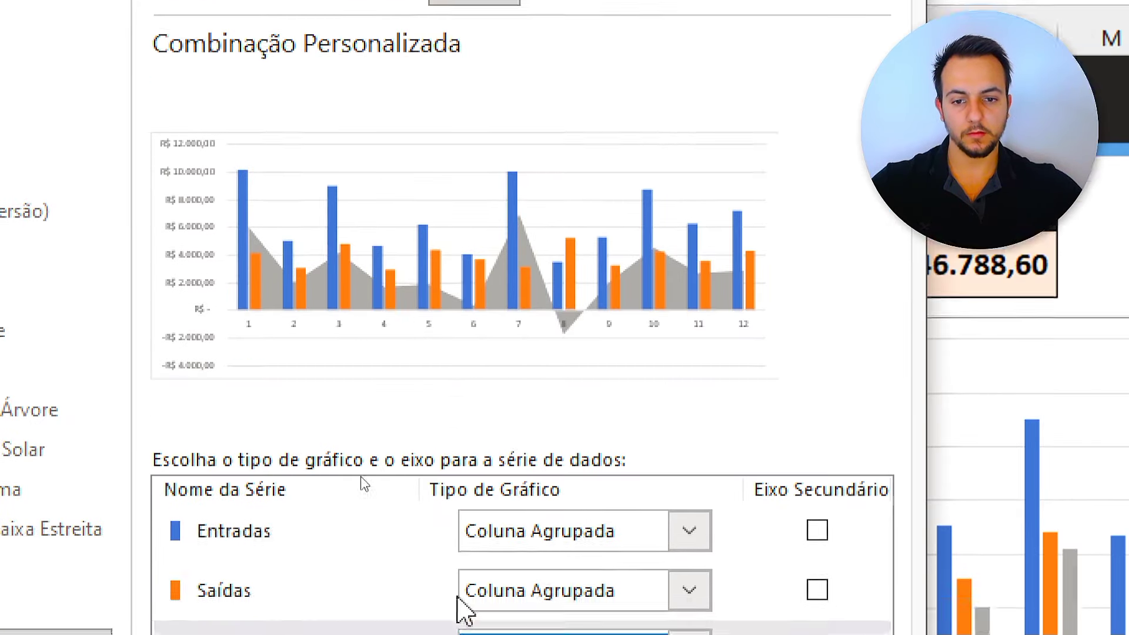
{"action": "left_click", "coordinate": [564, 483]}
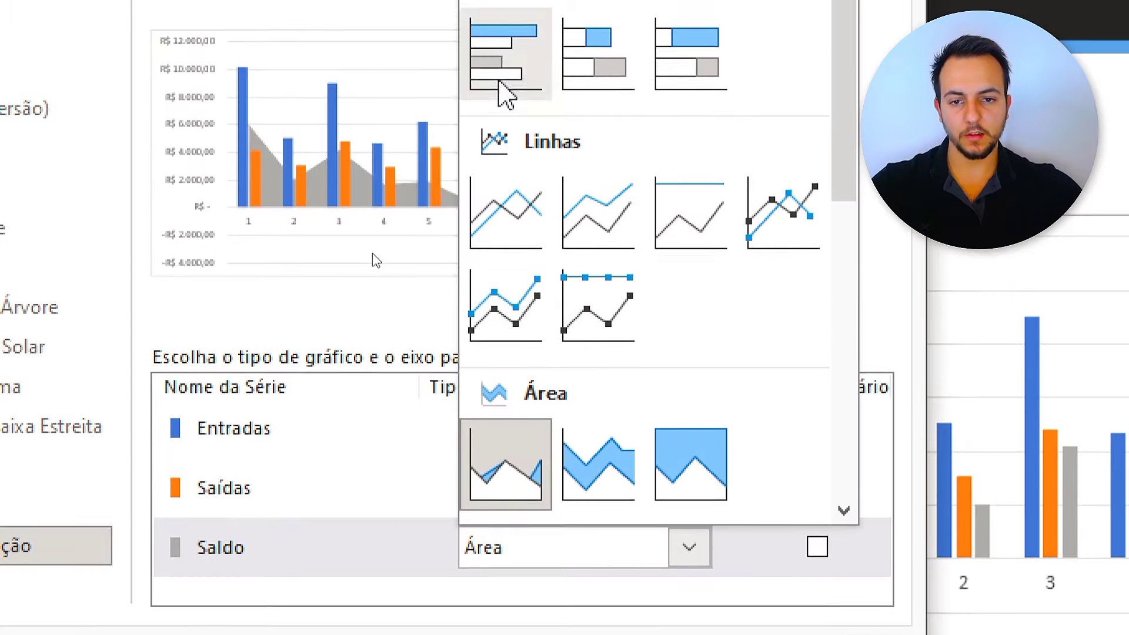
{"action": "left_click", "coordinate": [505, 147]}
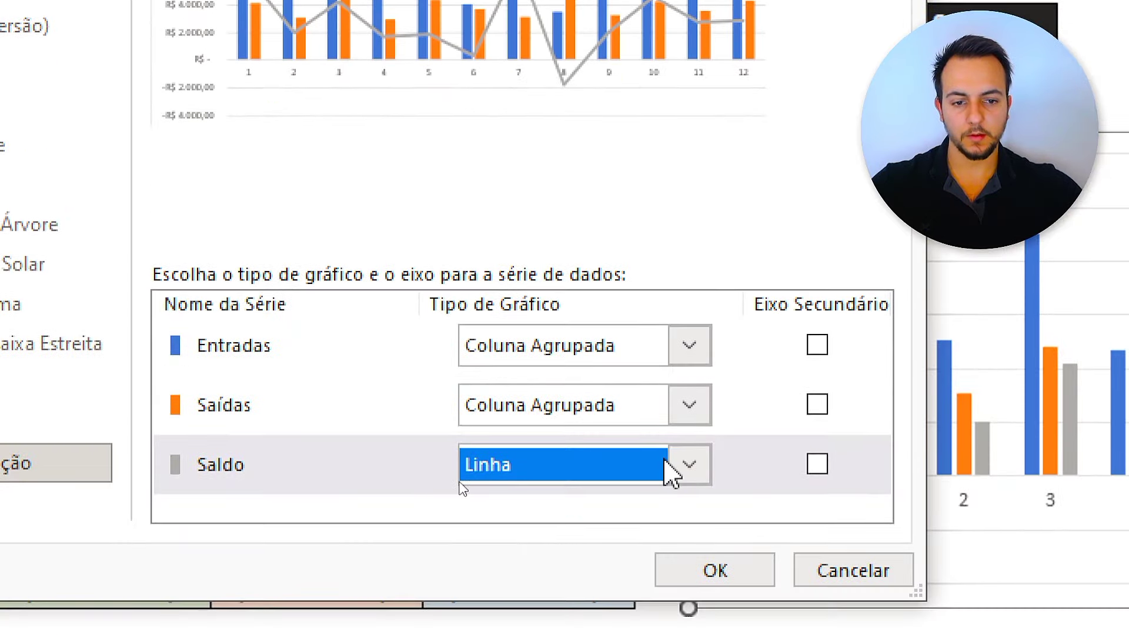
{"action": "left_click", "coordinate": [718, 546]}
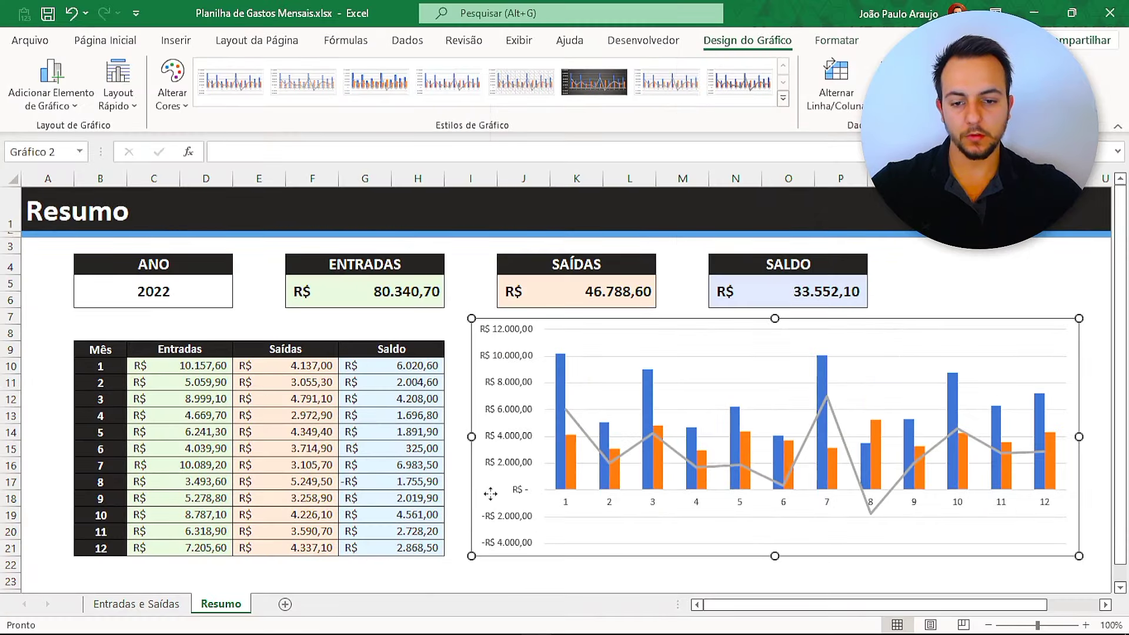
{"action": "right_click", "coordinate": [490, 494]}
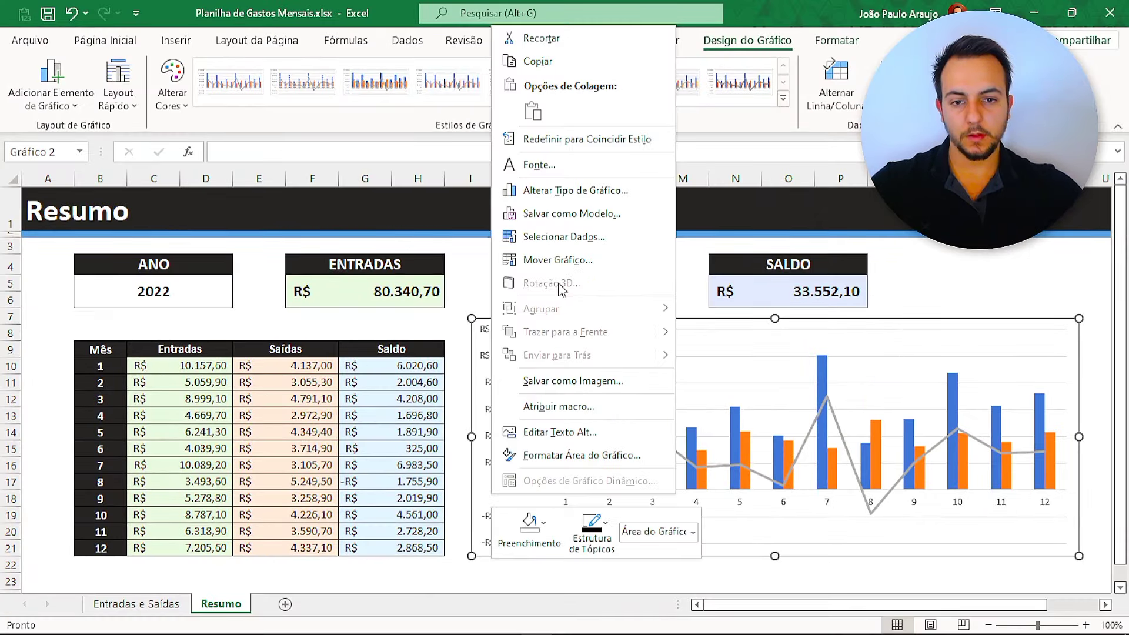
{"action": "left_click", "coordinate": [553, 236]}
{"action": "left_click", "coordinate": [259, 236]}
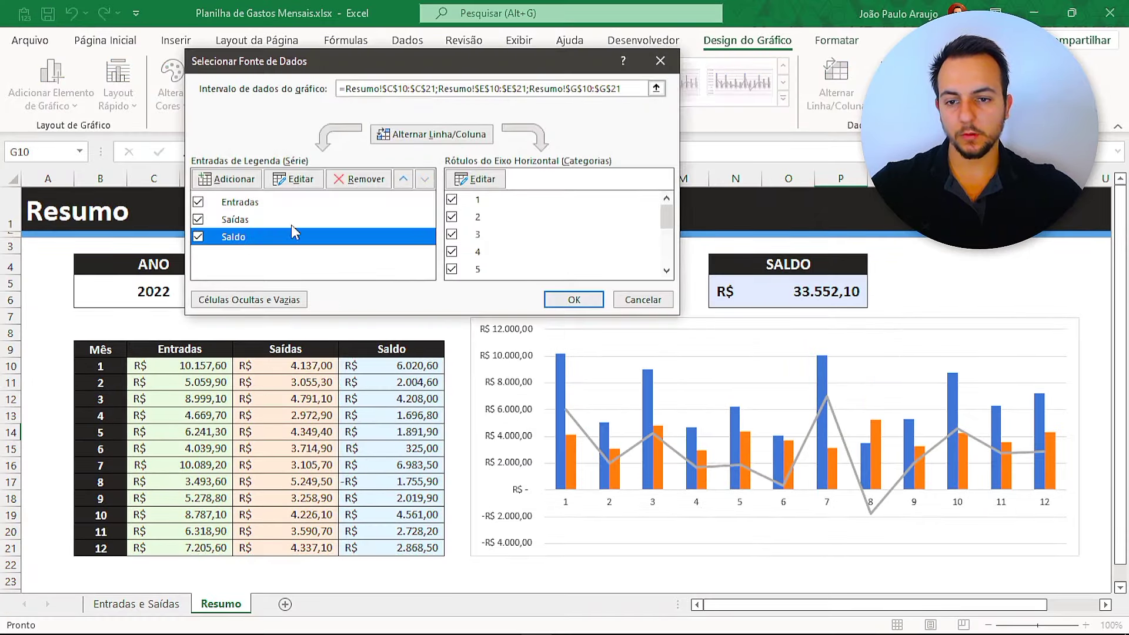
{"action": "left_click", "coordinate": [403, 179]}
{"action": "left_click", "coordinate": [403, 179]}
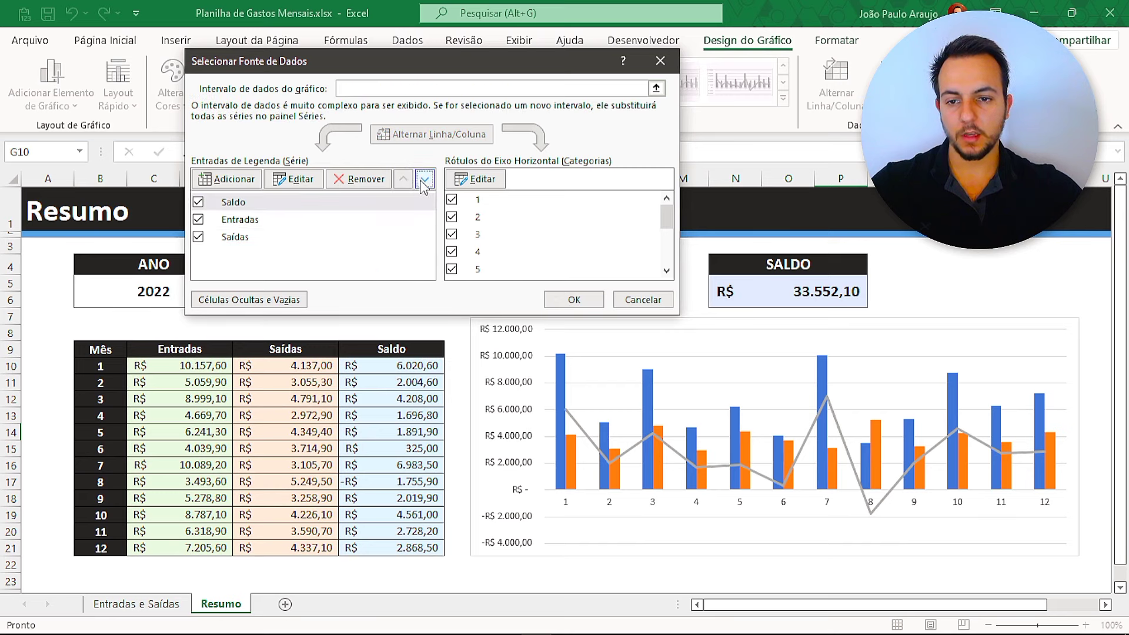
{"action": "left_click", "coordinate": [425, 179]}
{"action": "left_click", "coordinate": [424, 178]}
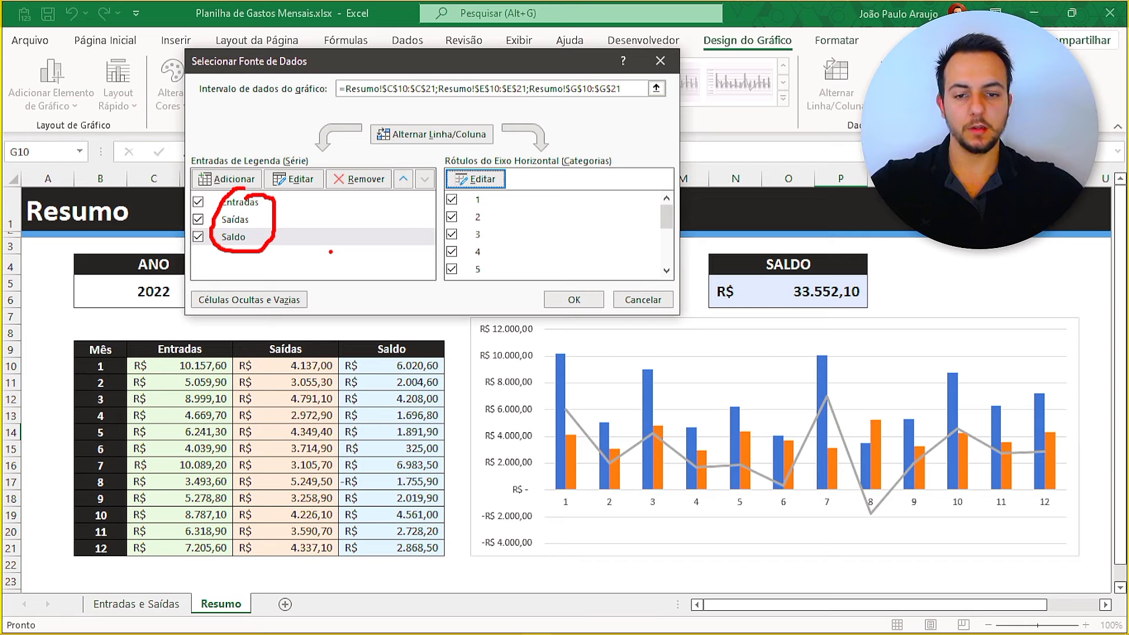
{"action": "left_click", "coordinate": [633, 295]}
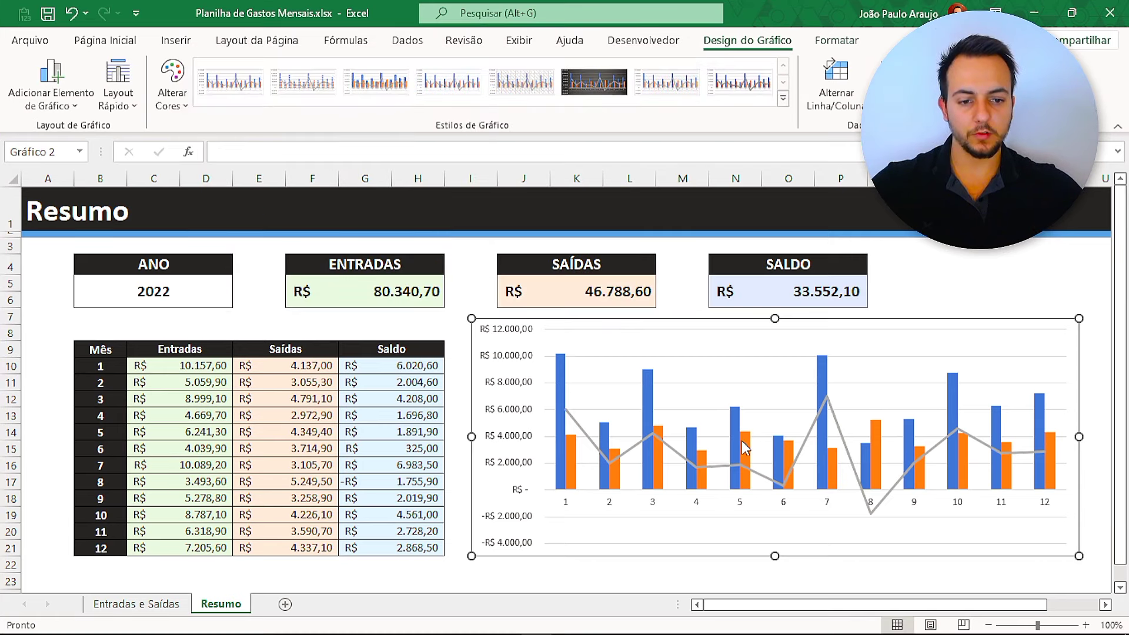
{"action": "key", "text": "Escape"}
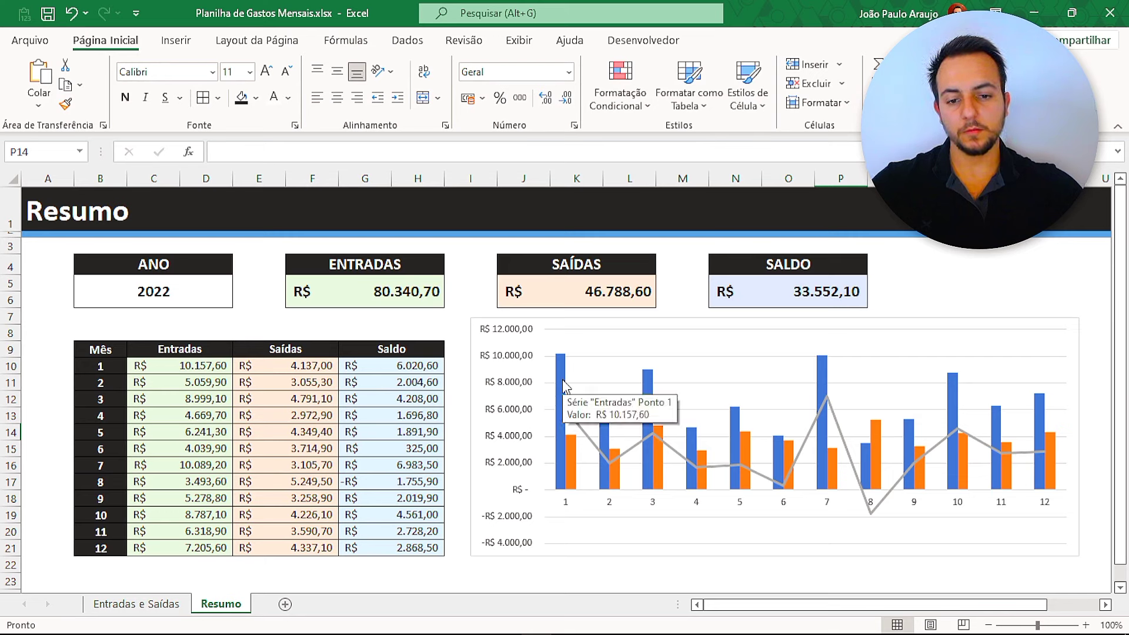
- Select the Resumo chart and show the Design do Gráfico styles gallery
{"action": "left_click", "coordinate": [481, 487]}
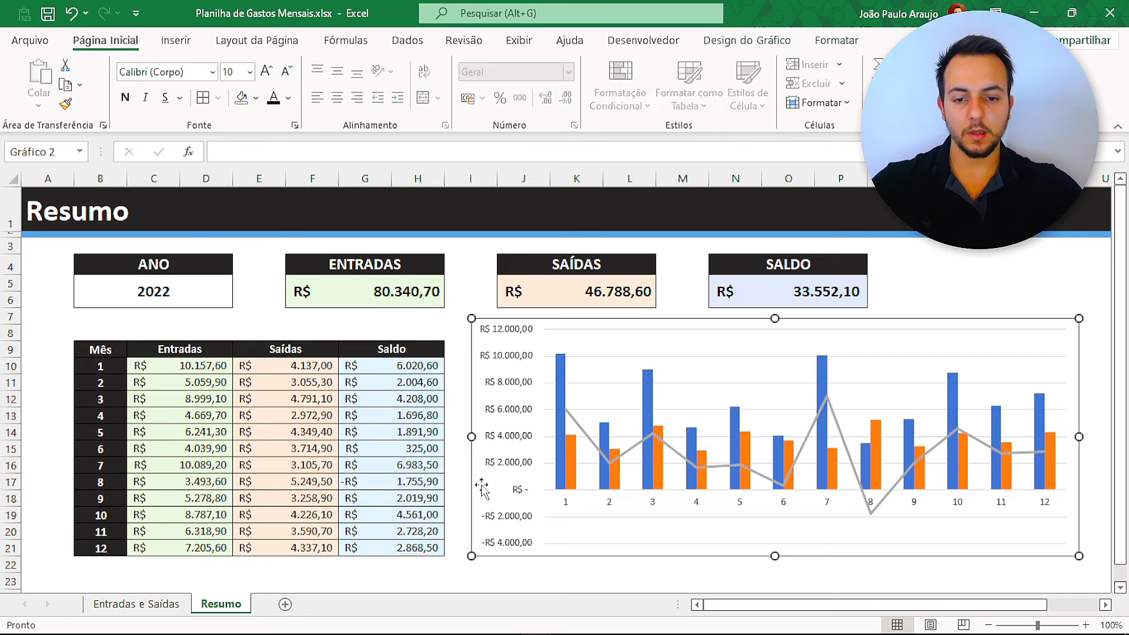
{"action": "left_click", "coordinate": [747, 40]}
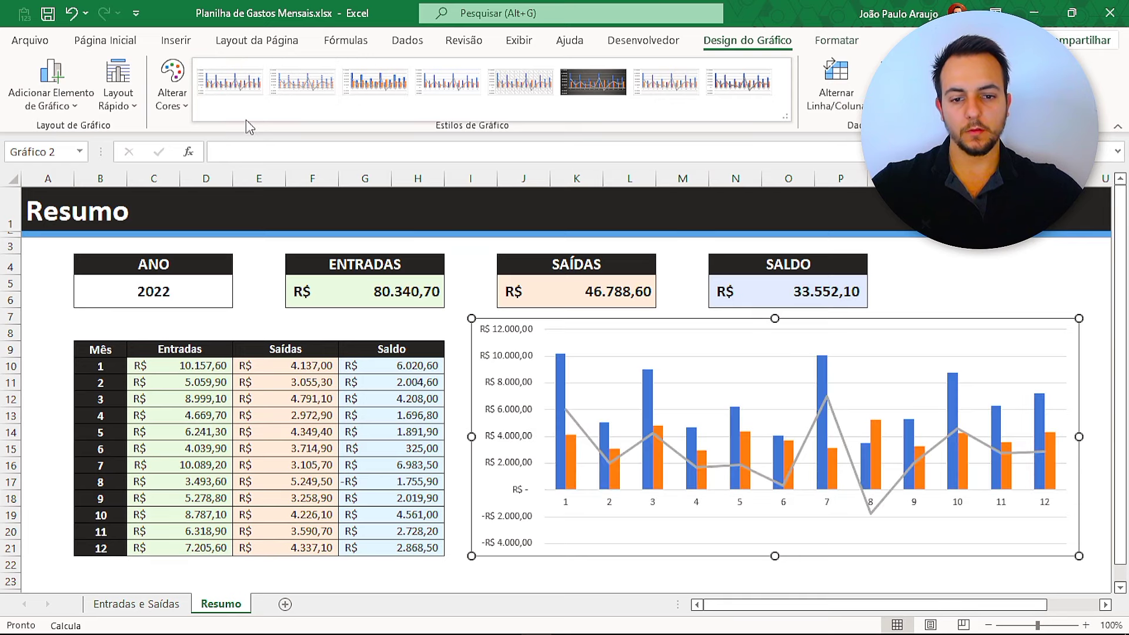
- Remove the chart's outline with Contorno da Forma > Sem Contorno
{"action": "key", "text": "Escape"}
{"action": "left_click", "coordinate": [476, 322]}
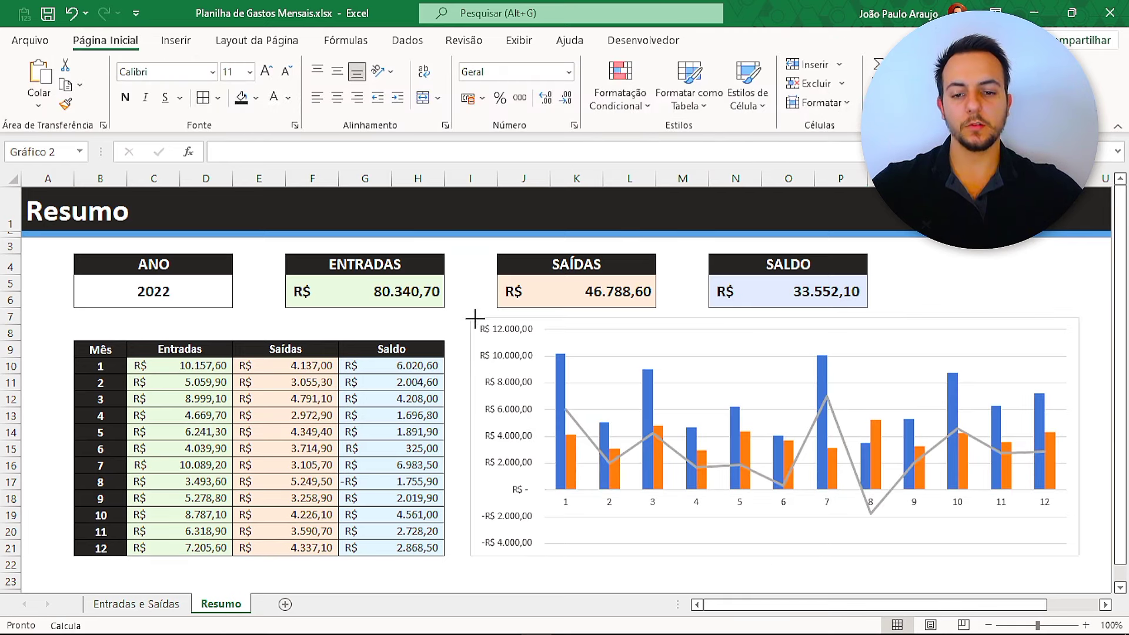
{"action": "left_click", "coordinate": [837, 40]}
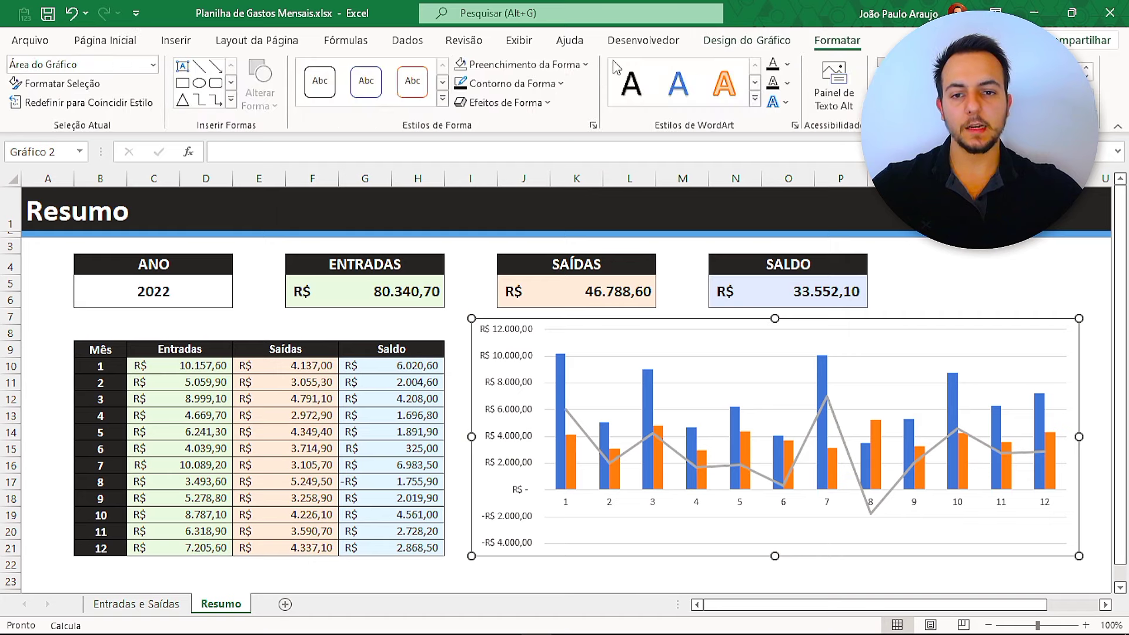
{"action": "left_click", "coordinate": [517, 85]}
{"action": "left_click", "coordinate": [505, 291]}
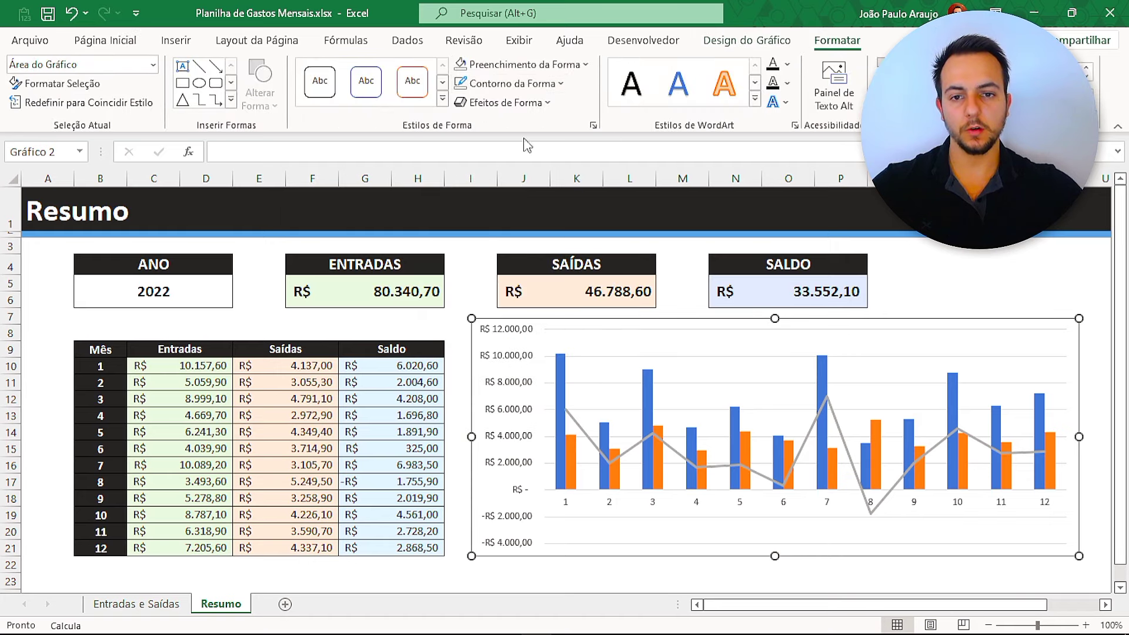
- Set the chart's Preenchimento da Forma to white
{"action": "left_click", "coordinate": [551, 65]}
{"action": "left_click", "coordinate": [551, 64]}
{"action": "left_click", "coordinate": [551, 65]}
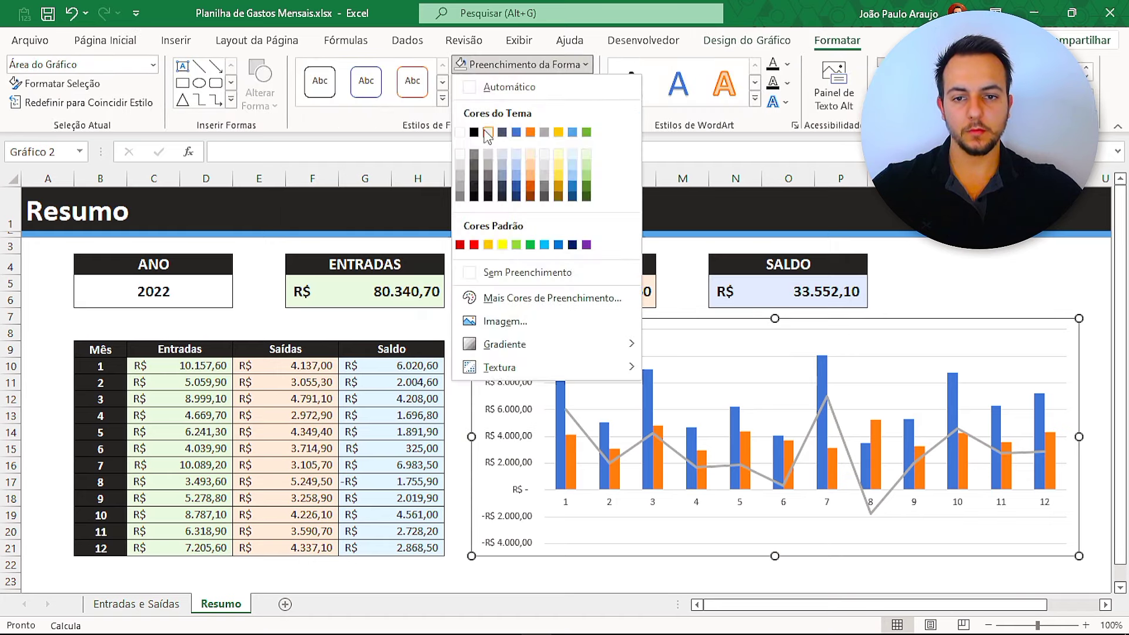
{"action": "left_click", "coordinate": [460, 131]}
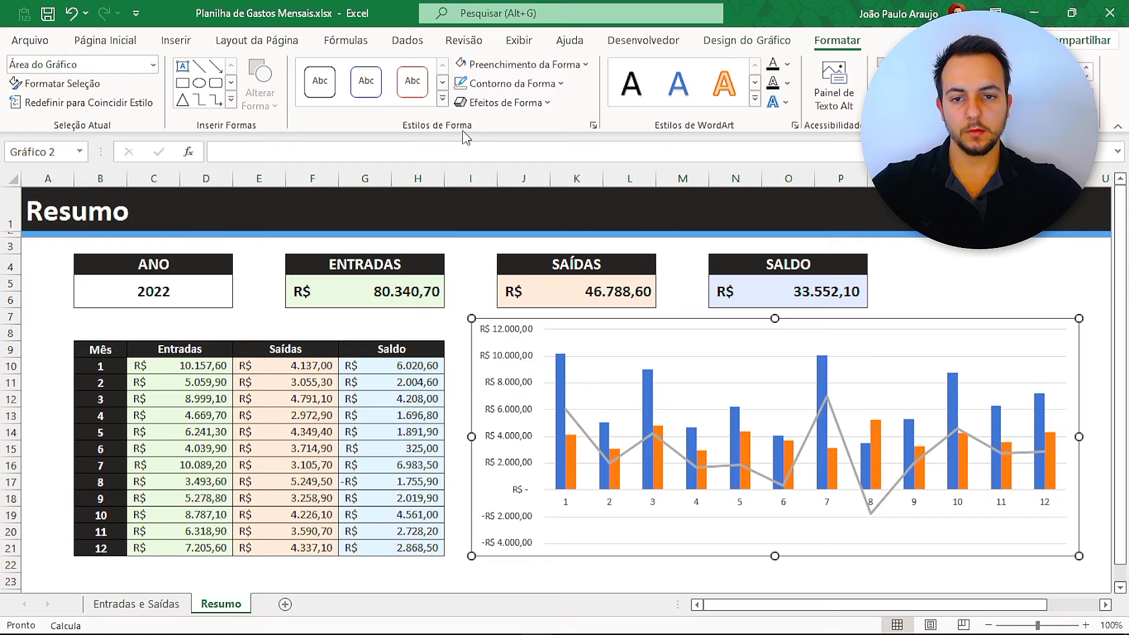
- Give the chart an outer drop shadow from Efeitos de Forma > Sombra
{"action": "left_click", "coordinate": [505, 104]}
{"action": "mouse_move", "coordinate": [514, 177]}
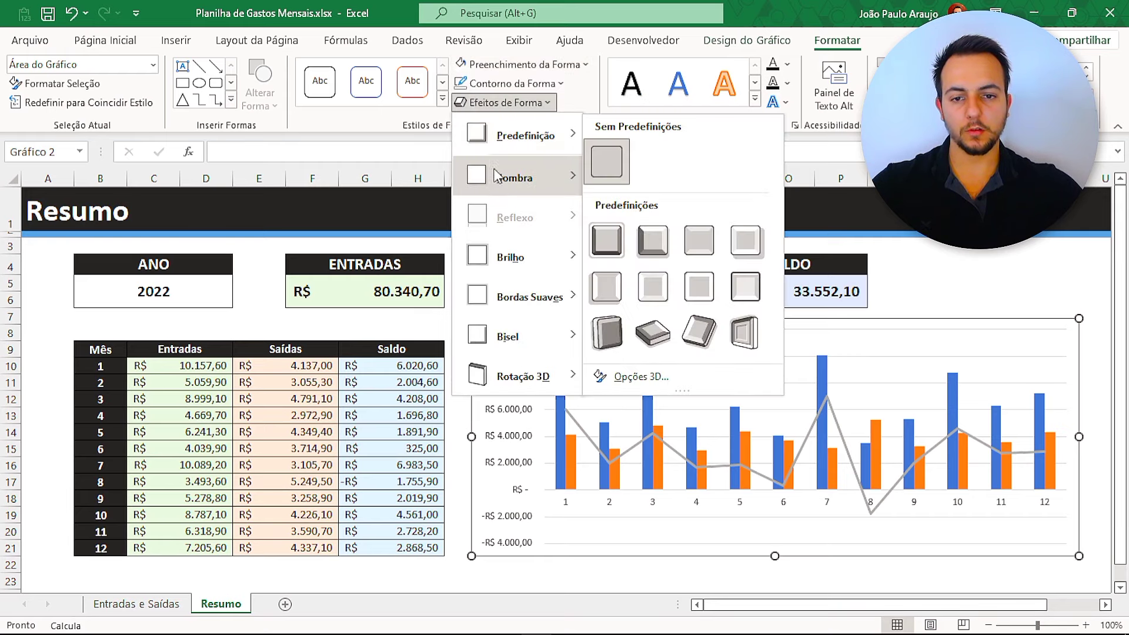
{"action": "left_click", "coordinate": [618, 227]}
{"action": "left_click", "coordinate": [417, 332]}
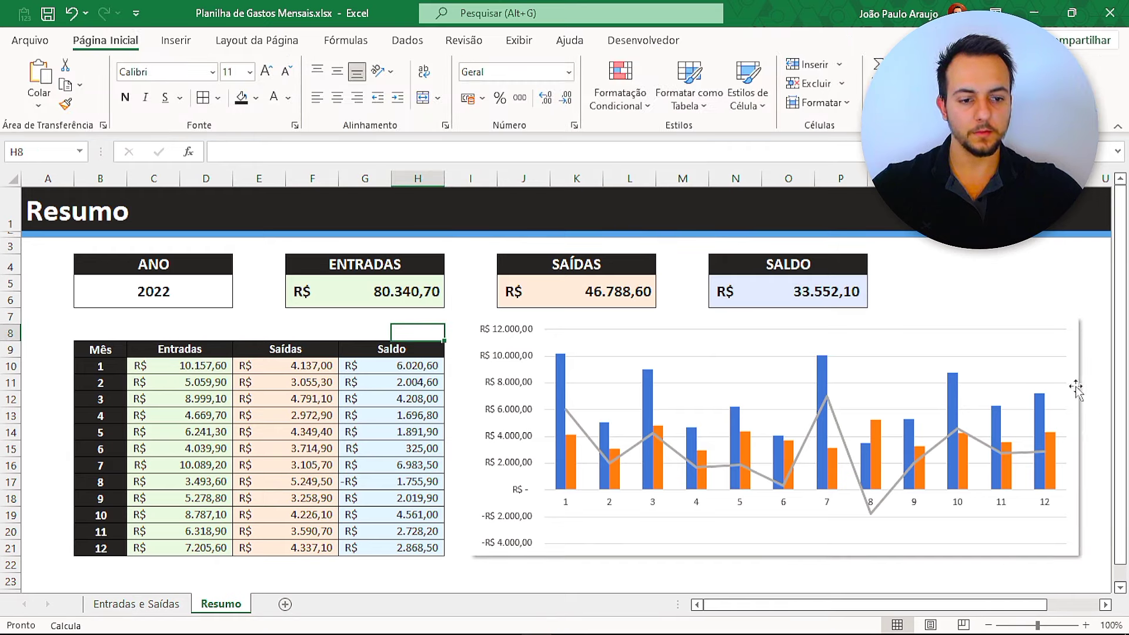
- Set the Entradas series gap width from 219% to 50% to widen the columns
{"action": "double_click", "coordinate": [560, 382]}
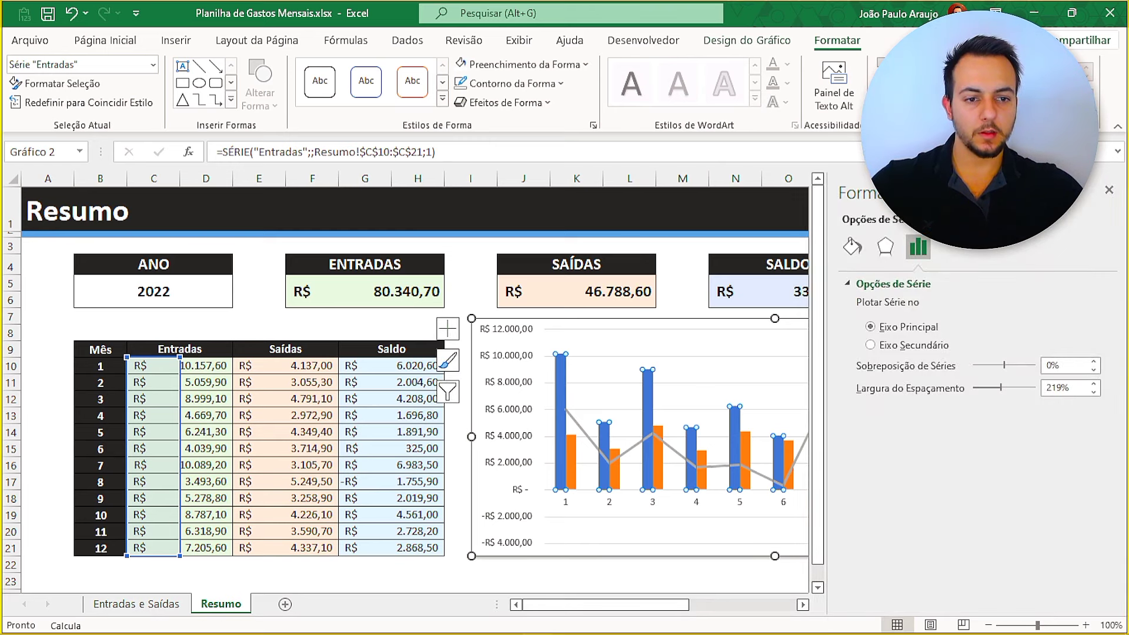
{"action": "left_click_drag", "start_coordinate": [908, 225], "coordinate": [949, 257]}
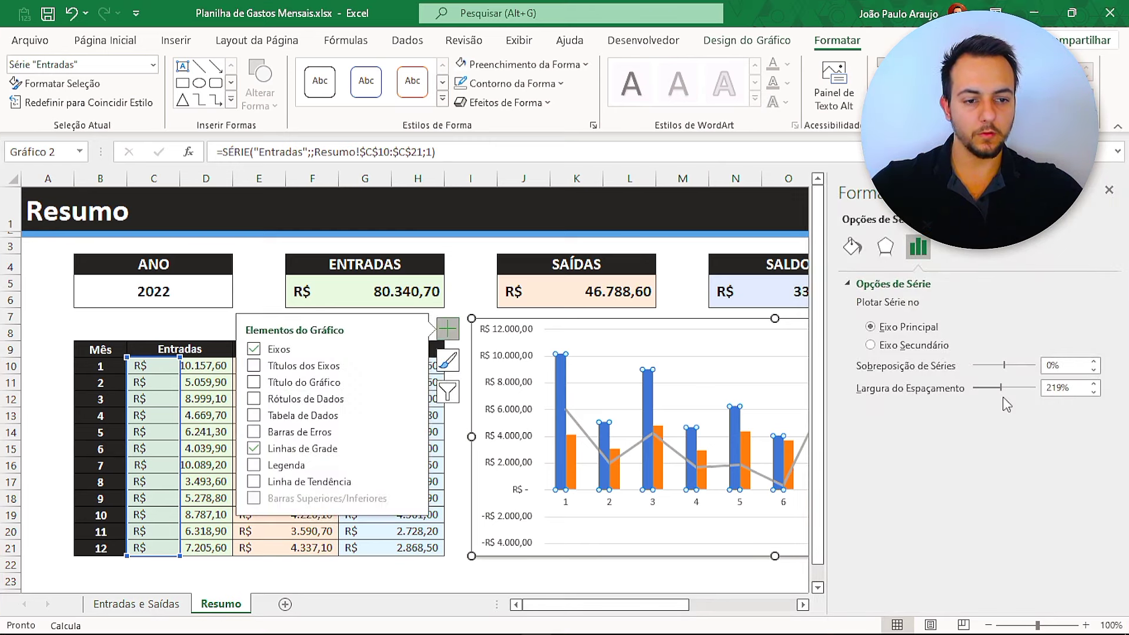
{"action": "left_click", "coordinate": [1041, 392]}
{"action": "left_click_drag", "start_coordinate": [1081, 388], "coordinate": [1033, 413]}
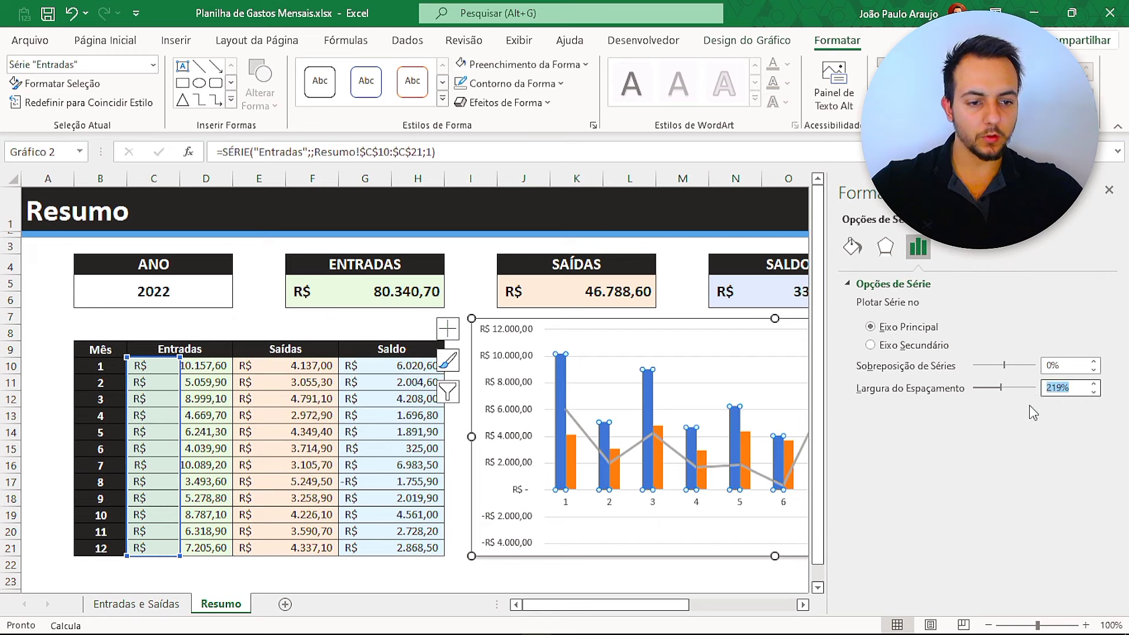
{"action": "type", "text": "50"}
{"action": "key", "text": "Return"}
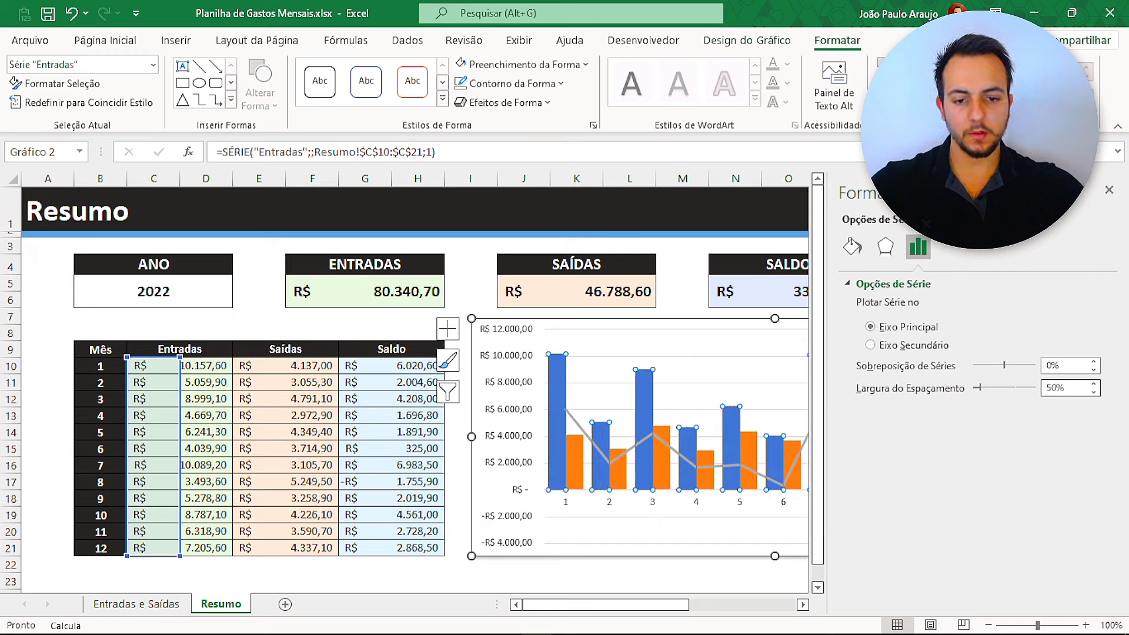
{"action": "left_click_drag", "start_coordinate": [598, 602], "coordinate": [697, 609]}
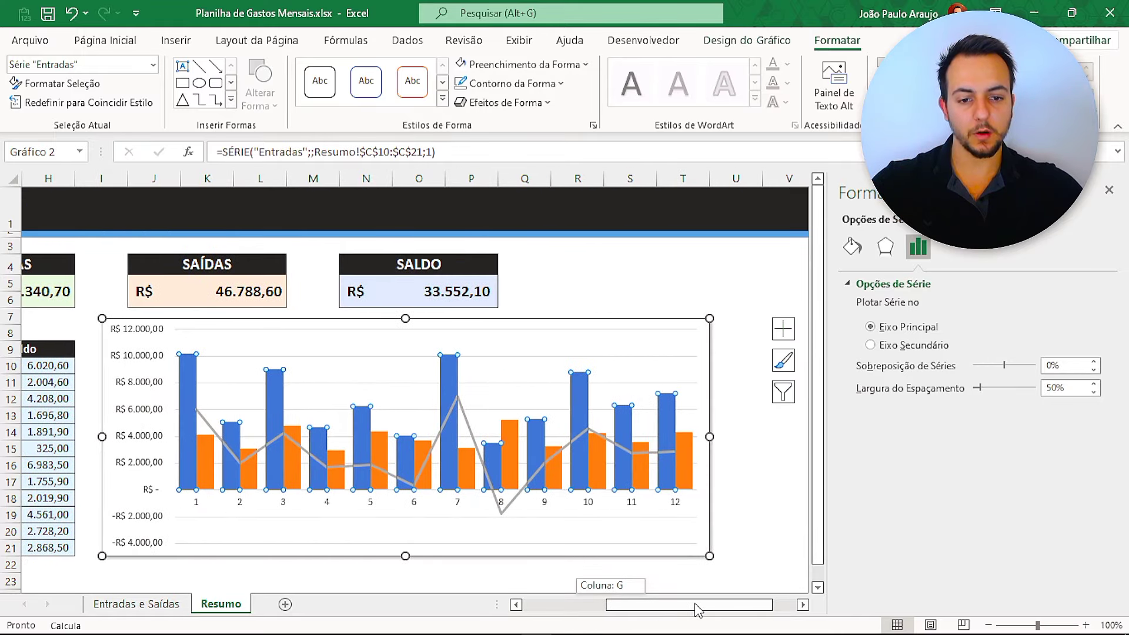
{"action": "left_click_drag", "start_coordinate": [696, 609], "coordinate": [538, 617]}
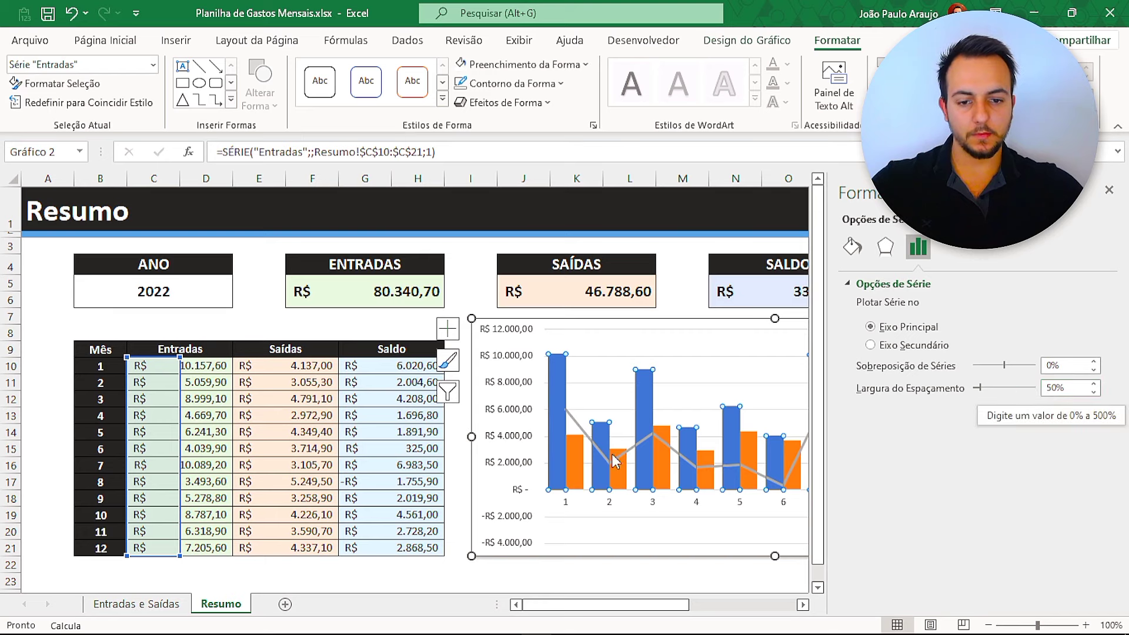
{"action": "left_click", "coordinate": [853, 247]}
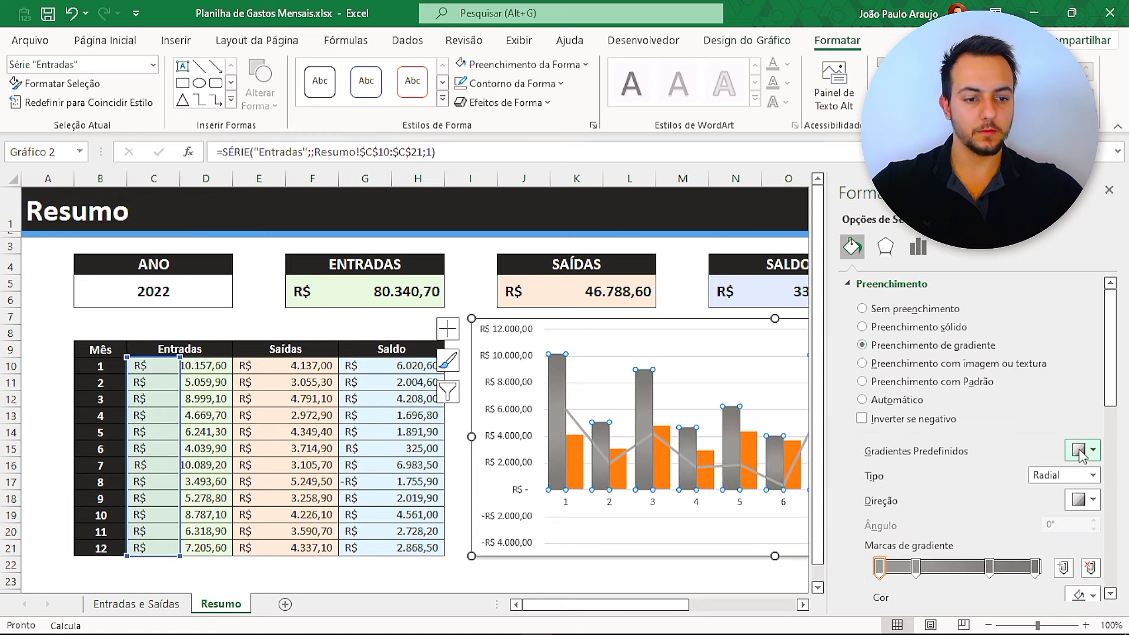
- Give Entradas a green preset gradient and Saídas an orange linear gradient fill
{"action": "left_click", "coordinate": [1081, 450]}
{"action": "left_click", "coordinate": [1108, 346]}
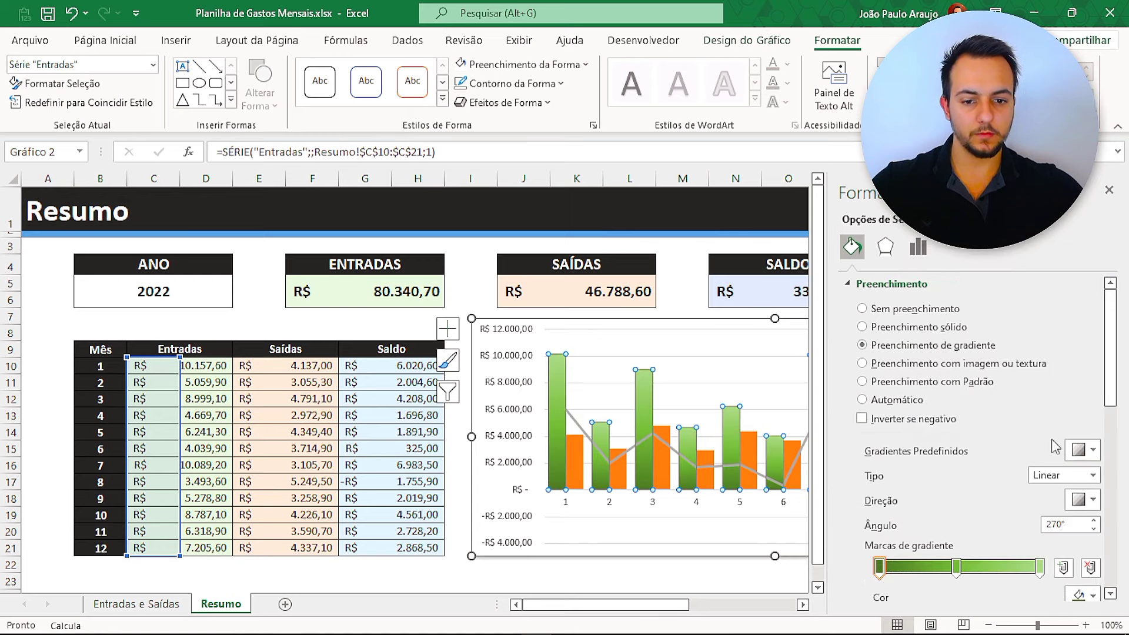
{"action": "left_click", "coordinate": [580, 469]}
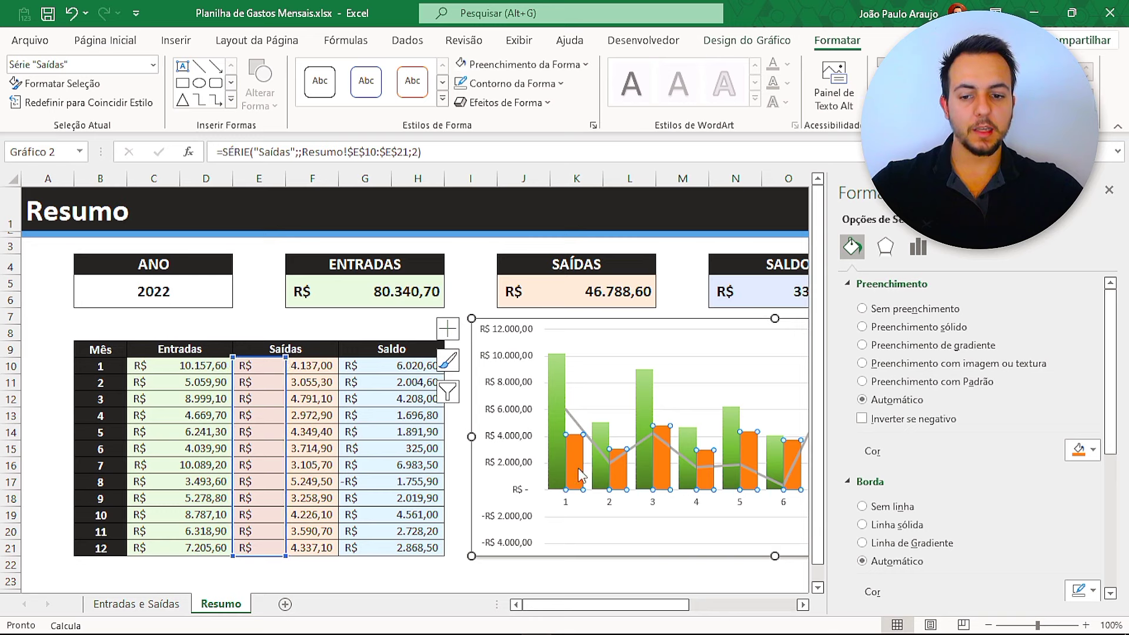
{"action": "left_click", "coordinate": [1082, 450]}
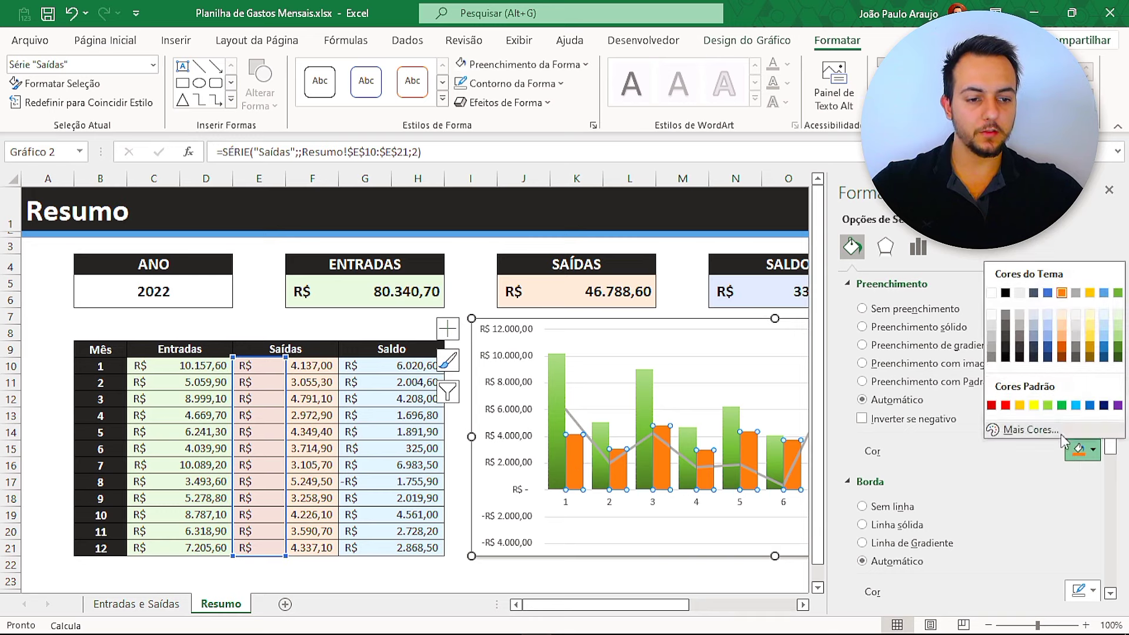
{"action": "key", "text": "Escape"}
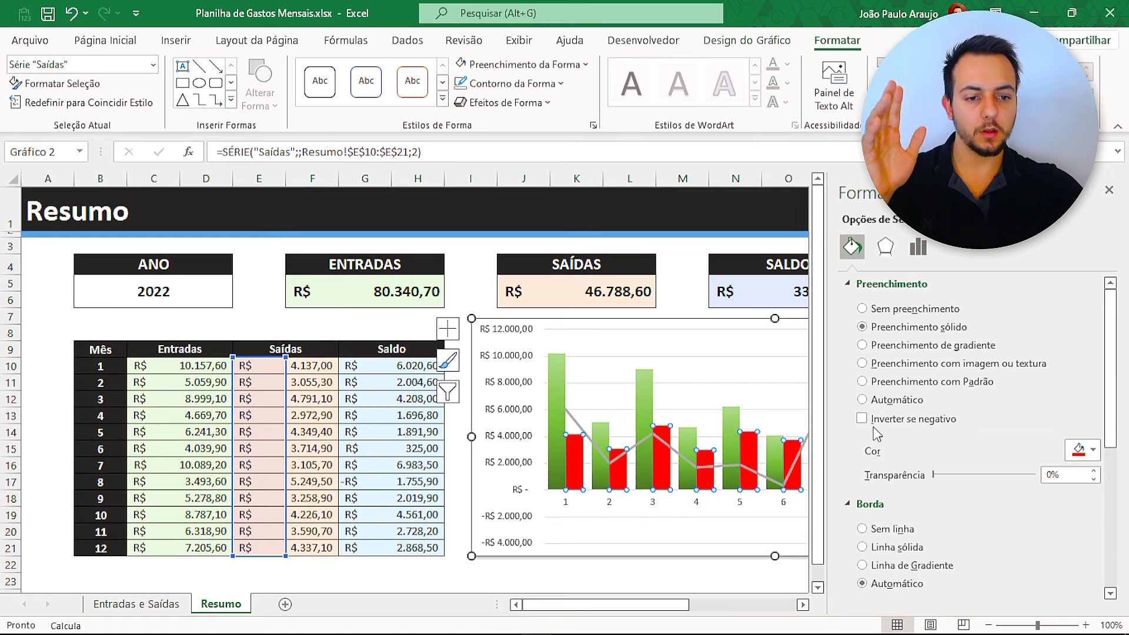
{"action": "left_click", "coordinate": [892, 349]}
{"action": "left_click", "coordinate": [1082, 449]}
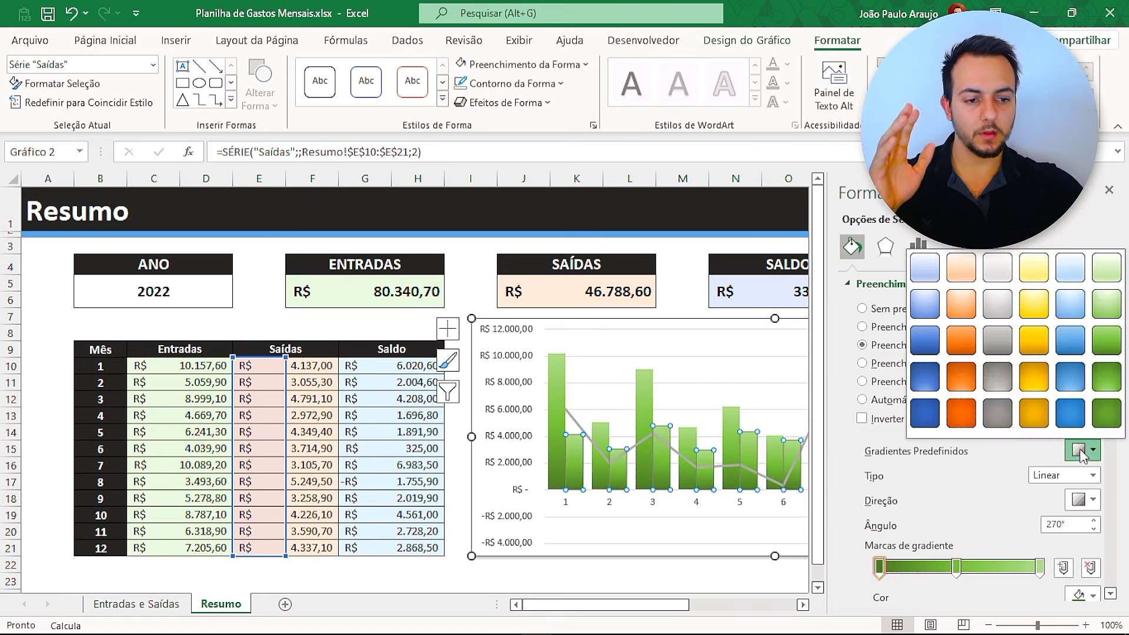
{"action": "left_click", "coordinate": [960, 391]}
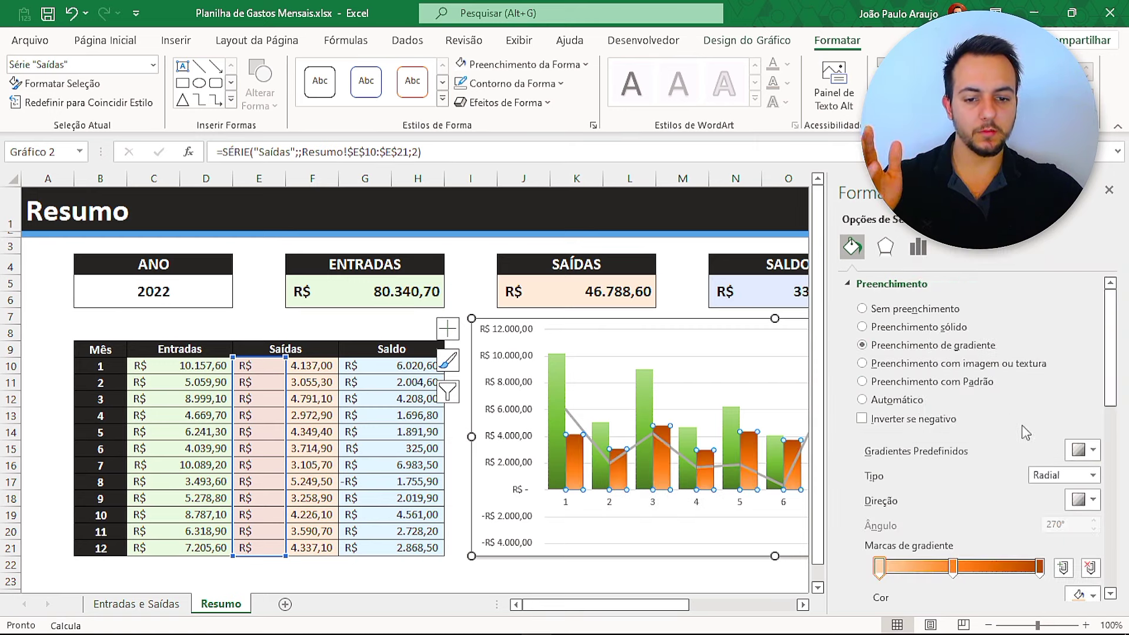
{"action": "left_click", "coordinate": [1082, 450]}
{"action": "left_click", "coordinate": [1006, 391]}
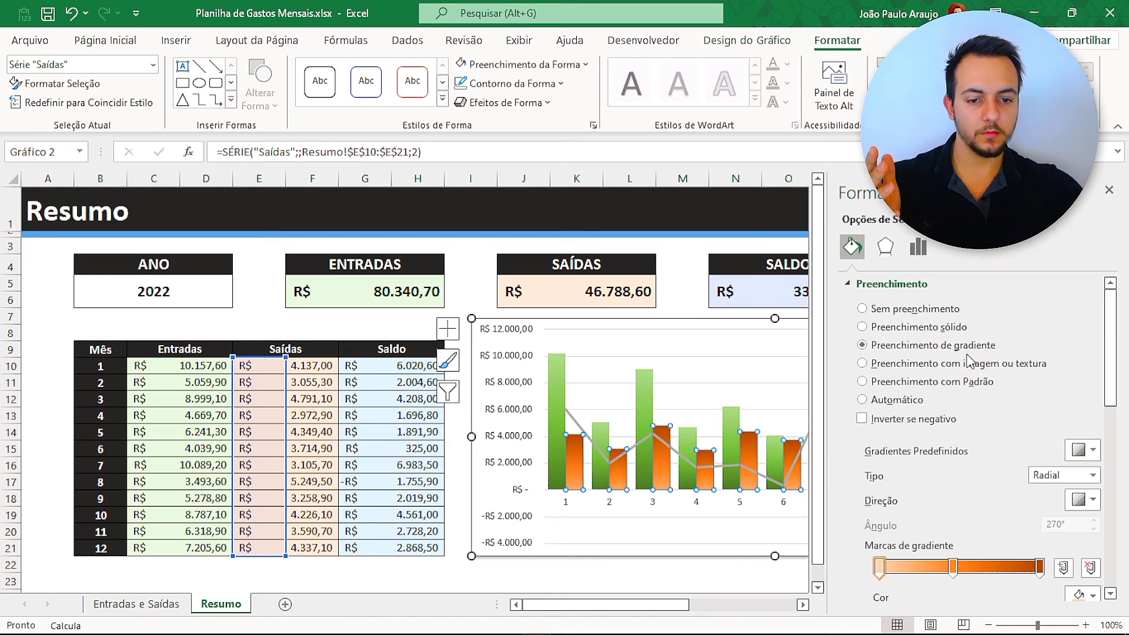
{"action": "left_click", "coordinate": [1084, 450]}
{"action": "left_click", "coordinate": [995, 468]}
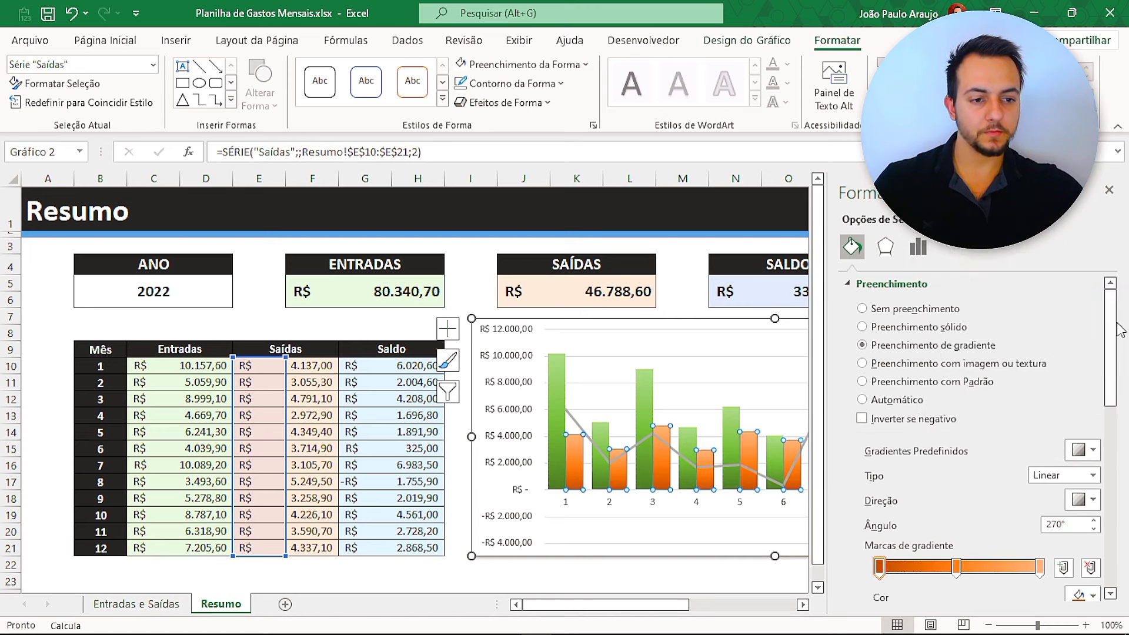
- Make all three Saídas gradient stops red, moving the first stop to 20%
{"action": "scroll", "coordinate": [958, 420], "scroll_direction": "down", "scroll_amount": 3}
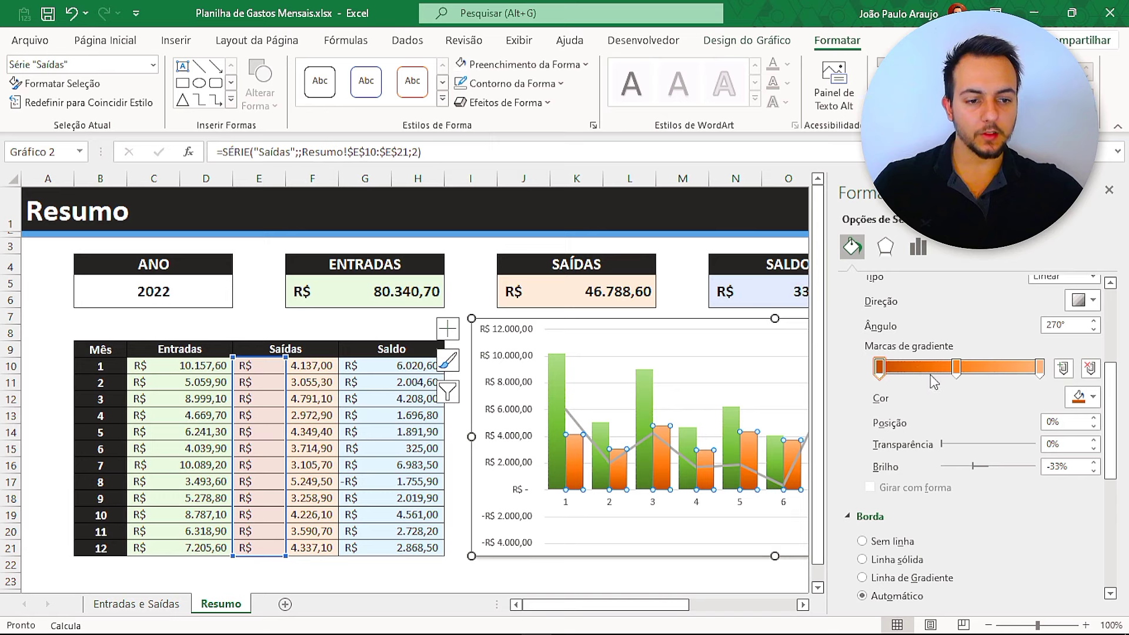
{"action": "mouse_move", "coordinate": [880, 367]}
{"action": "left_mouse_down"}
{"action": "mouse_move", "coordinate": [919, 368]}
{"action": "mouse_move", "coordinate": [870, 379]}
{"action": "left_mouse_up"}
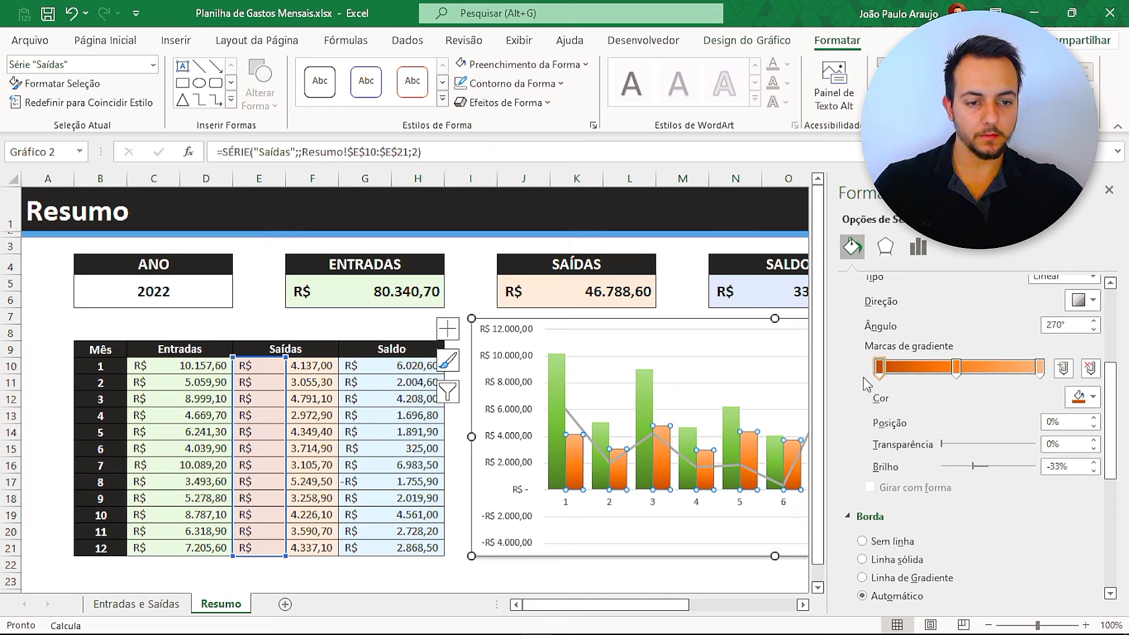
{"action": "left_click", "coordinate": [1087, 397]}
{"action": "left_click", "coordinate": [1005, 552]}
{"action": "left_click", "coordinate": [956, 368]}
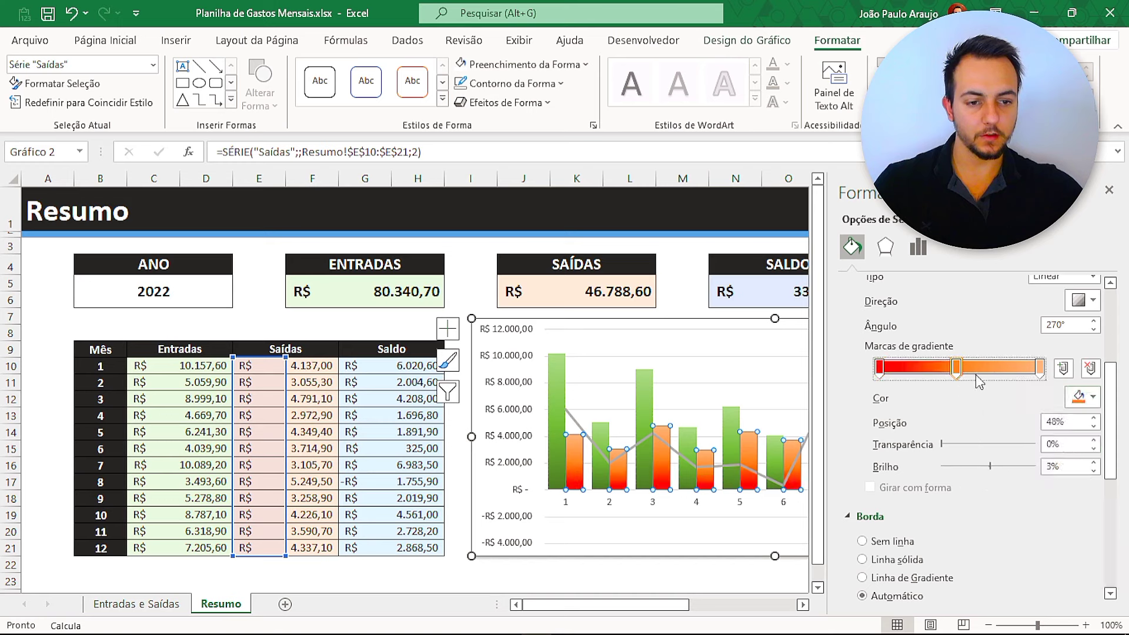
{"action": "left_click", "coordinate": [1069, 400]}
{"action": "left_click", "coordinate": [1006, 555]}
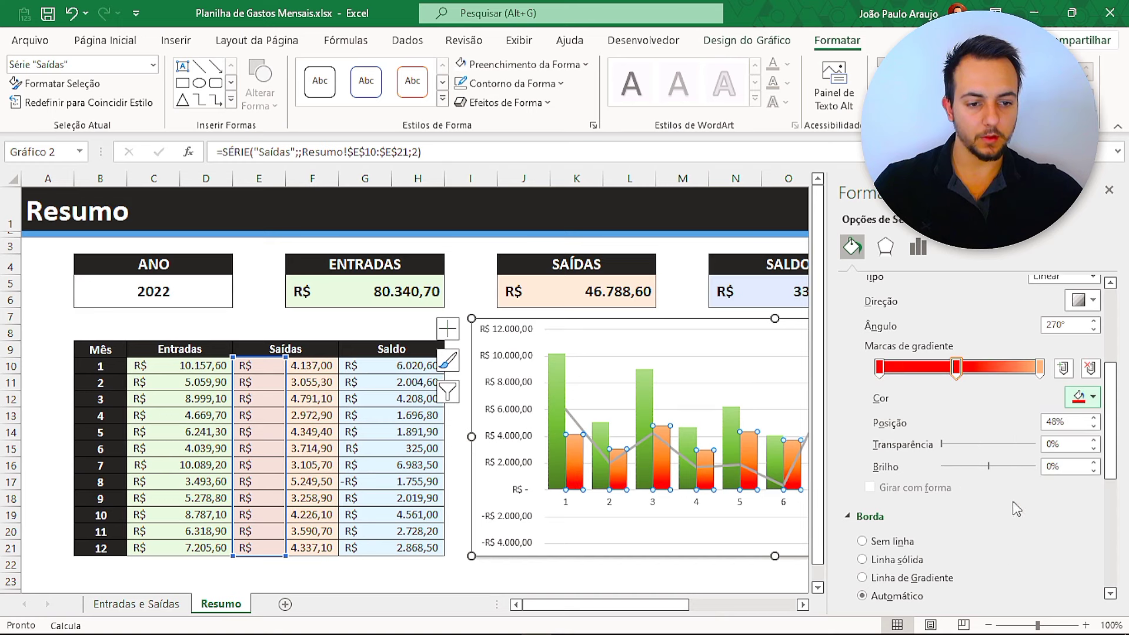
{"action": "left_click", "coordinate": [1040, 367]}
{"action": "left_click", "coordinate": [1088, 397]}
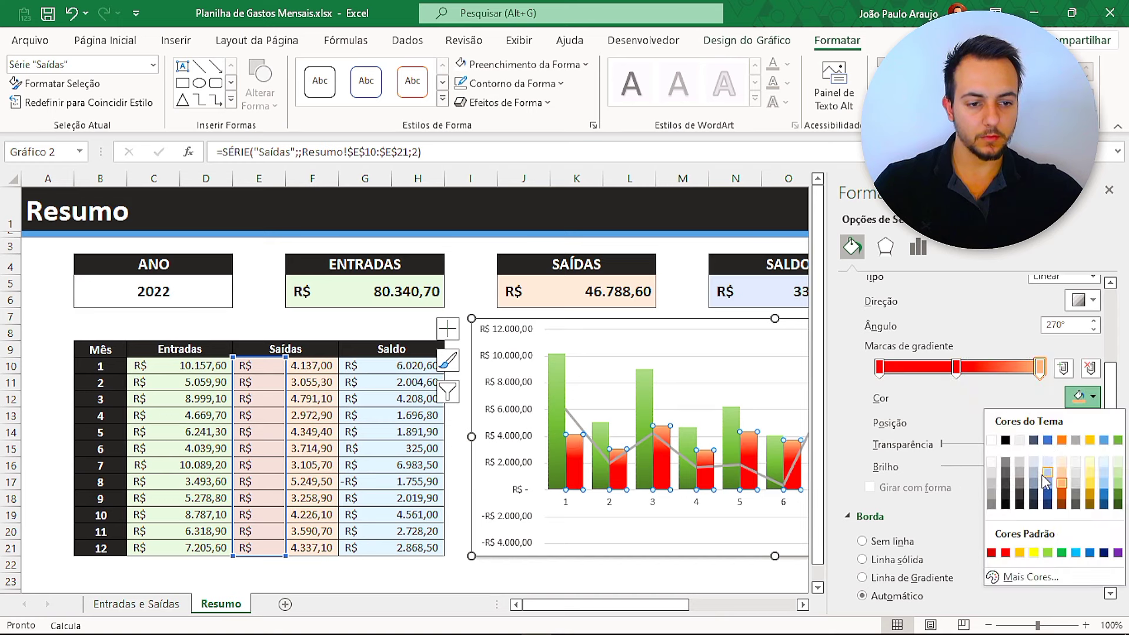
{"action": "left_click", "coordinate": [1005, 552]}
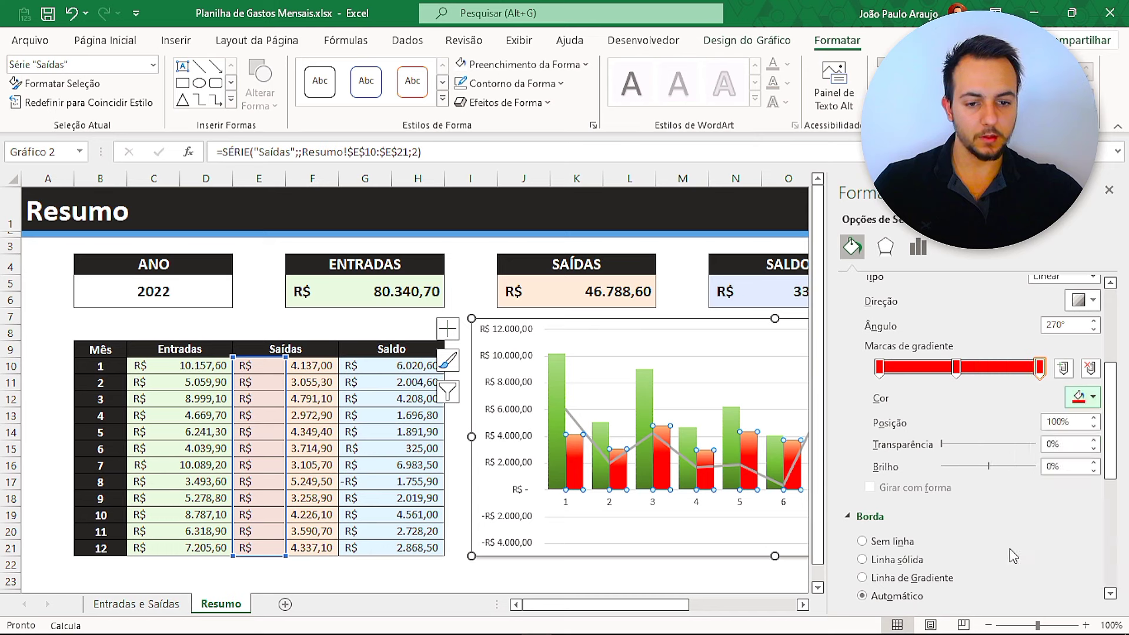
{"action": "left_click", "coordinate": [1039, 376]}
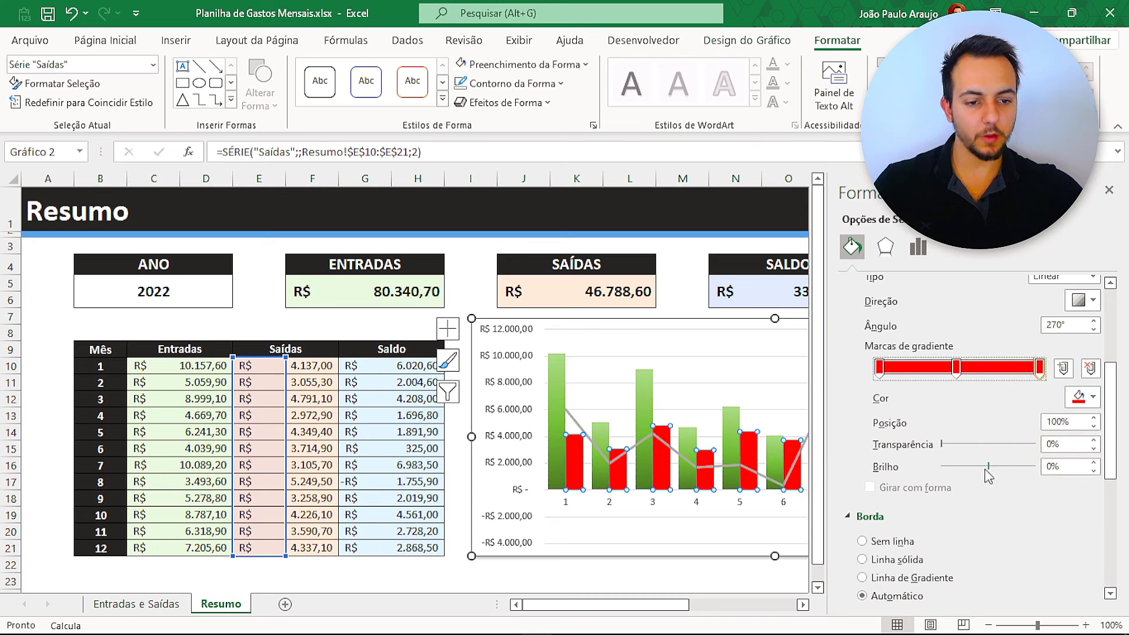
- Add a gradient stop at 0% and darken its red with Brilho -46%
{"action": "left_click", "coordinate": [896, 367]}
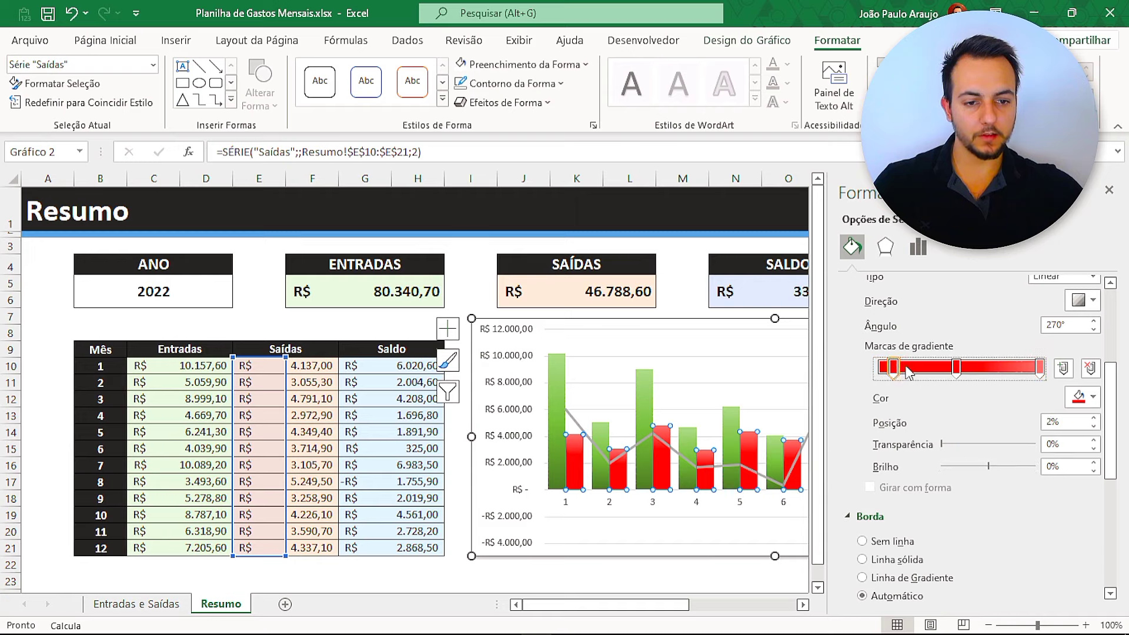
{"action": "left_click_drag", "start_coordinate": [893, 369], "coordinate": [879, 375]}
{"action": "left_click_drag", "start_coordinate": [981, 468], "coordinate": [966, 469]}
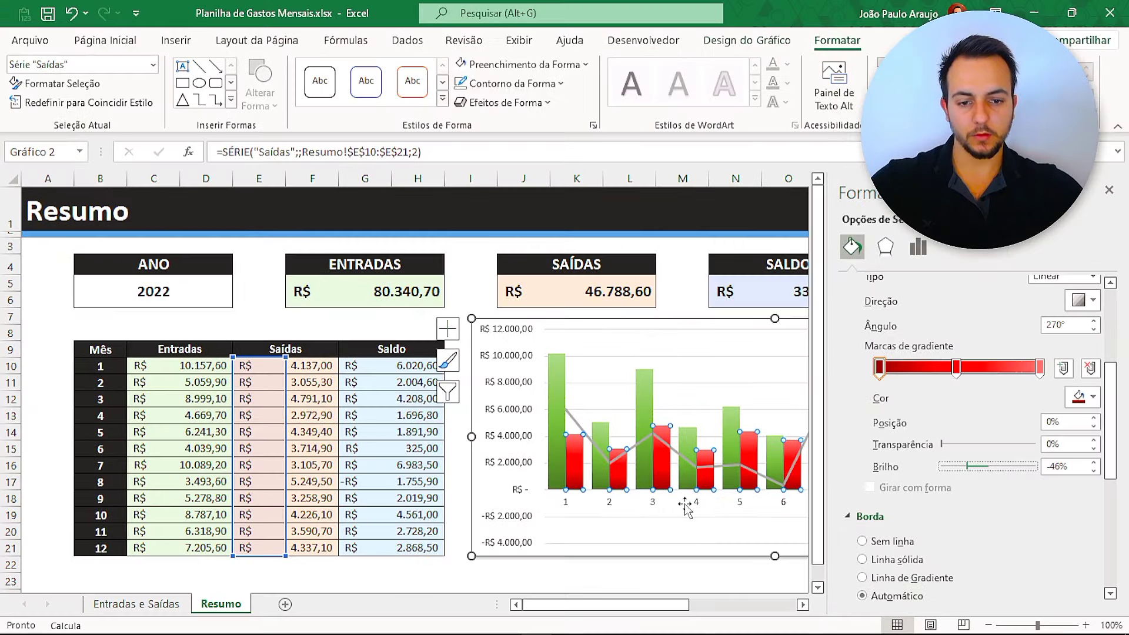
- Make the Saldo line a solid light-blue line
{"action": "left_click", "coordinate": [640, 447]}
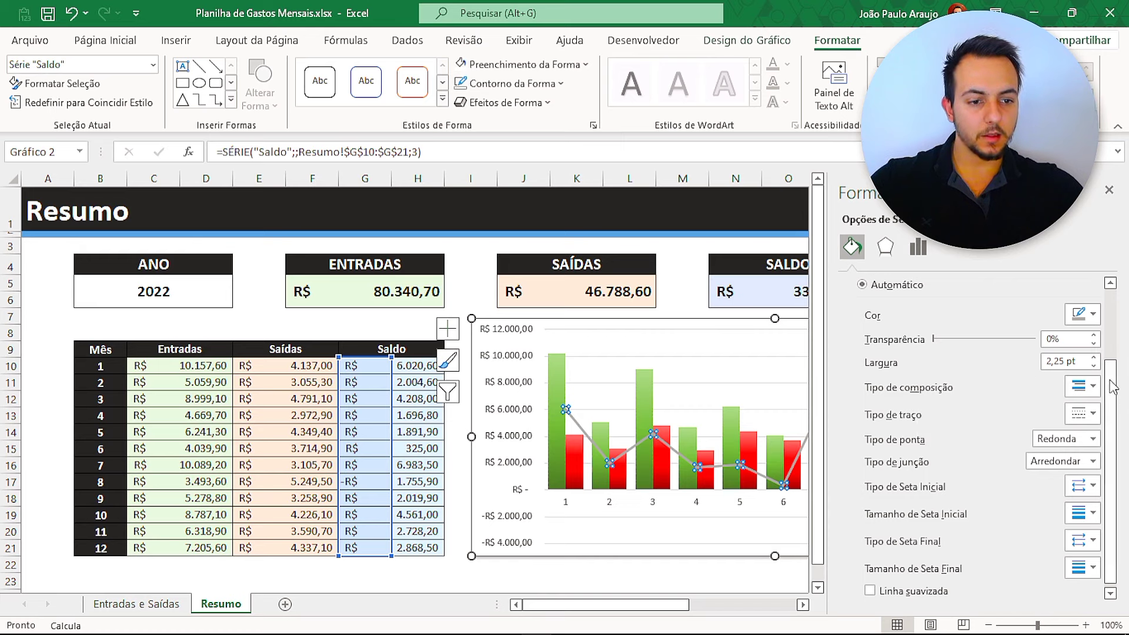
{"action": "left_click_drag", "start_coordinate": [1112, 386], "coordinate": [1110, 361]}
{"action": "left_click", "coordinate": [1081, 350]}
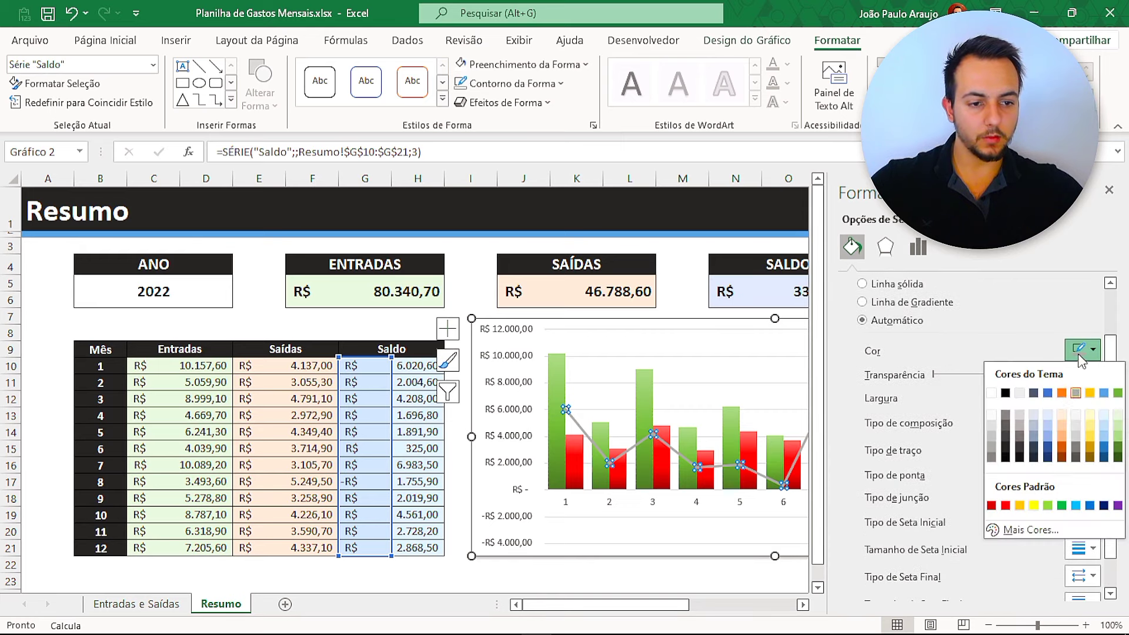
{"action": "left_click", "coordinate": [1047, 392]}
{"action": "left_click", "coordinate": [1092, 351]}
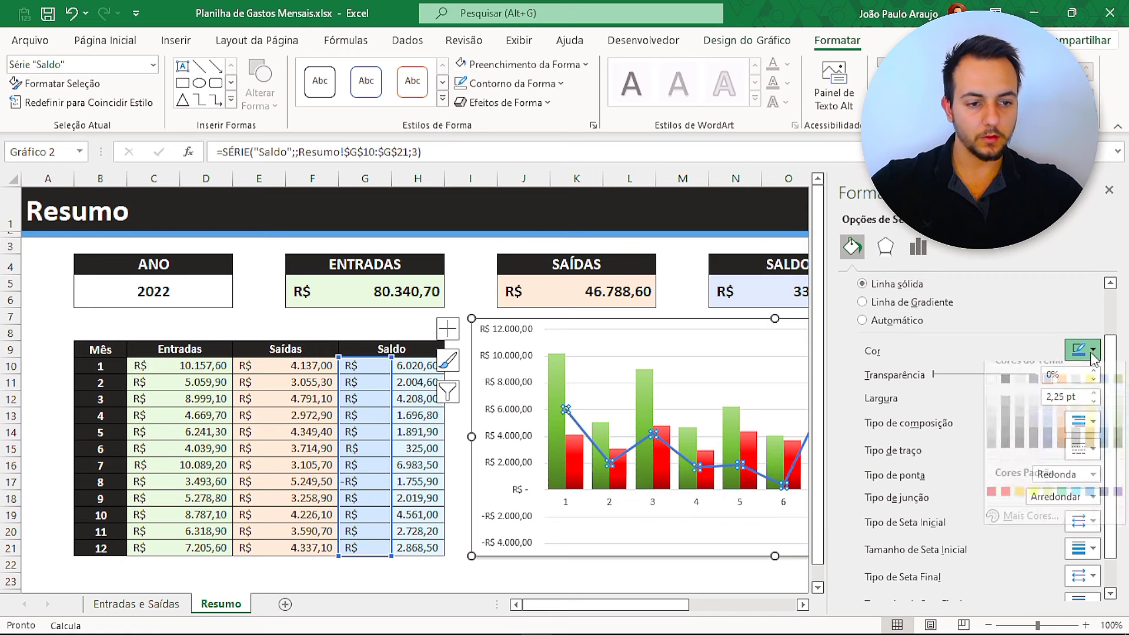
{"action": "left_click", "coordinate": [1103, 393]}
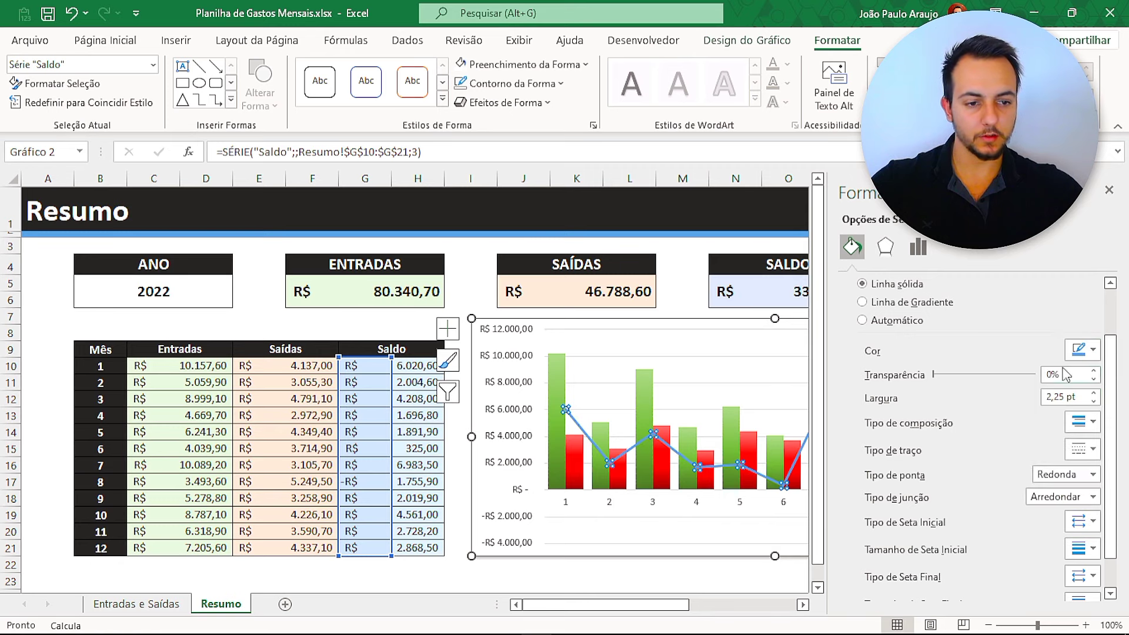
{"action": "left_click", "coordinate": [1087, 352]}
{"action": "left_click", "coordinate": [1076, 507]}
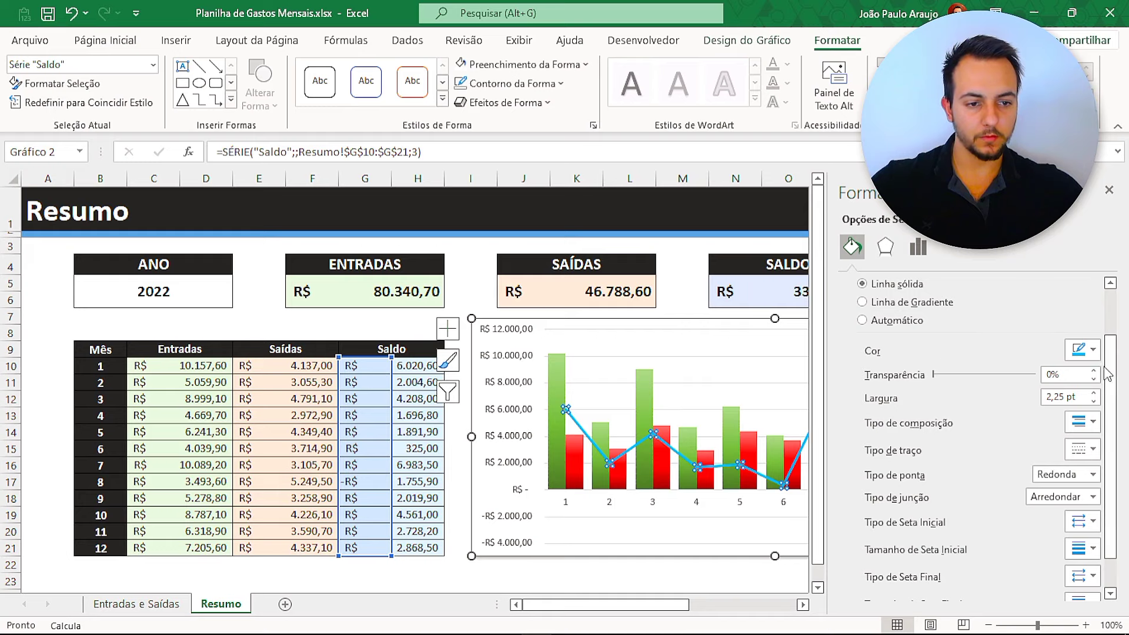
- Turn on Linha suavizada to smooth the Saldo line
{"action": "left_click_drag", "start_coordinate": [1105, 370], "coordinate": [1096, 464]}
{"action": "left_click", "coordinate": [890, 588]}
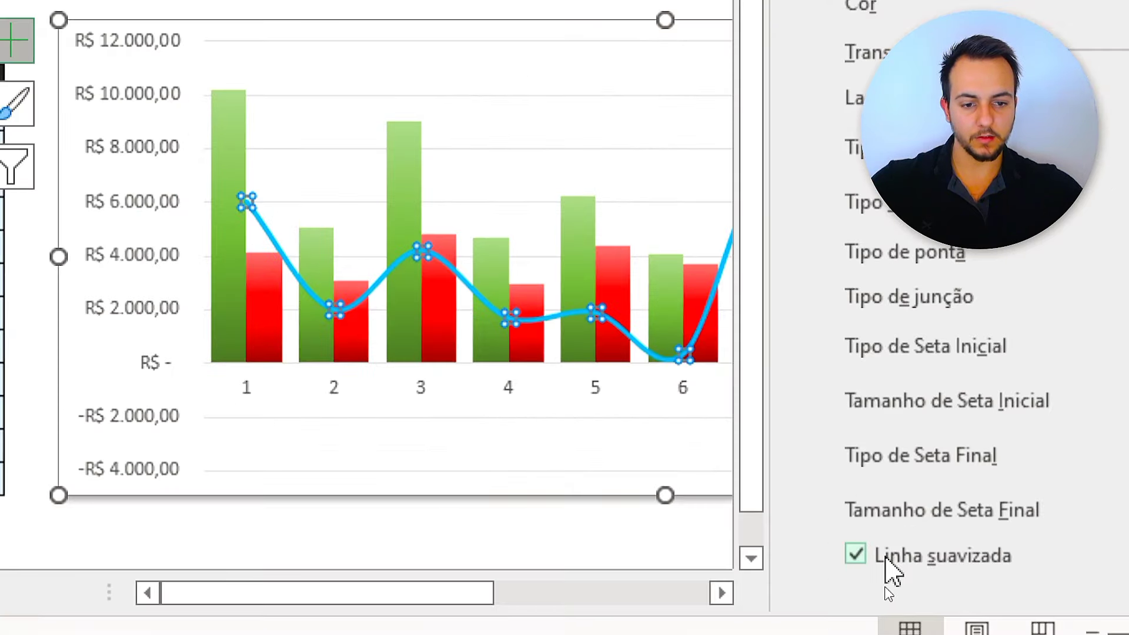
{"action": "left_click", "coordinate": [886, 587]}
{"action": "left_click", "coordinate": [886, 587]}
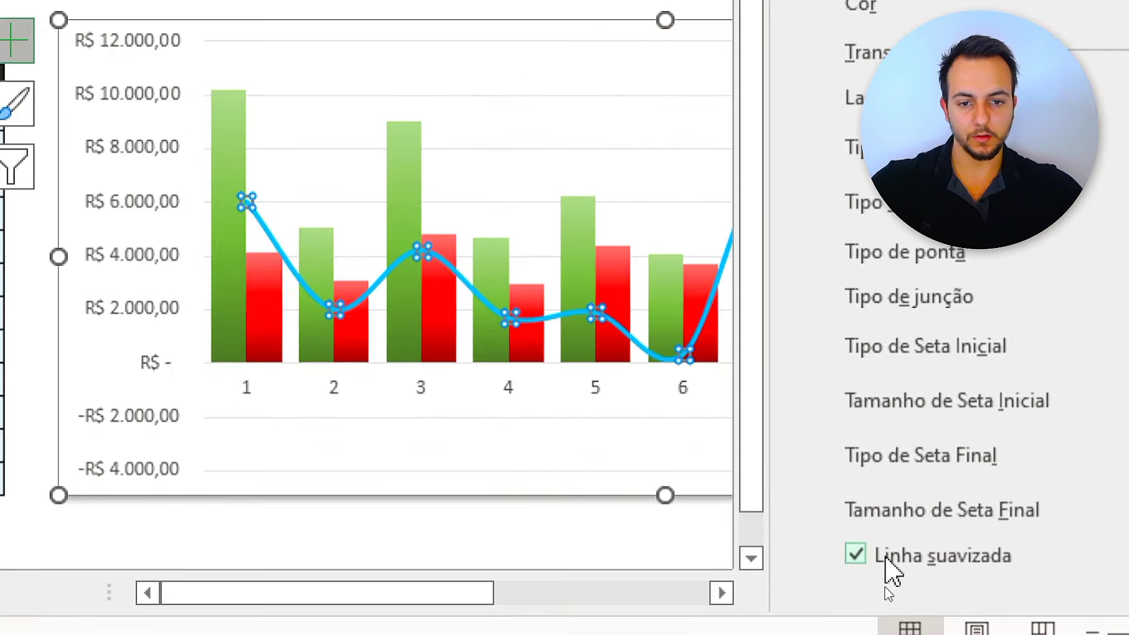
{"action": "left_click", "coordinate": [885, 555]}
{"action": "left_click", "coordinate": [886, 556]}
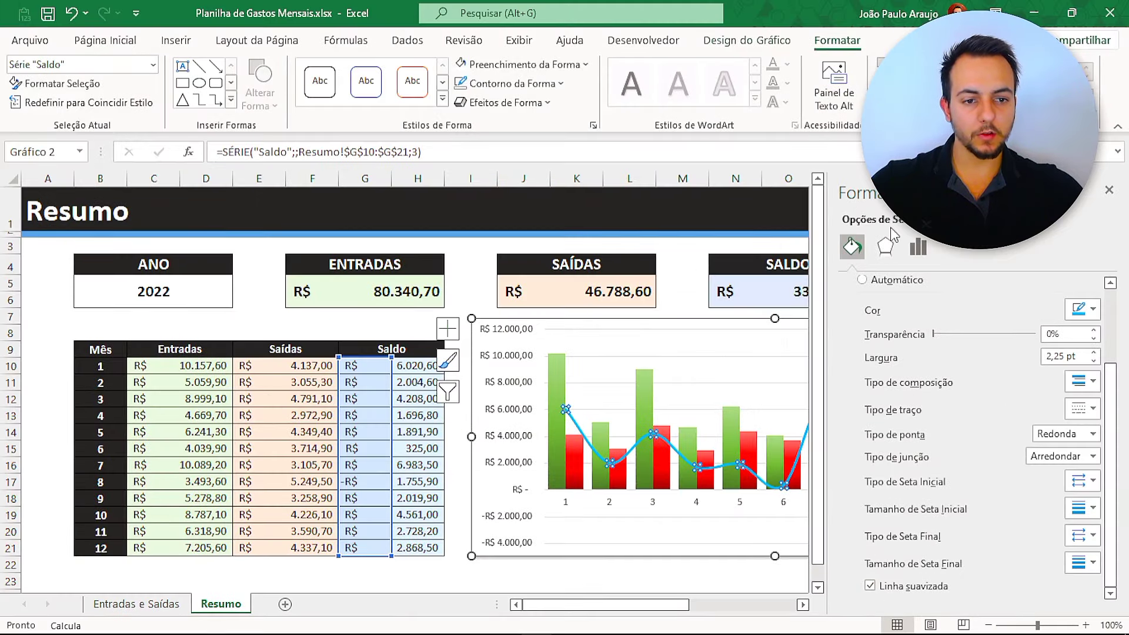
- Add an outer Sombra preset to the Saldo line with 0% transparency
{"action": "left_click", "coordinate": [884, 247]}
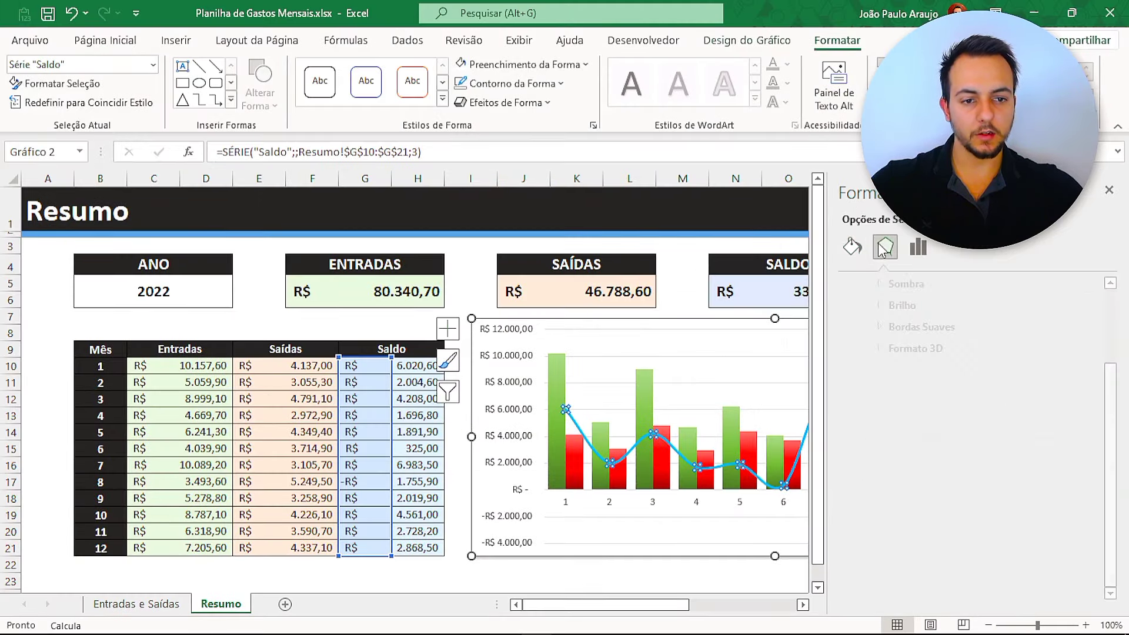
{"action": "left_click", "coordinate": [871, 284]}
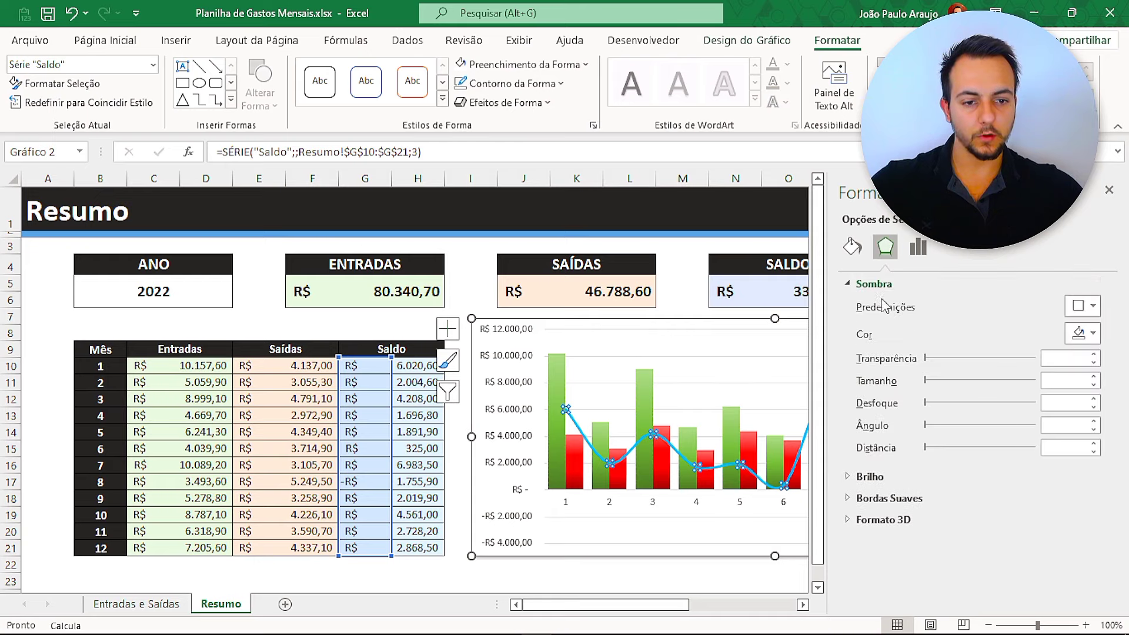
{"action": "left_click", "coordinate": [1082, 306]}
{"action": "left_click", "coordinate": [1013, 450]}
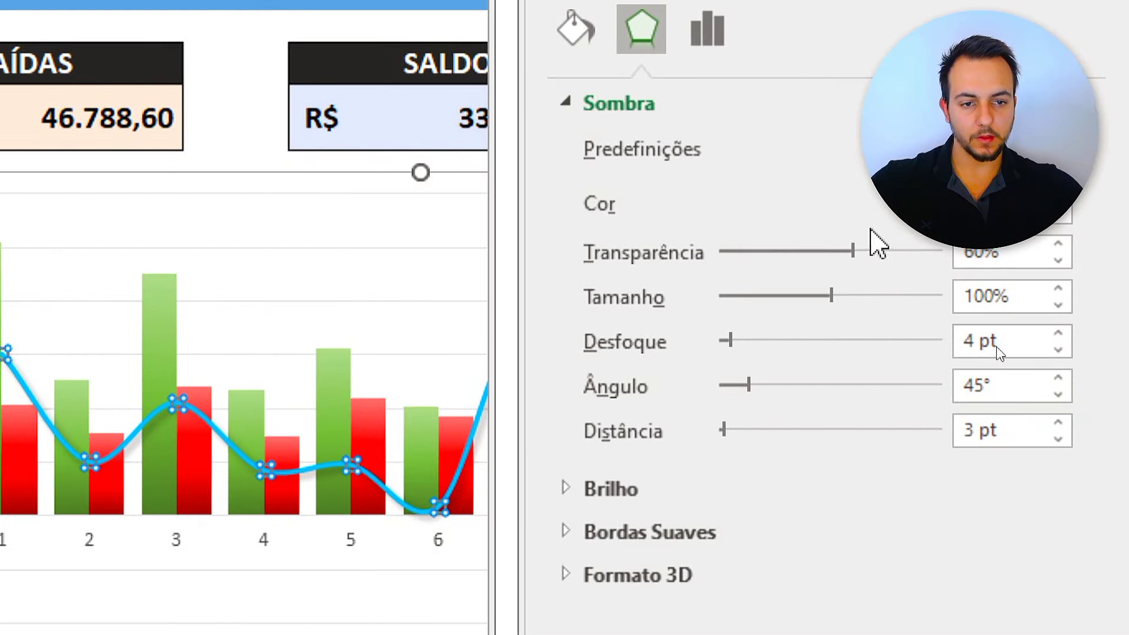
{"action": "left_click_drag", "start_coordinate": [852, 251], "coordinate": [705, 274]}
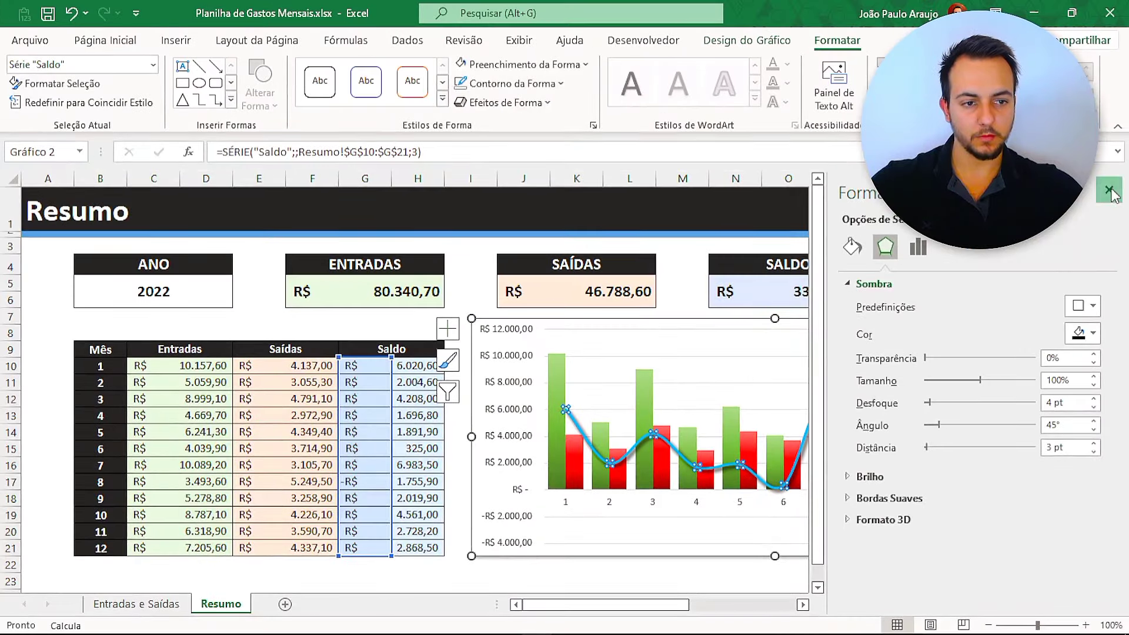
{"action": "left_click", "coordinate": [1108, 190]}
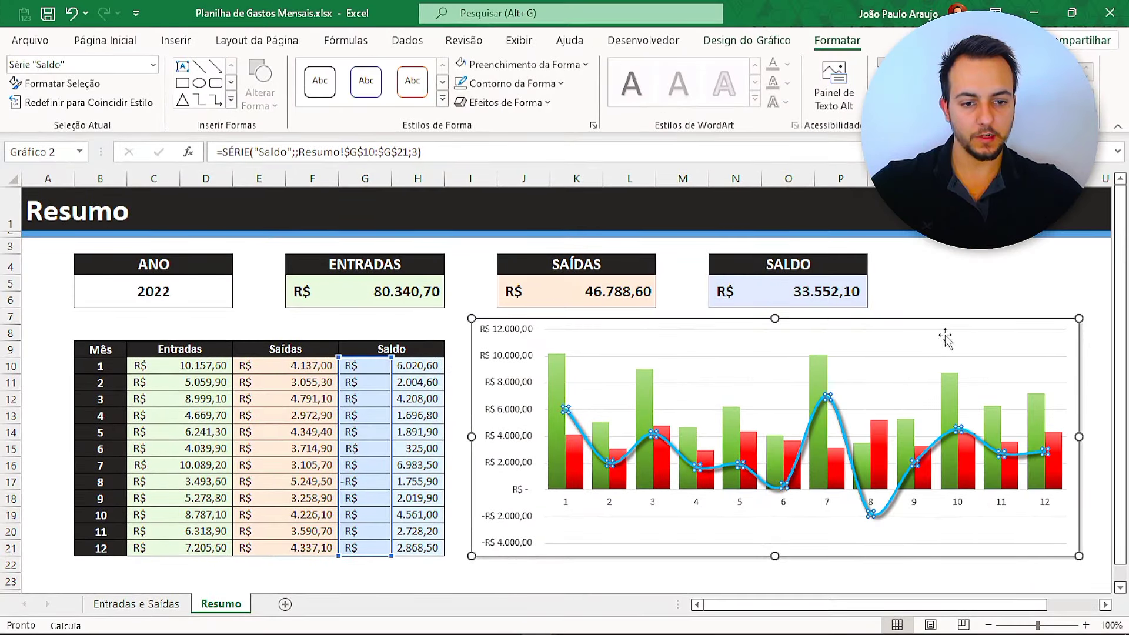
{"action": "key", "text": "Escape"}
{"action": "key", "text": "Escape"}
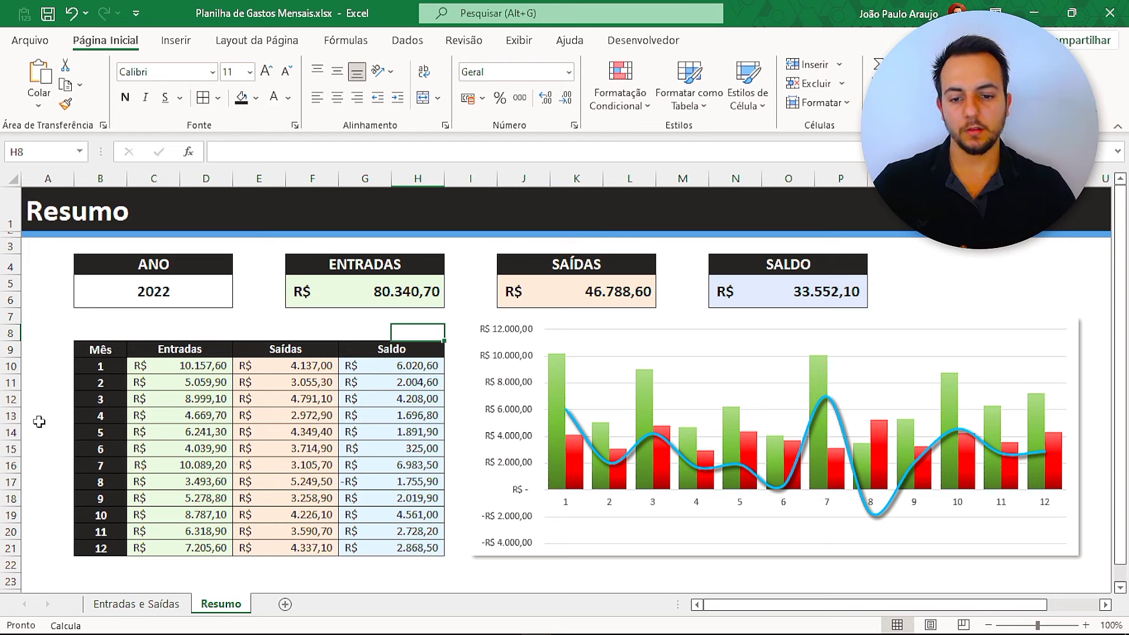
{"action": "left_click", "coordinate": [218, 294]}
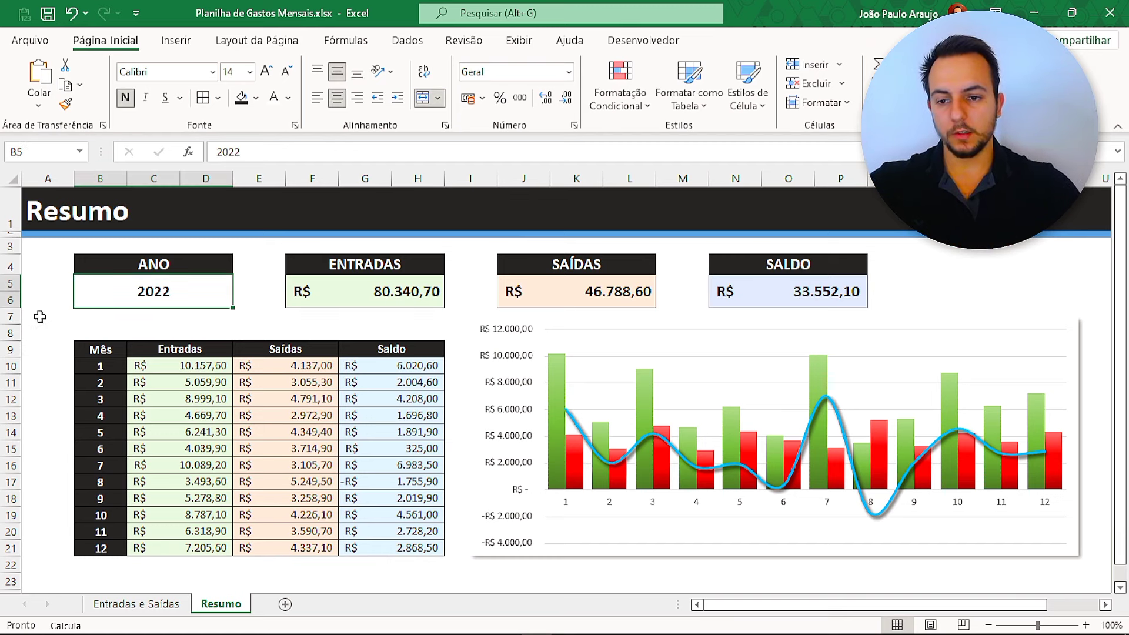
- Try 2023 as the year in B5, then set it back to 2022
{"action": "type", "text": "2023"}
{"action": "key", "text": "Return"}
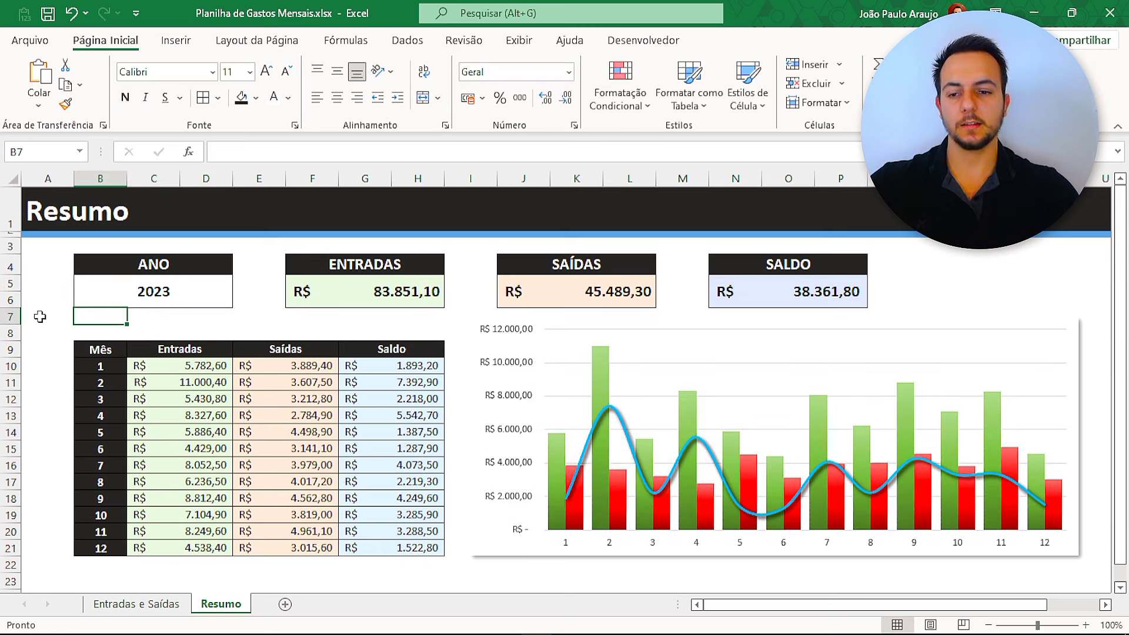
{"action": "key", "text": "Up"}
{"action": "type", "text": "20"}
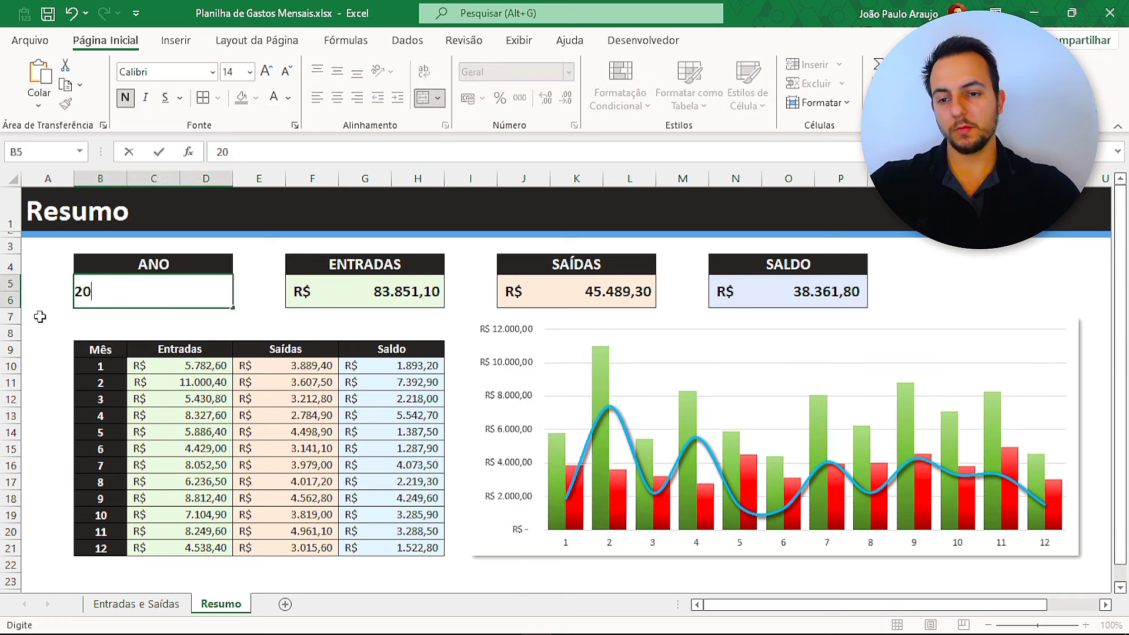
{"action": "type", "text": "2"}
{"action": "key", "text": "Return"}
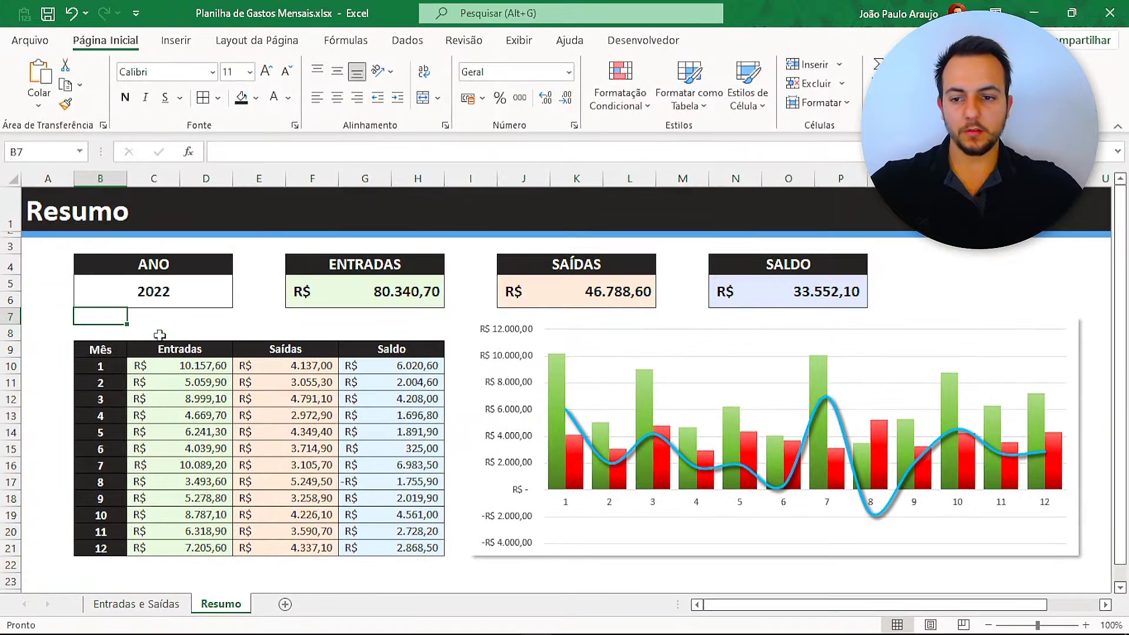
- Retest 2023 in B5, restore 2022, and go to the Entradas e Saídas sheet
{"action": "left_click", "coordinate": [173, 284]}
{"action": "type", "text": "2023"}
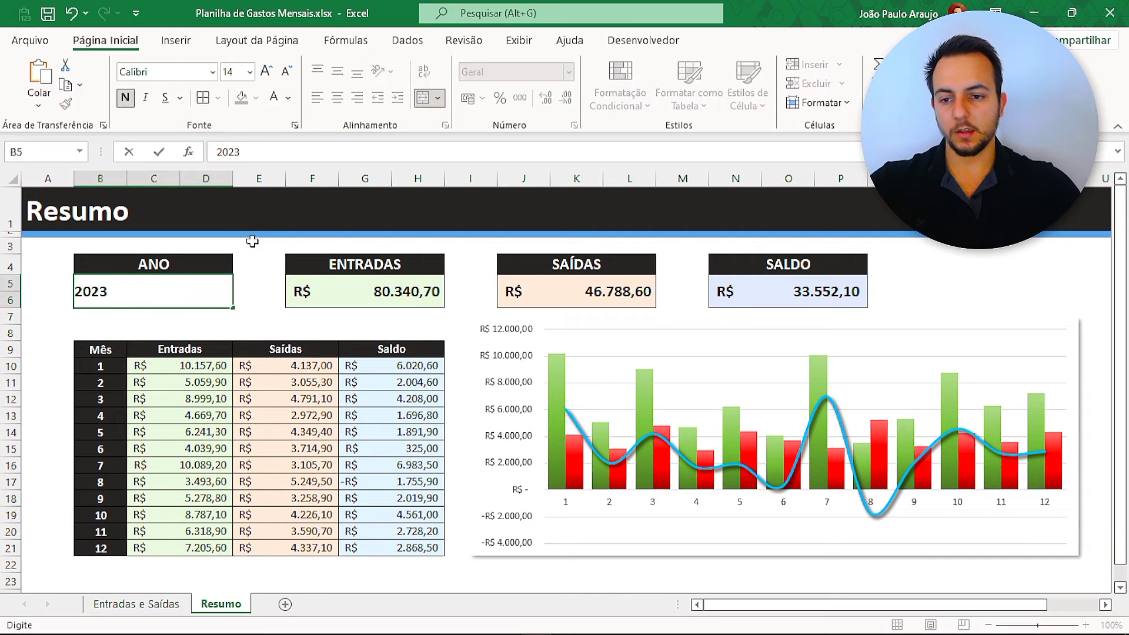
{"action": "key", "text": "Return"}
{"action": "key", "text": "Up"}
{"action": "type", "text": "2"}
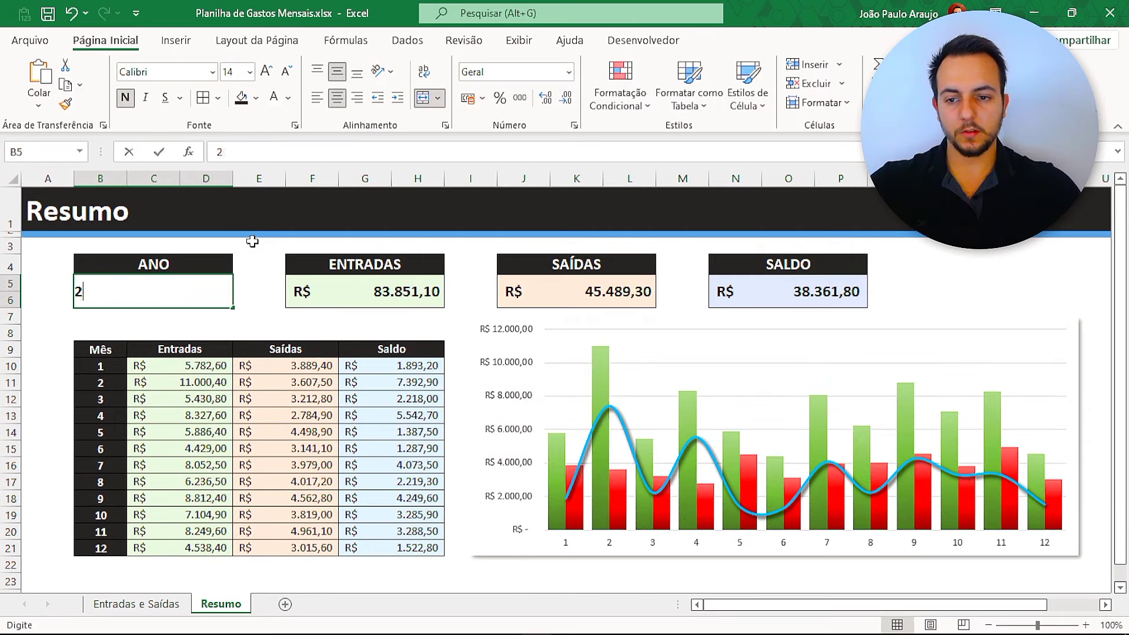
{"action": "type", "text": "022"}
{"action": "key", "text": "Return"}
{"action": "key", "text": "Up"}
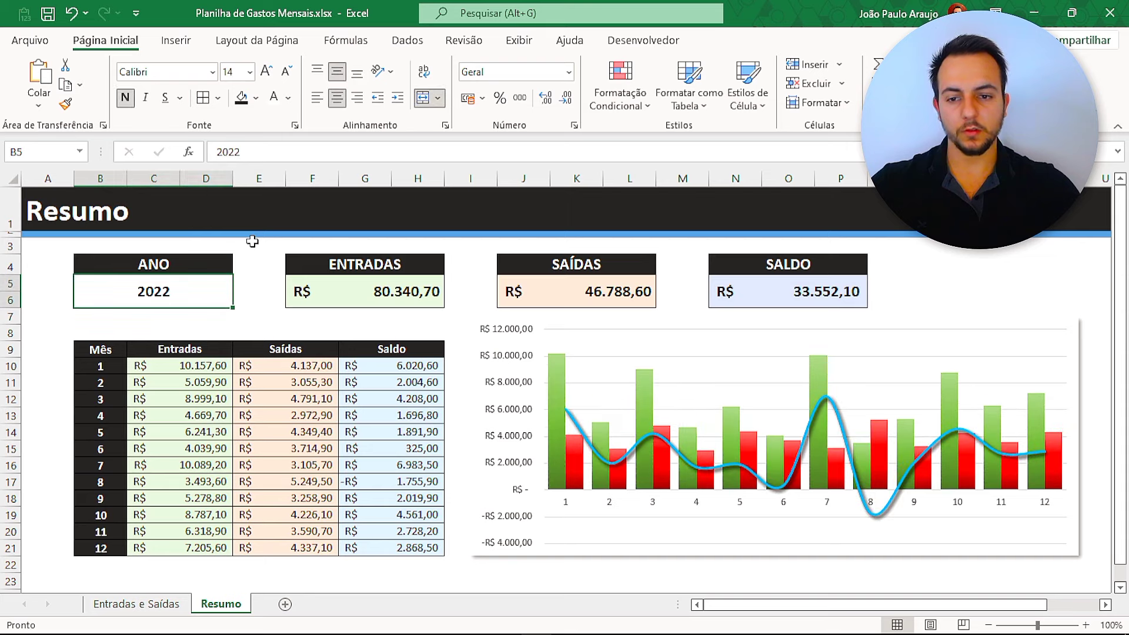
{"action": "key", "text": "ctrl+Page_Up"}
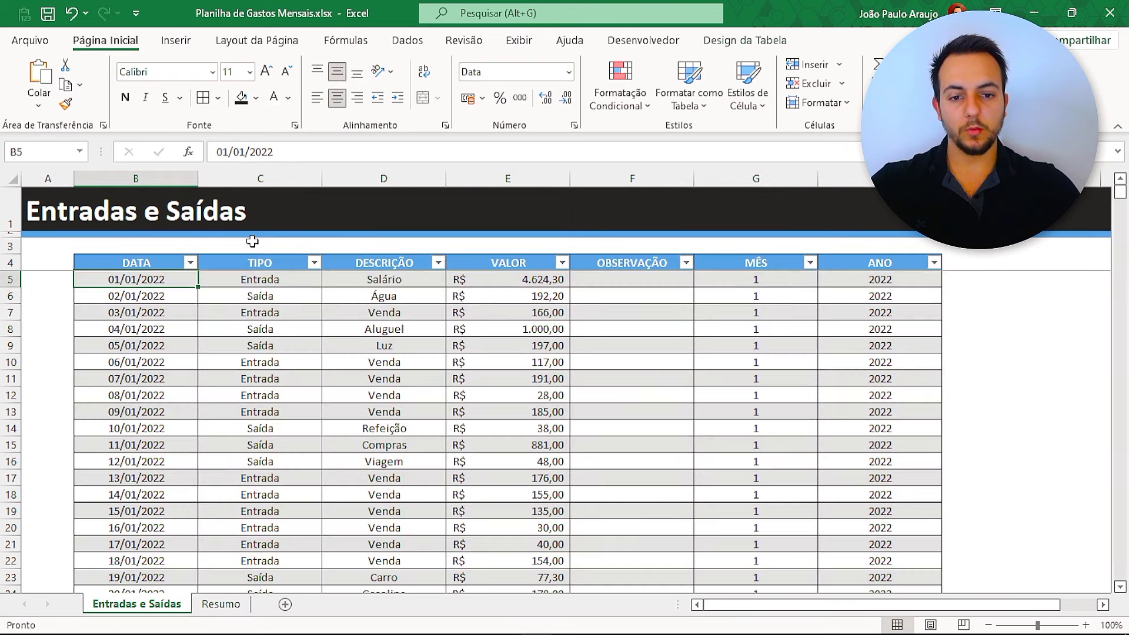